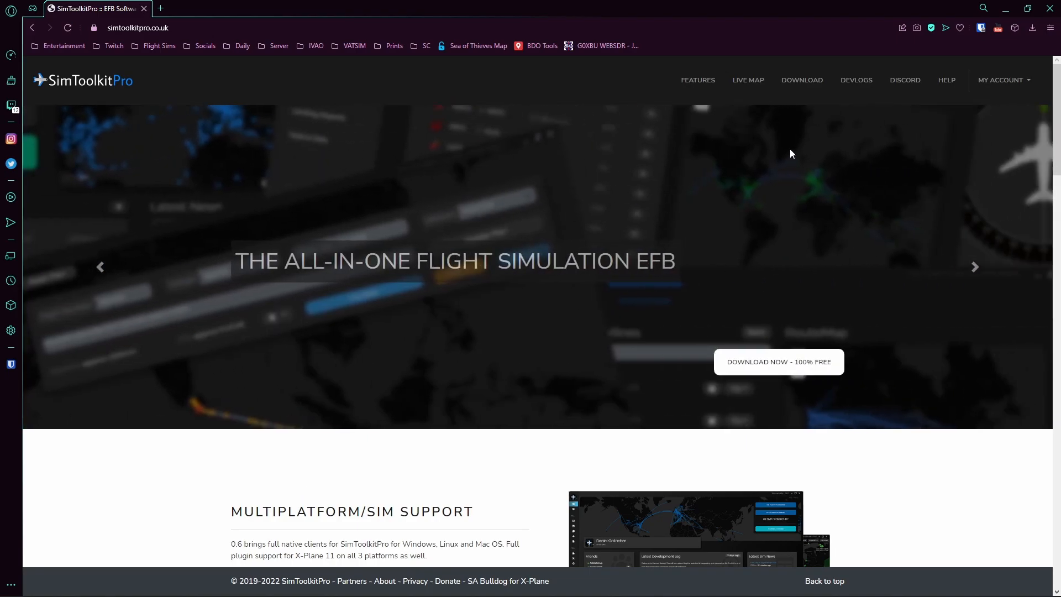
# Open the SimToolkitPro downloads page and look over the installers offered for other platforms.
pyautogui.click(811, 82)
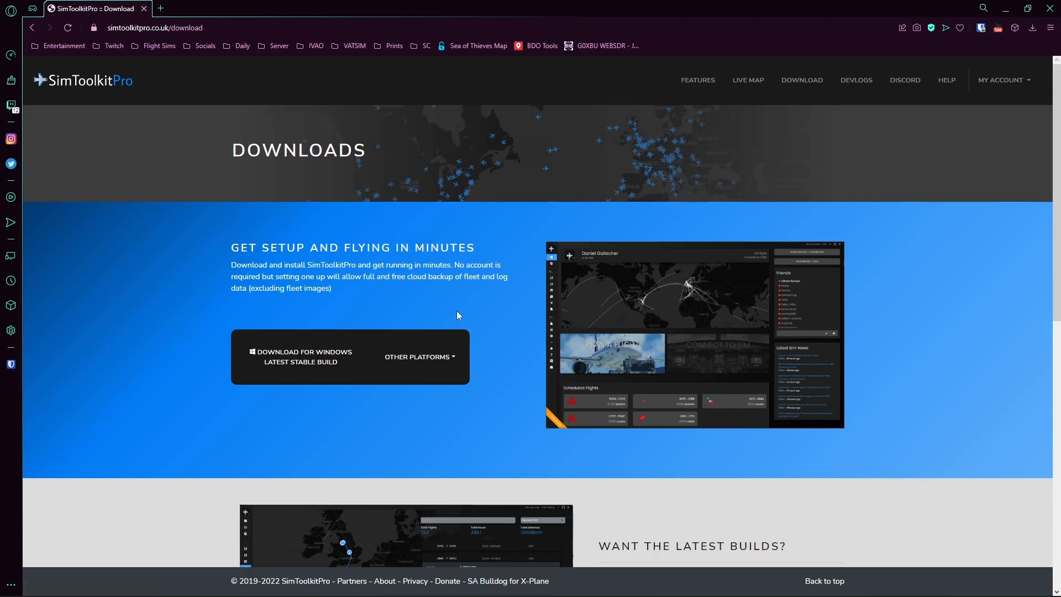
pyautogui.click(449, 363)
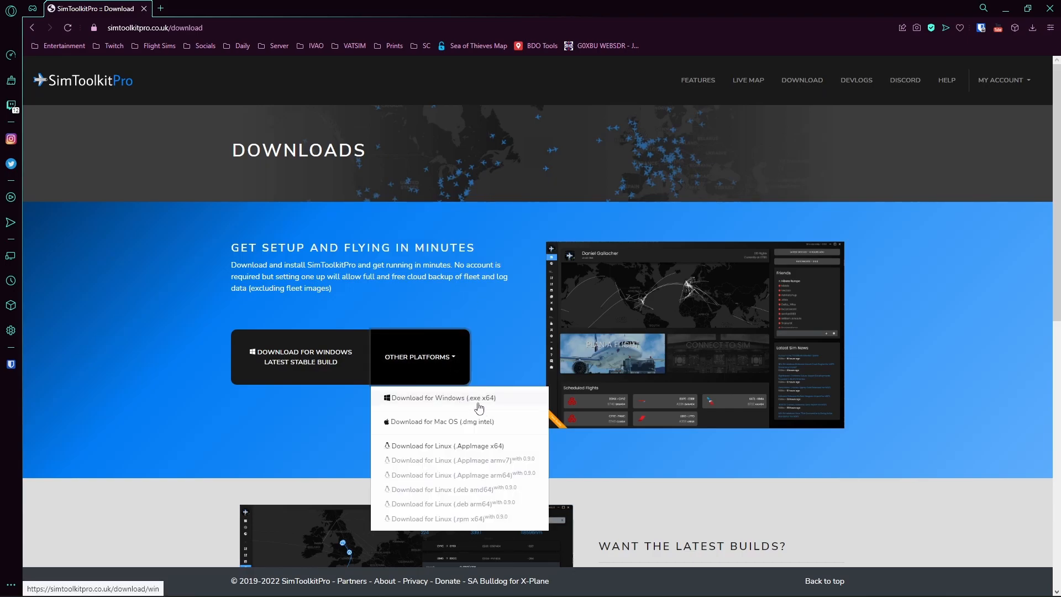
pyautogui.click(487, 370)
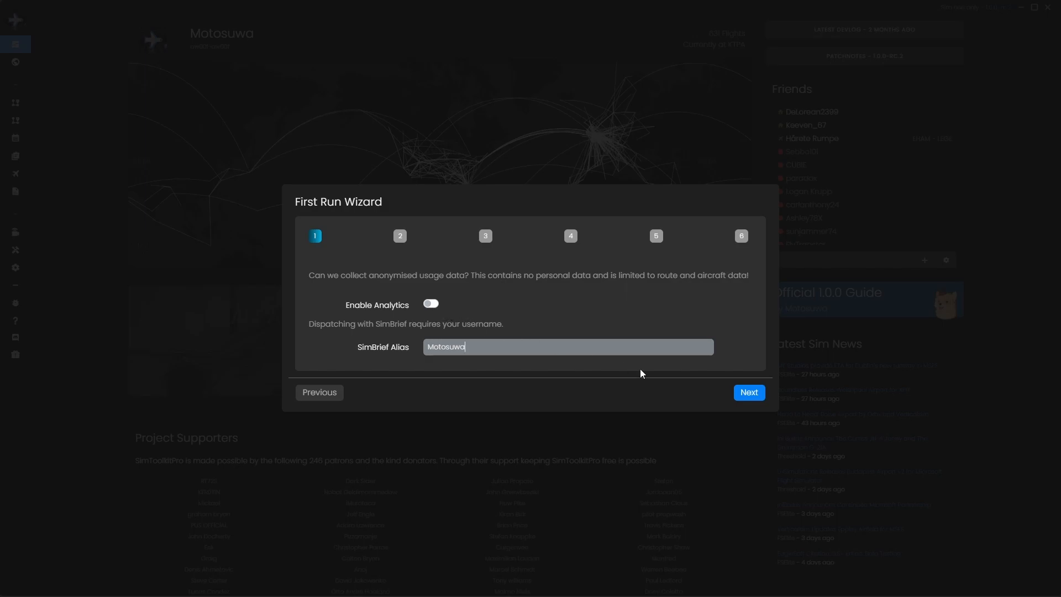
# Advance through the First Run Wizard's analytics and autocomplete pages with both options off, and keep X-Plane 11 enabled.
pyautogui.click(748, 392)
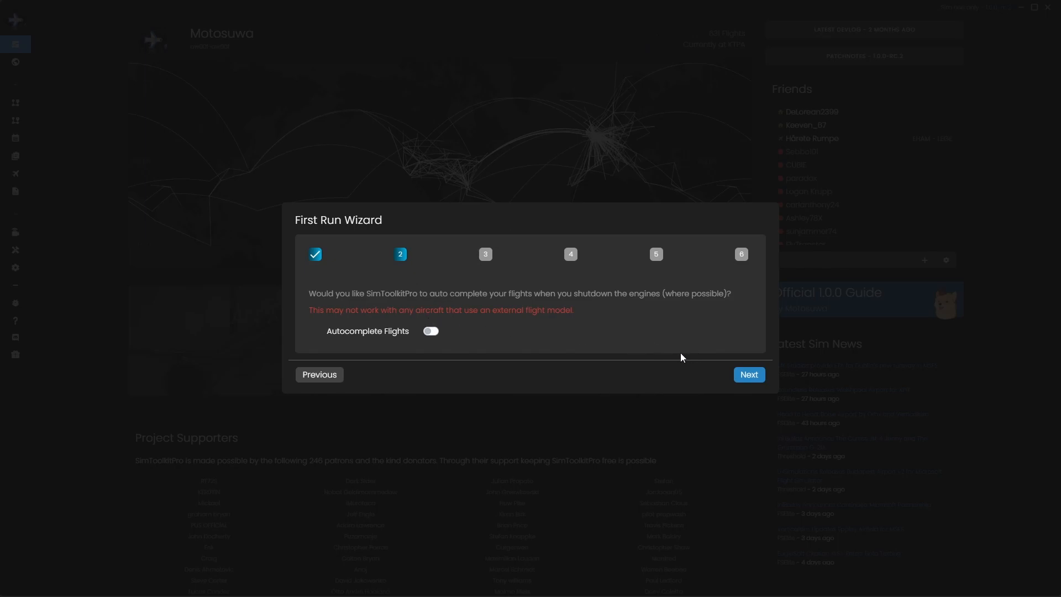
pyautogui.click(748, 375)
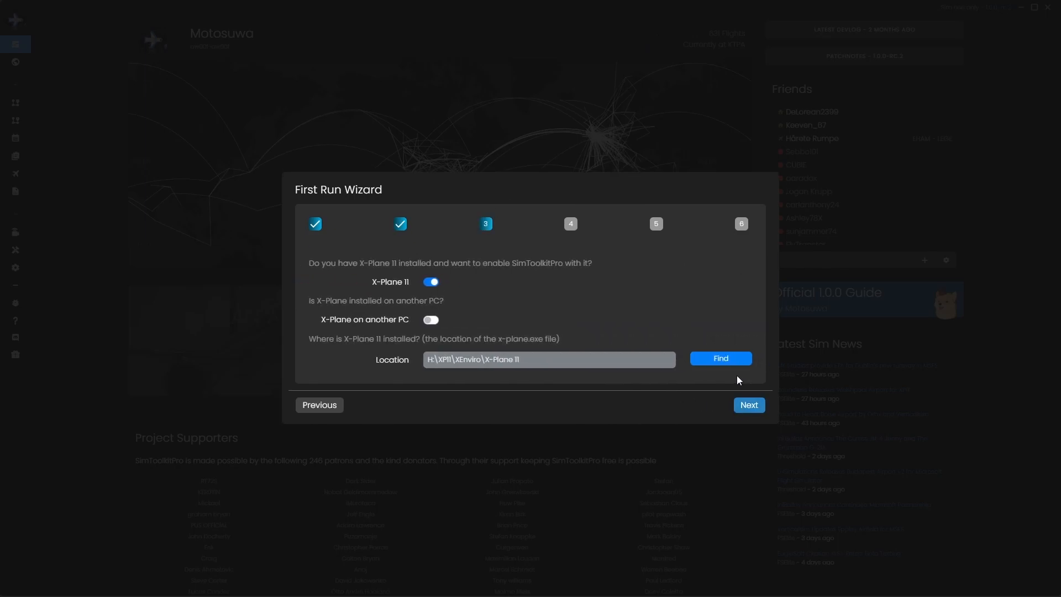
pyautogui.click(431, 282)
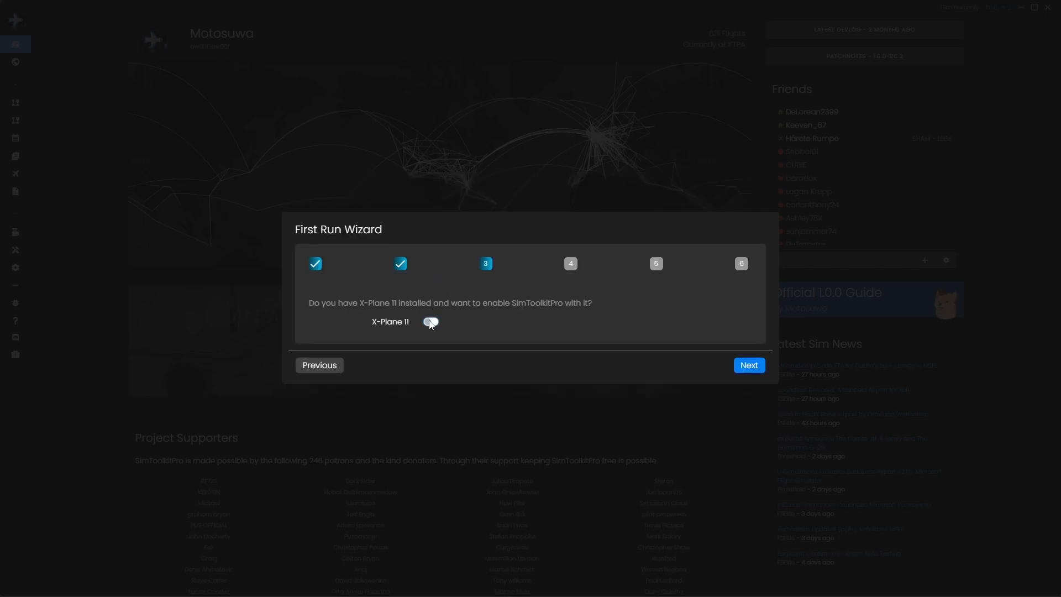
pyautogui.click(429, 323)
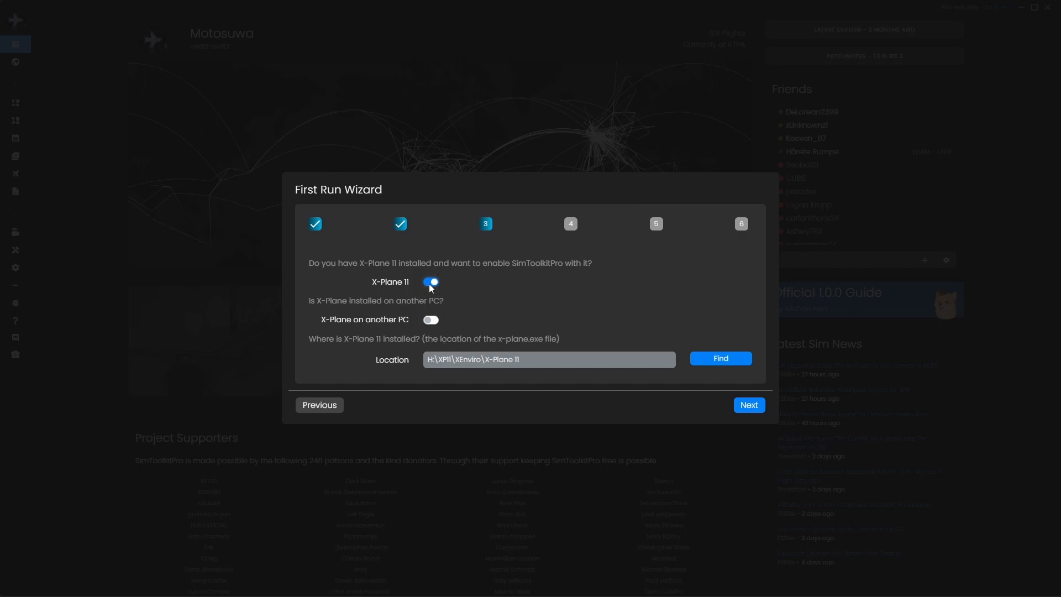
pyautogui.click(749, 405)
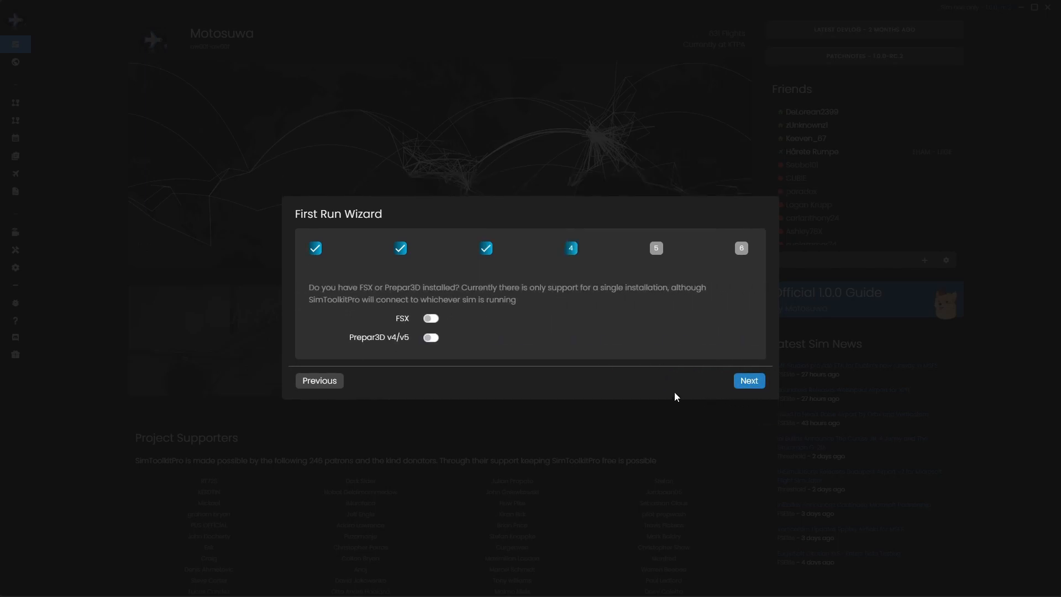
# Preview the Prepar3D v4/v5 connection options, leave that simulator disabled and continue to the Microsoft Flight Simulator page.
pyautogui.click(429, 338)
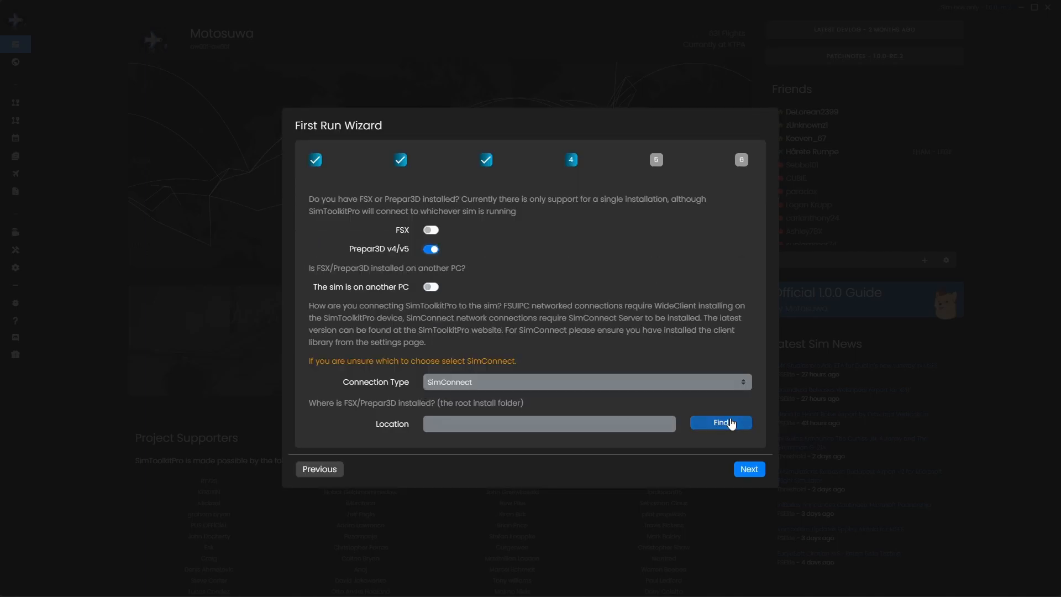
pyautogui.click(429, 249)
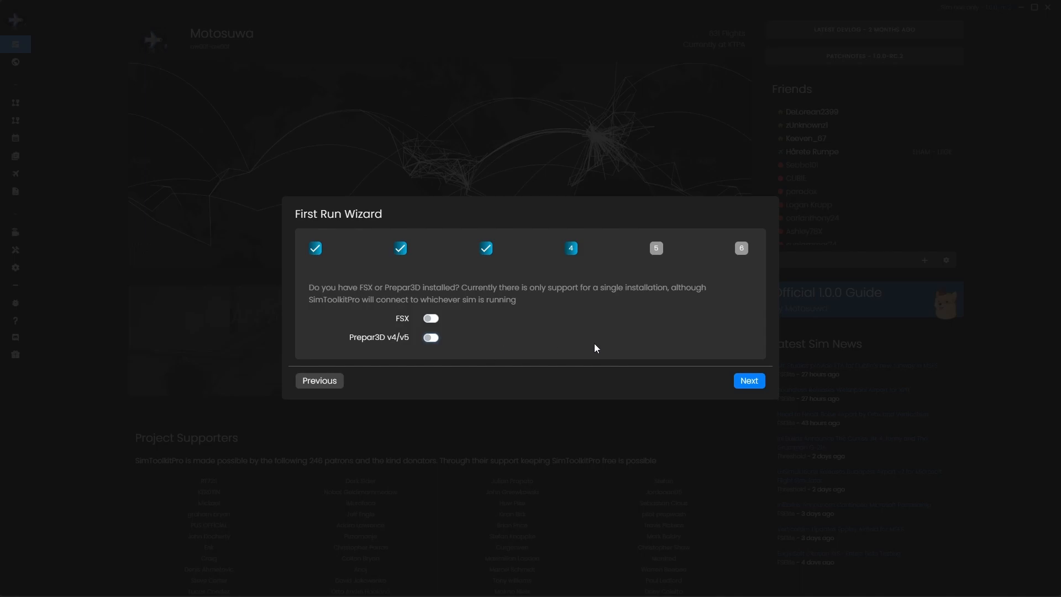
pyautogui.click(752, 381)
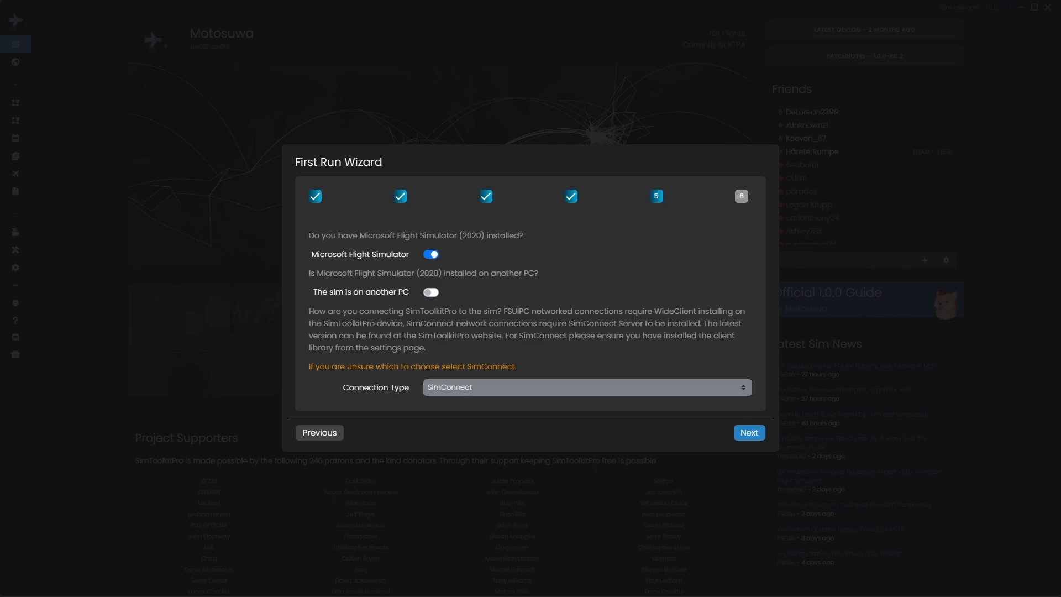
# Keep SimConnect rather than FSUIPC as the Microsoft Flight Simulator connection type and finish the First Run Wizard.
pyautogui.click(455, 390)
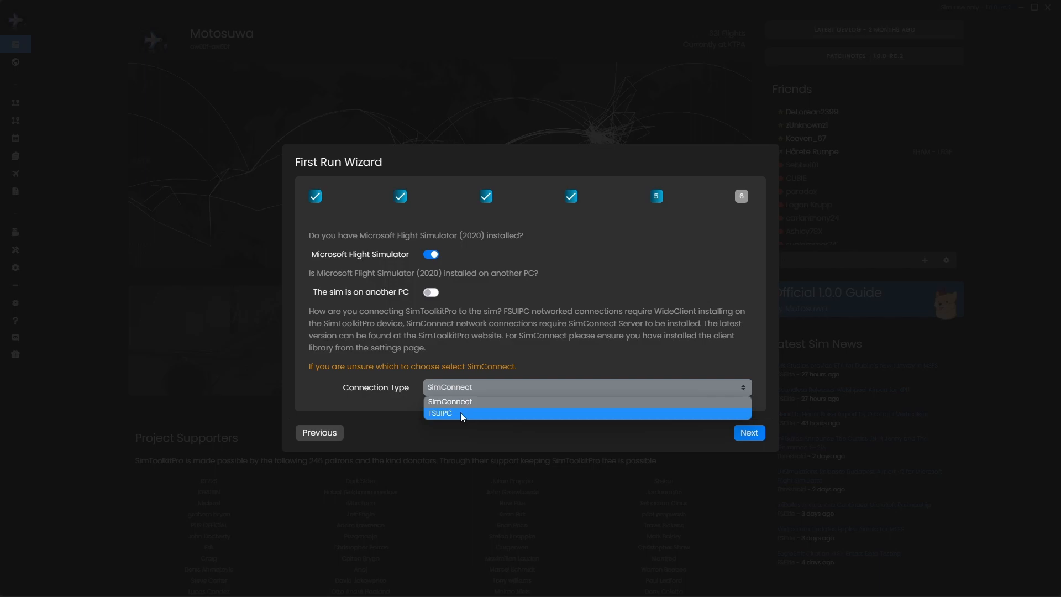
pyautogui.click(462, 413)
pyautogui.click(443, 393)
pyautogui.click(447, 402)
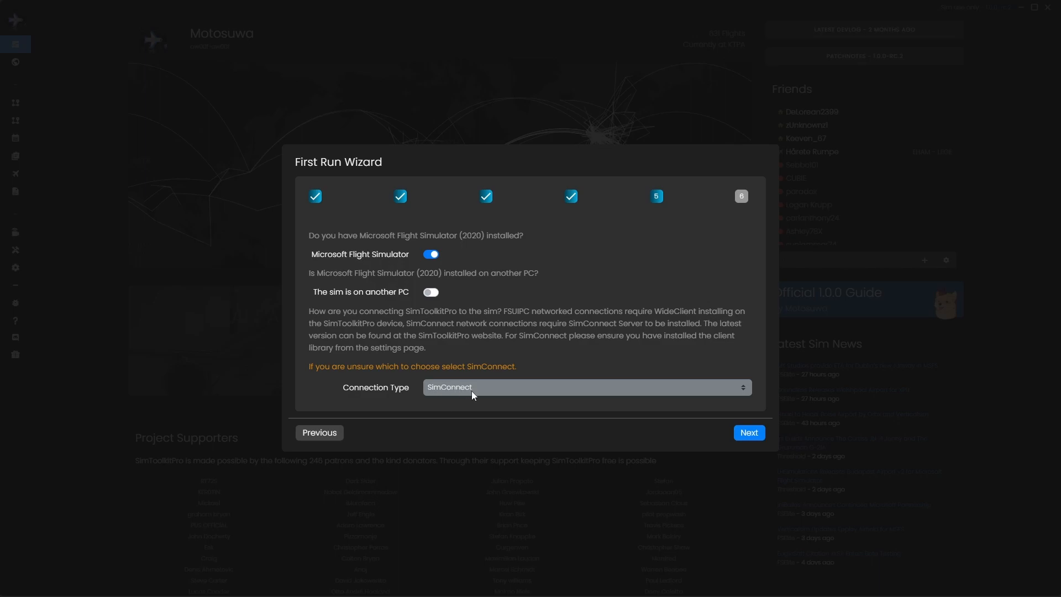
pyautogui.click(748, 432)
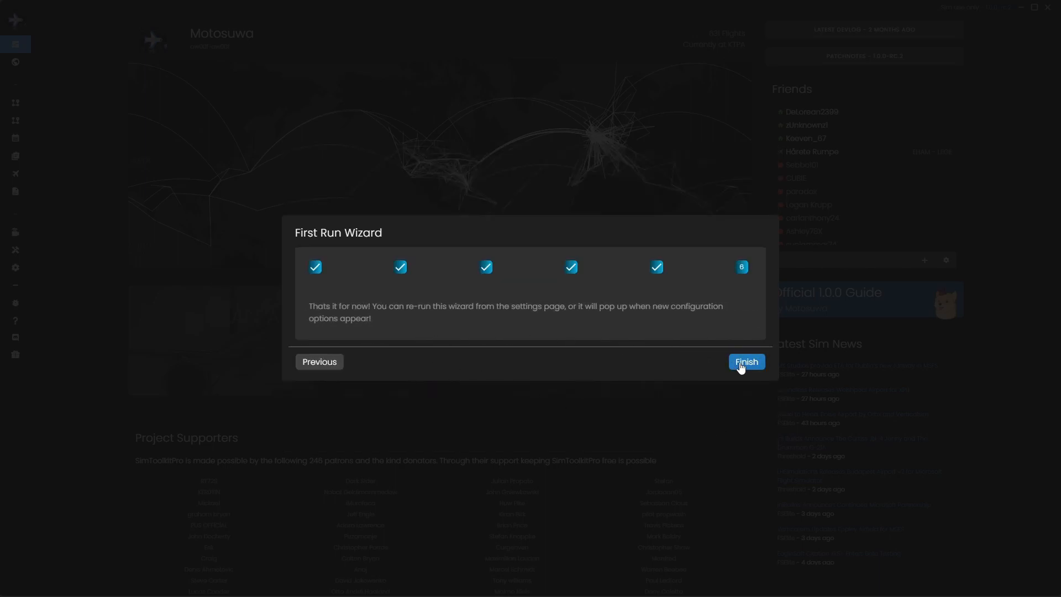
pyautogui.click(740, 363)
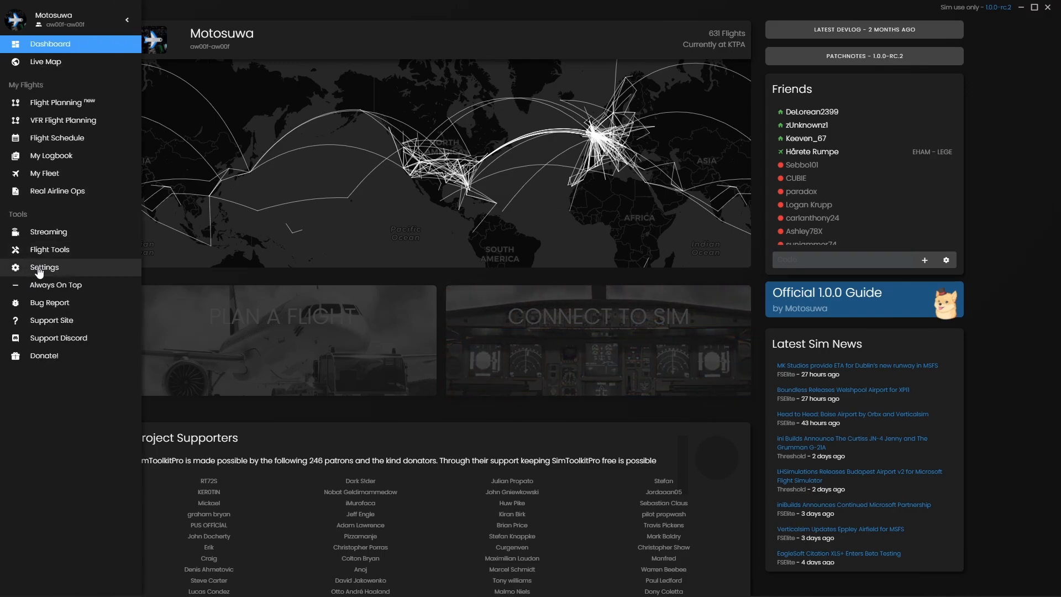
# Open the application settings and examine the General, Screenshots, Performance and Passive Flight Logging options.
pyautogui.click(39, 269)
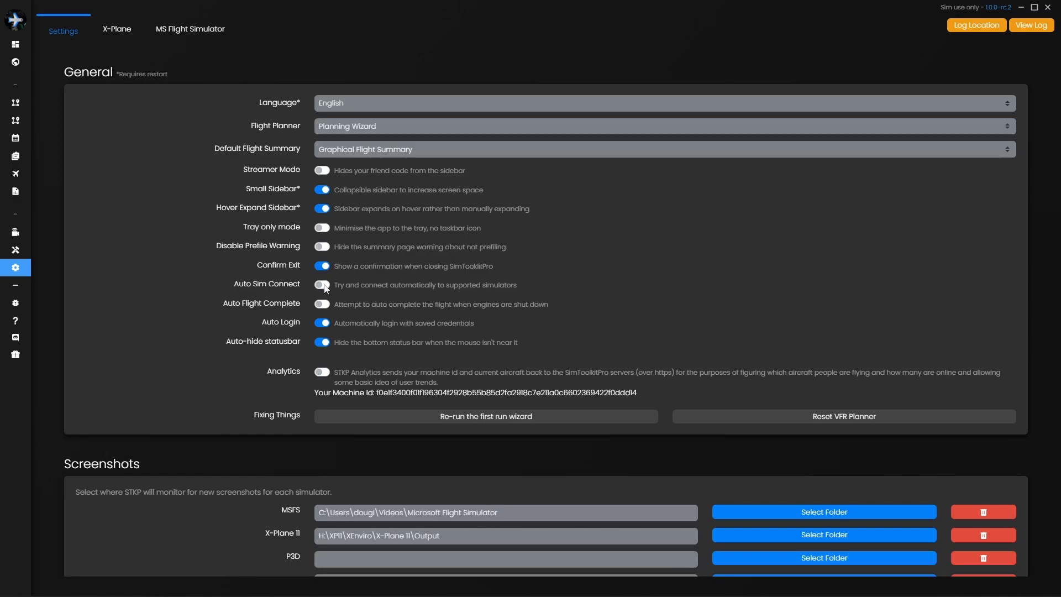
pyautogui.moveTo(217, 247); pyautogui.dragTo(292, 243)
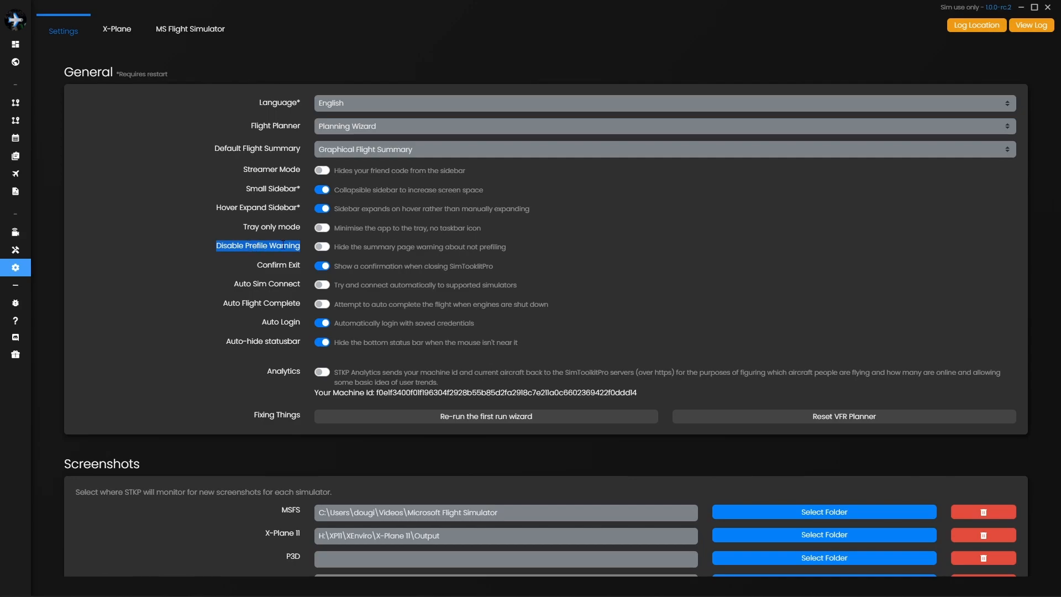
pyautogui.click(253, 247)
pyautogui.scroll(-2, 243, 267)
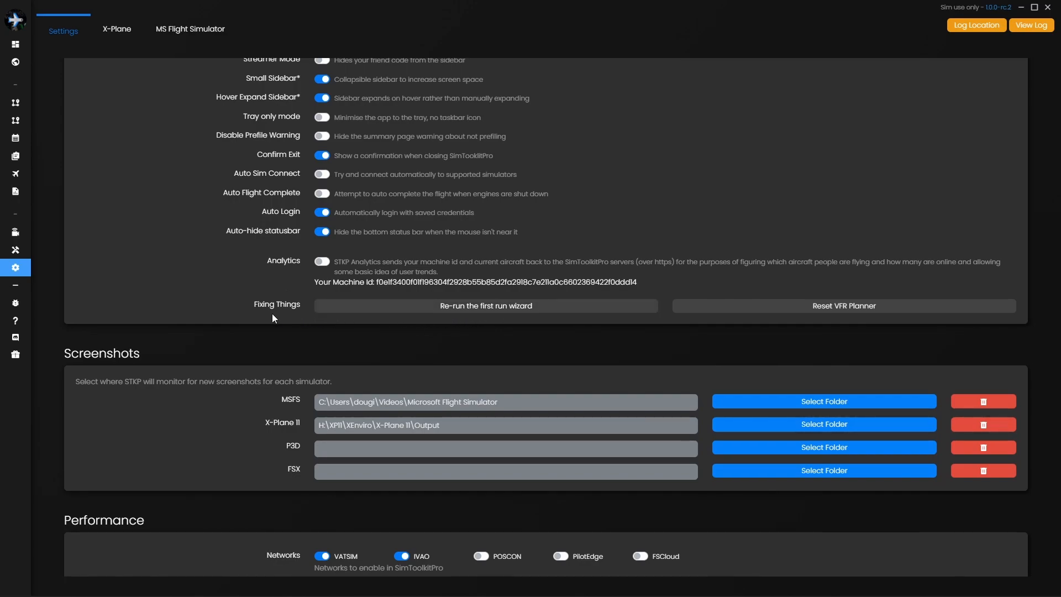
pyautogui.scroll(-2, 272, 315)
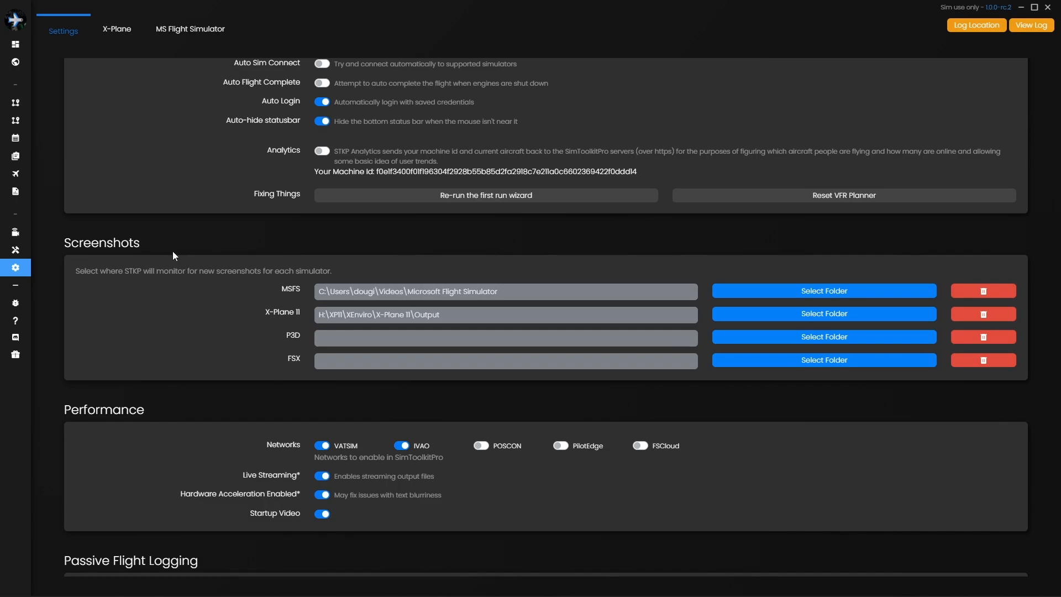
pyautogui.moveTo(47, 156)
pyautogui.scroll(-3, 824, 347)
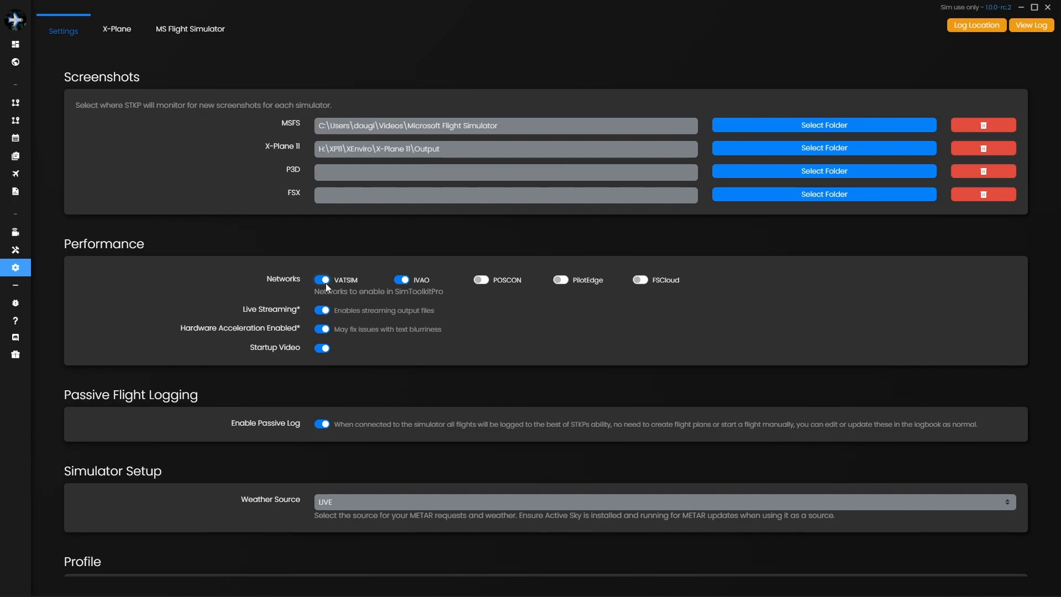
pyautogui.moveTo(27, 62)
pyautogui.click(563, 282)
pyautogui.scroll(-3, 521, 310)
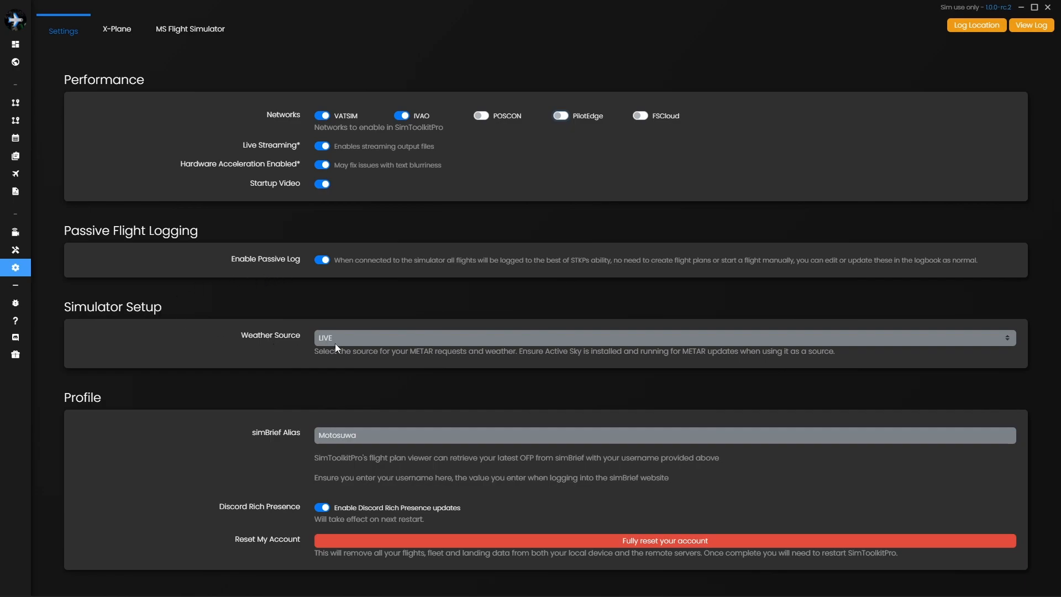
# Set the weather source in Simulator Setup to VATSIM.
pyautogui.click(365, 338)
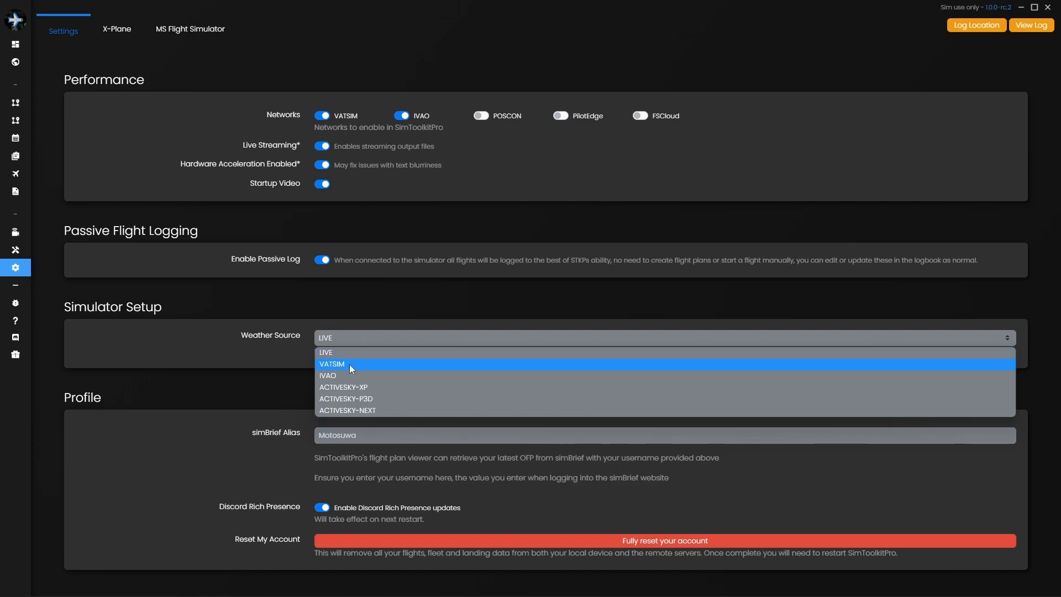
pyautogui.click(350, 364)
pyautogui.click(342, 344)
pyautogui.click(344, 367)
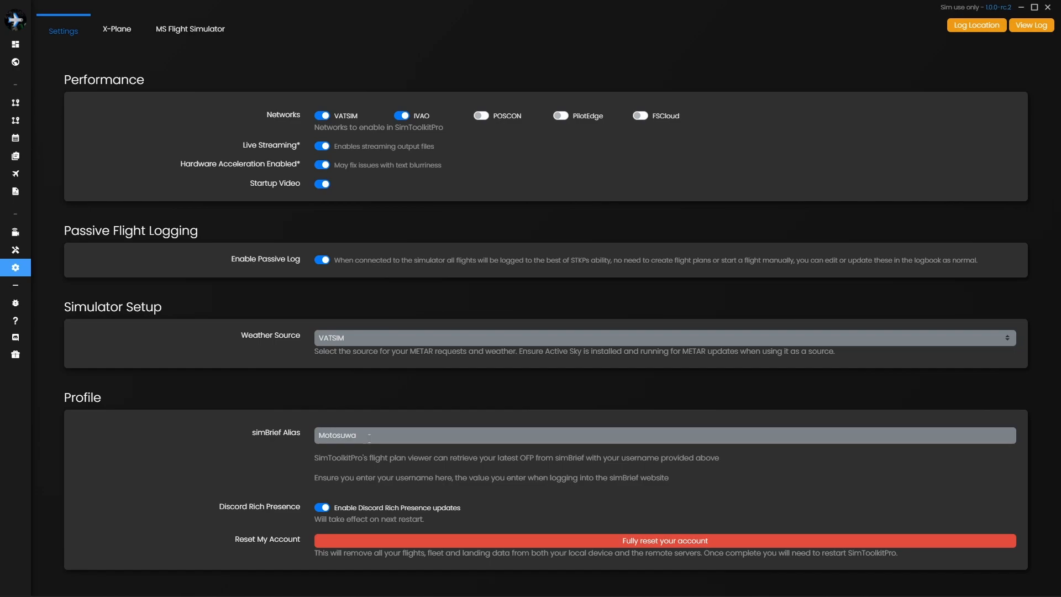
pyautogui.moveTo(234, 540); pyautogui.dragTo(294, 538)
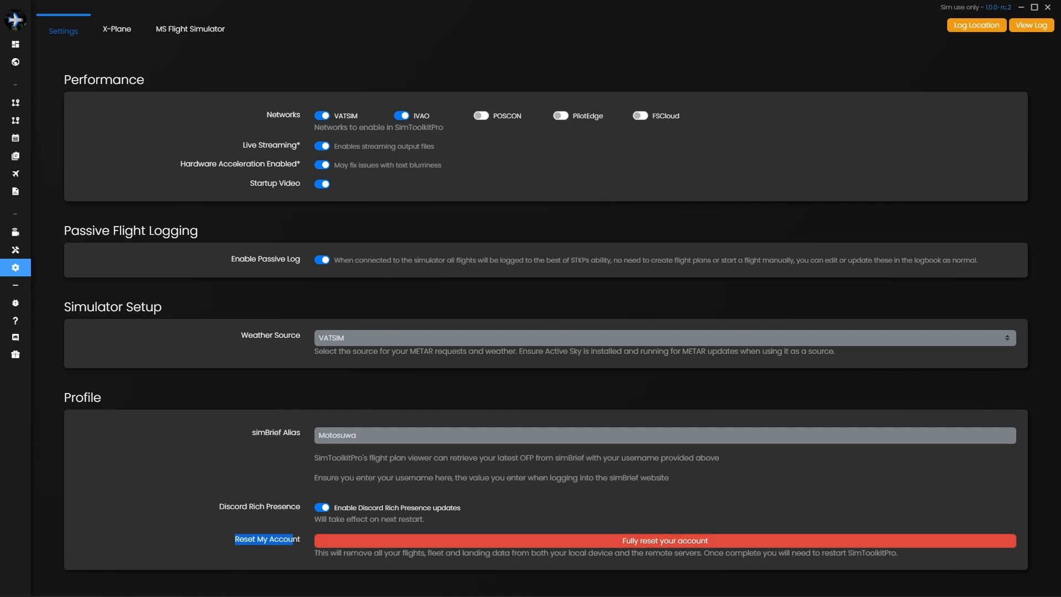
pyautogui.click(334, 394)
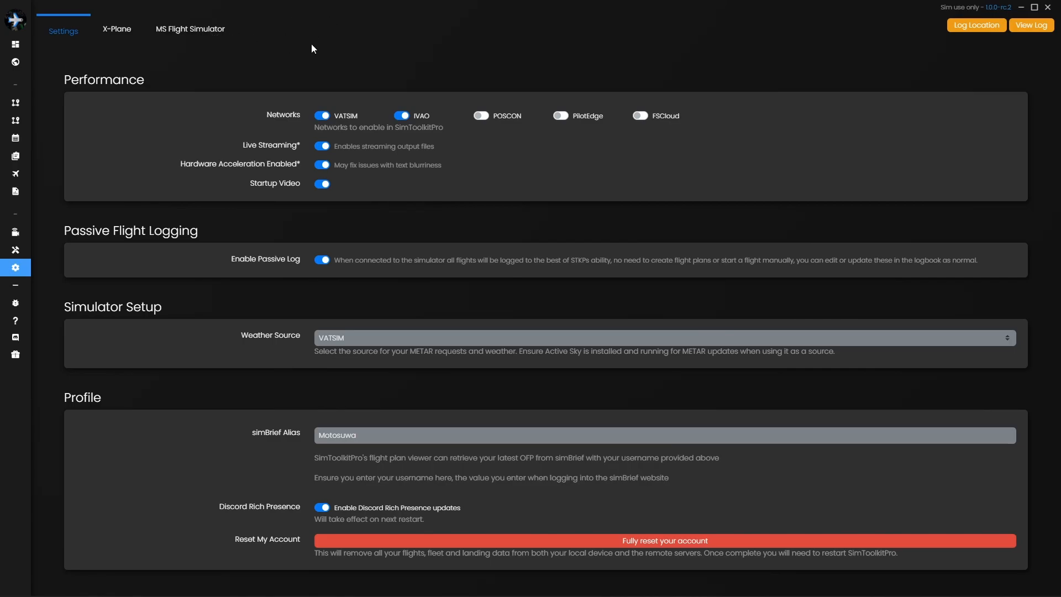
# Review the X-Plane settings, including the installation folder, network mode, airport scenery list and connection tools.
pyautogui.click(110, 34)
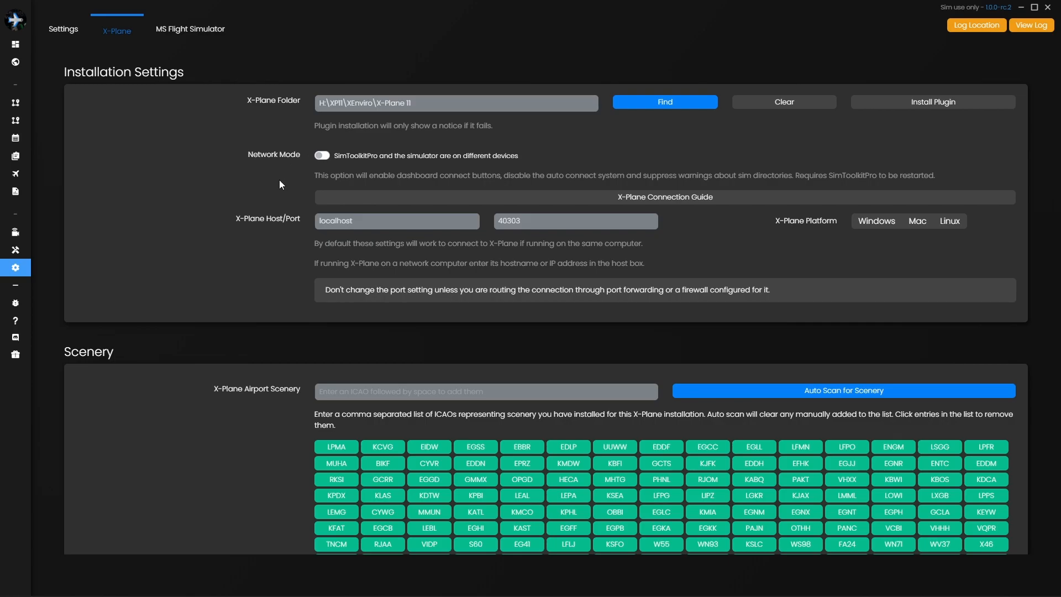
pyautogui.scroll(-3, 279, 180)
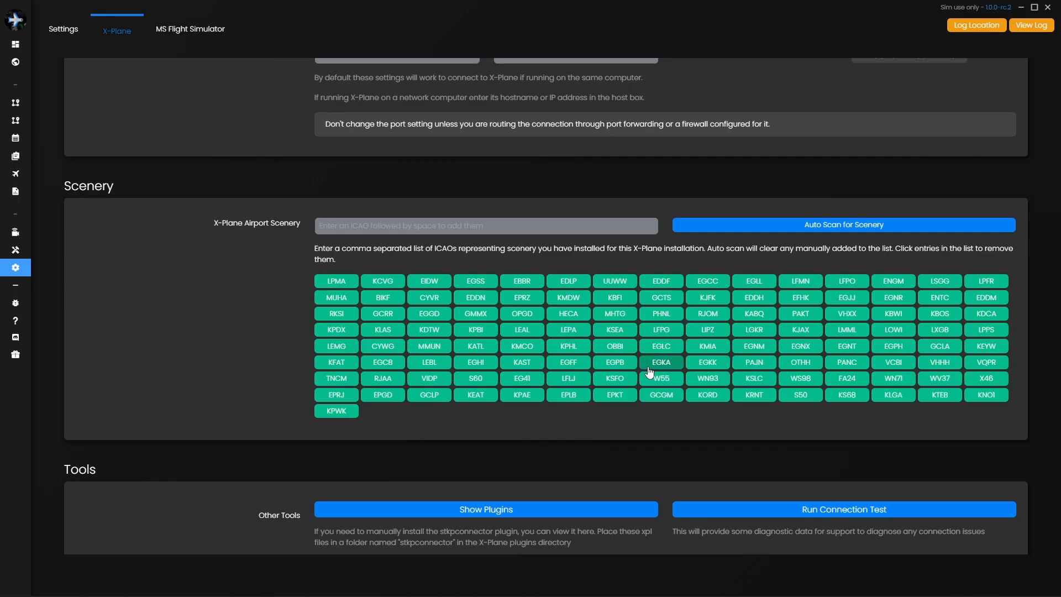
pyautogui.scroll(-1, 649, 373)
pyautogui.scroll(5, 291, 290)
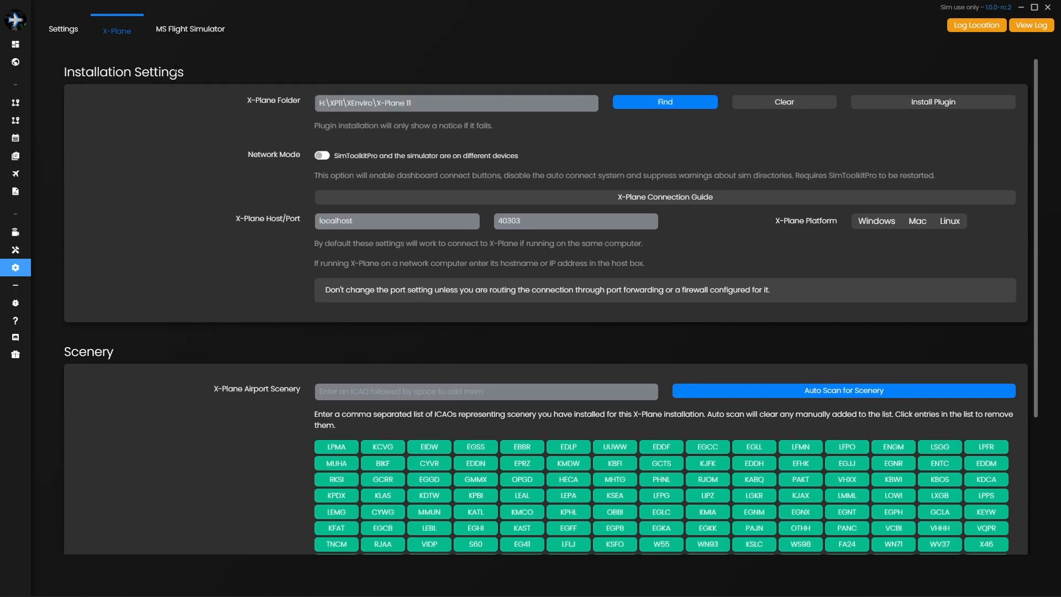
# Review the MS Flight Simulator settings, including the connection methods and the Community folder path used for scenery scanning.
pyautogui.click(177, 33)
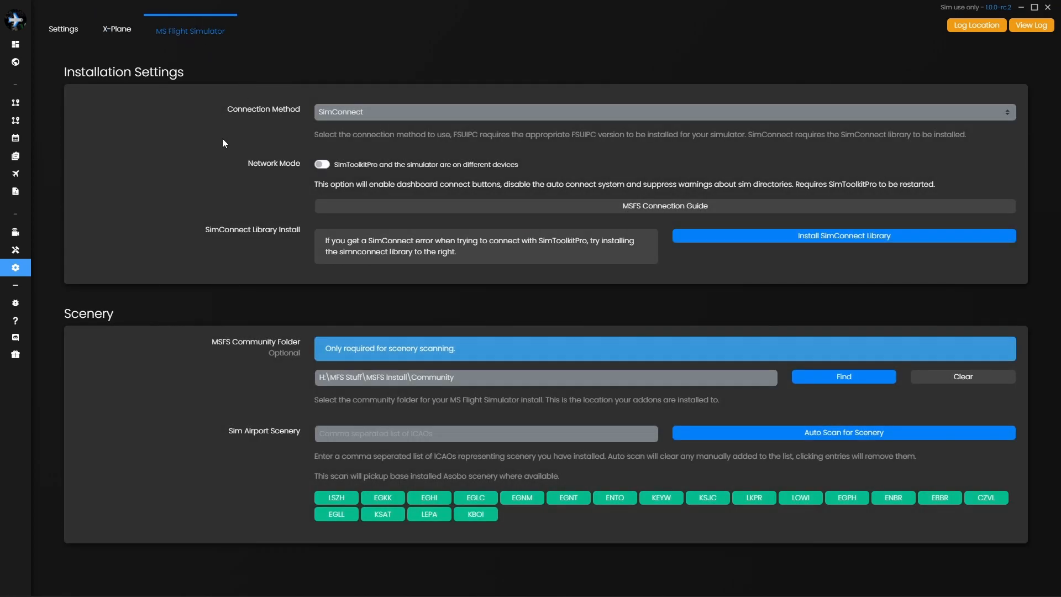
pyautogui.click(346, 112)
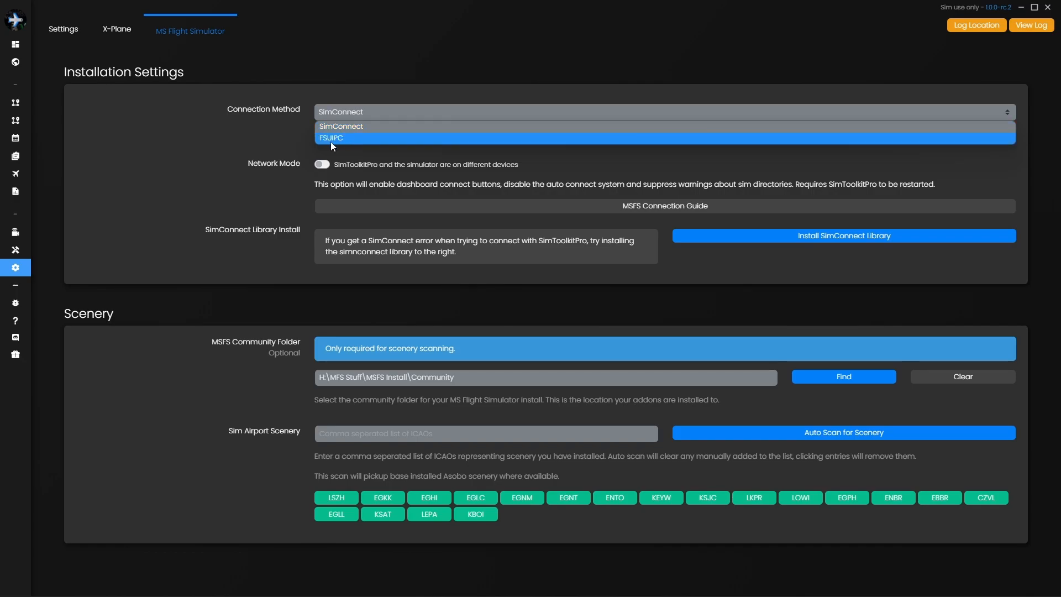
pyautogui.click(356, 114)
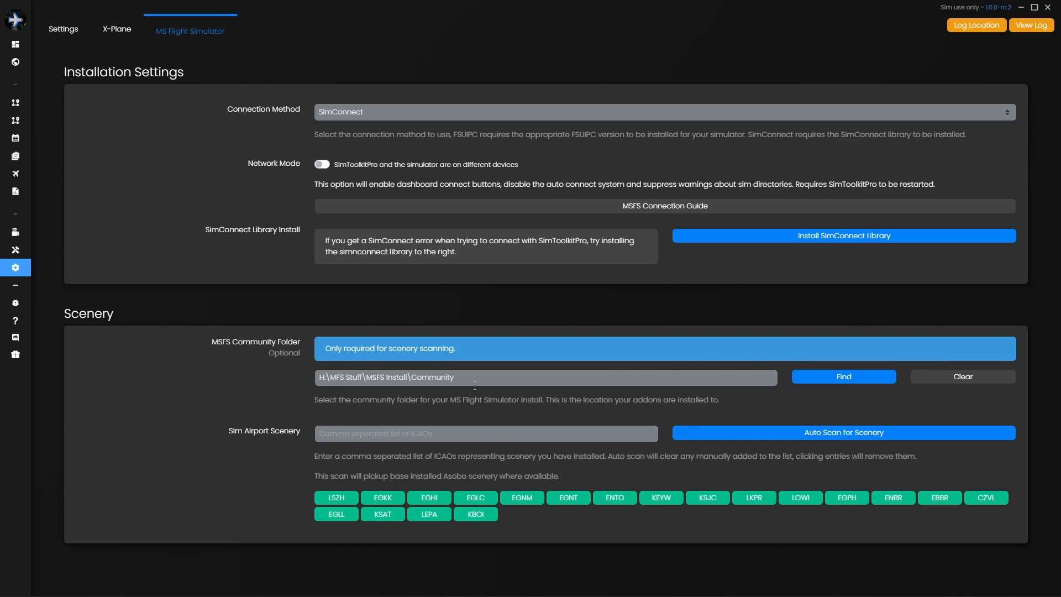
pyautogui.moveTo(413, 380); pyautogui.dragTo(454, 380)
pyautogui.click(353, 385)
# Open My Fleet and browse through the list of aircraft.
pyautogui.moveTo(43, 303)
pyautogui.moveTo(40, 175)
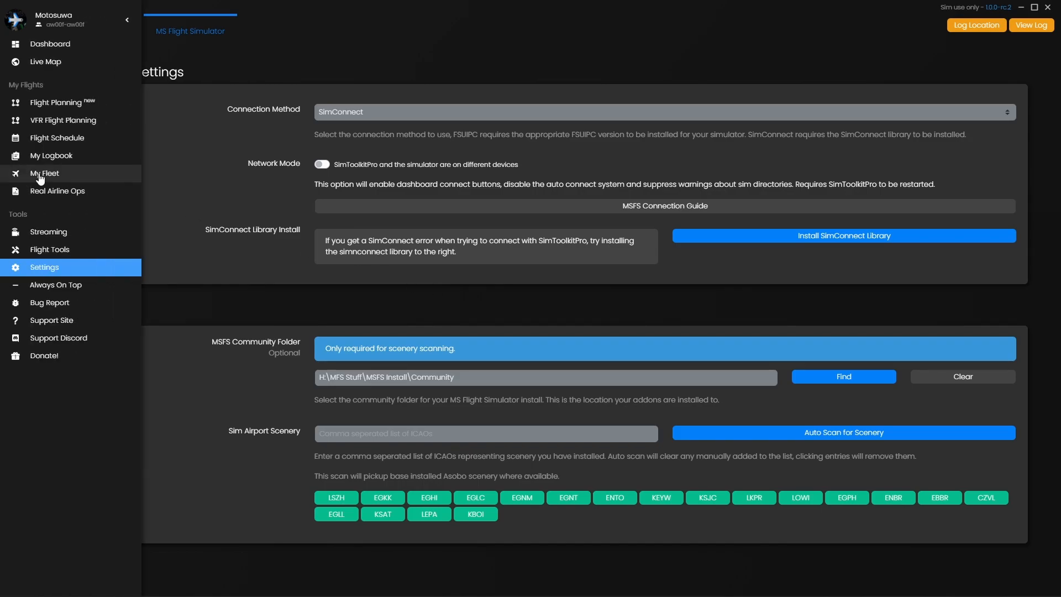
pyautogui.click(40, 175)
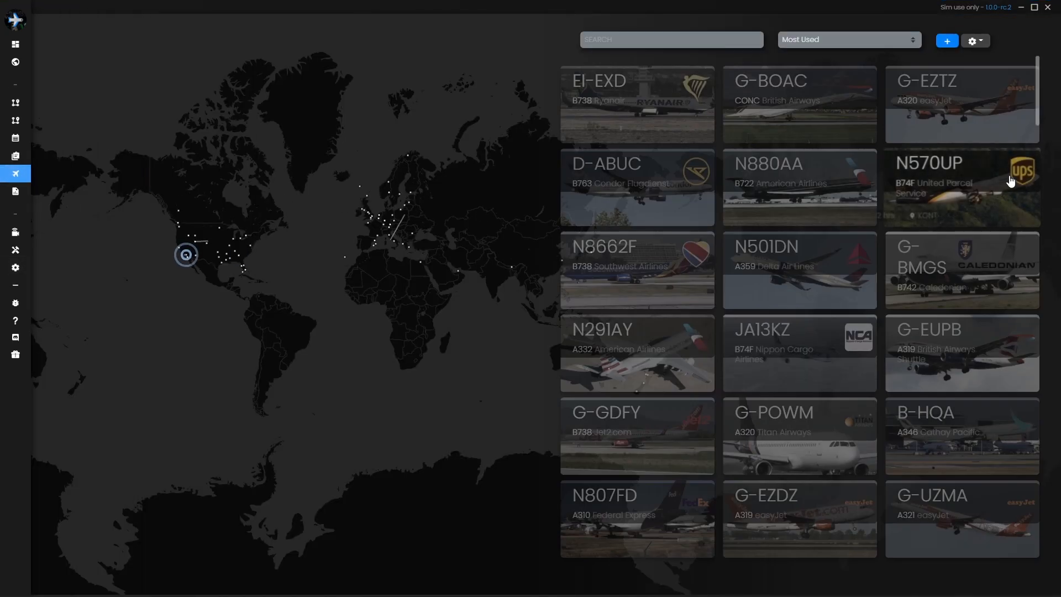
pyautogui.scroll(-10, 1024, 298)
pyautogui.moveTo(1024, 295); pyautogui.dragTo(1036, 91)
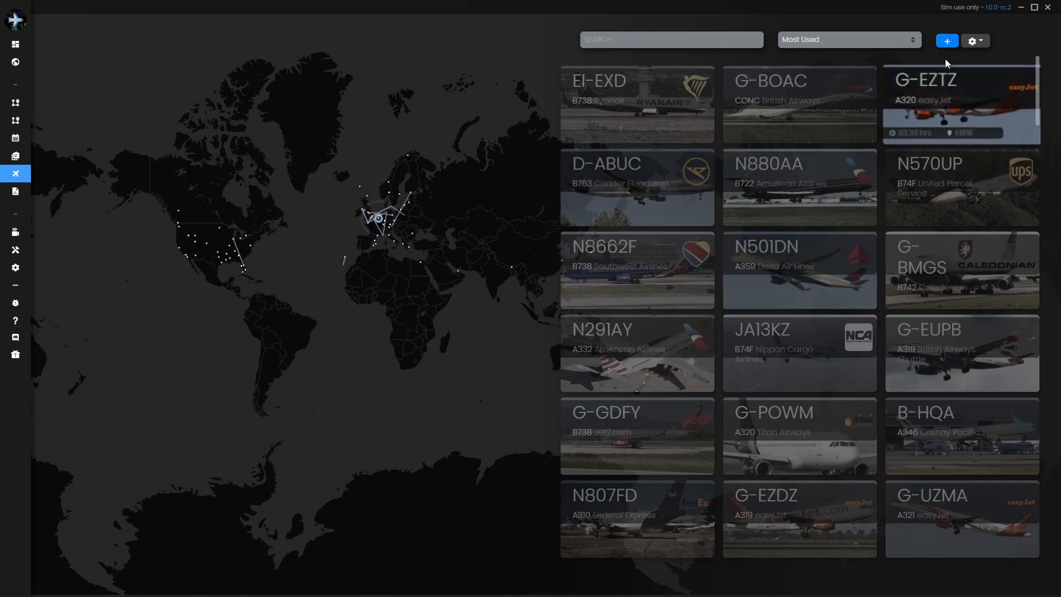
# Add a new aircraft to the fleet with the registration N844VA.
pyautogui.click(946, 42)
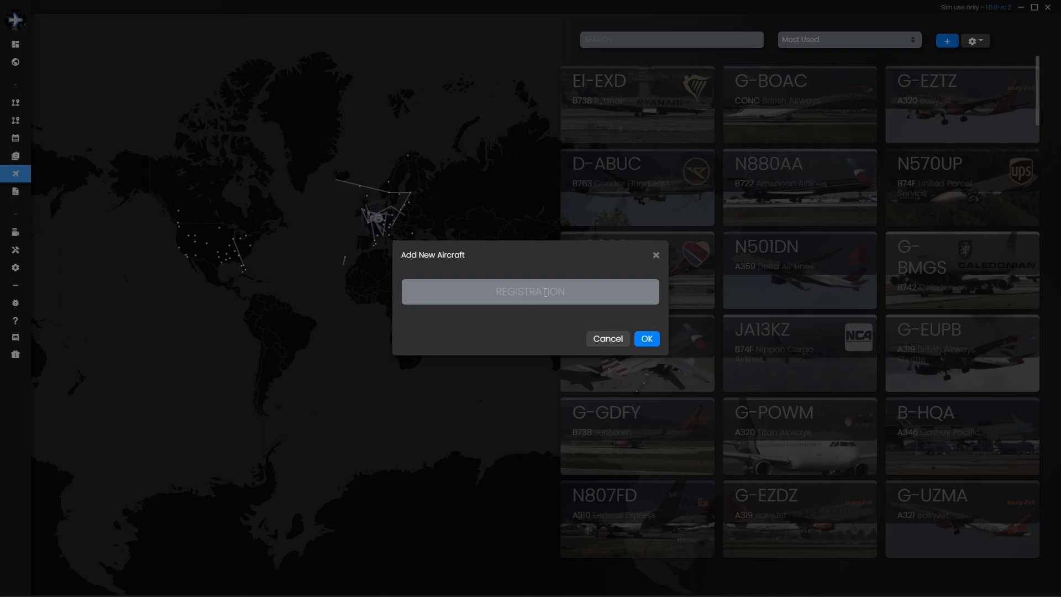
pyautogui.write('N844VA')
pyautogui.click(647, 338)
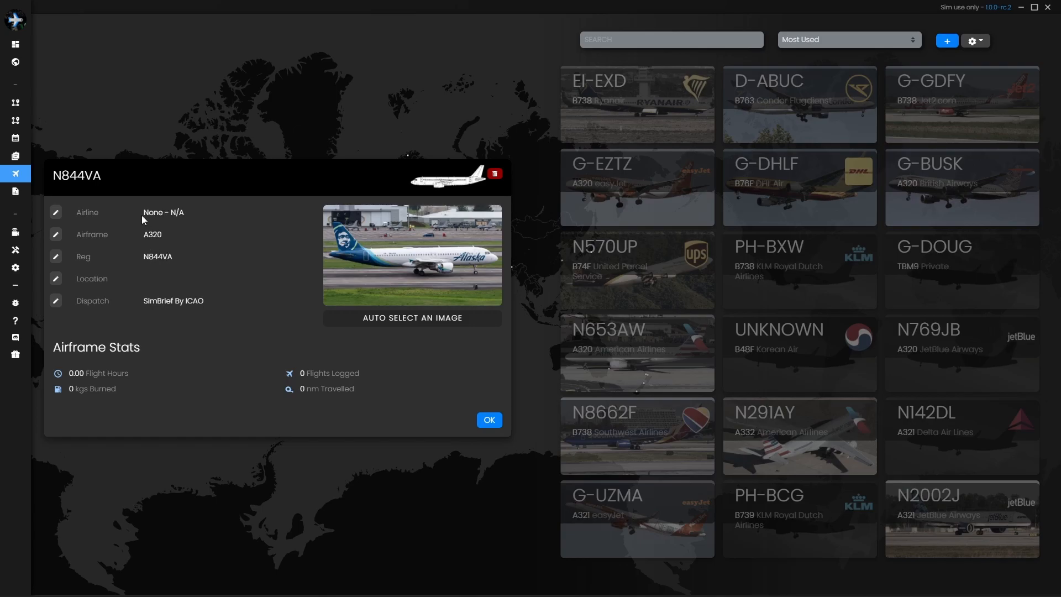
# Set the airline of N844VA to Alaska Airlines (ASA) and close the aircraft's details.
pyautogui.click(56, 214)
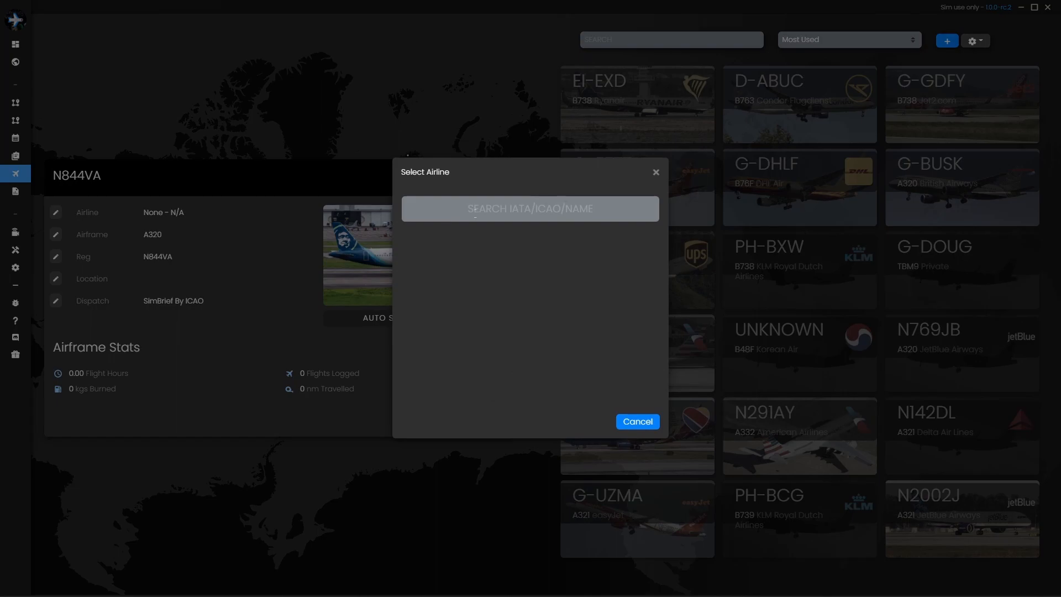
pyautogui.write('ALASKA')
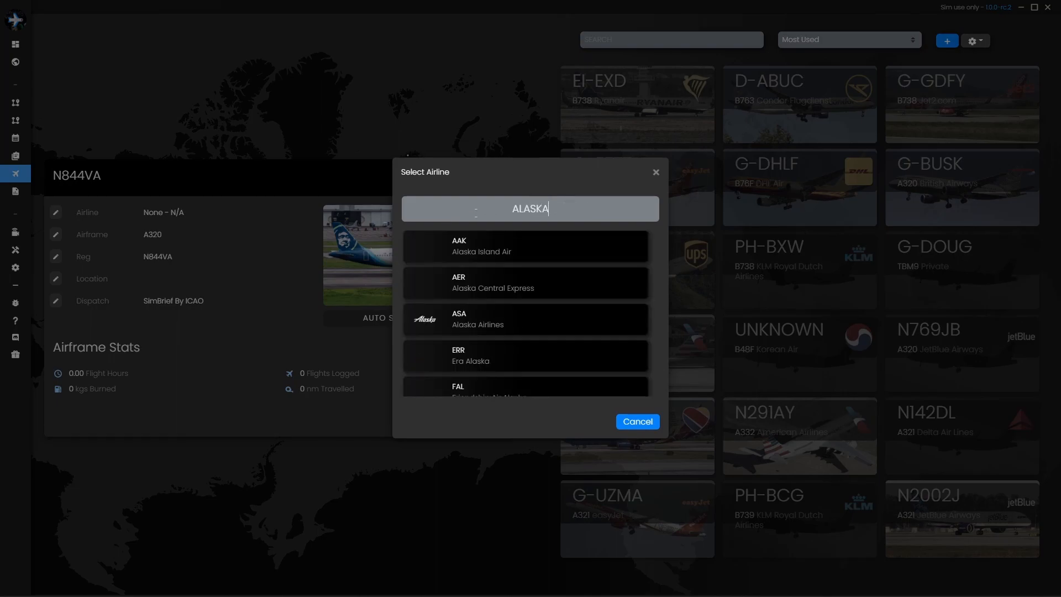
pyautogui.click(483, 326)
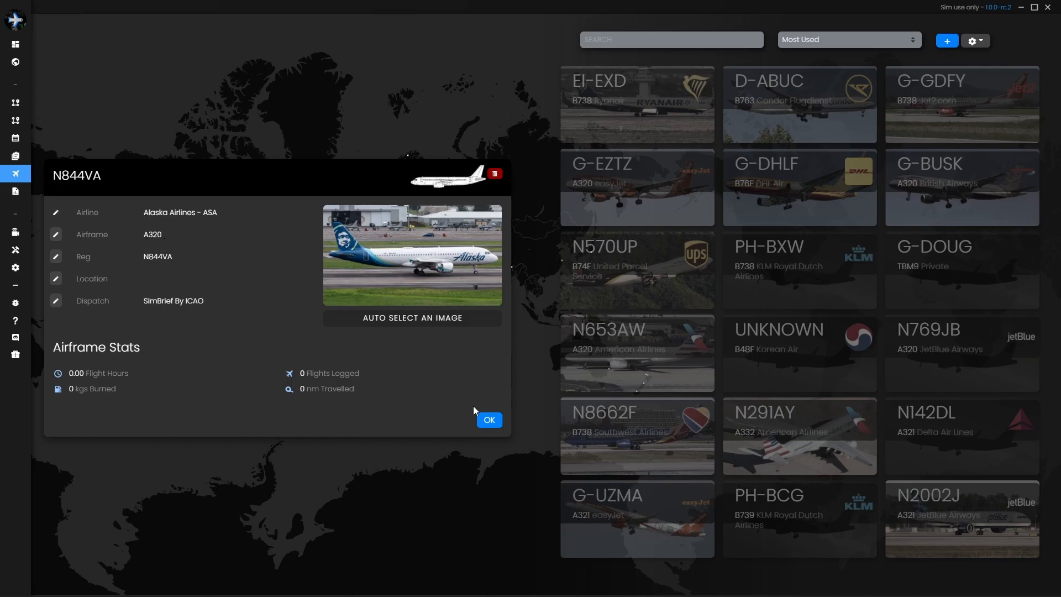
pyautogui.click(486, 418)
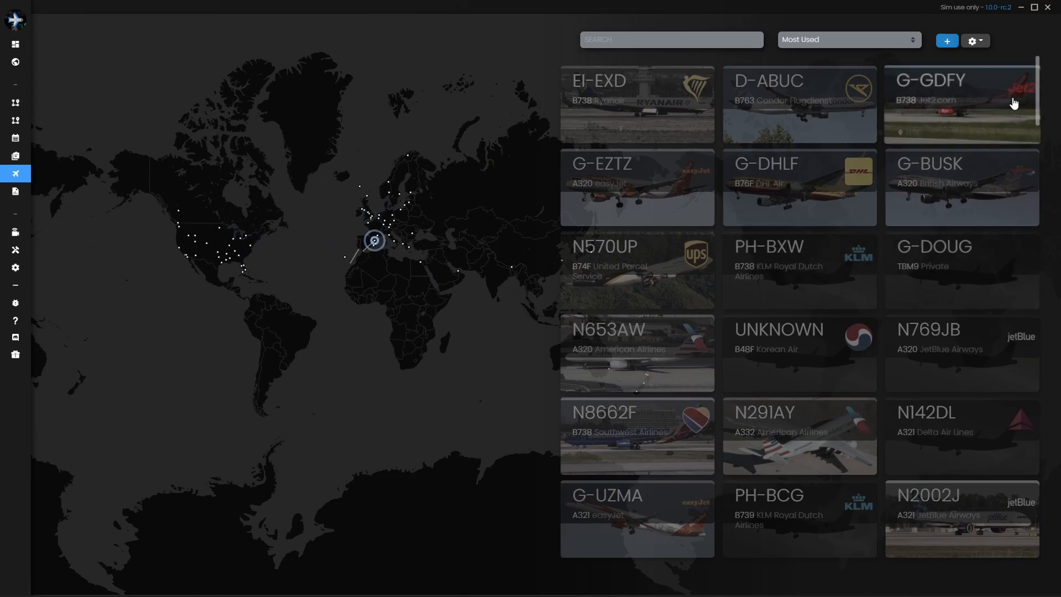
# Reopen N844VA from the end of the fleet list and copy the SimBrief dispatch profile from G-BUSK / A320 to it.
pyautogui.moveTo(1037, 97); pyautogui.dragTo(1033, 567)
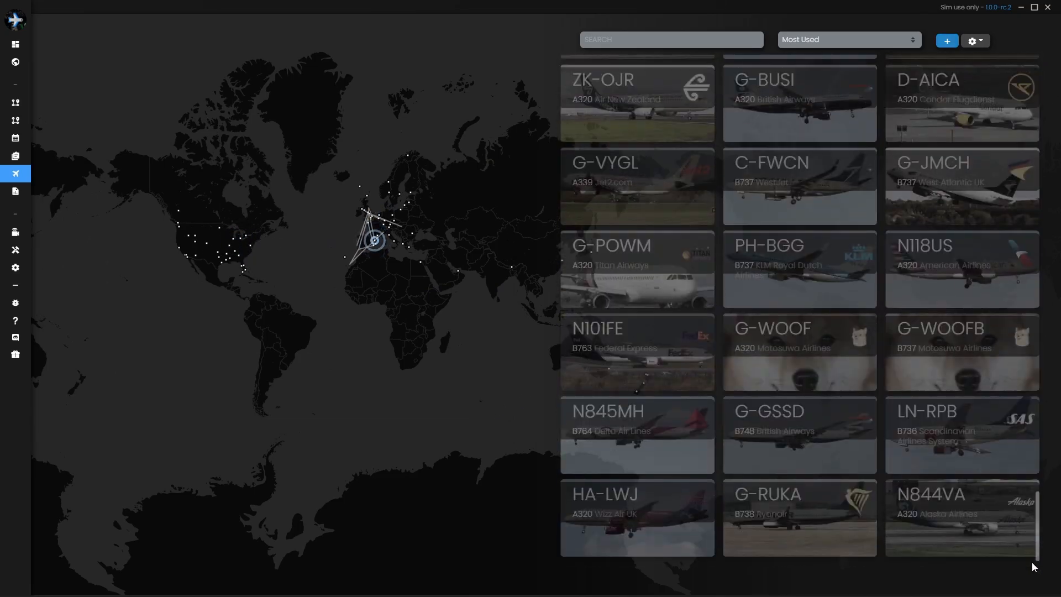
pyautogui.click(940, 504)
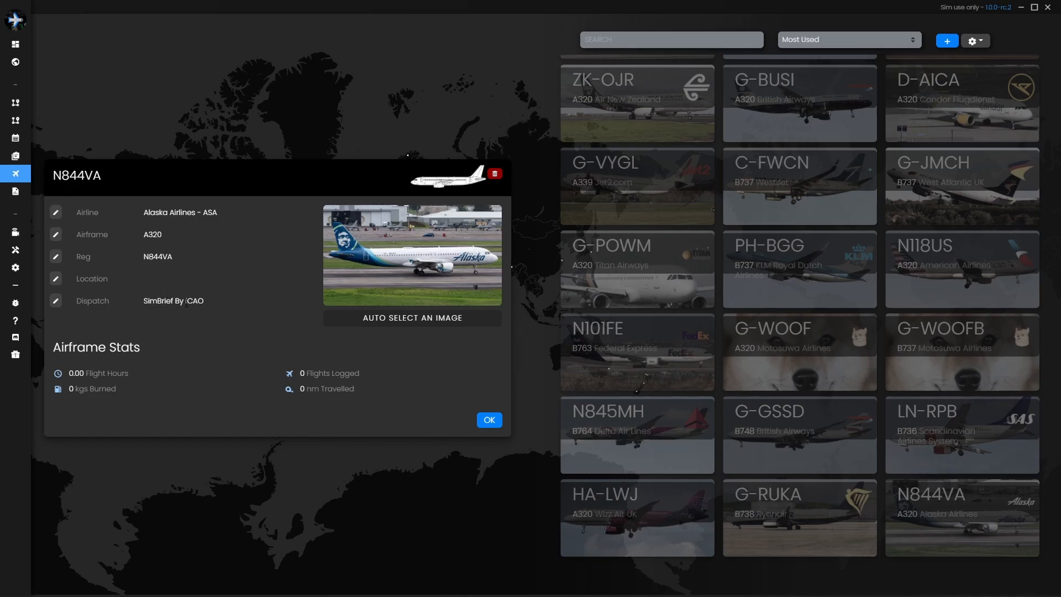
pyautogui.click(55, 300)
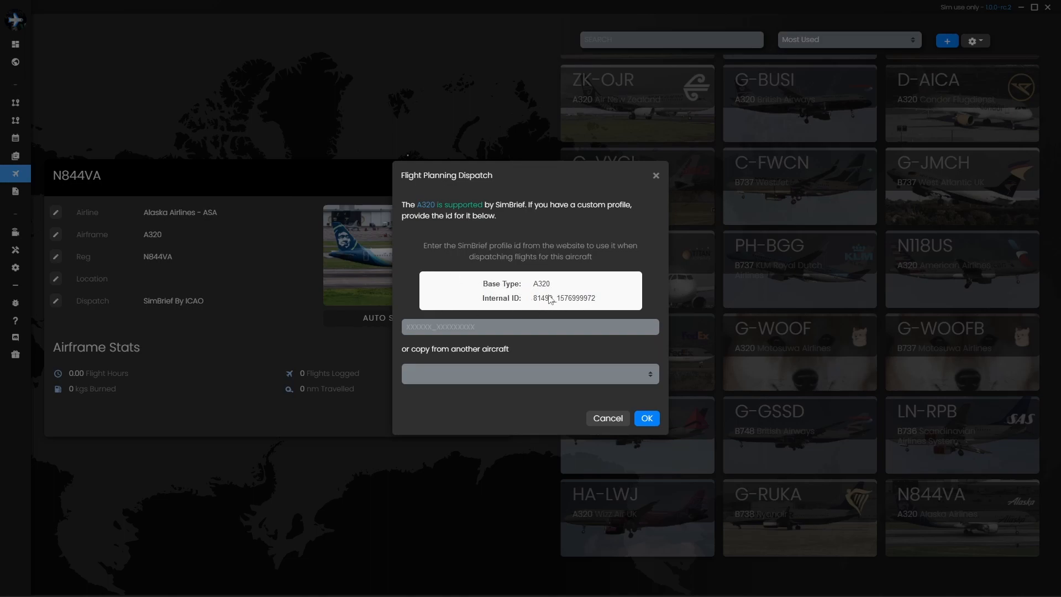
pyautogui.click(446, 327)
pyautogui.write('6')
pyautogui.click(512, 377)
pyautogui.click(496, 376)
pyautogui.click(595, 374)
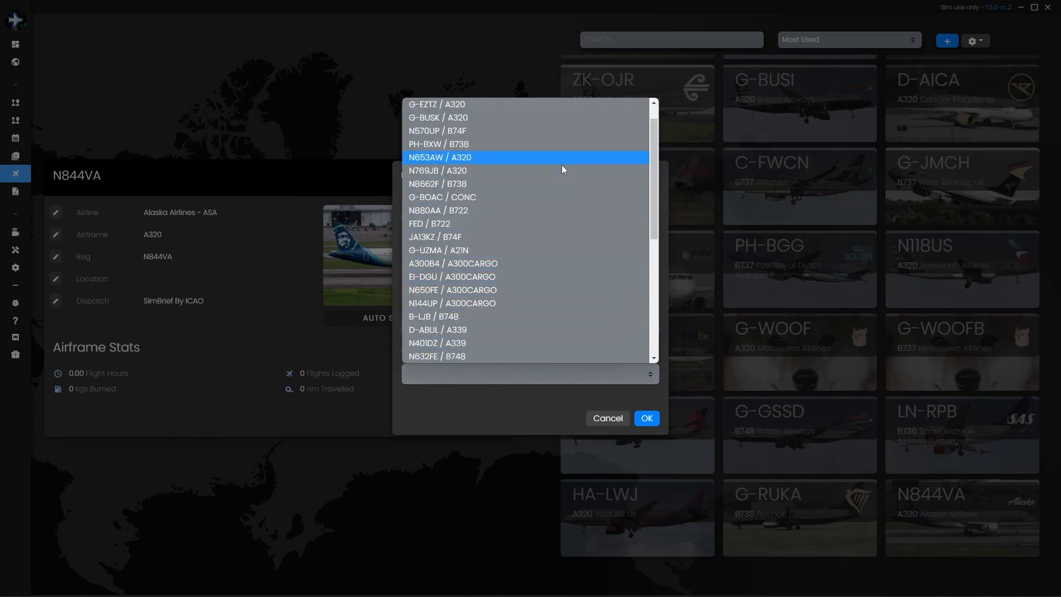
pyautogui.scroll(-5, 559, 293)
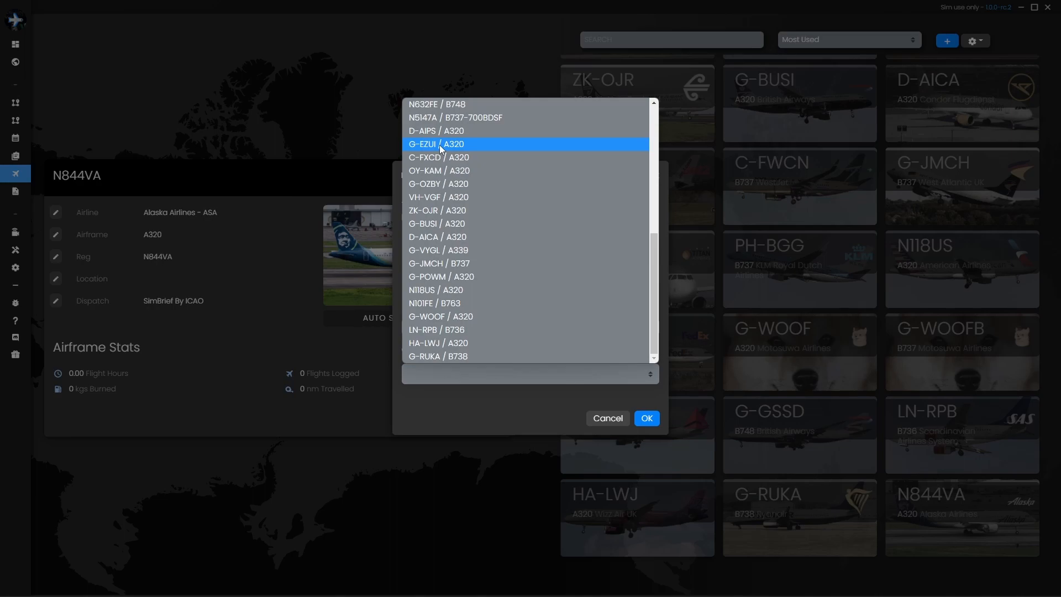
pyautogui.click(440, 145)
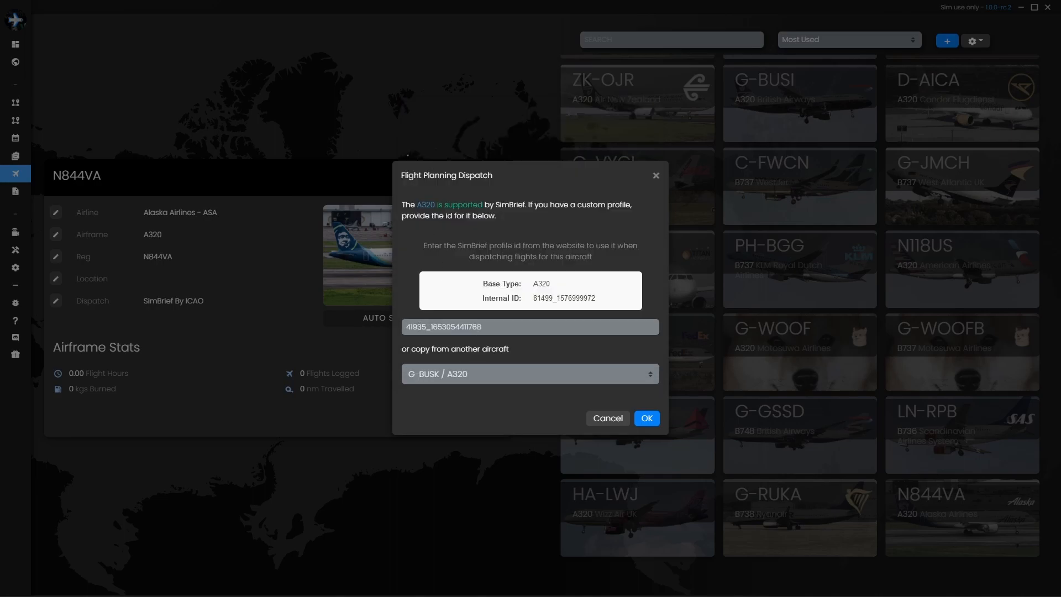
pyautogui.click(647, 418)
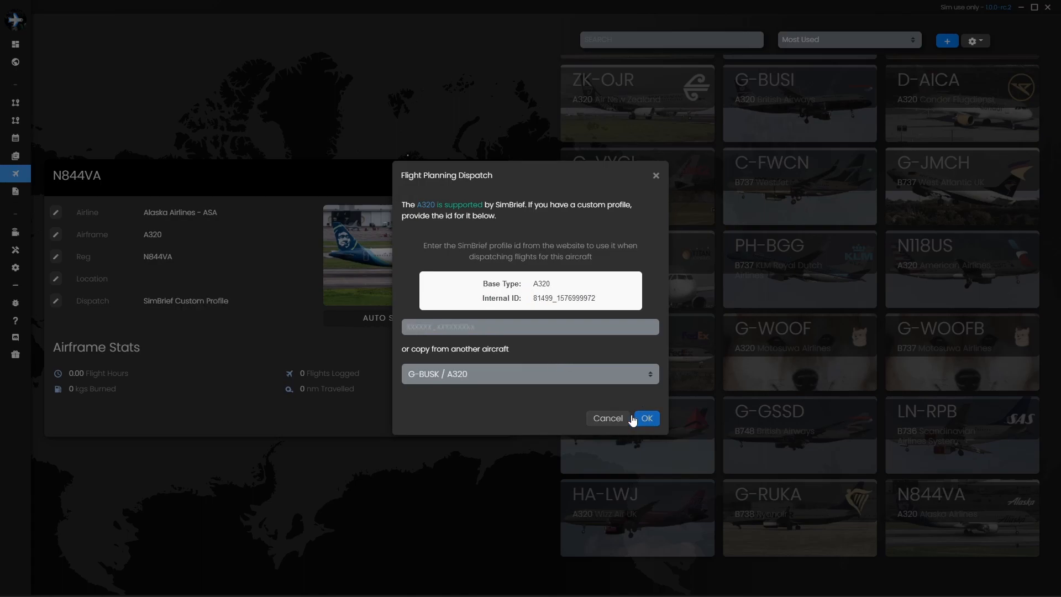
pyautogui.click(489, 421)
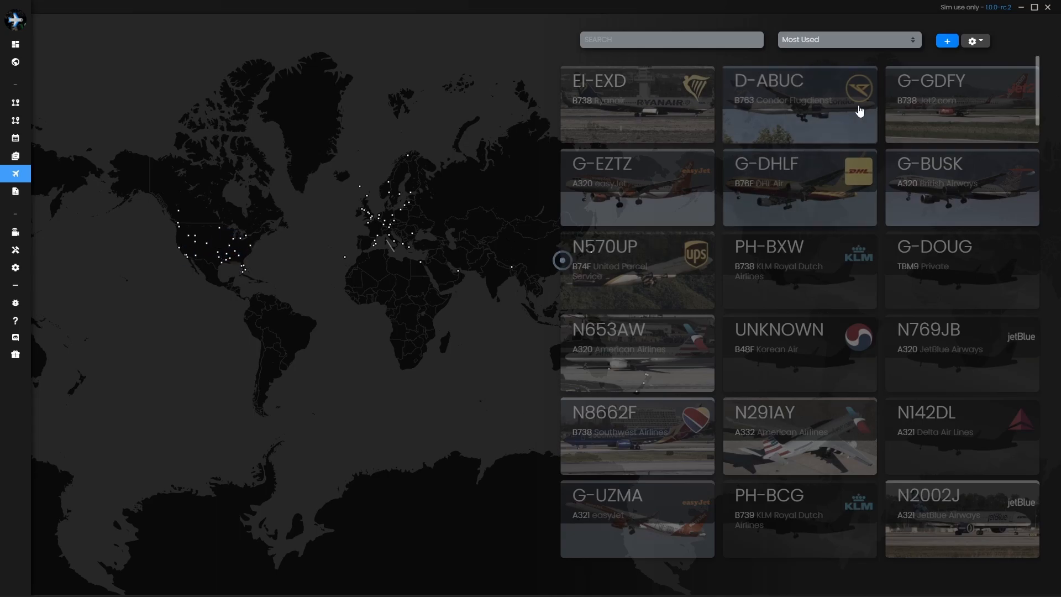
# Add another new aircraft to the fleet with the registration G-STKP.
pyautogui.click(946, 41)
pyautogui.moveTo(566, 291); pyautogui.dragTo(447, 291)
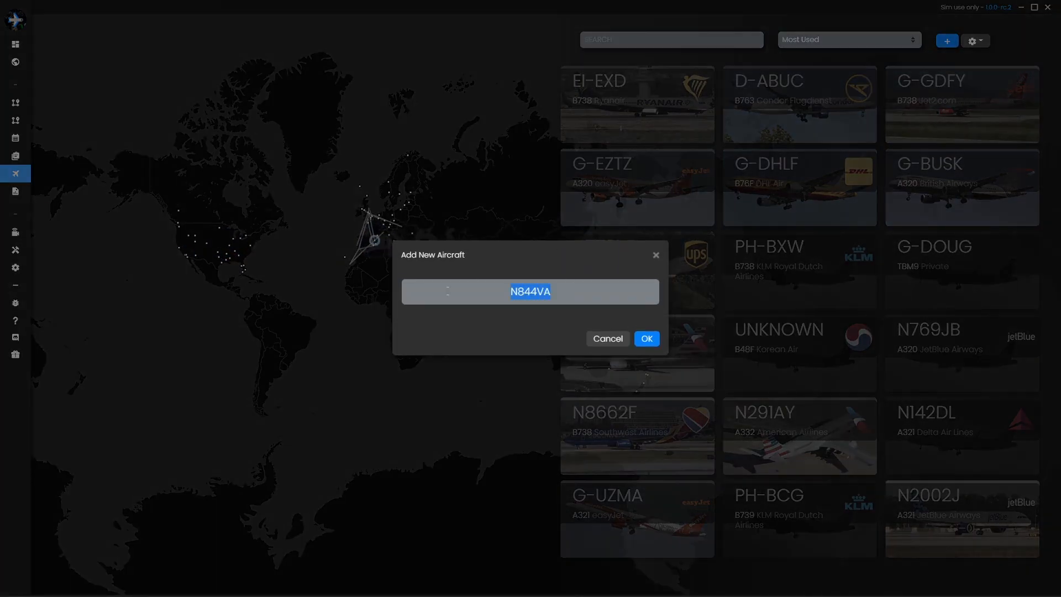
pyautogui.press('BackSpace')
pyautogui.write('G-STKP')
pyautogui.click(646, 339)
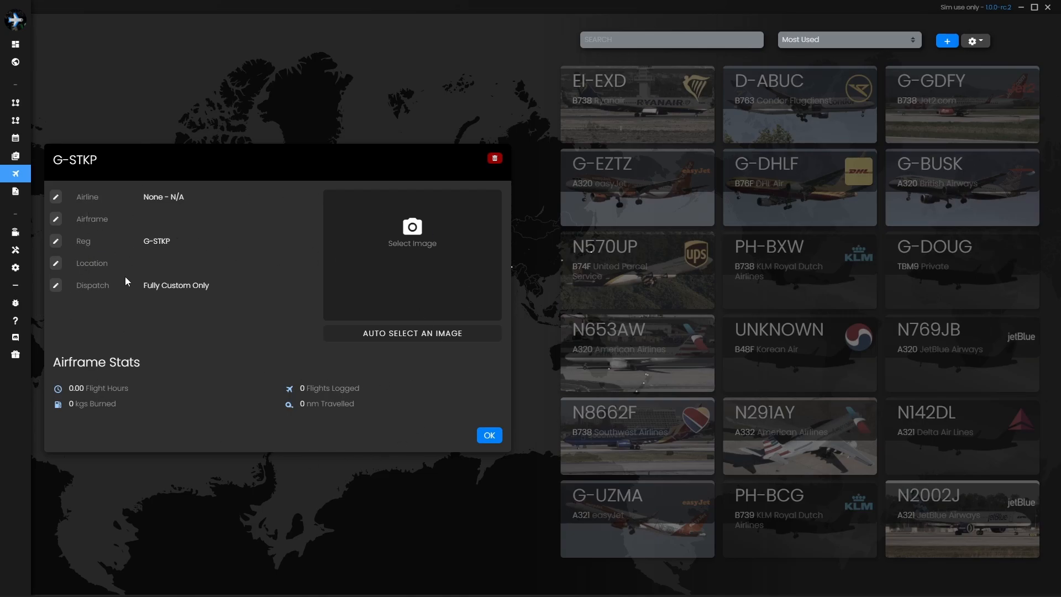
# Set the airline of G-STKP to Private (PVT).
pyautogui.click(56, 198)
pyautogui.moveTo(558, 208); pyautogui.dragTo(456, 204)
pyautogui.press('BackSpace')
pyautogui.write('PVT')
pyautogui.click(502, 245)
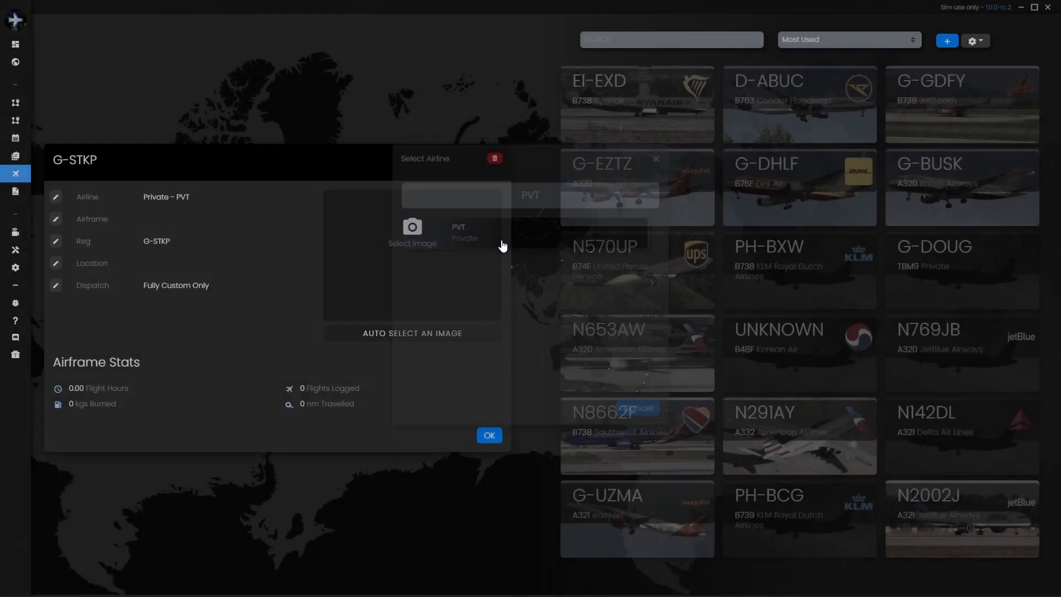
# Set the airframe of G-STKP to B748 BOEING 747-8 and close the aircraft's details.
pyautogui.click(55, 220)
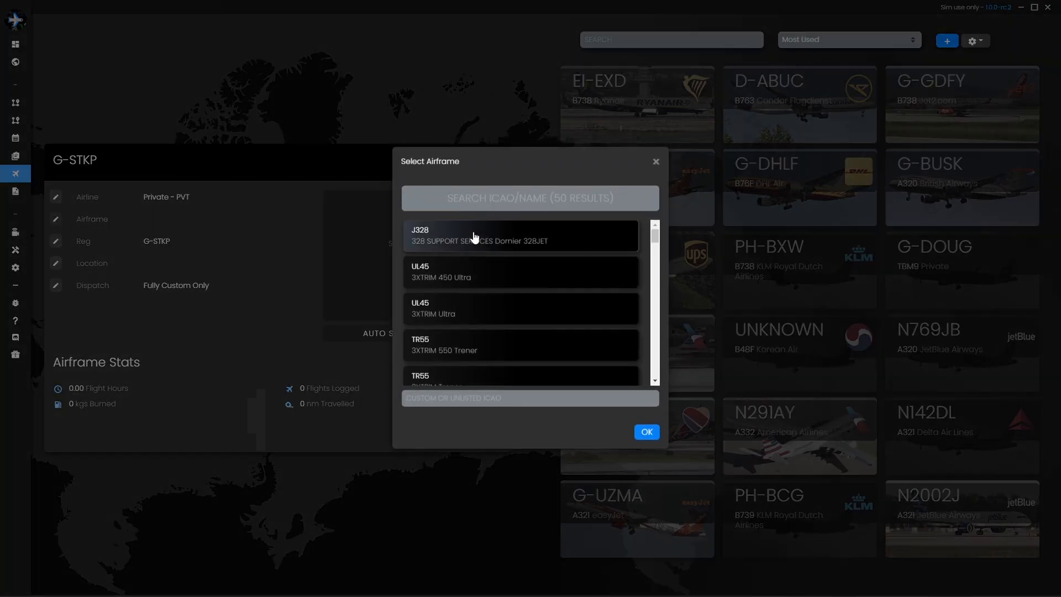
pyautogui.write('748')
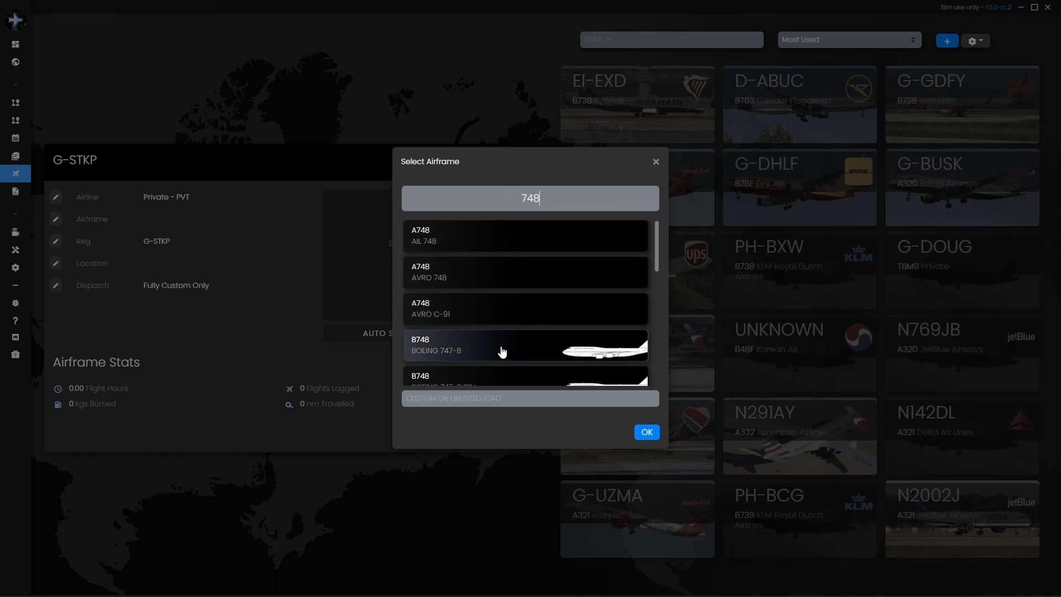
pyautogui.click(467, 358)
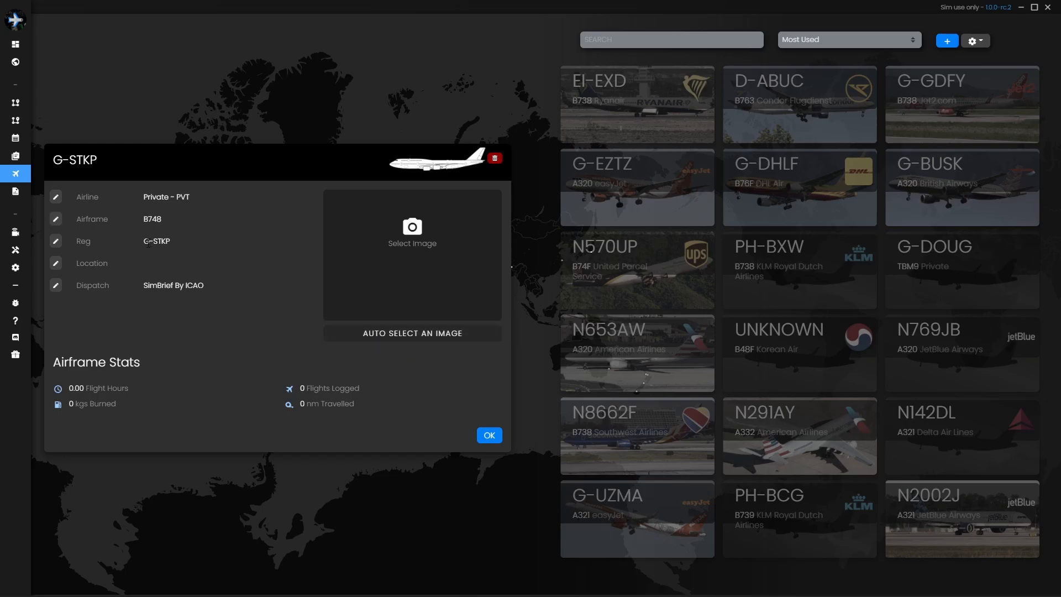
pyautogui.moveTo(143, 241); pyautogui.dragTo(167, 241)
pyautogui.click(261, 263)
pyautogui.click(494, 435)
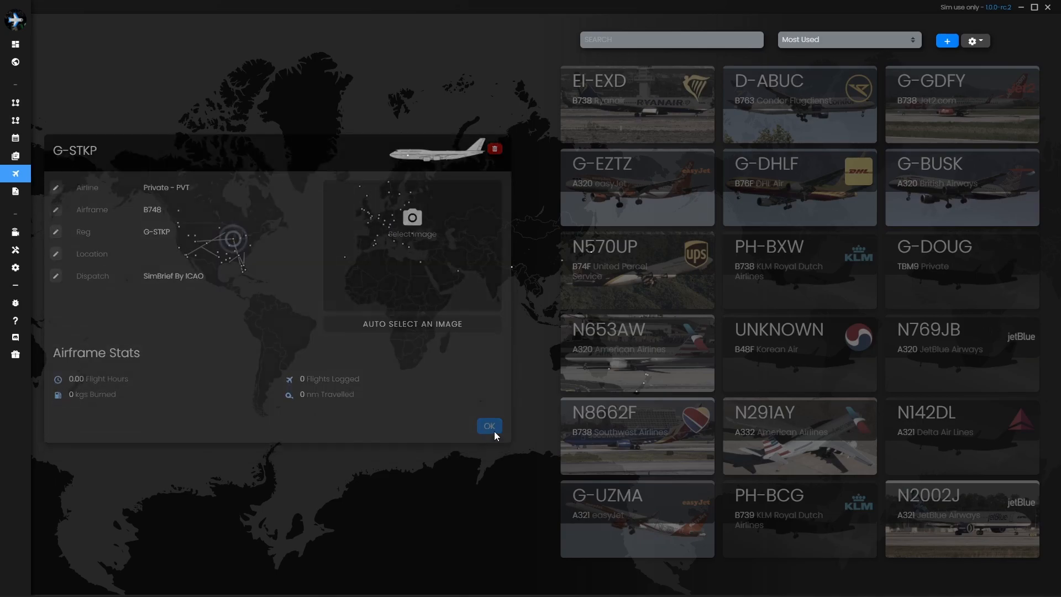
# Locate G-STKP at the end of the fleet list and view the details of the aircraft G-WOOF.
pyautogui.scroll(-10, 972, 94)
pyautogui.scroll(-5, 1022, 452)
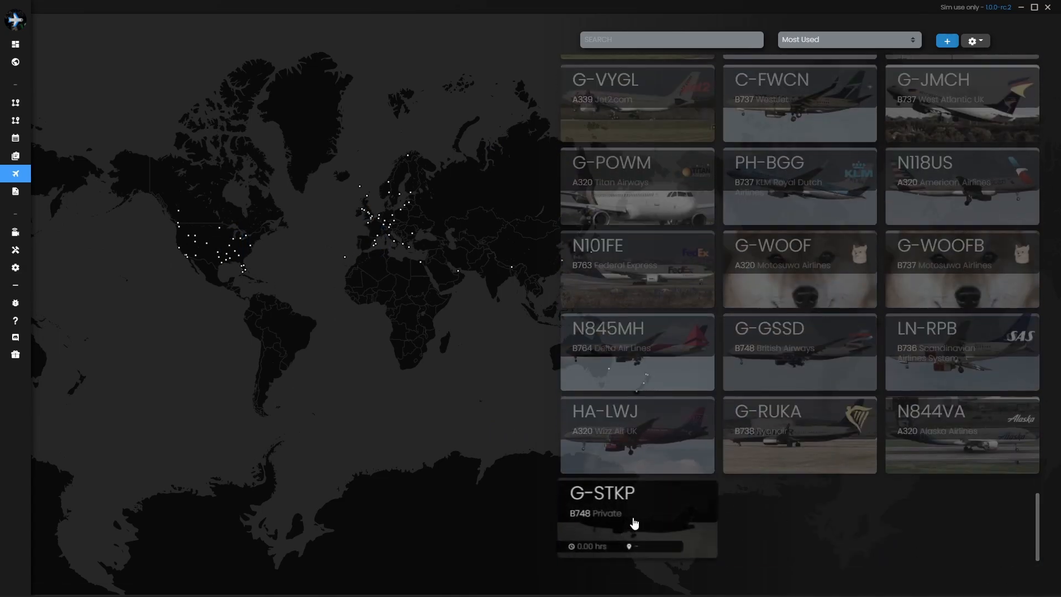
pyautogui.click(773, 275)
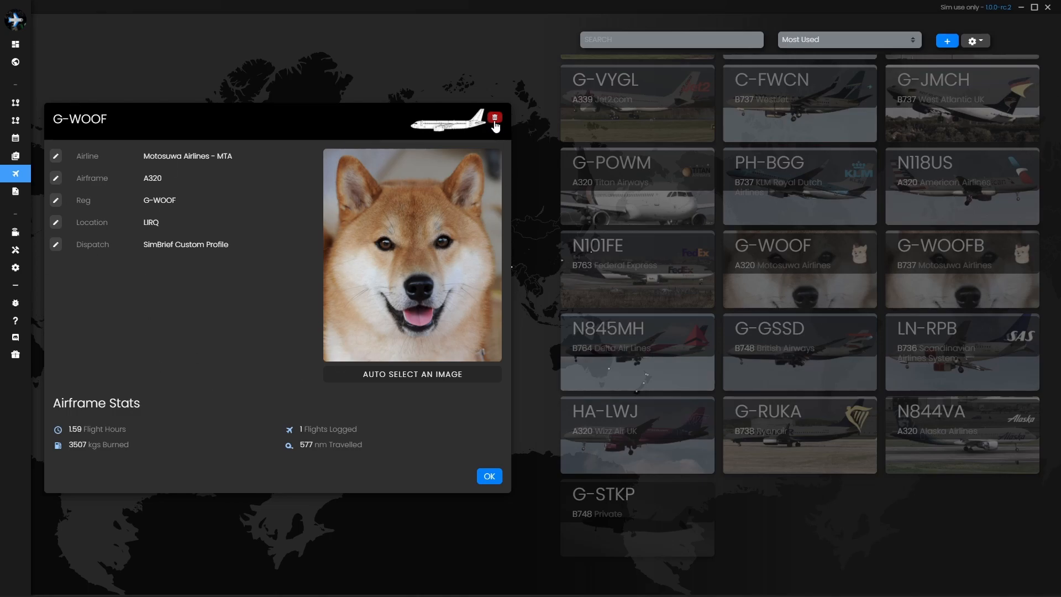
pyautogui.click(493, 477)
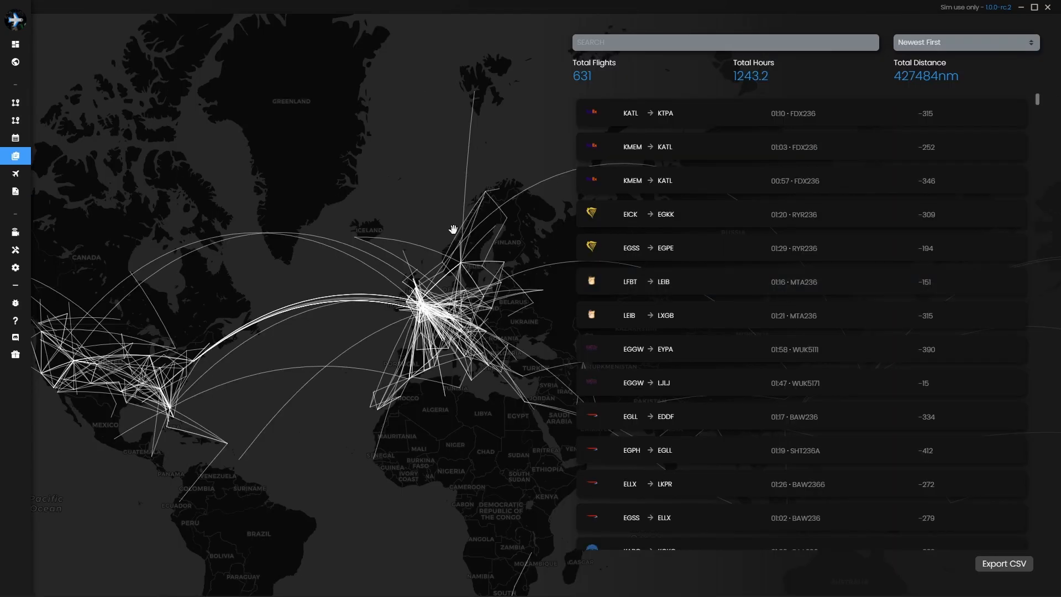
# Examine the total flights, hours and distance in My Logbook and the flown routes on the map.
pyautogui.moveTo(27, 141)
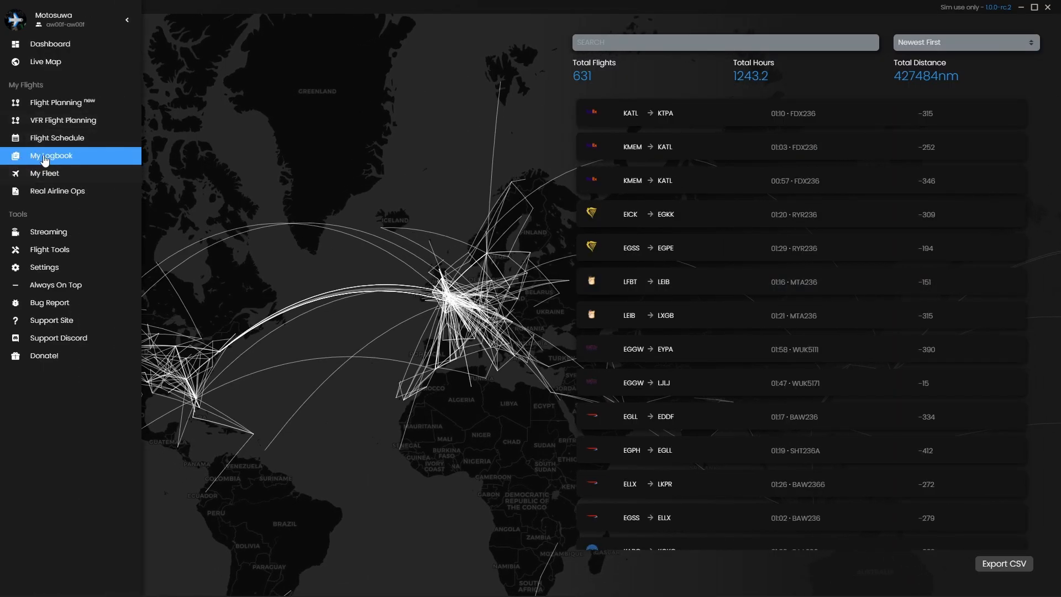
pyautogui.moveTo(359, 247); pyautogui.dragTo(293, 290)
pyautogui.scroll(3, 294, 290)
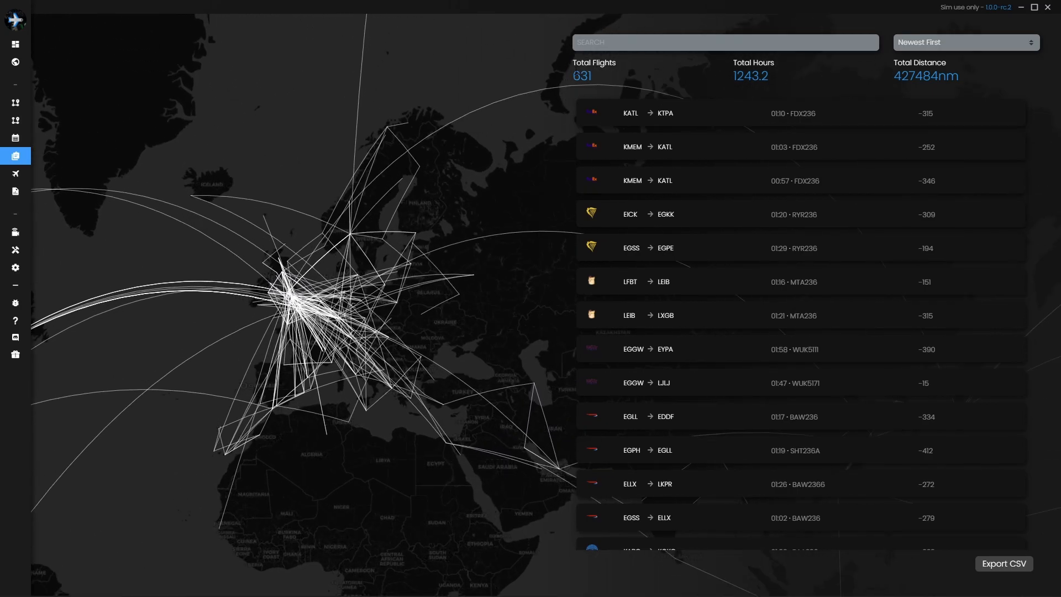
pyautogui.moveTo(574, 79); pyautogui.dragTo(594, 80)
pyautogui.moveTo(737, 79); pyautogui.dragTo(759, 78)
pyautogui.moveTo(902, 79); pyautogui.dragTo(932, 78)
pyautogui.click(815, 90)
pyautogui.moveTo(405, 252); pyautogui.dragTo(430, 234)
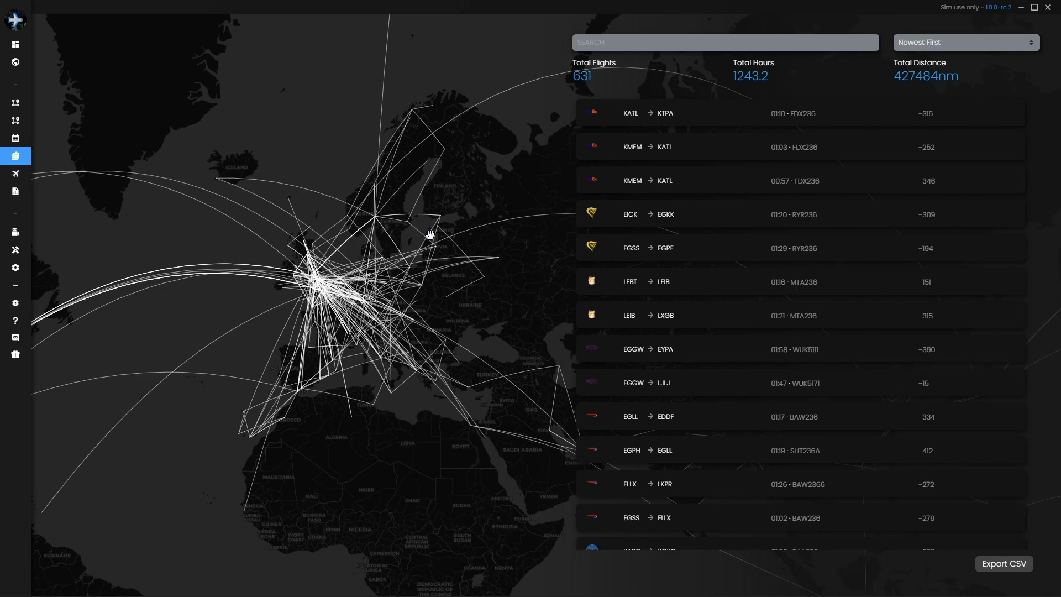
pyautogui.moveTo(376, 192); pyautogui.dragTo(331, 194)
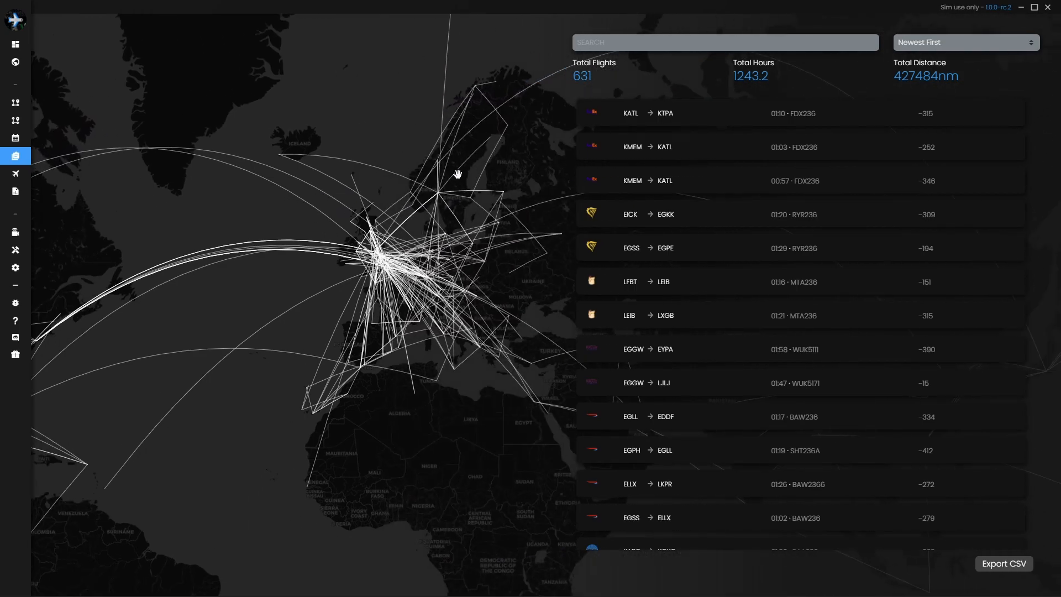
pyautogui.moveTo(416, 161); pyautogui.dragTo(410, 170)
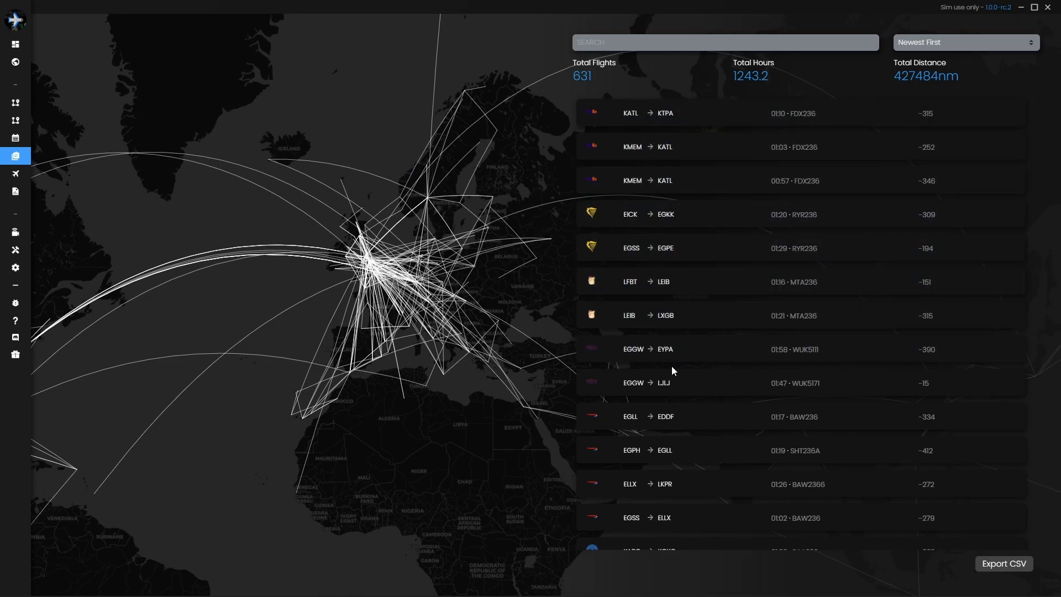
# Show the logged EICK to EGKK and EGLL to EDDF flights with their tracks on the map.
pyautogui.click(647, 225)
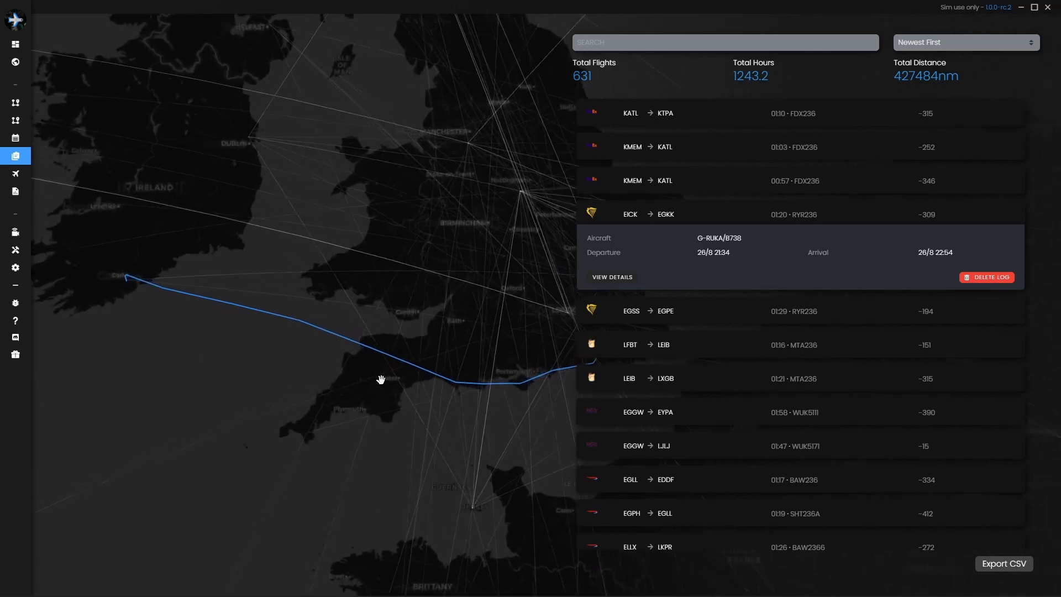
pyautogui.moveTo(316, 254); pyautogui.dragTo(230, 218)
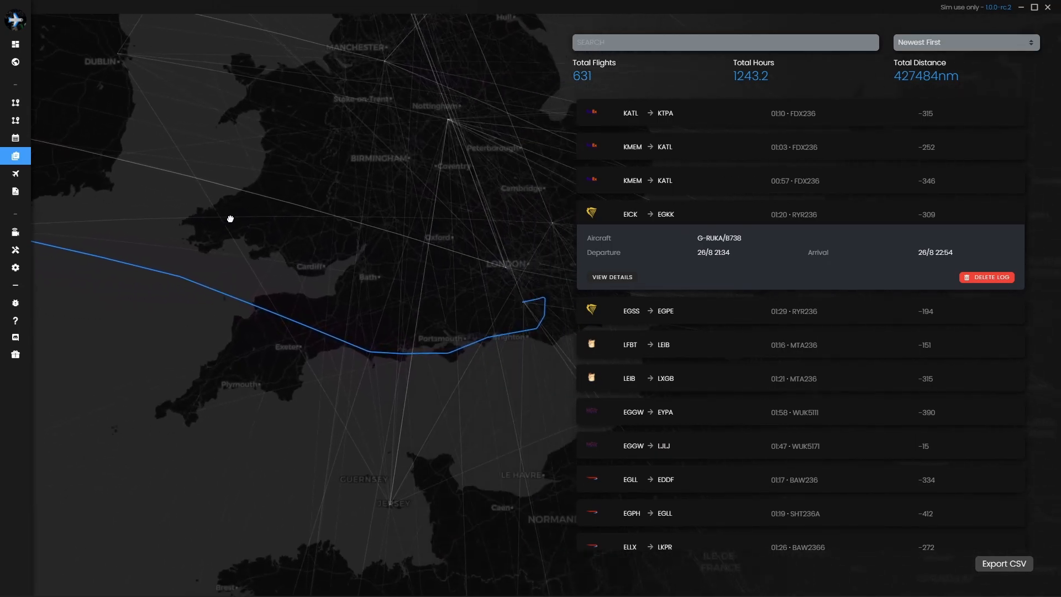
pyautogui.scroll(-5, 769, 257)
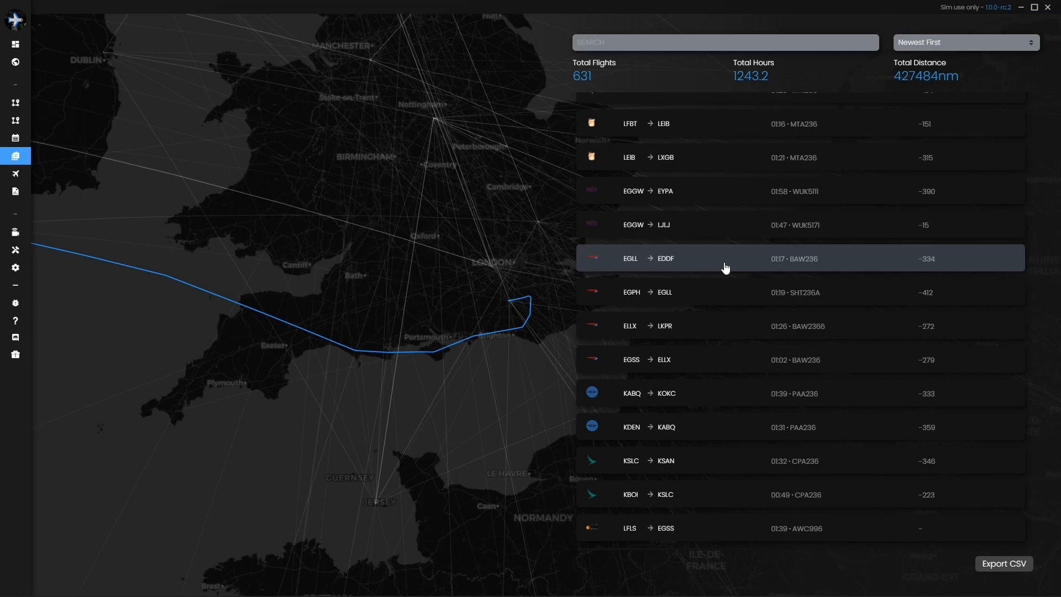
pyautogui.click(721, 269)
# View the logged ELLX to LKPR flight, including its screenshot and its complete track on the map.
pyautogui.scroll(-3, 722, 307)
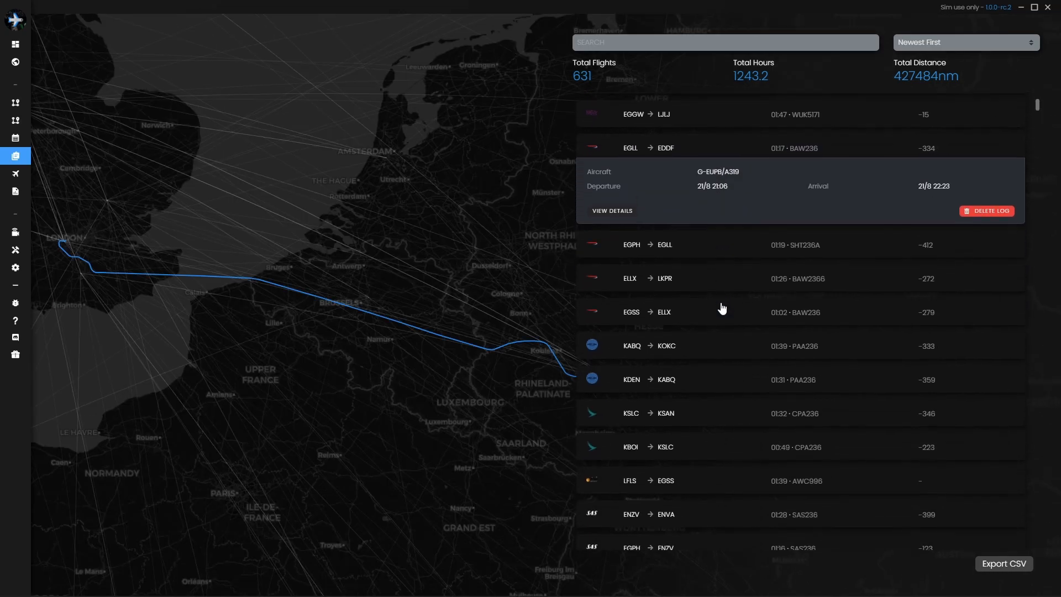
pyautogui.scroll(-1, 722, 310)
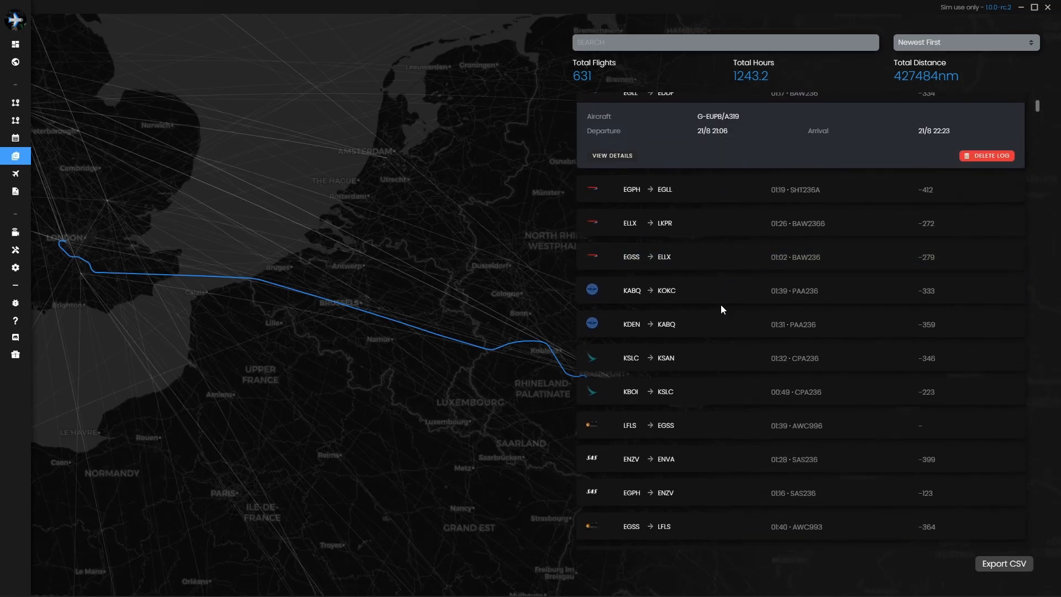
pyautogui.click(687, 227)
pyautogui.moveTo(390, 308); pyautogui.dragTo(304, 372)
pyautogui.scroll(-1, 312, 365)
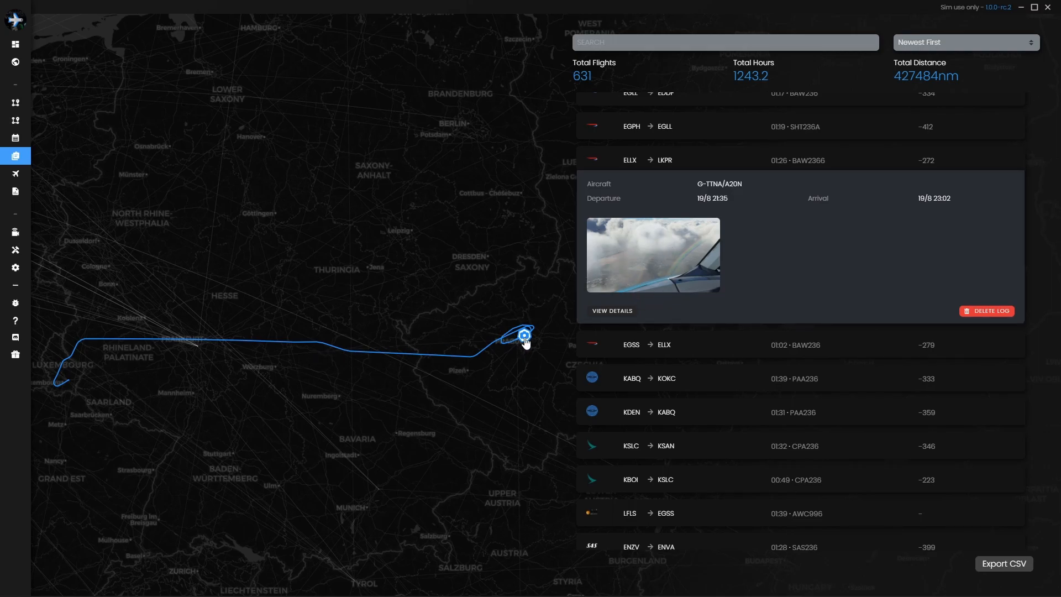
# Inspect the end of the ELLX to LKPR track on the map and view the flight's screenshot at full size.
pyautogui.moveTo(524, 347)
pyautogui.moveTo(487, 377); pyautogui.dragTo(379, 369)
pyautogui.moveTo(299, 390)
pyautogui.mouseDown()
pyautogui.moveTo(397, 382)
pyautogui.moveTo(345, 388)
pyautogui.mouseUp()
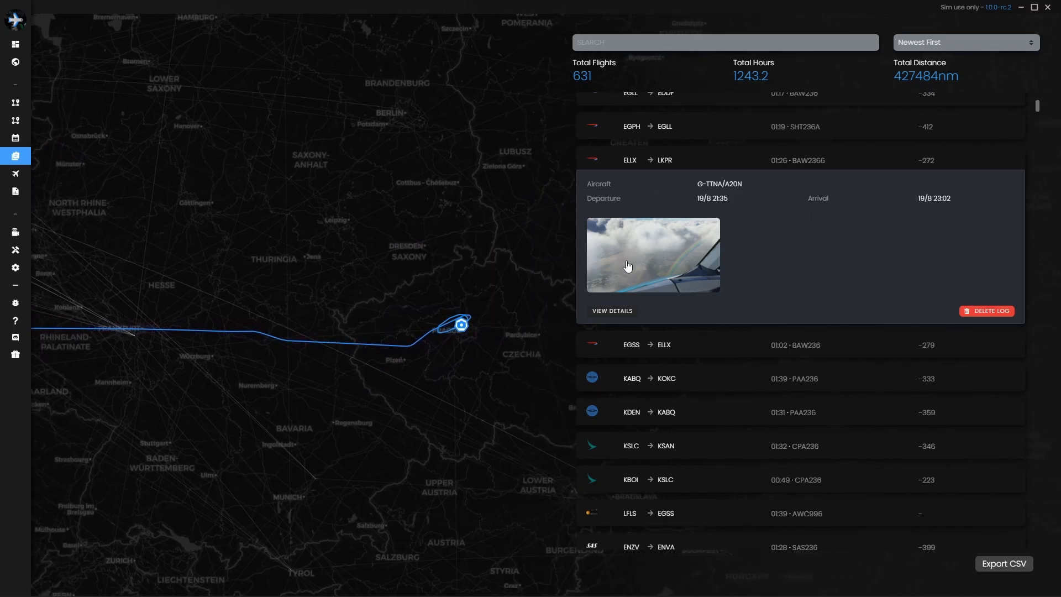
pyautogui.click(652, 268)
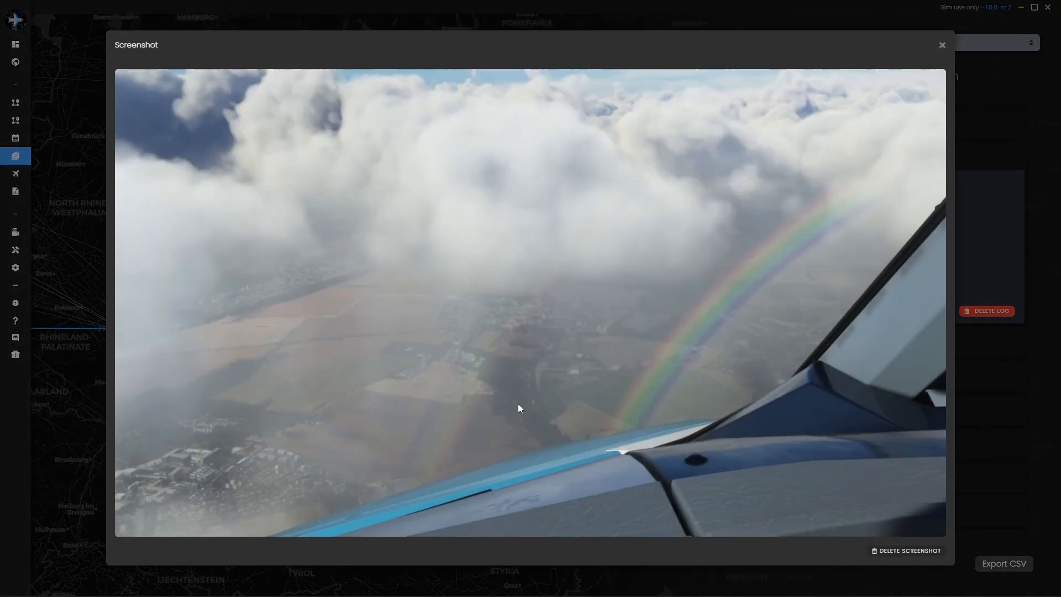
pyautogui.click(942, 44)
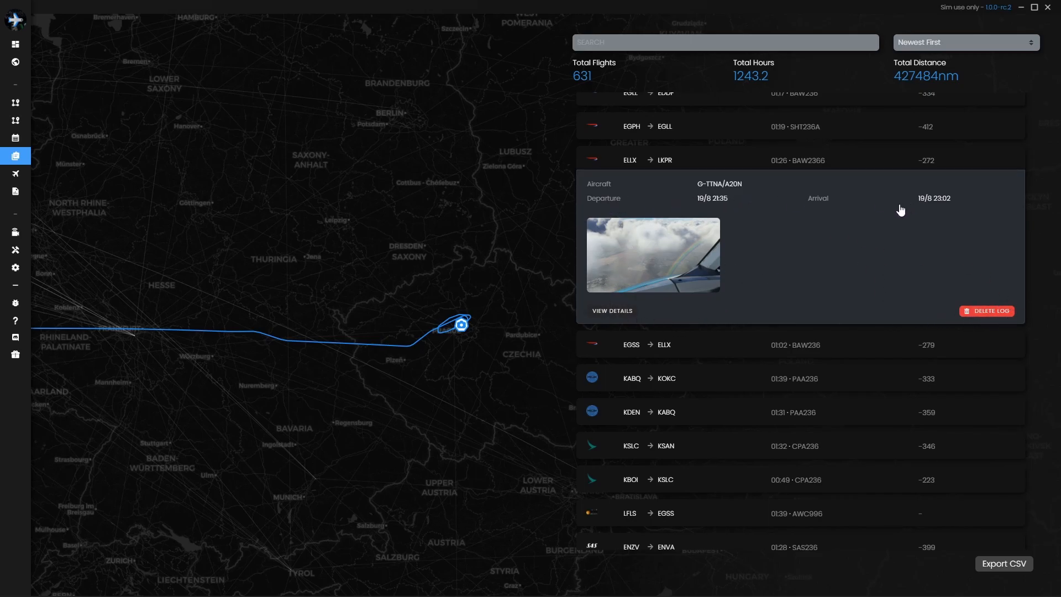
# Review the details of logged flight BAW2366, including its Archived OFP, Comments and FlightDetails sections.
pyautogui.click(595, 329)
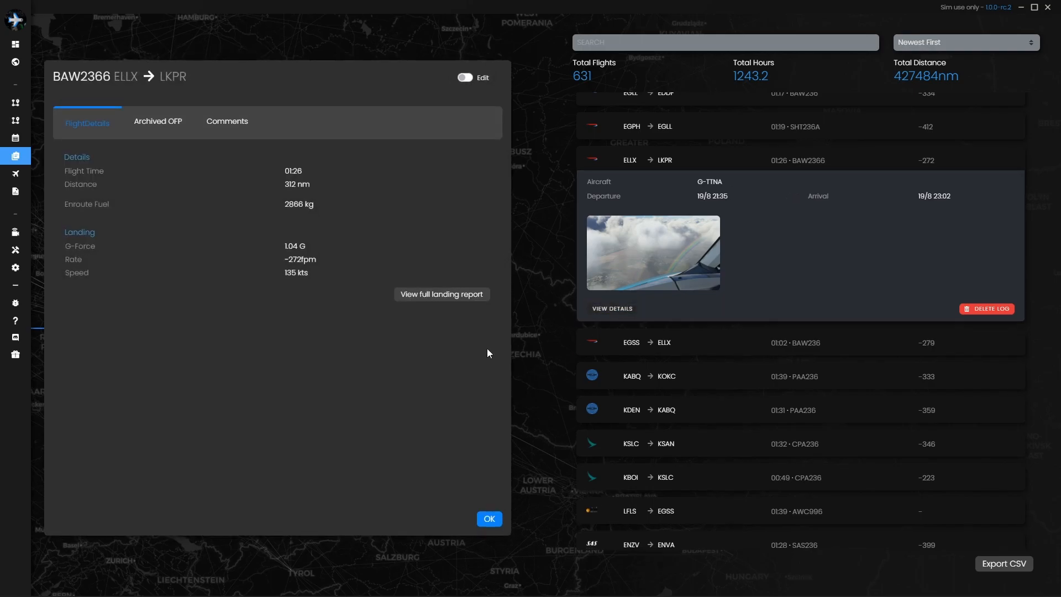
pyautogui.click(142, 132)
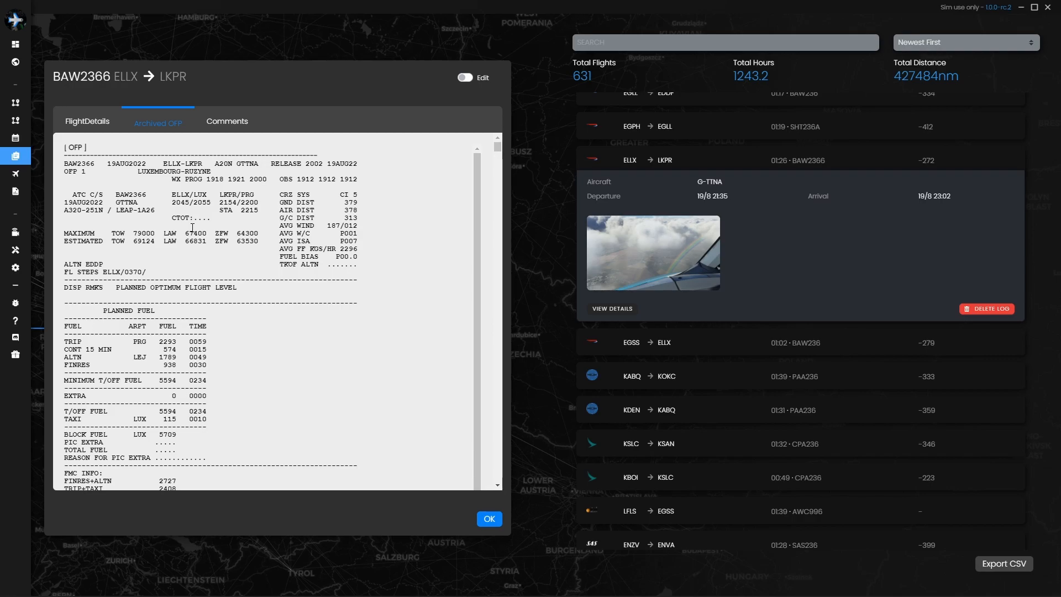
pyautogui.scroll(-1, 231, 240)
pyautogui.moveTo(499, 146); pyautogui.dragTo(499, 146)
pyautogui.click(231, 123)
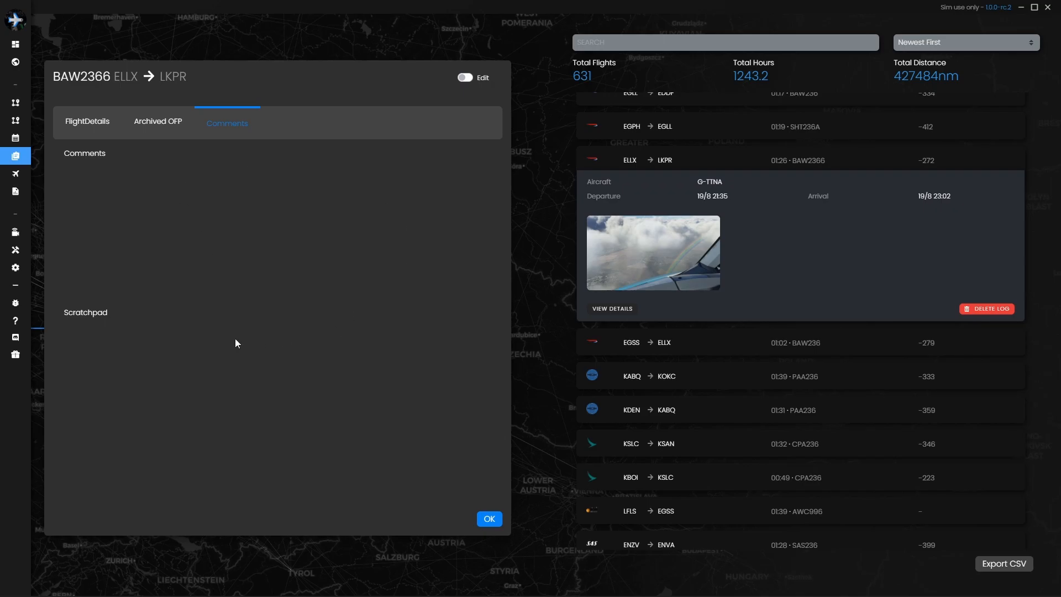
pyautogui.click(105, 137)
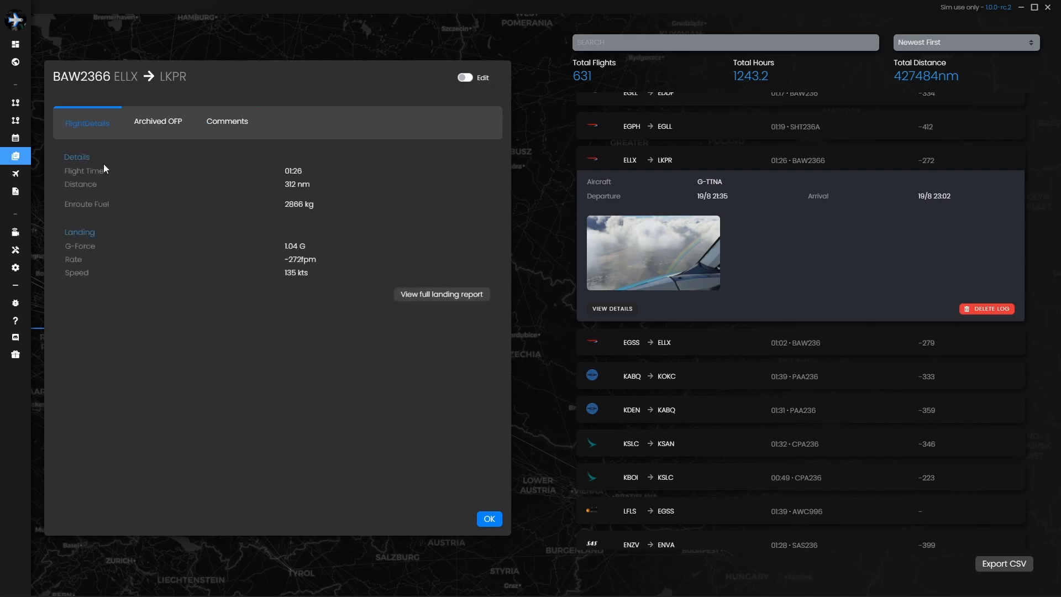
# View the full landing report of BAW2366 and inspect the touchdown point on the runway map.
pyautogui.click(414, 300)
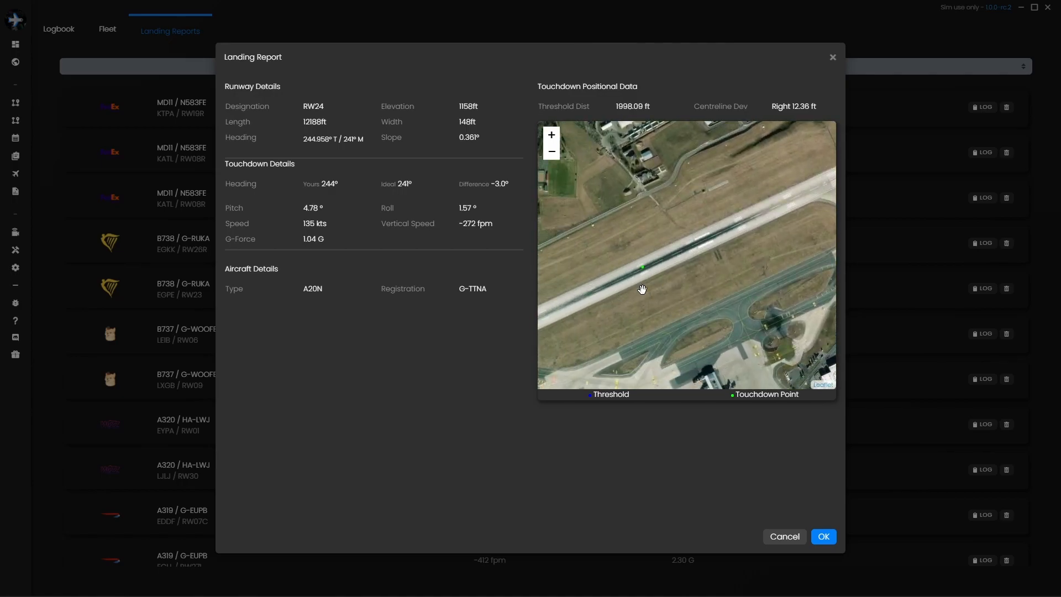
pyautogui.moveTo(674, 267)
pyautogui.mouseDown()
pyautogui.moveTo(599, 300)
pyautogui.moveTo(661, 275)
pyautogui.mouseUp()
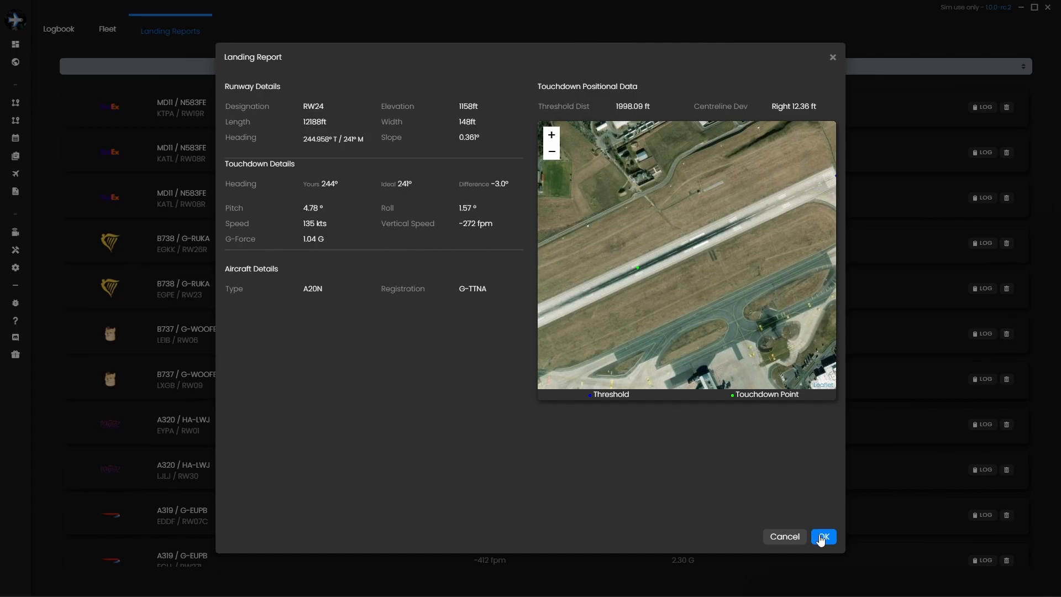
pyautogui.click(822, 537)
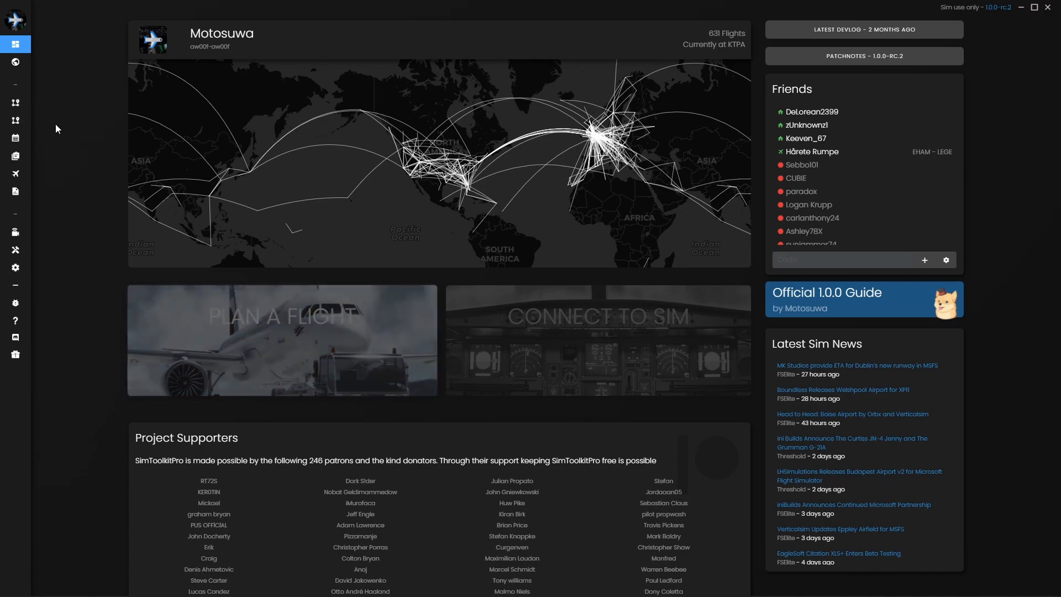
# Start planning a flight from EGLL to EGPE and check the route's estimated distance and flight time.
pyautogui.moveTo(26, 115)
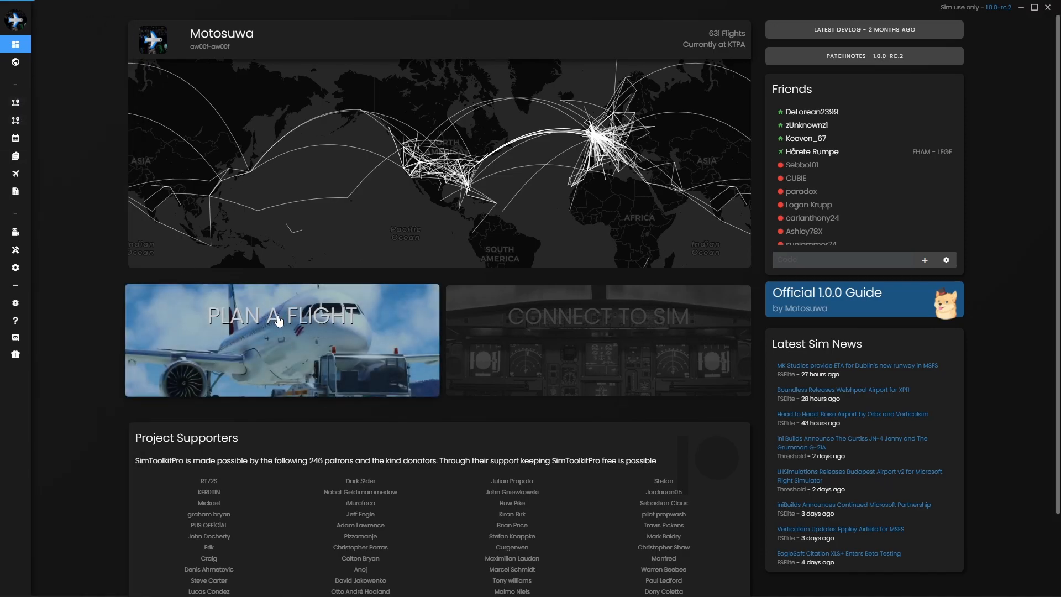
pyautogui.click(252, 394)
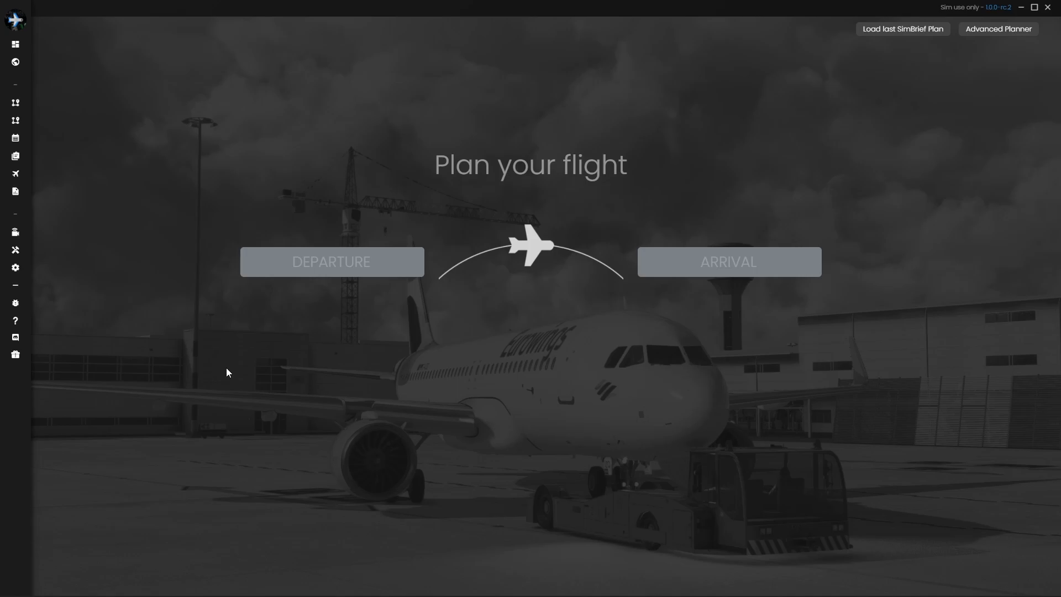
pyautogui.click(362, 264)
pyautogui.write('EGLL')
pyautogui.click(338, 314)
pyautogui.click(722, 270)
pyautogui.write('EG')
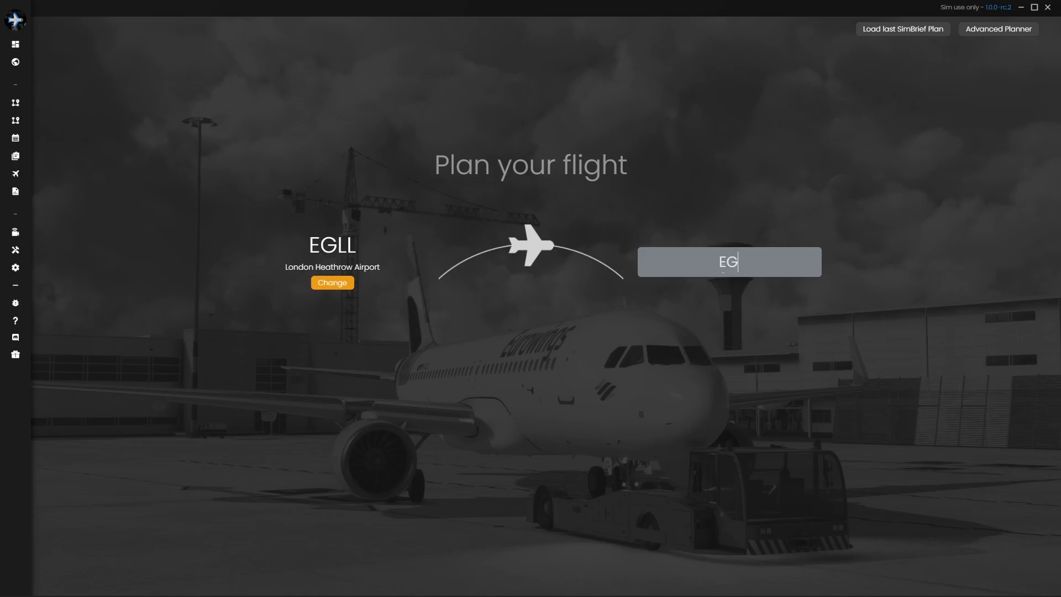
pyautogui.write('PE')
pyautogui.click(755, 292)
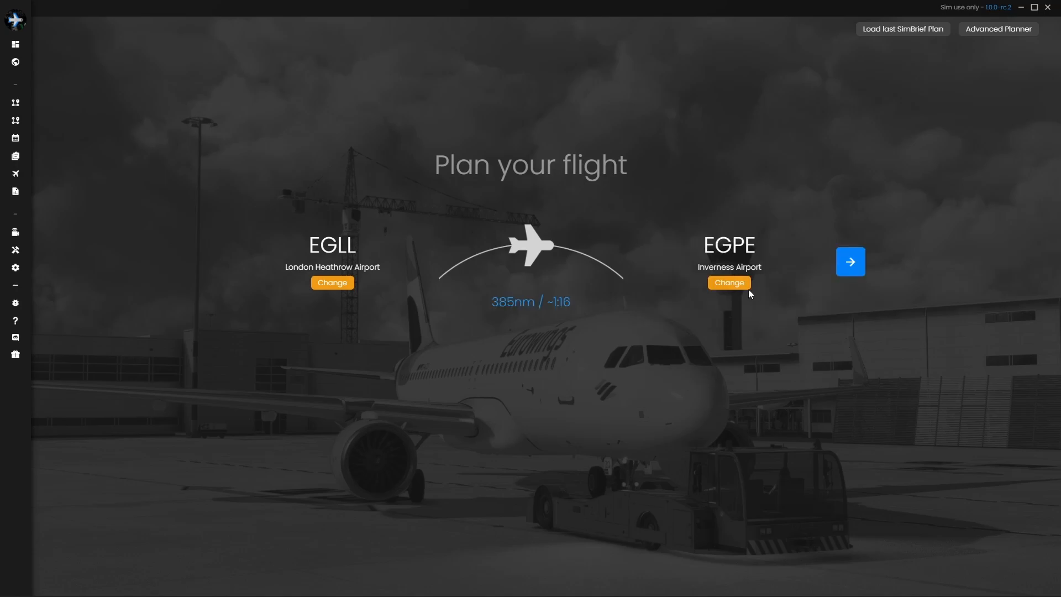
pyautogui.moveTo(492, 303); pyautogui.dragTo(572, 304)
pyautogui.click(558, 303)
pyautogui.moveTo(493, 301); pyautogui.dragTo(571, 303)
pyautogui.click(512, 325)
# Continue to aircraft selection, filter the fleet by BAW and choose the A320 G-BUSK for the flight.
pyautogui.click(850, 267)
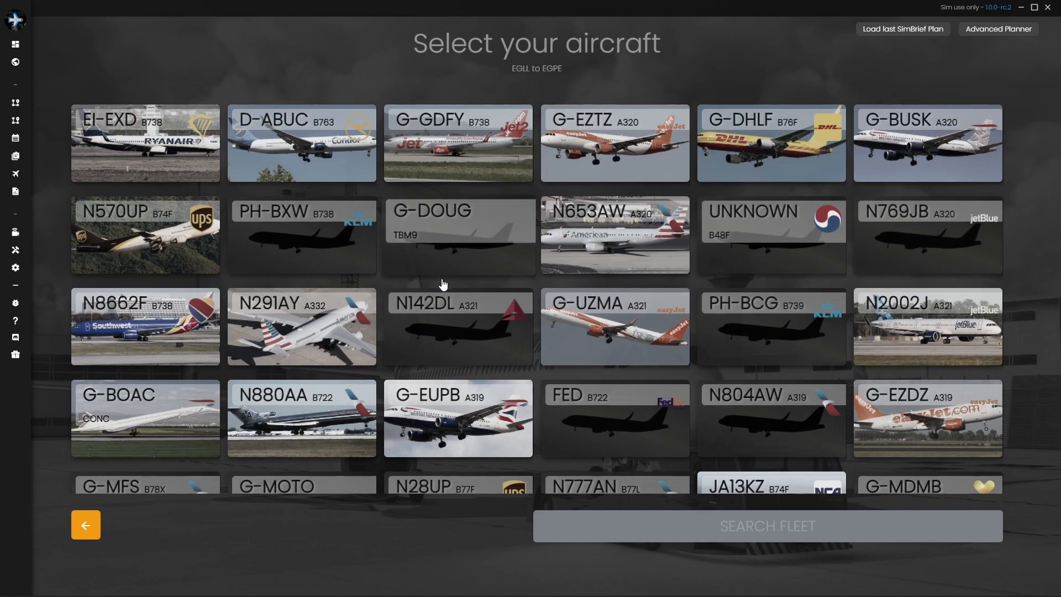
pyautogui.scroll(-5, 567, 284)
pyautogui.scroll(5, 572, 298)
pyautogui.click(687, 525)
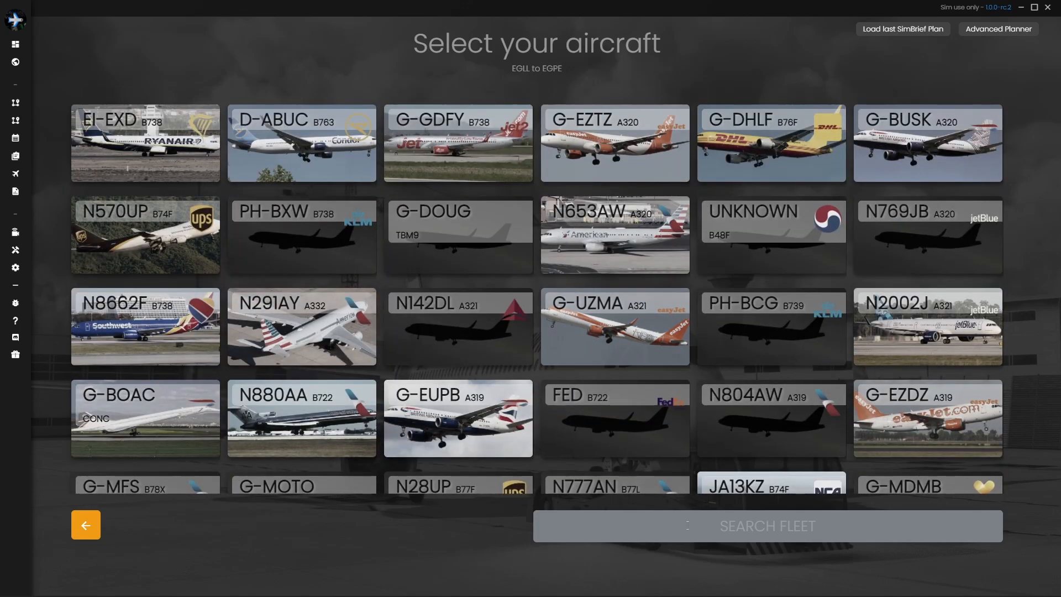
pyautogui.write('BAW')
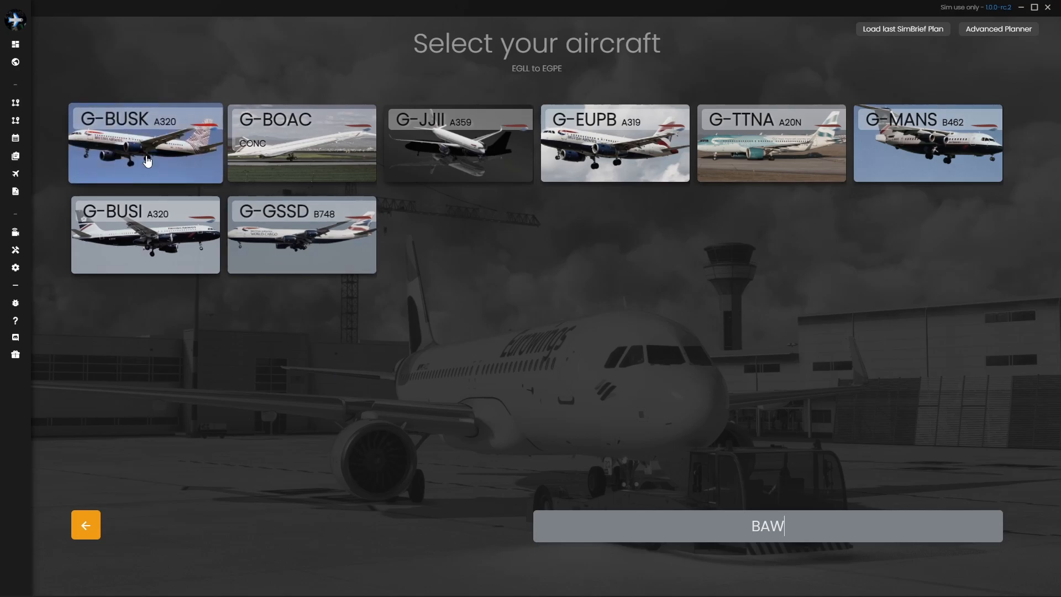
pyautogui.click(149, 158)
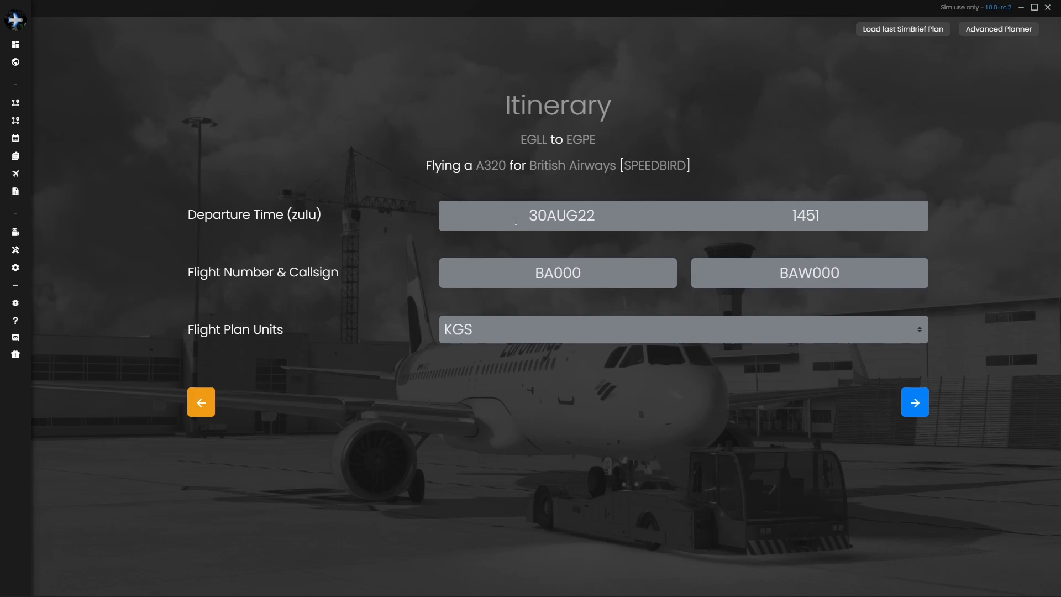
# Review the departure time in the itinerary and set the flight number to BA236.
pyautogui.moveTo(791, 215); pyautogui.dragTo(818, 216)
pyautogui.click(807, 216)
pyautogui.click(793, 216)
pyautogui.click(814, 215)
pyautogui.moveTo(553, 272); pyautogui.dragTo(599, 272)
pyautogui.write('236')
# Set the callsign to SHT236 and choose KGS as the flight plan units.
pyautogui.moveTo(780, 273); pyautogui.dragTo(812, 273)
pyautogui.write('SHT')
pyautogui.press('Delete')
pyautogui.press('Delete')
pyautogui.press('Delete')
pyautogui.write('236')
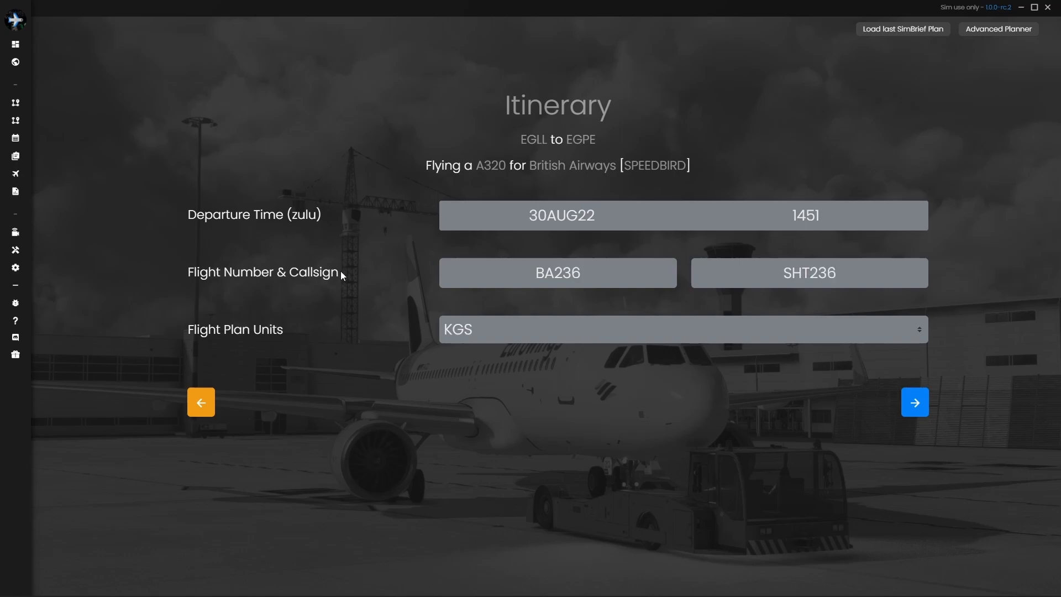
pyautogui.click(559, 331)
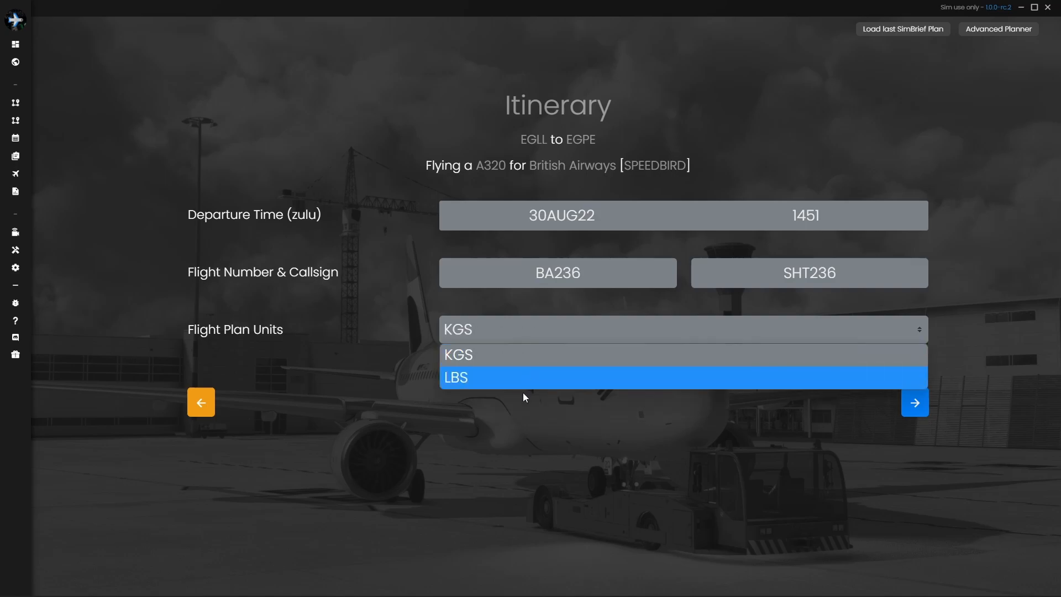
pyautogui.click(522, 350)
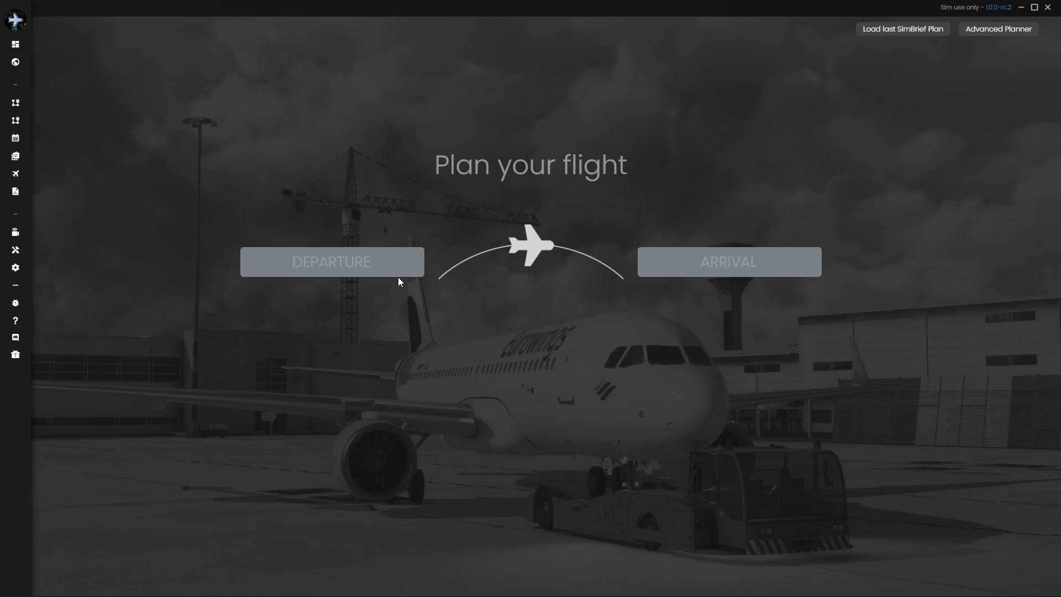
# Open the Advanced Planner, set the route from EGLL to EGPE and review the real flights offered for it.
pyautogui.click(980, 34)
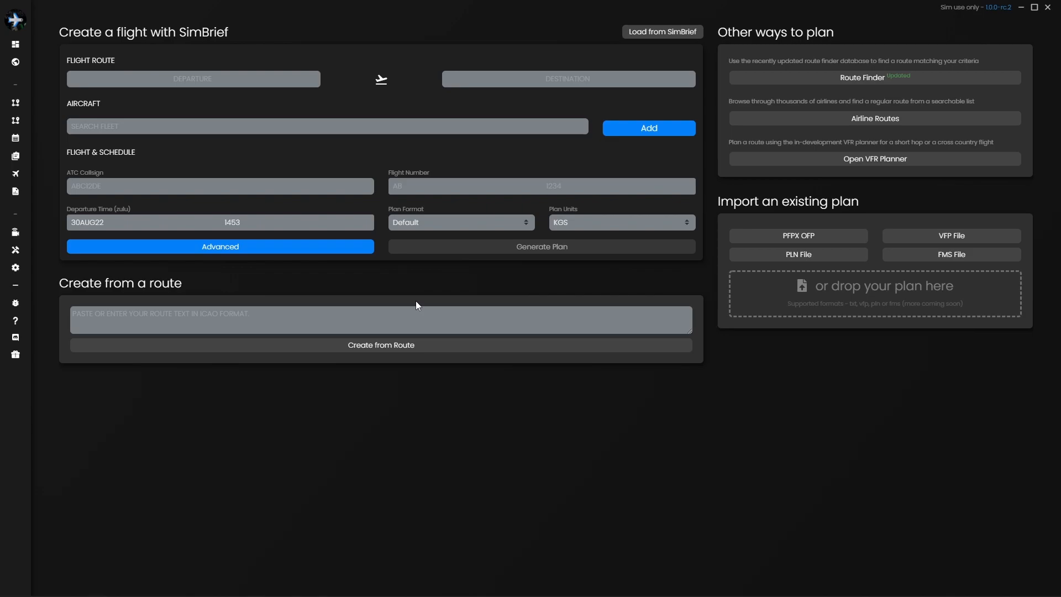
pyautogui.click(187, 87)
pyautogui.write('EGLL')
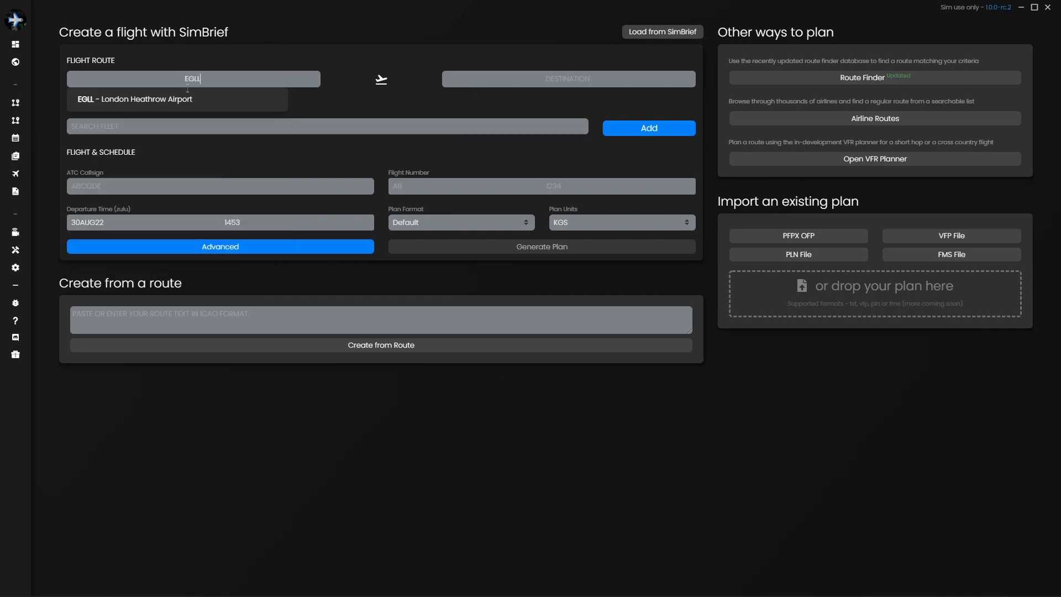
pyautogui.click(182, 97)
pyautogui.click(522, 78)
pyautogui.write('E')
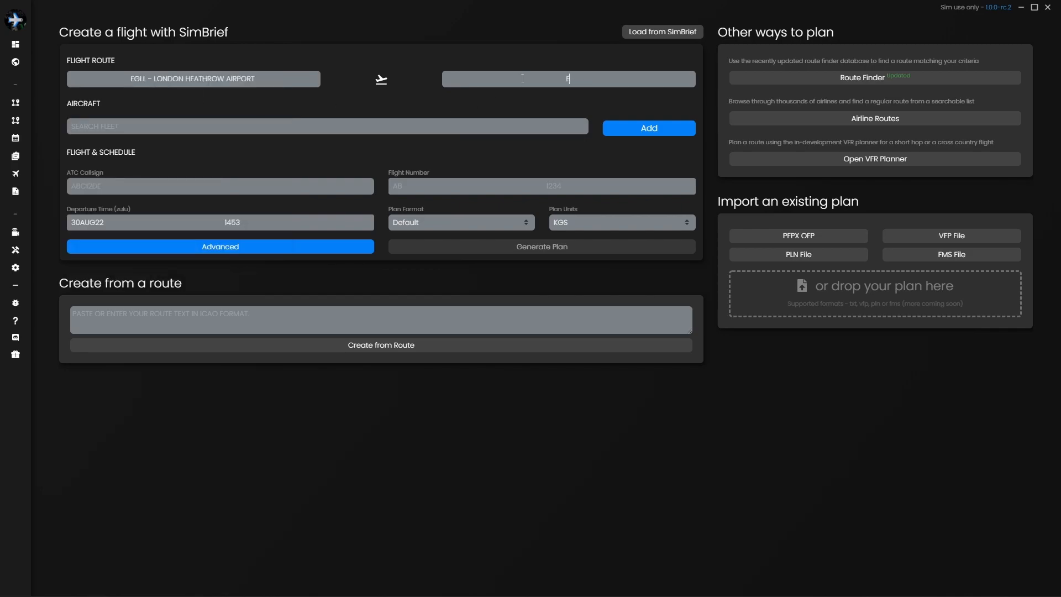
pyautogui.write('GPE')
pyautogui.click(532, 99)
pyautogui.moveTo(72, 109); pyautogui.dragTo(173, 111)
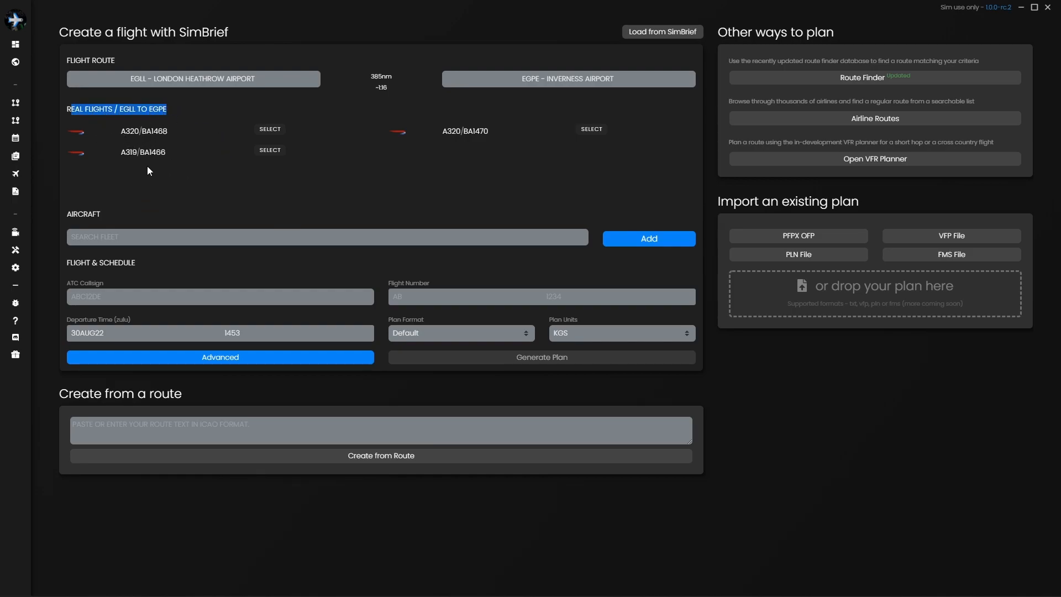
pyautogui.click(409, 154)
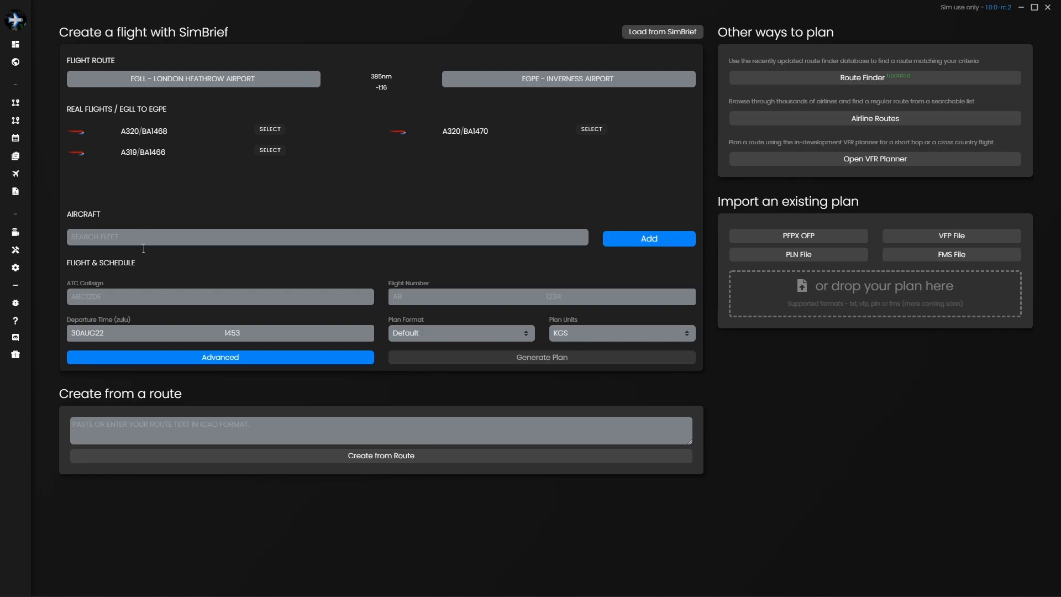
# Search the fleet by BAW, A320 and G-BUSK, and assign the A320 G-BUSK to the flight.
pyautogui.write('BAW')
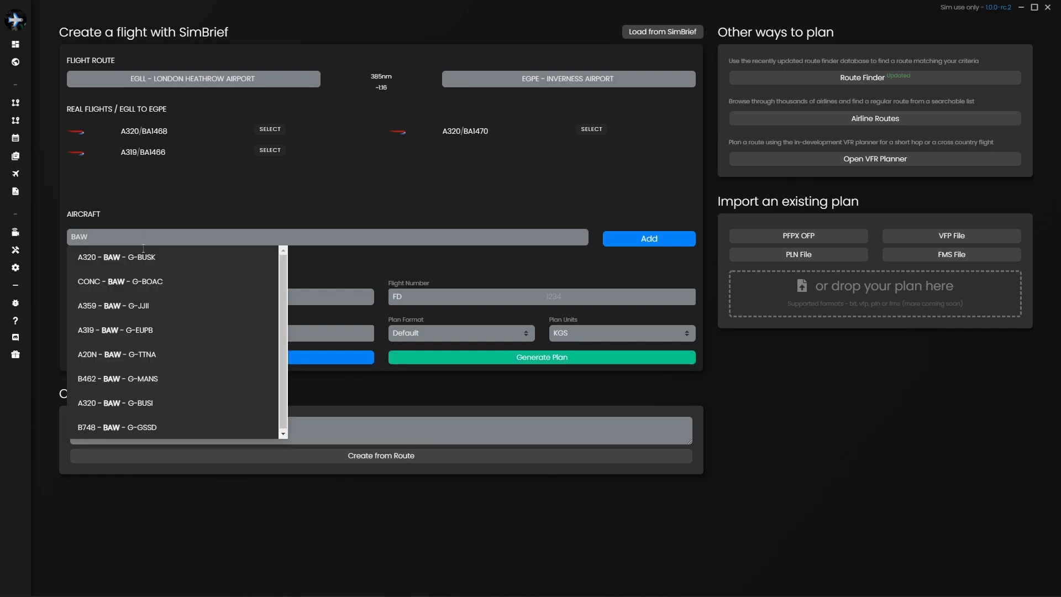
pyautogui.press('BackSpace')
pyautogui.press('BackSpace')
pyautogui.press('BackSpace')
pyautogui.write('A320')
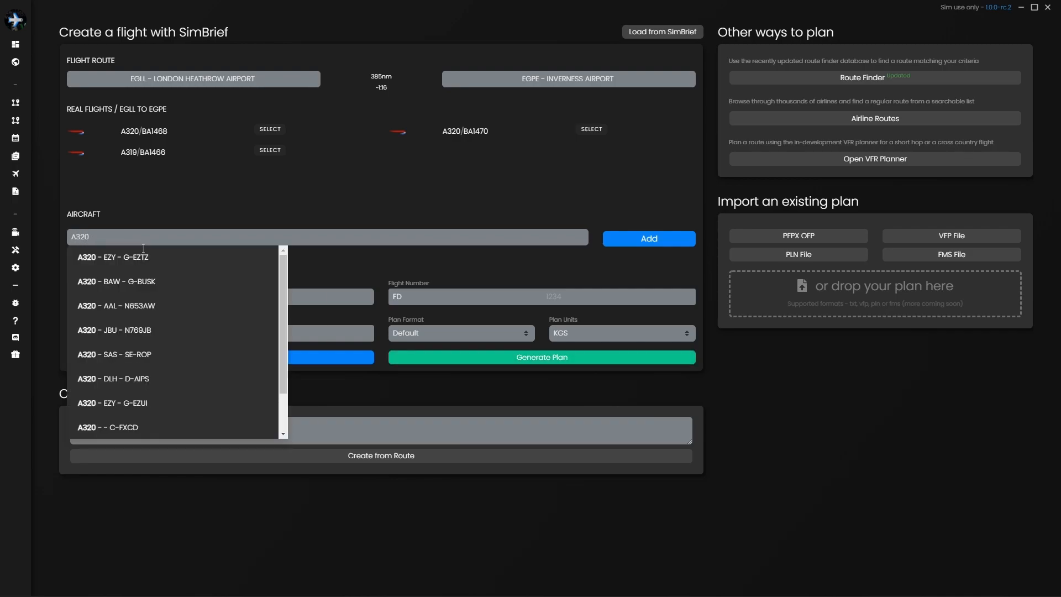
pyautogui.press('BackSpace')
pyautogui.press('BackSpace')
pyautogui.press('BackSpace')
pyautogui.press('BackSpace')
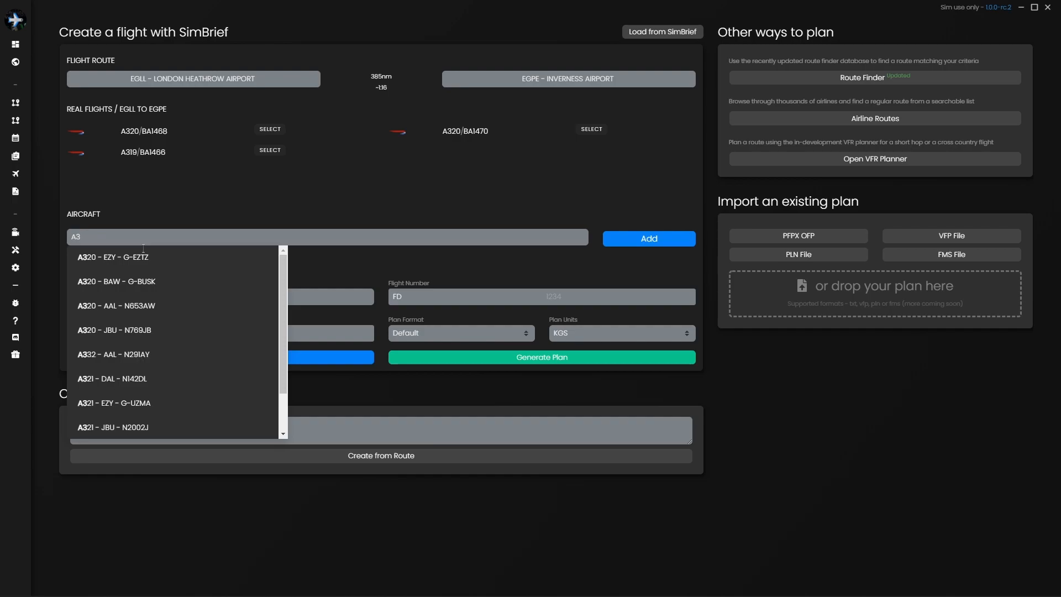
pyautogui.write('G-BUSK')
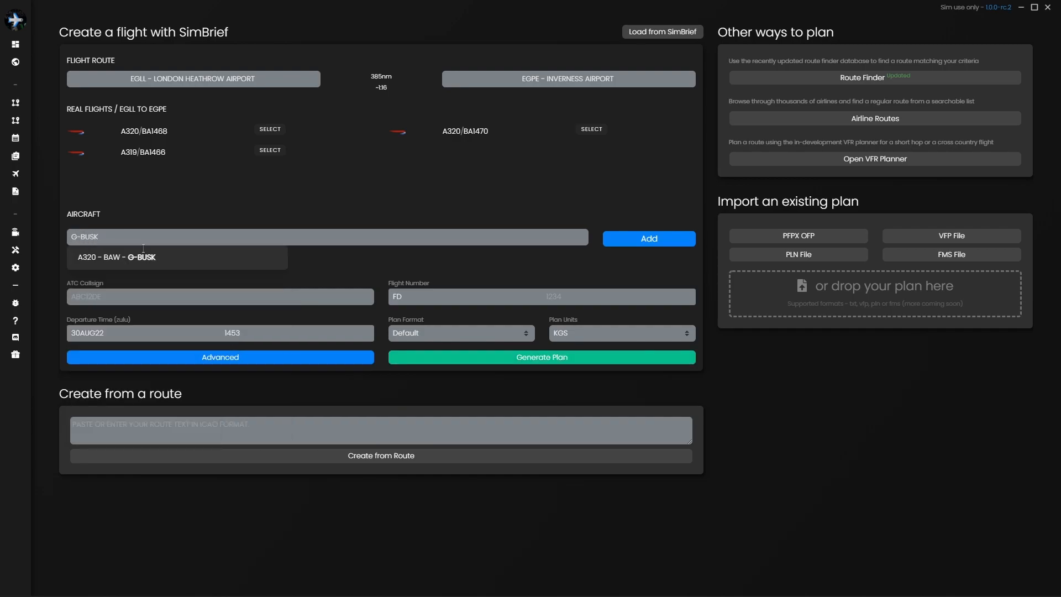
pyautogui.click(148, 255)
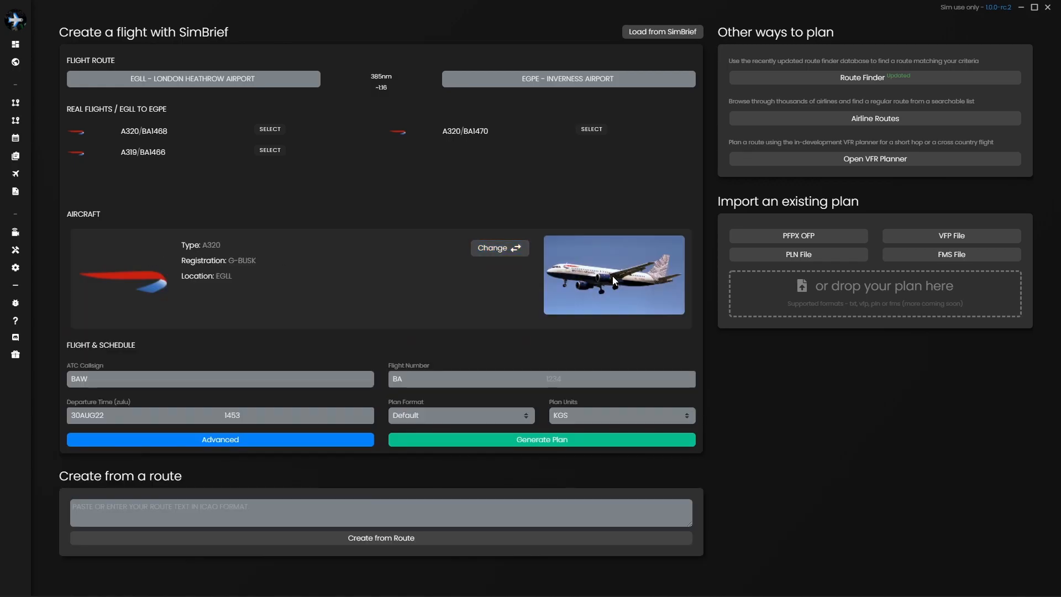
# Set the ATC callsign to SHT236 and the flight number to BA 236, keeping KGS as the plan units.
pyautogui.moveTo(87, 379); pyautogui.dragTo(72, 380)
pyautogui.write('SHT236')
pyautogui.press('Tab')
pyautogui.write('236')
pyautogui.click(574, 415)
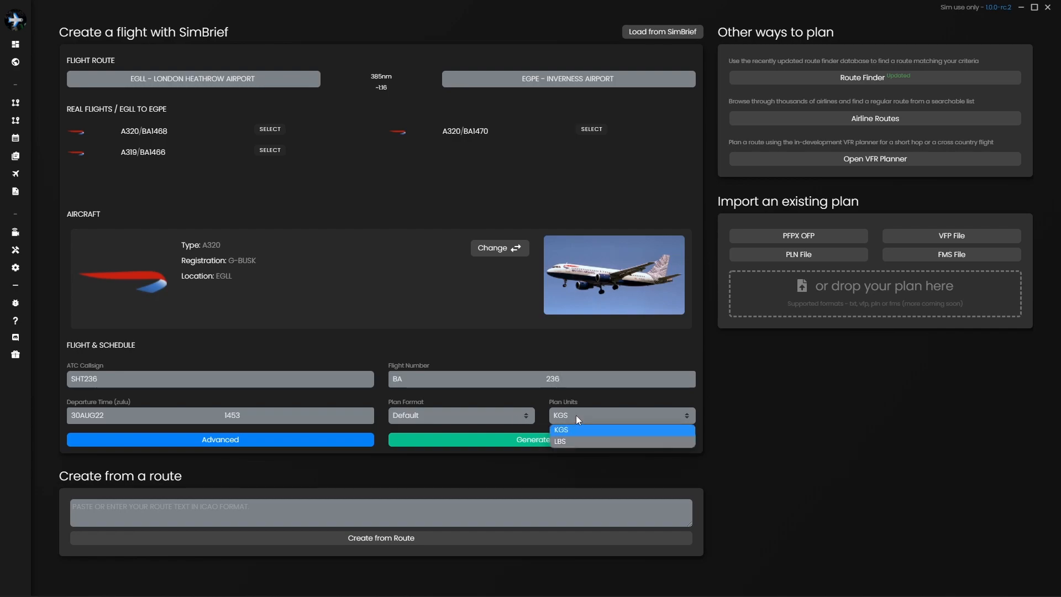
pyautogui.click(579, 416)
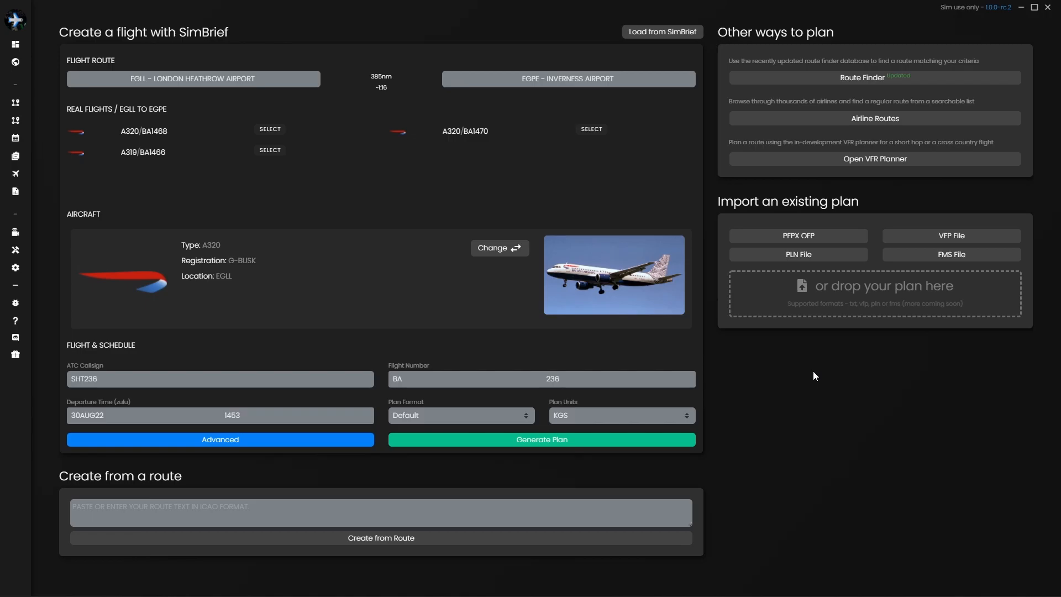
# View the planner's advanced fuel, route and performance options, and return to a blank new plan.
pyautogui.click(221, 440)
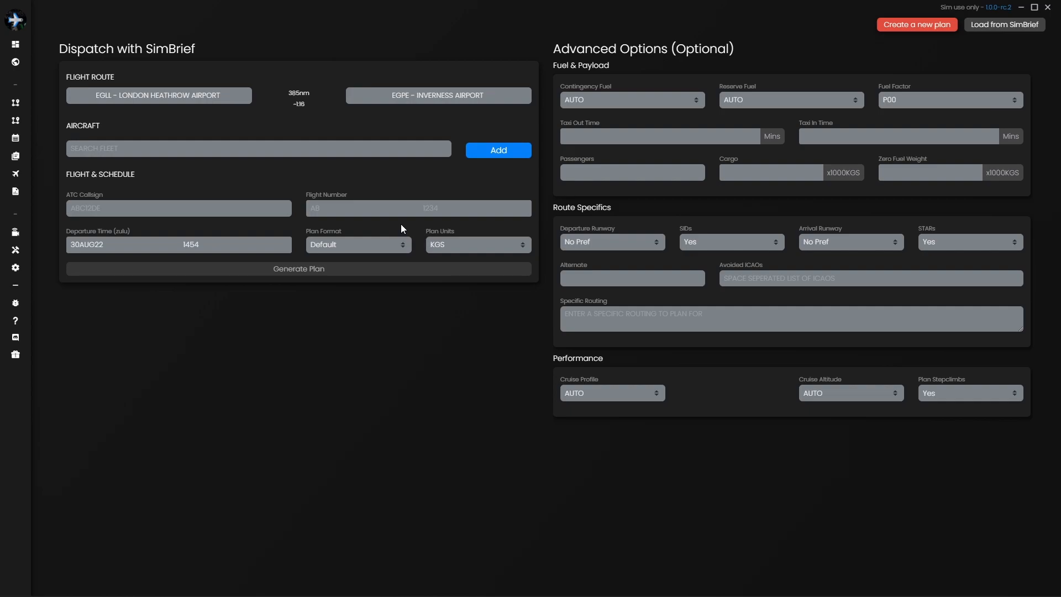
pyautogui.click(933, 26)
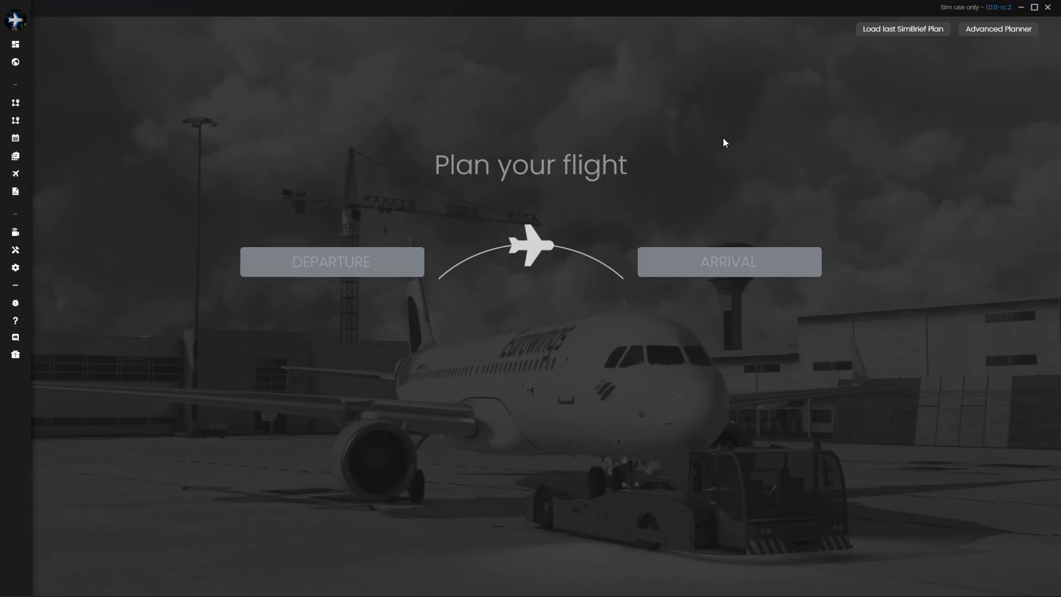
# Open the Advanced Planner and set the flight route from EGLL London Heathrow to EGPE Inverness.
pyautogui.click(1022, 32)
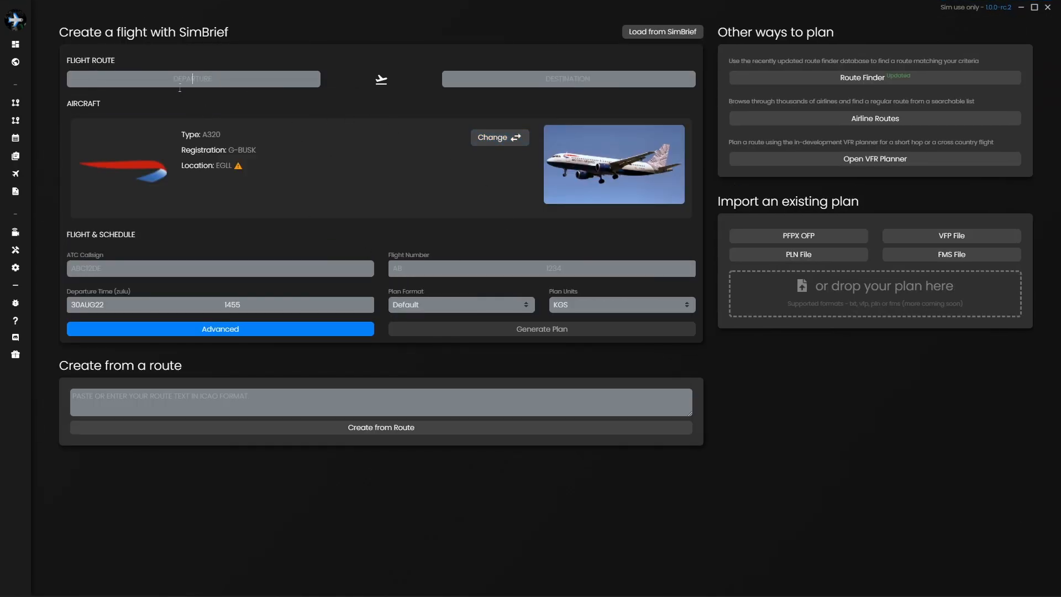
pyautogui.click(180, 88)
pyautogui.write('EGLL')
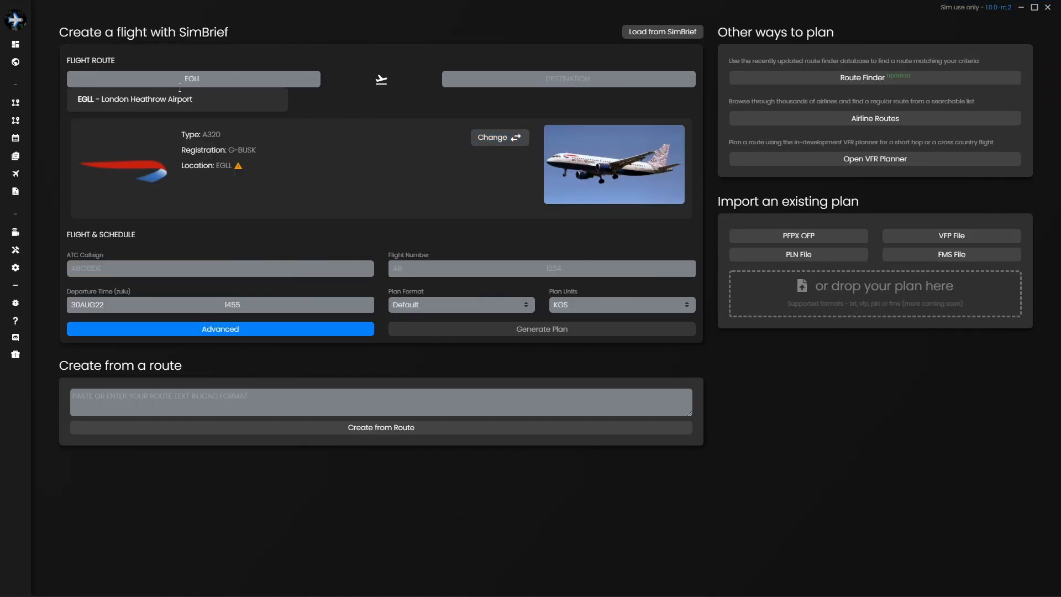
pyautogui.click(179, 89)
pyautogui.click(564, 88)
pyautogui.write('EGPE')
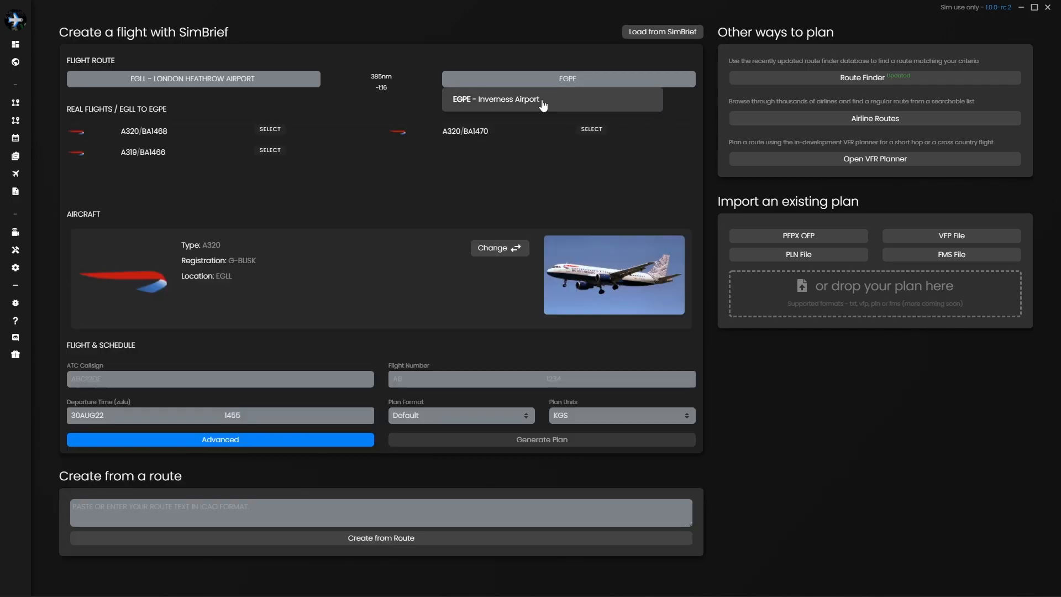
pyautogui.click(553, 99)
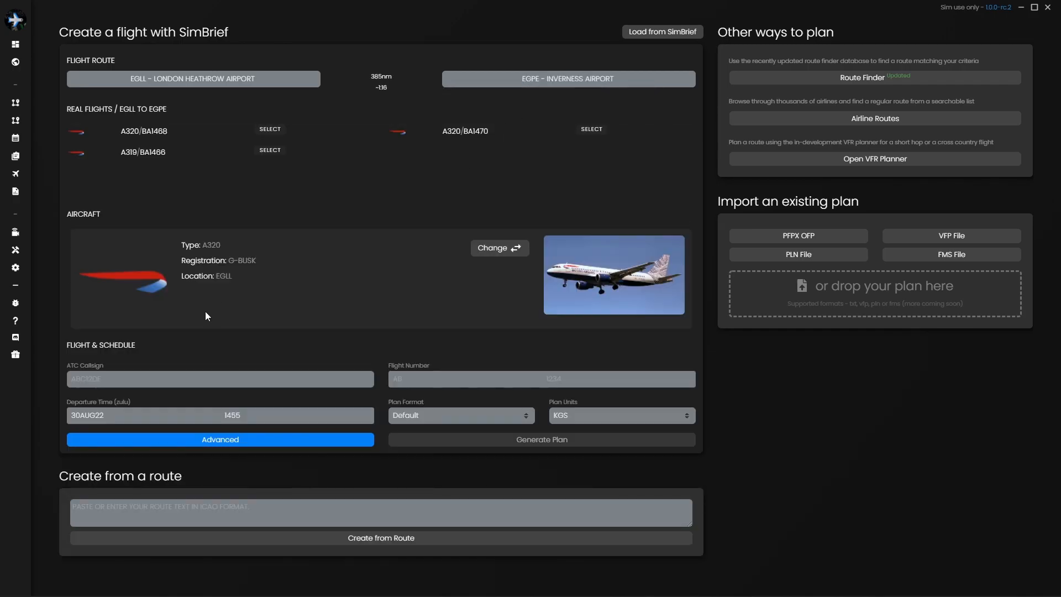
# Search the fleet for G-BUSK and assign the BAW A320 with that registration to the flight.
pyautogui.click(502, 253)
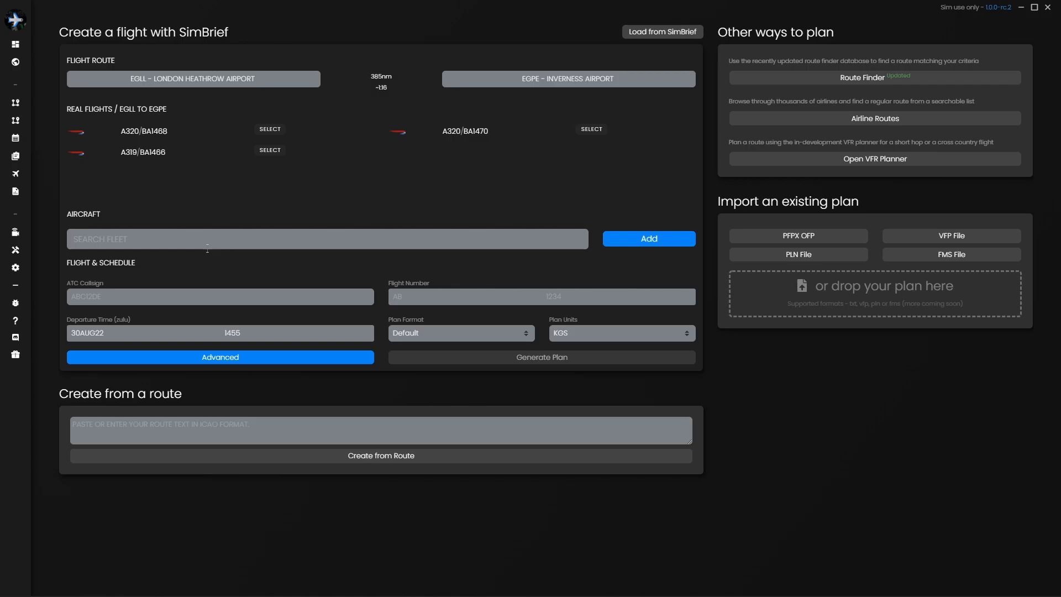
pyautogui.write('G-BUSK')
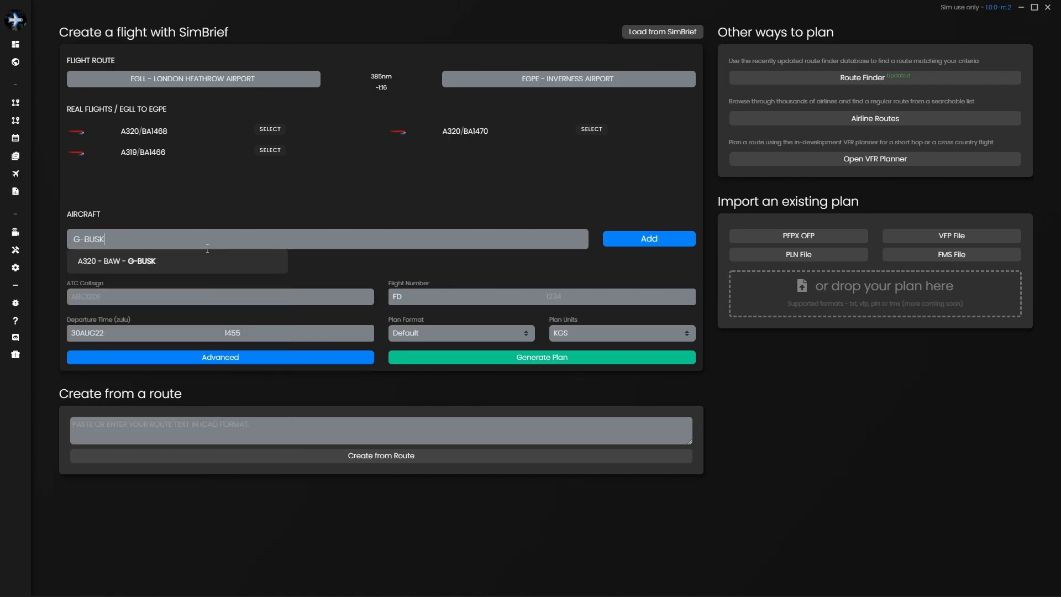
pyautogui.click(197, 260)
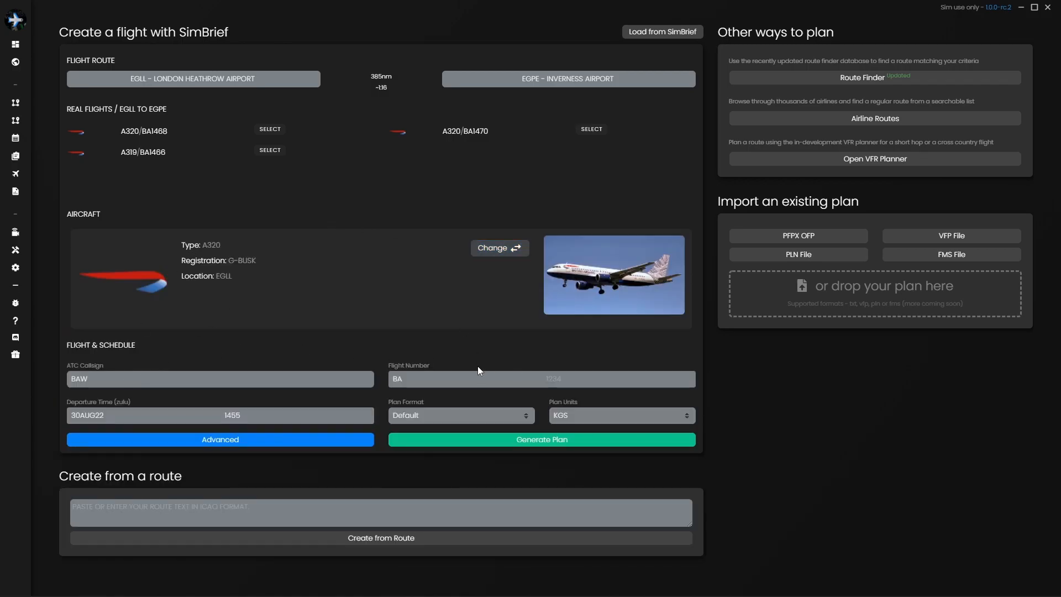
# Set the ATC callsign to SHT236 and the flight number to BA 236, and generate the plan.
pyautogui.press('BackSpace')
pyautogui.press('BackSpace')
pyautogui.press('BackSpace')
pyautogui.write('SHT23')
pyautogui.write('6')
pyautogui.write('236')
pyautogui.click(547, 440)
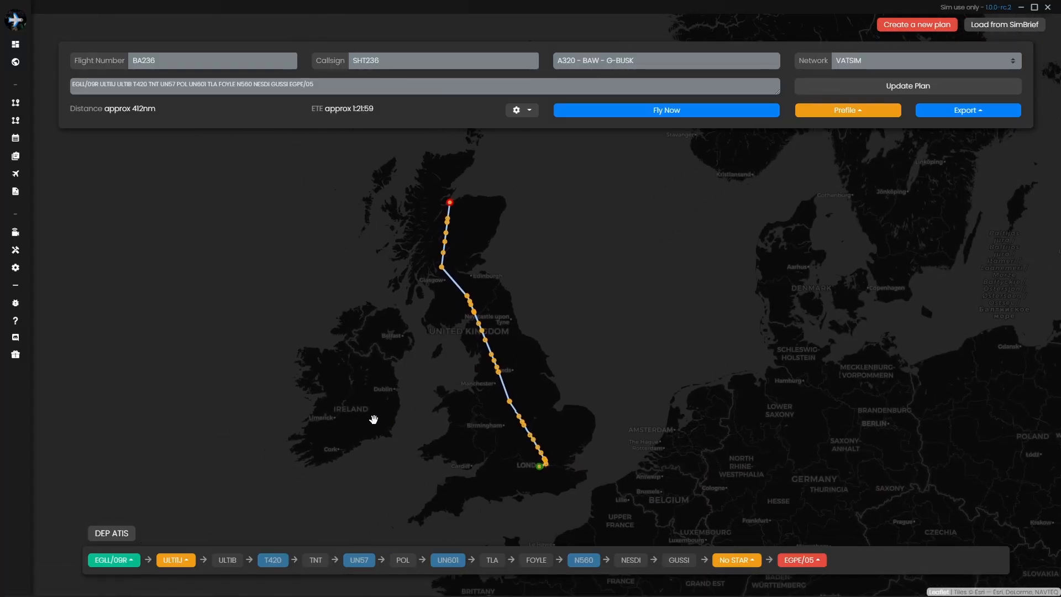
pyautogui.moveTo(611, 381); pyautogui.dragTo(648, 379)
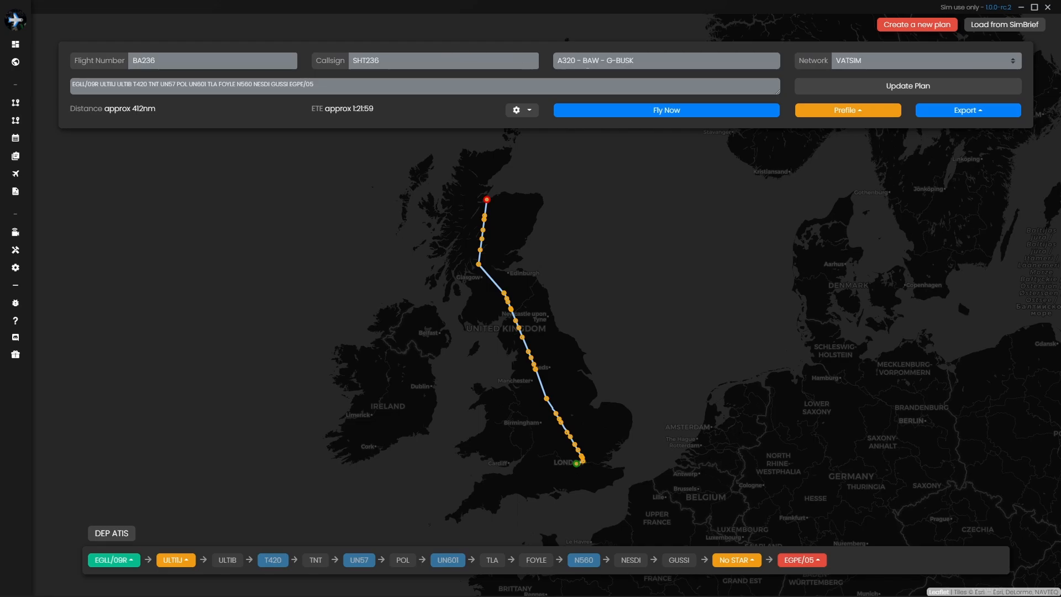
pyautogui.moveTo(313, 84); pyautogui.dragTo(148, 108)
pyautogui.moveTo(340, 108); pyautogui.dragTo(400, 109)
pyautogui.click(400, 109)
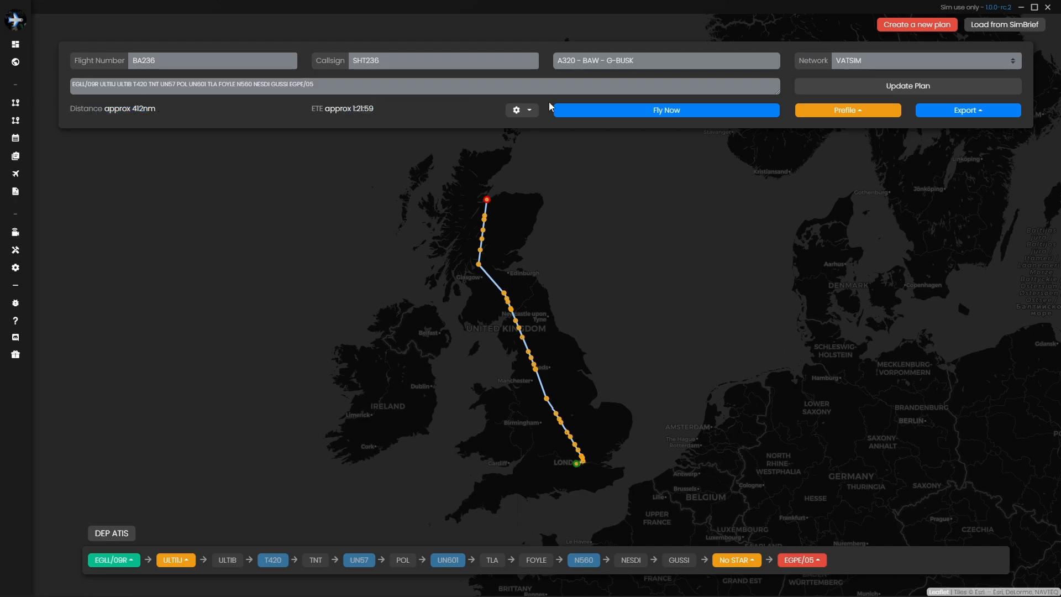
# Switch the plan's network to OFFLINE and back to VATSIM.
pyautogui.click(868, 68)
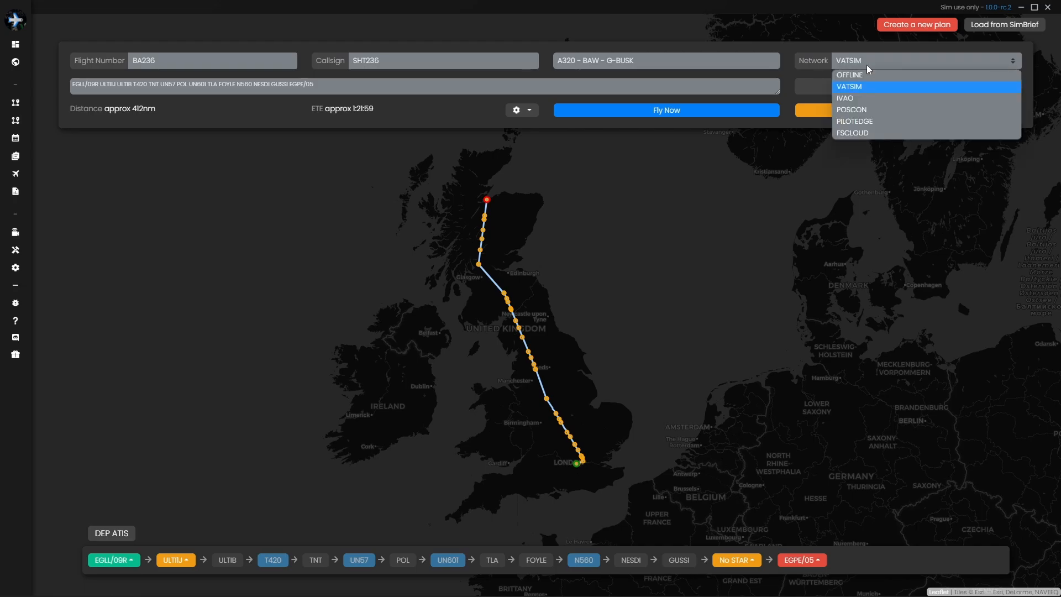
pyautogui.click(868, 75)
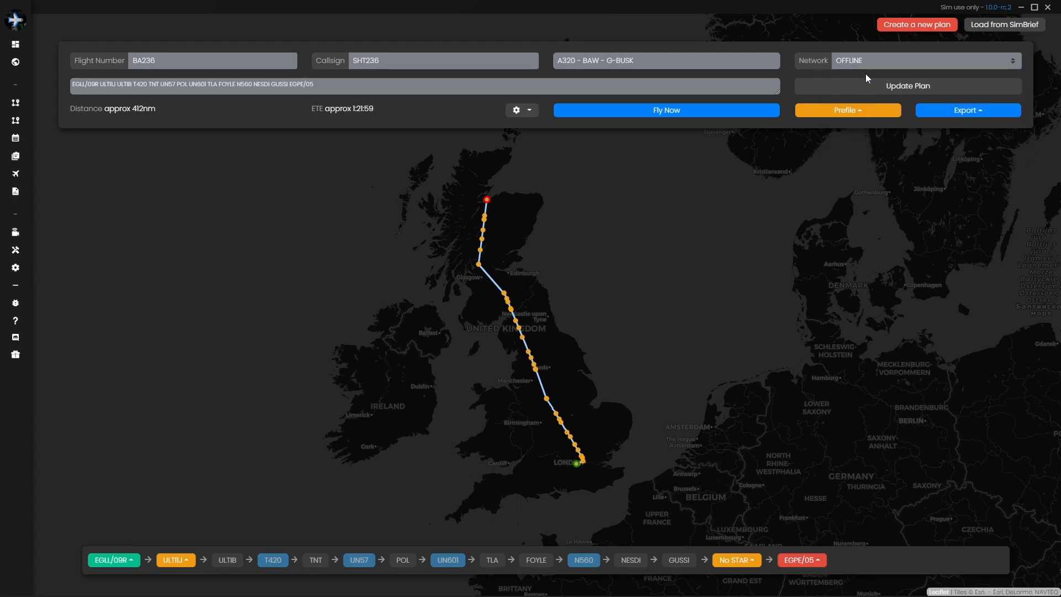
pyautogui.click(863, 64)
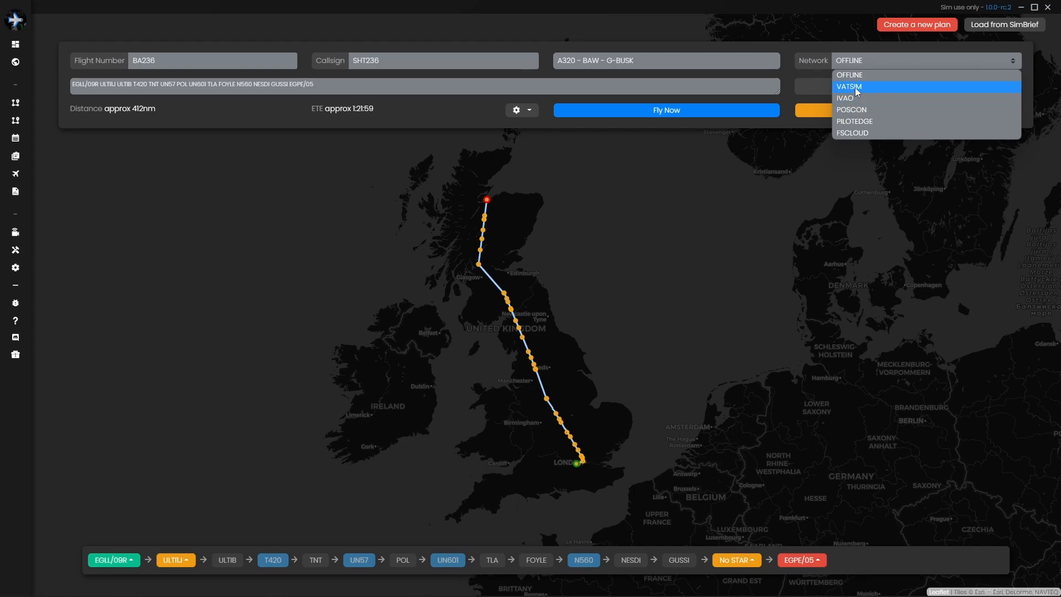
pyautogui.click(850, 86)
# Read the departure ATIS for Heathrow and close it.
pyautogui.moveTo(686, 310); pyautogui.dragTo(692, 290)
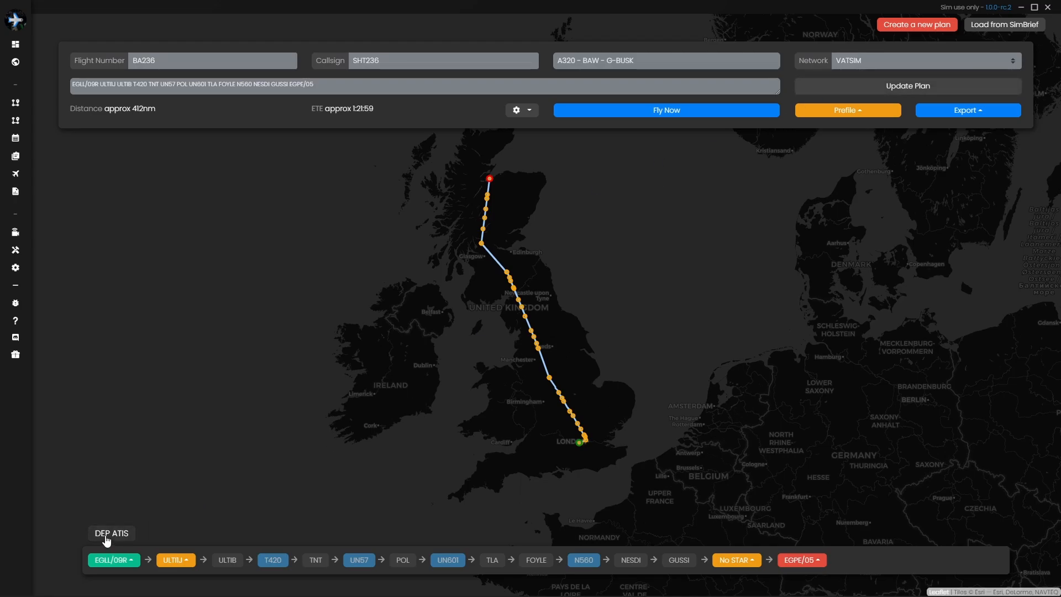
pyautogui.click(107, 538)
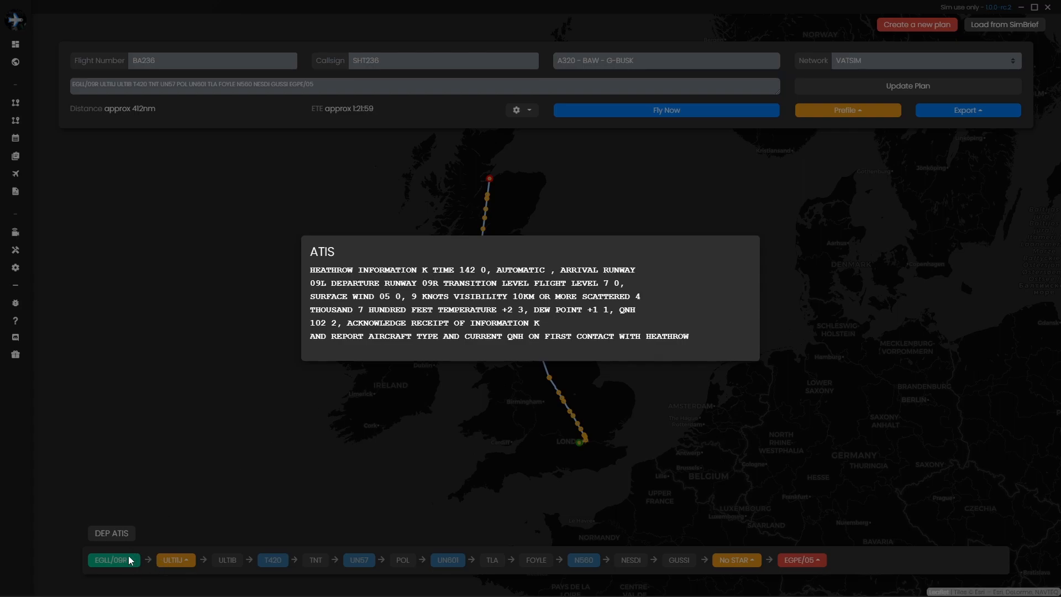
pyautogui.click(307, 462)
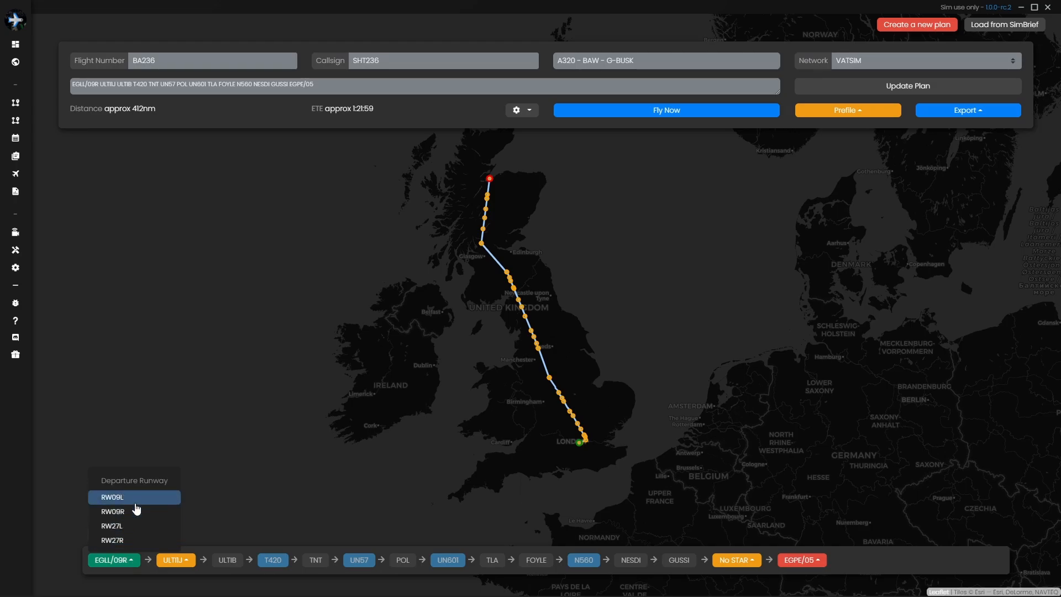
# Change the EGLL departure runway to RW09L and the SID to ULTI1K, and inspect the departure path on the map.
pyautogui.click(136, 503)
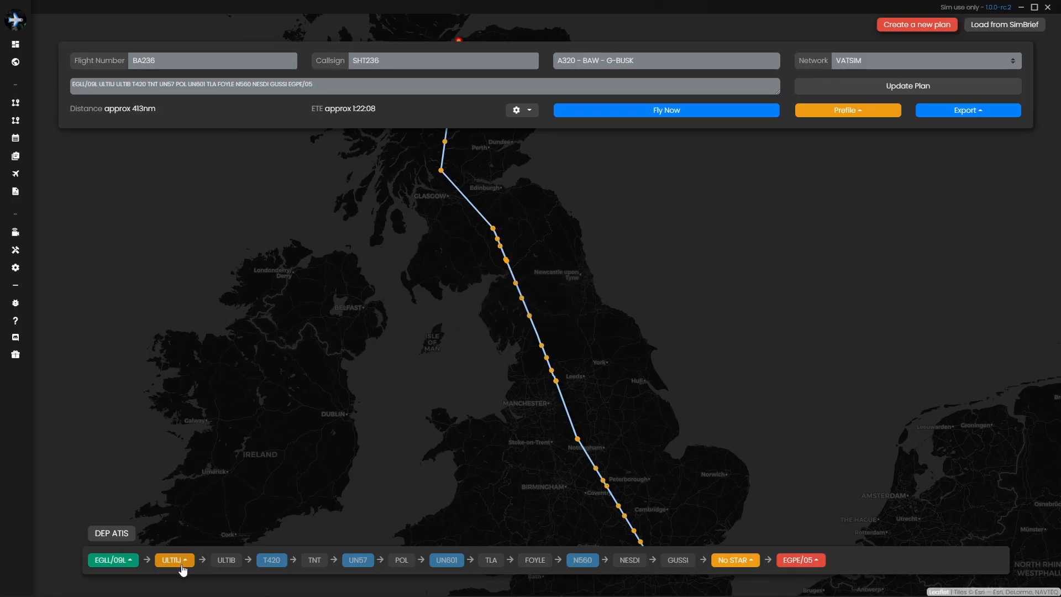
pyautogui.click(182, 561)
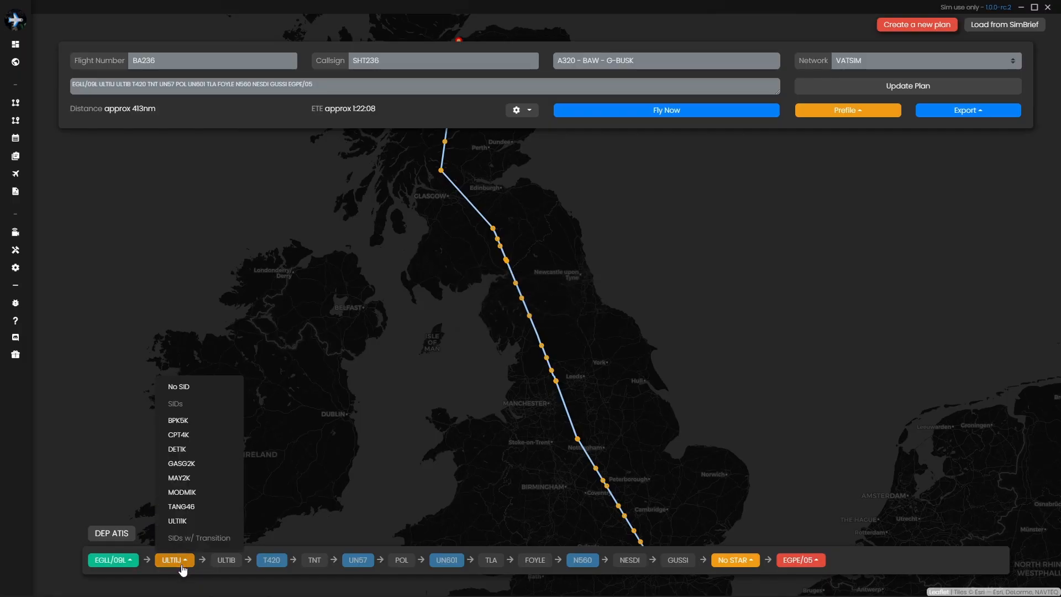
pyautogui.click(189, 523)
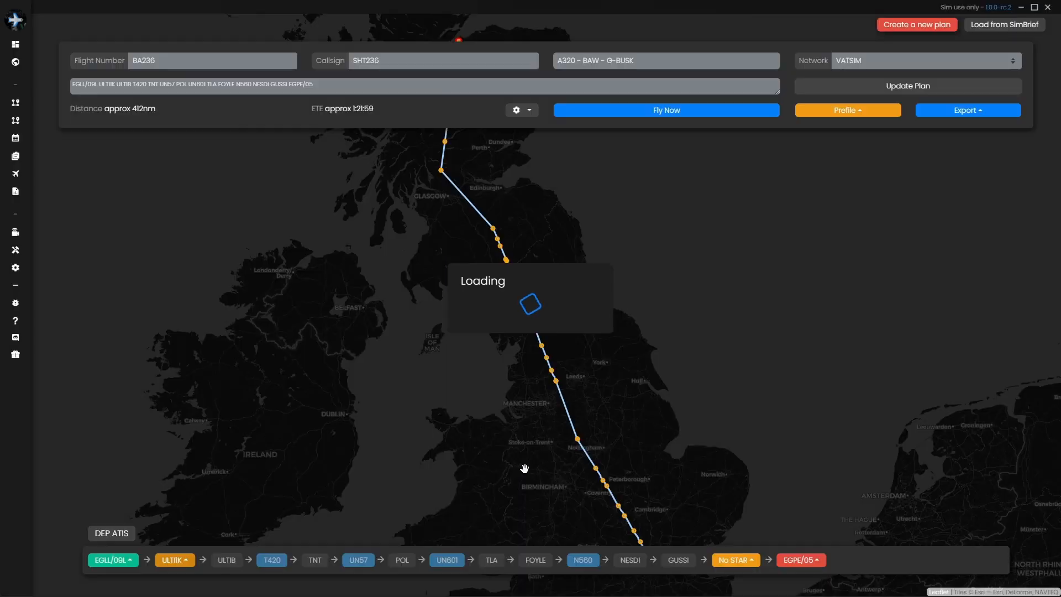
pyautogui.scroll(5, 494, 404)
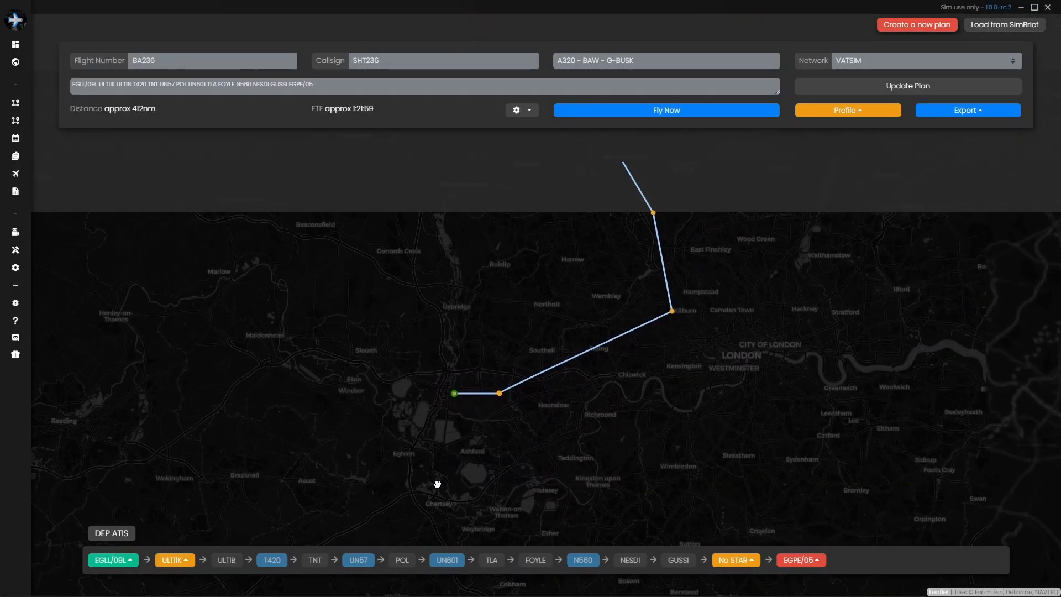
# Set the EGLL departure runway back to RW09R and the SID to ULTI1J.
pyautogui.click(186, 561)
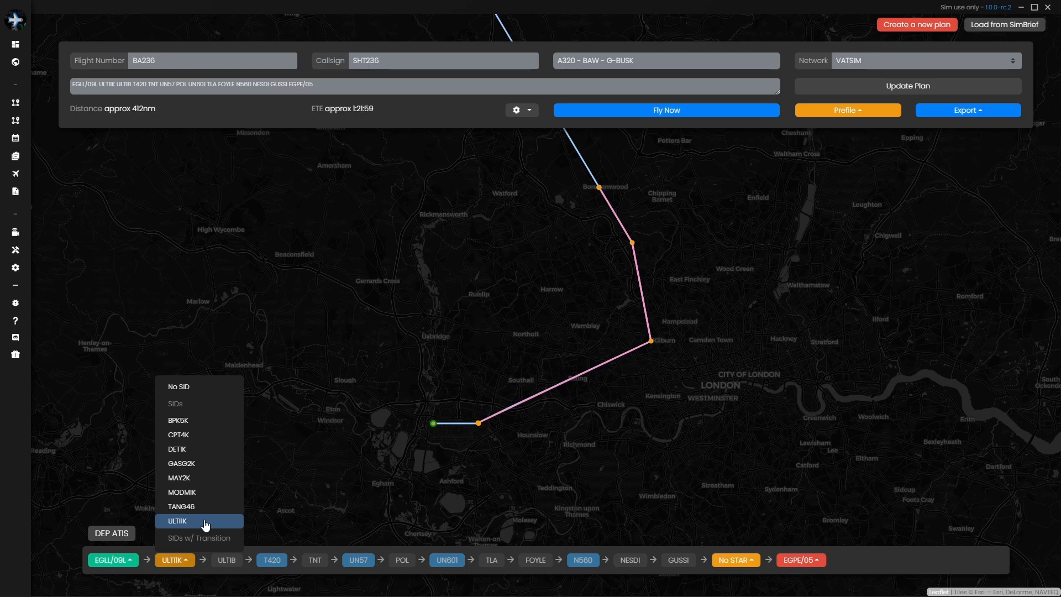
pyautogui.click(113, 559)
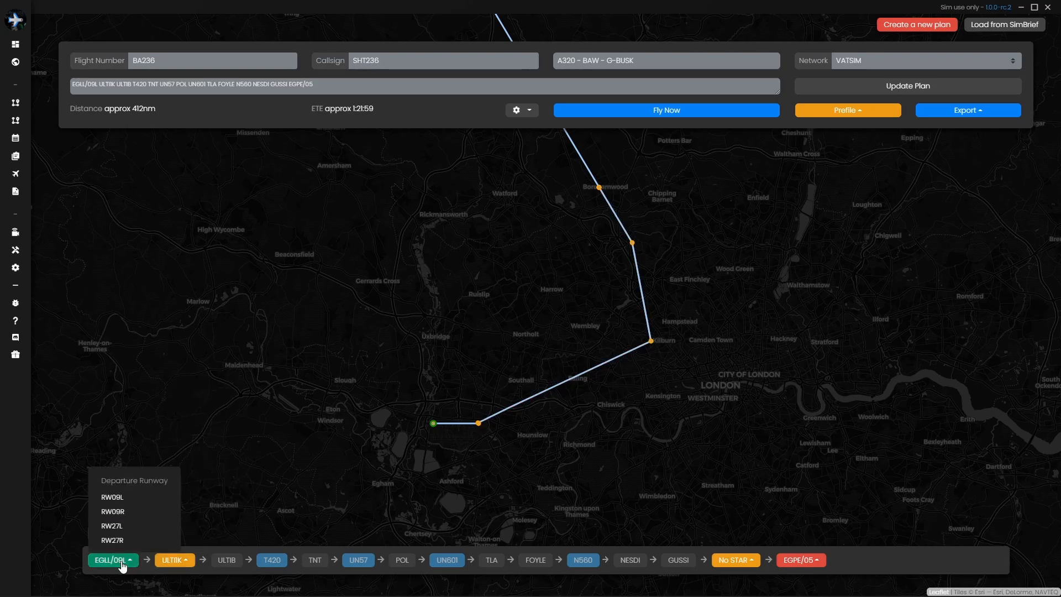
pyautogui.click(131, 513)
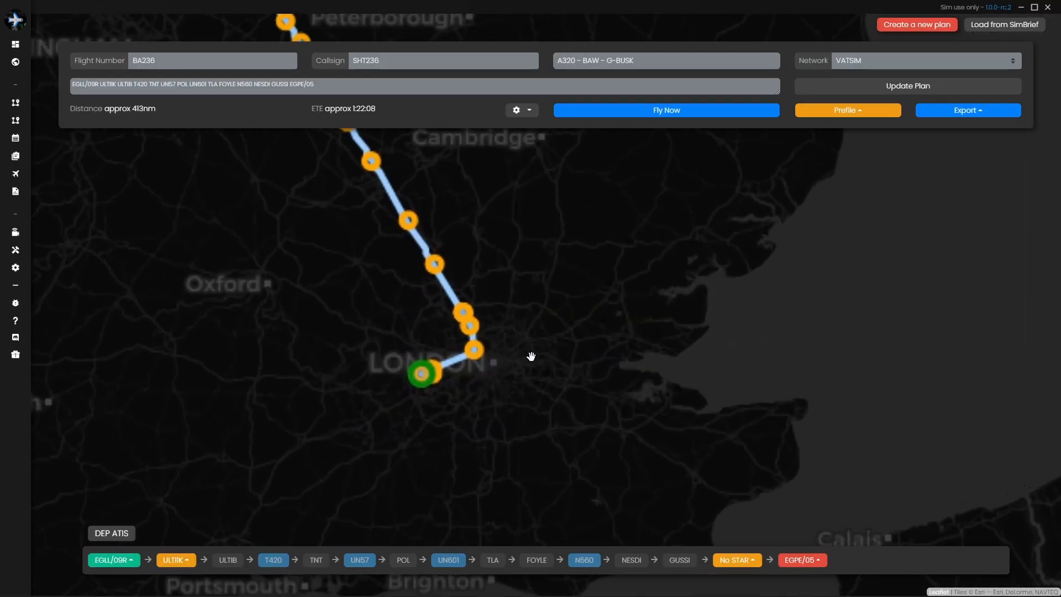
pyautogui.click(175, 560)
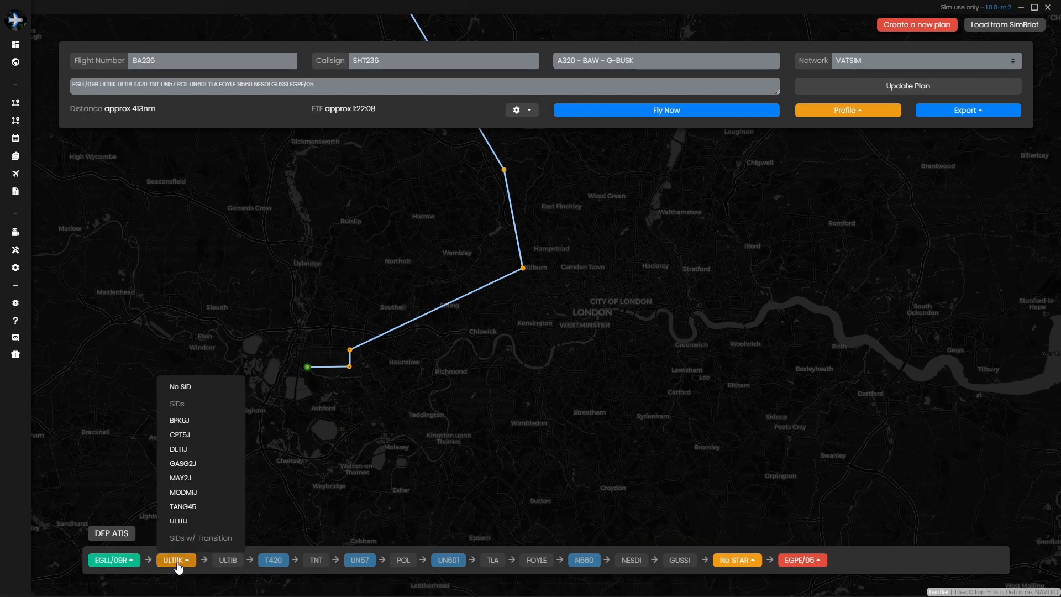
pyautogui.click(187, 521)
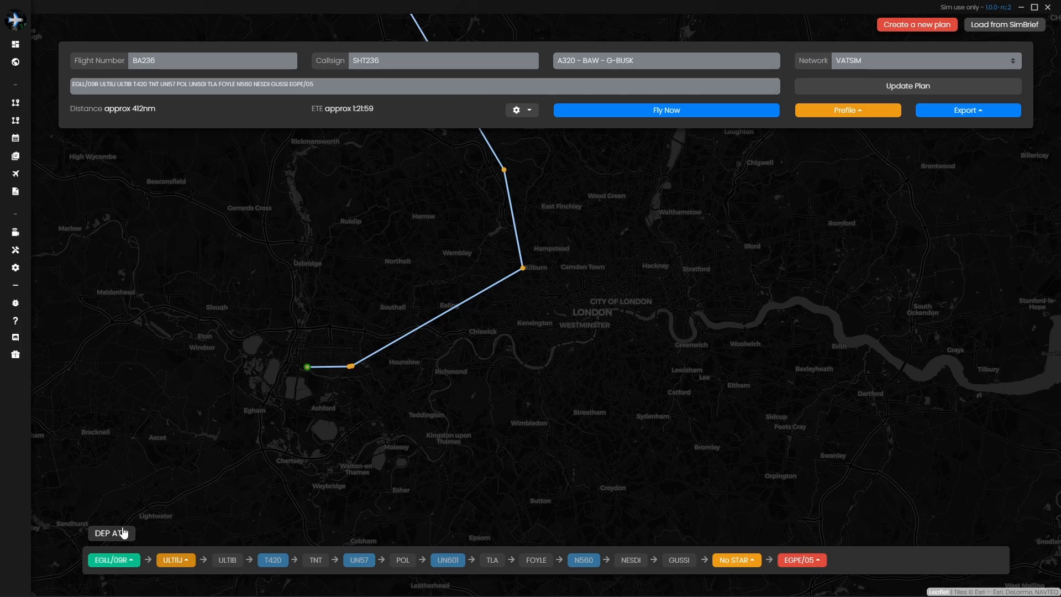
# Follow the planned route on the map from London north to the arrival at Inverness.
pyautogui.scroll(-3, 648, 433)
pyautogui.moveTo(419, 286); pyautogui.dragTo(489, 434)
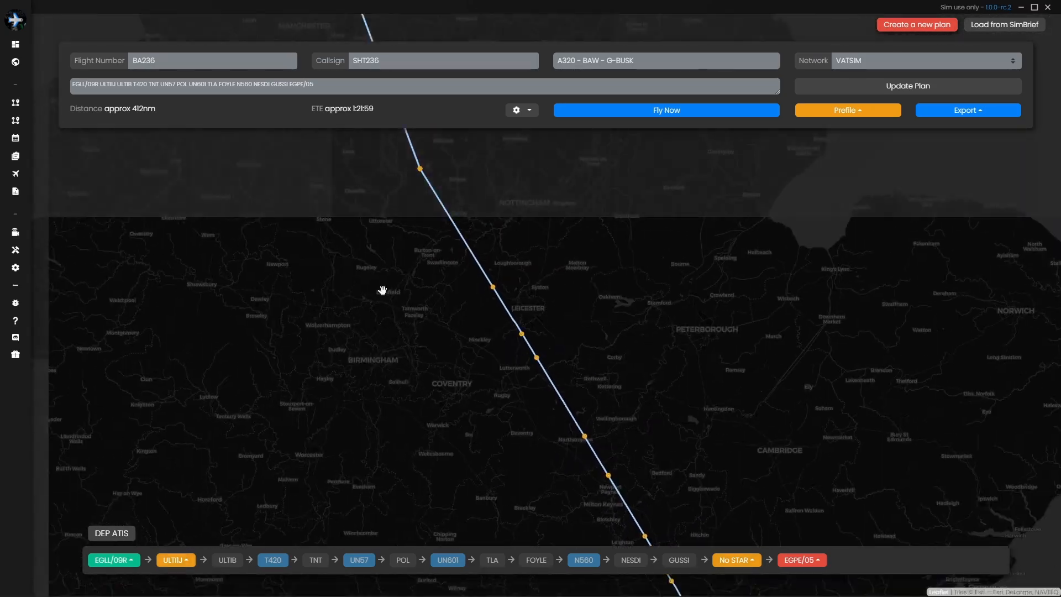
pyautogui.moveTo(404, 324); pyautogui.dragTo(505, 497)
pyautogui.scroll(-1, 364, 282)
pyautogui.moveTo(372, 288); pyautogui.dragTo(419, 450)
pyautogui.moveTo(353, 235); pyautogui.dragTo(395, 442)
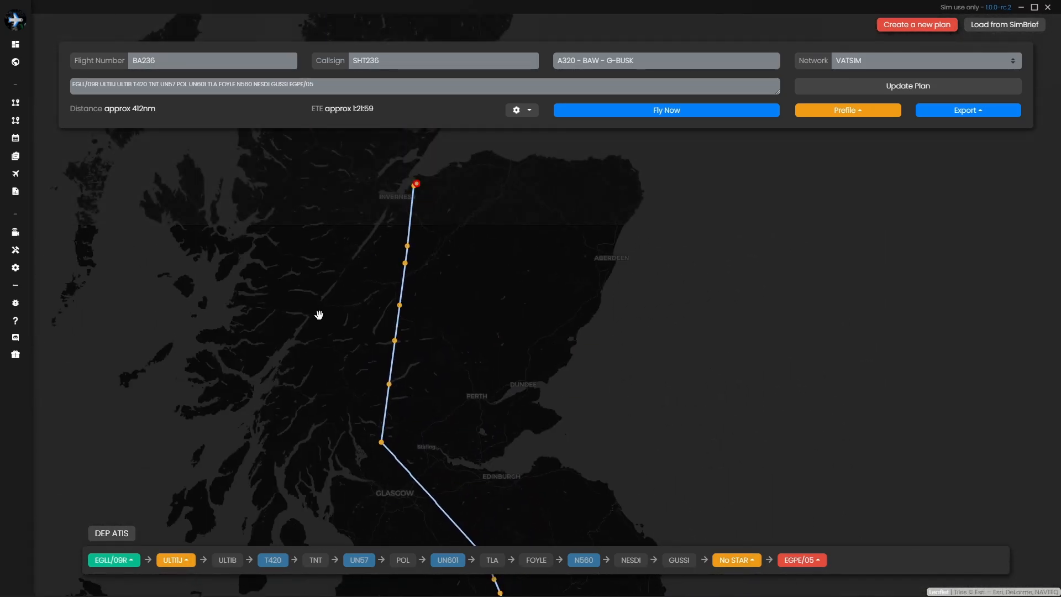
pyautogui.scroll(4, 367, 351)
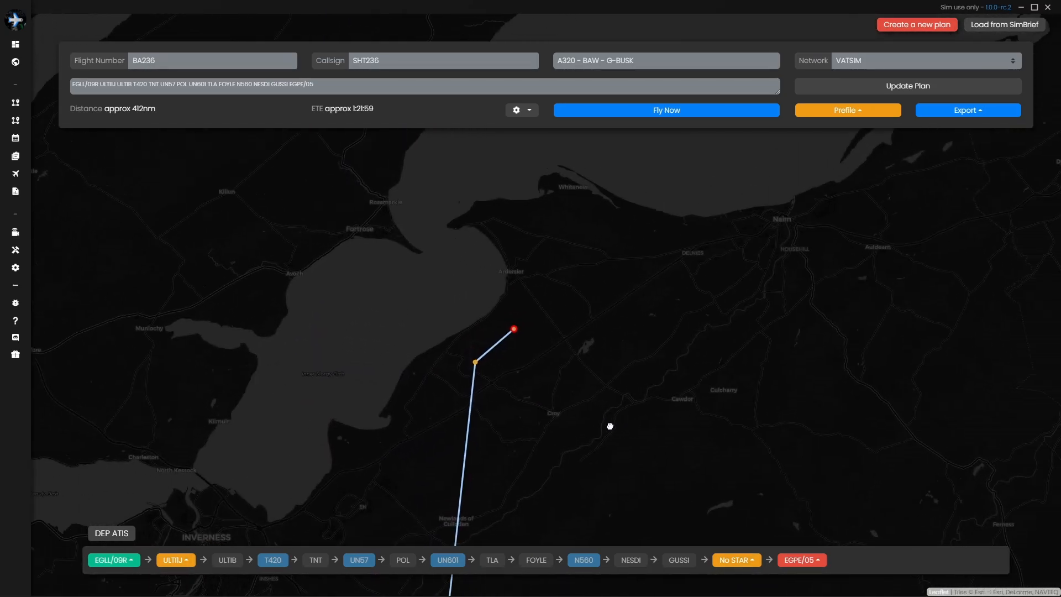
pyautogui.moveTo(625, 426); pyautogui.dragTo(520, 407)
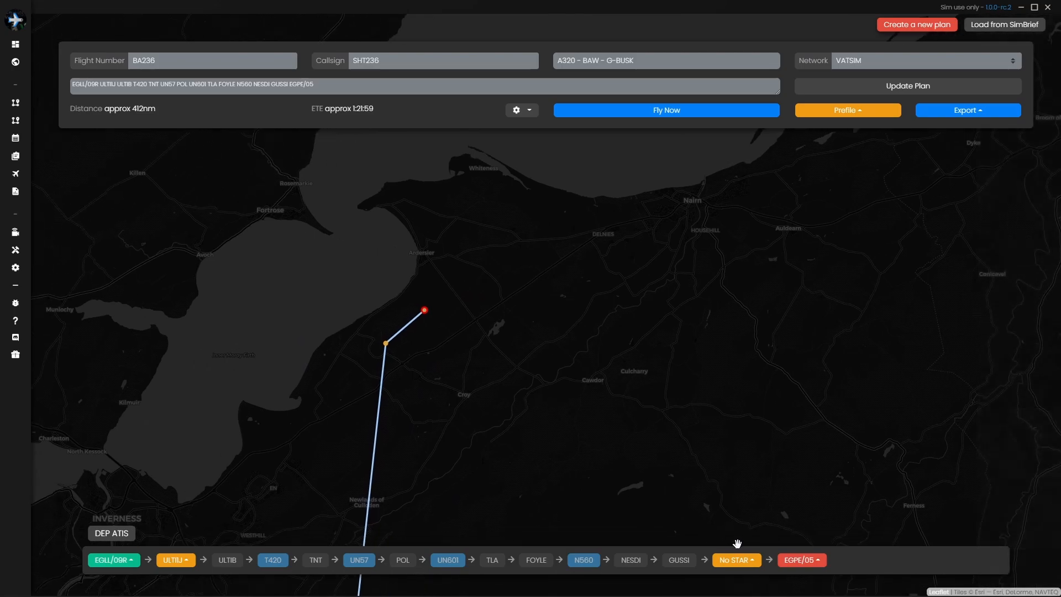
# Review the runways and approach procedures offered for EGPE and its STAR options, leaving the arrival unchanged.
pyautogui.click(802, 560)
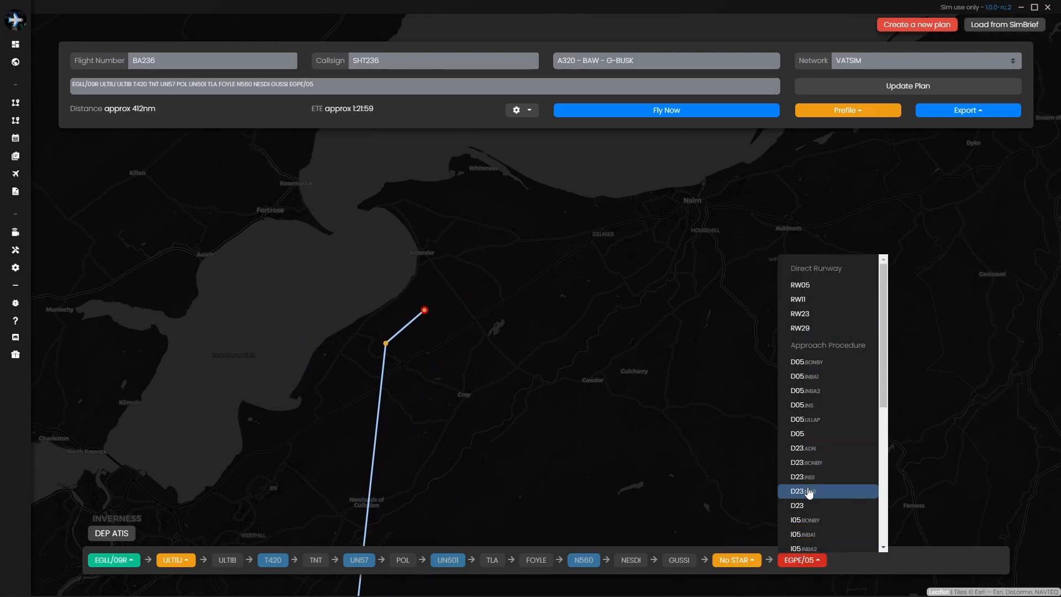
pyautogui.scroll(-5, 812, 391)
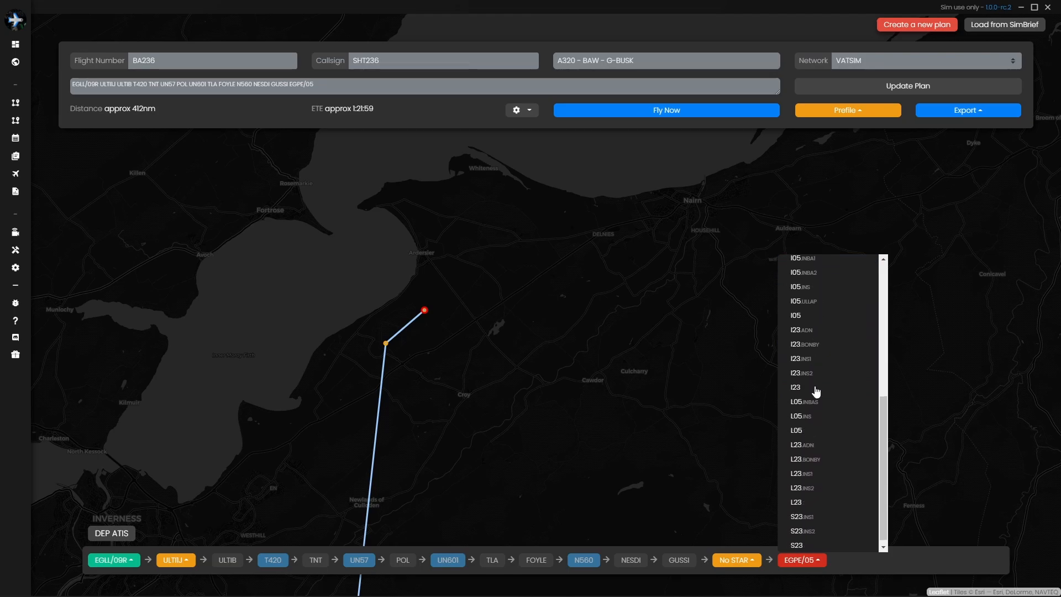
pyautogui.click(742, 492)
pyautogui.click(734, 561)
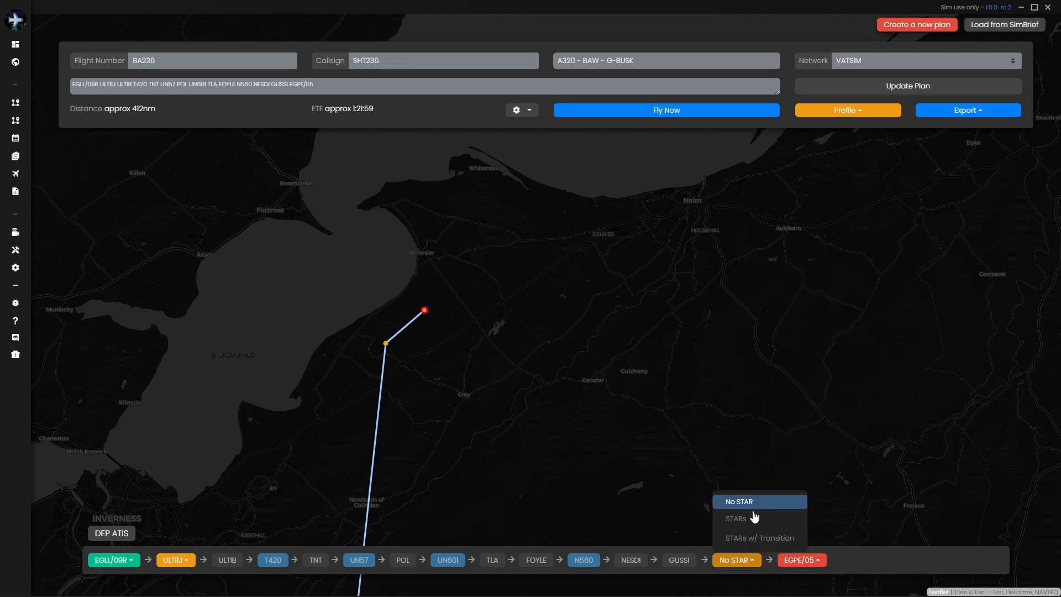
pyautogui.click(581, 444)
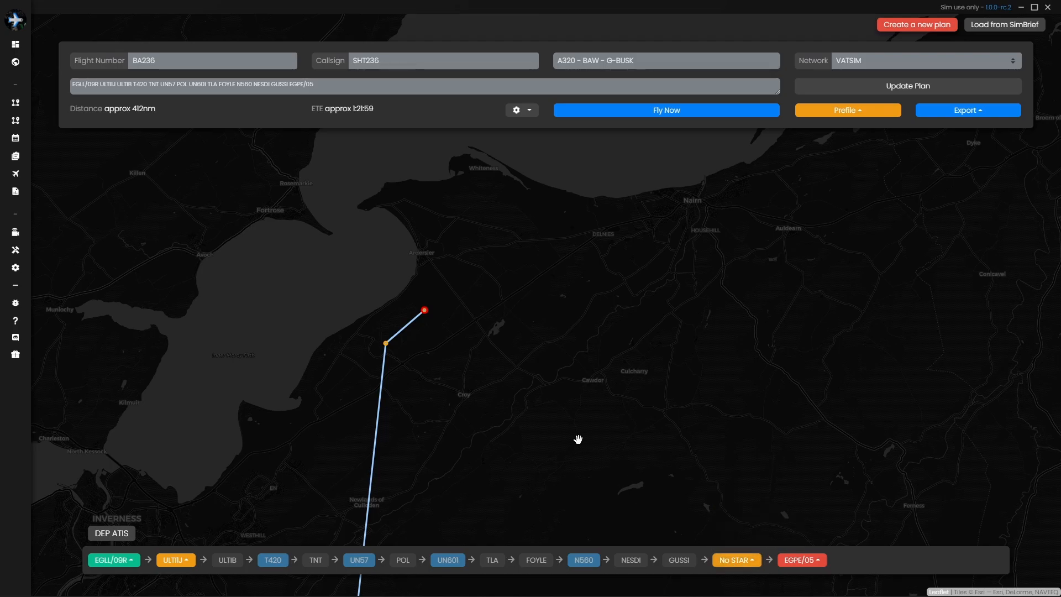
# Open the FMS plan export and review the full list of hideable SimBrief formats, leaving their visibility unchanged.
pyautogui.scroll(-3, 552, 409)
pyautogui.moveTo(649, 409); pyautogui.dragTo(558, 330)
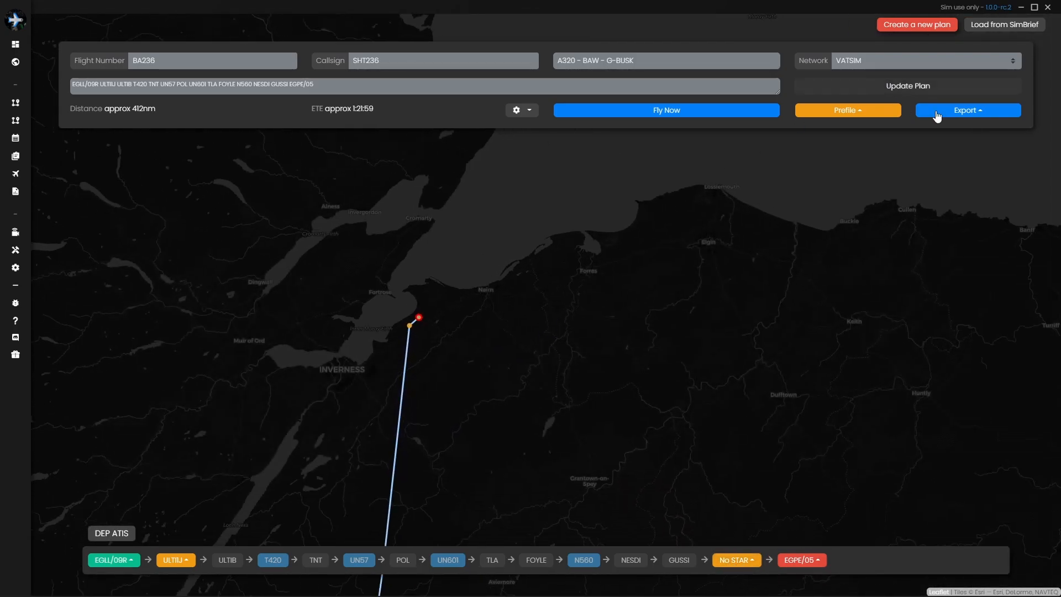
pyautogui.click(969, 112)
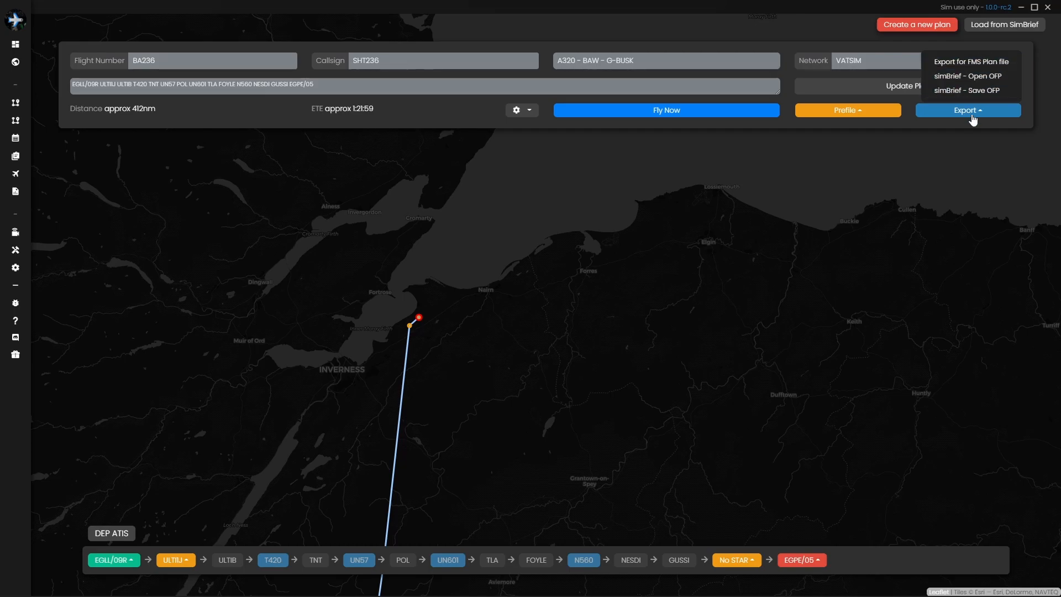
pyautogui.click(959, 62)
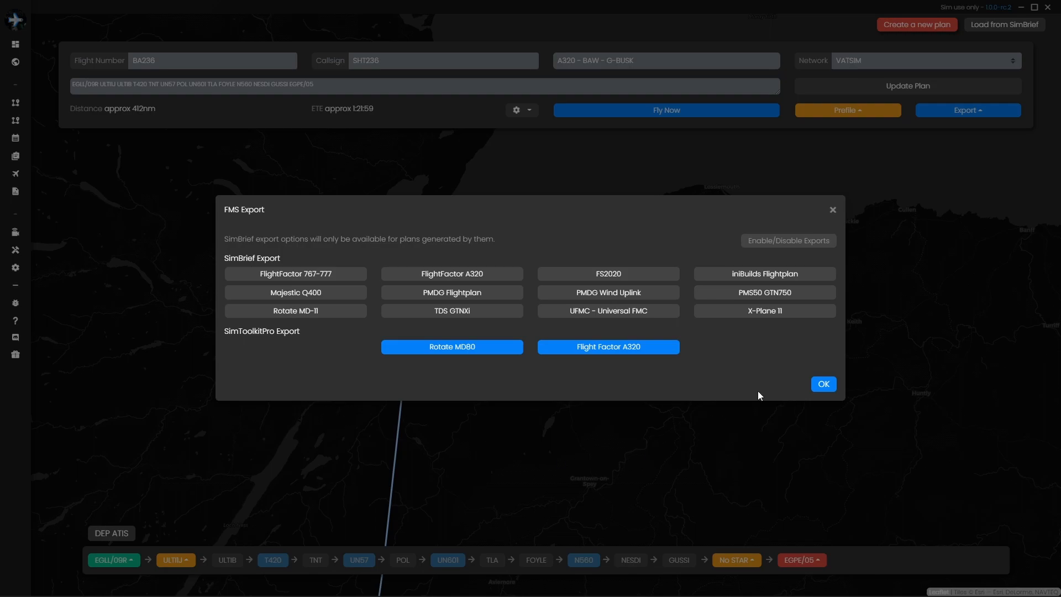
pyautogui.click(776, 246)
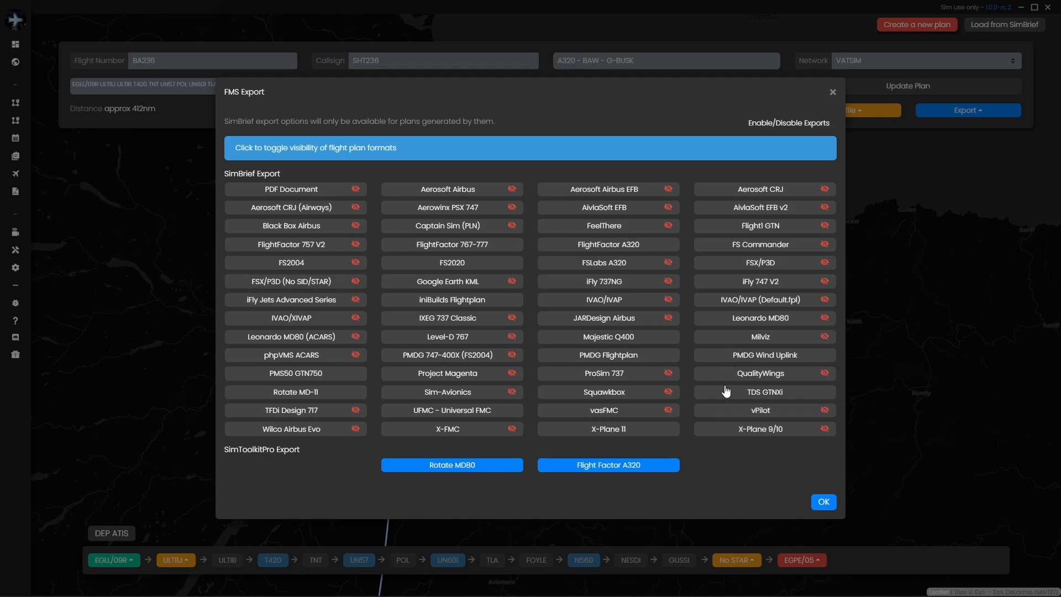
pyautogui.click(822, 502)
pyautogui.click(978, 112)
pyautogui.click(959, 67)
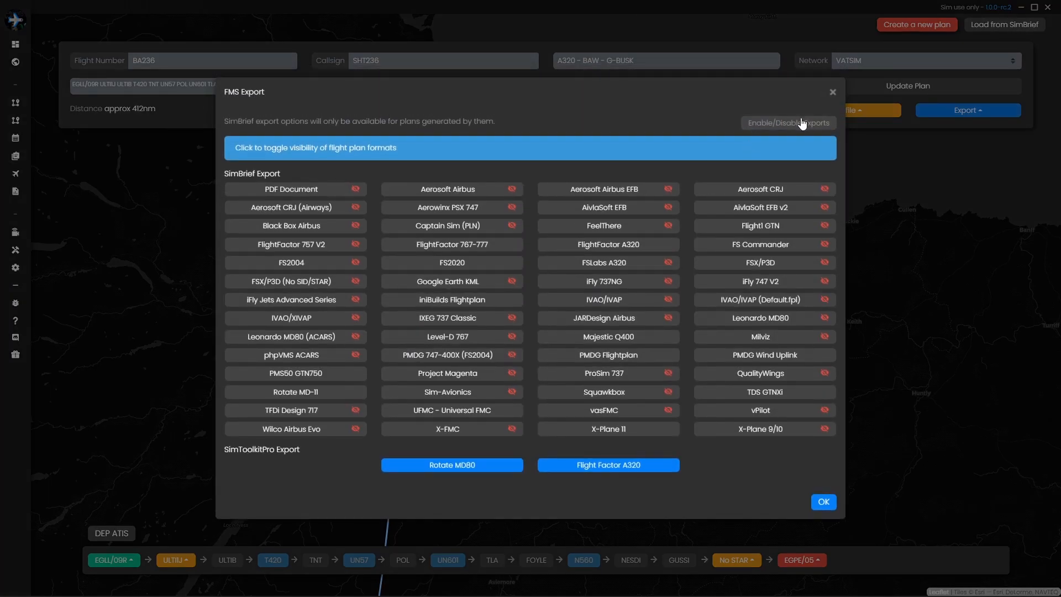
pyautogui.click(787, 125)
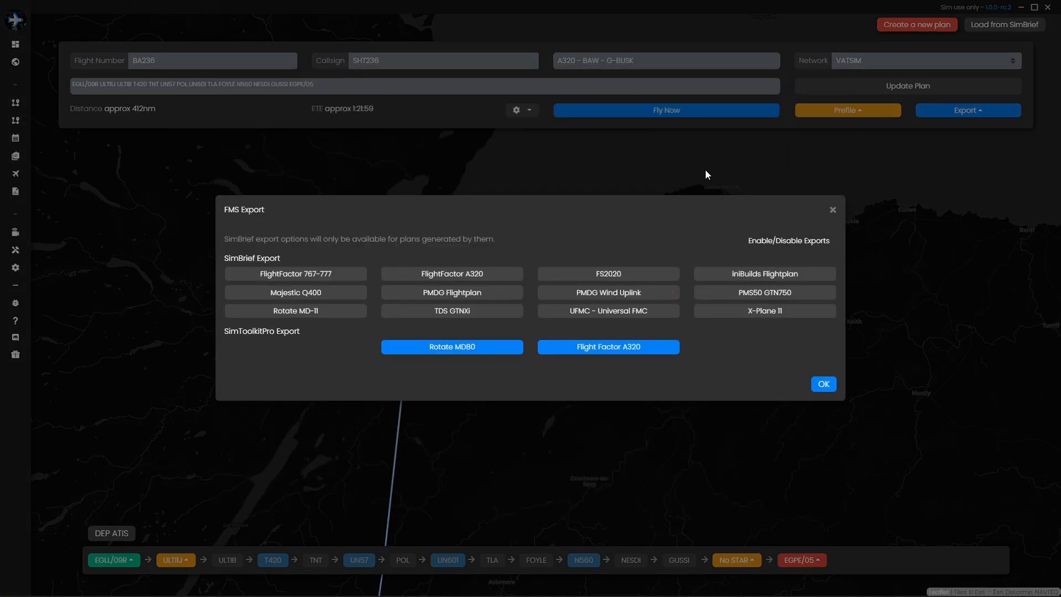
# Cancel a PMDG Flightplan export at its save location, and export the plan for X-Plane 11 as EGLLEGPE in the FMS plans folder.
pyautogui.click(441, 295)
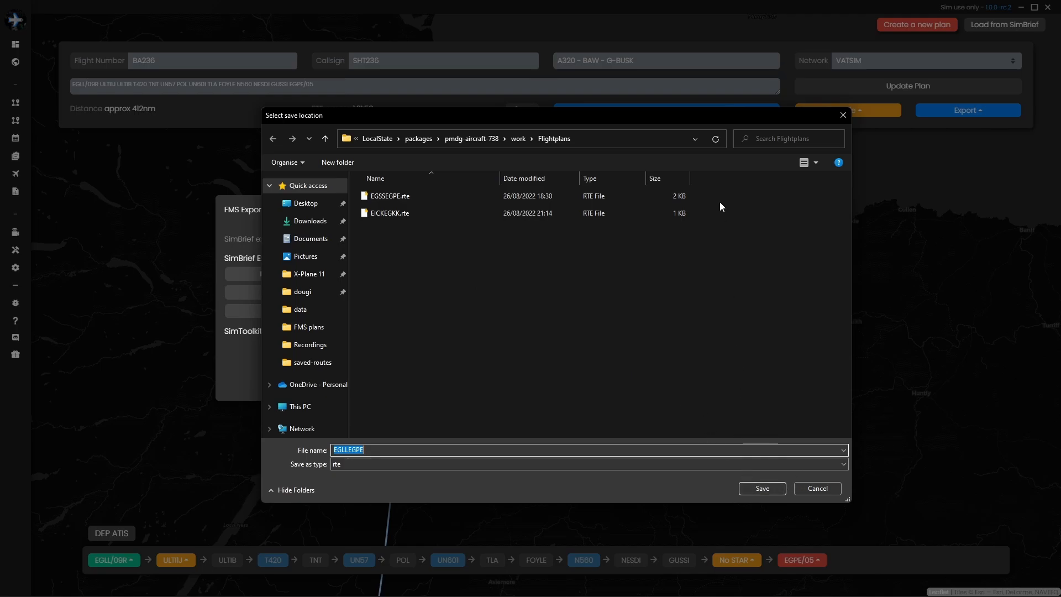
pyautogui.click(830, 489)
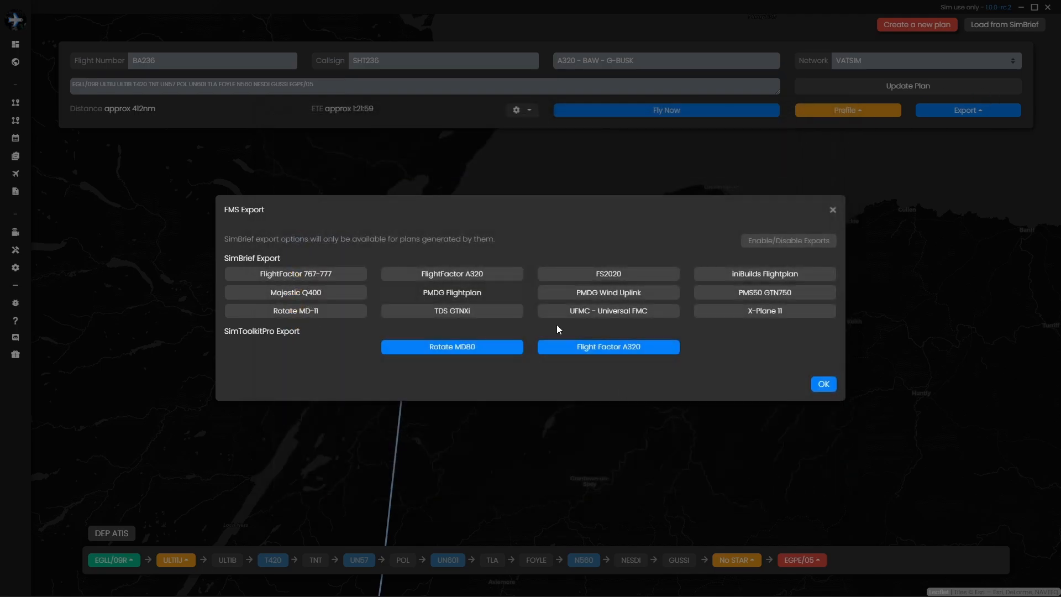
pyautogui.click(765, 312)
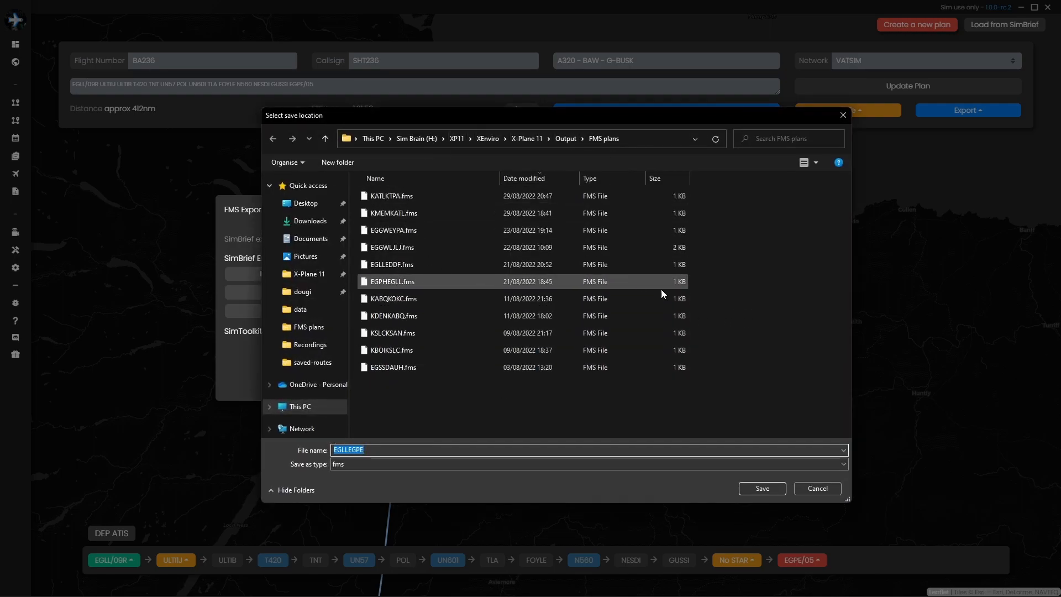
pyautogui.click(762, 488)
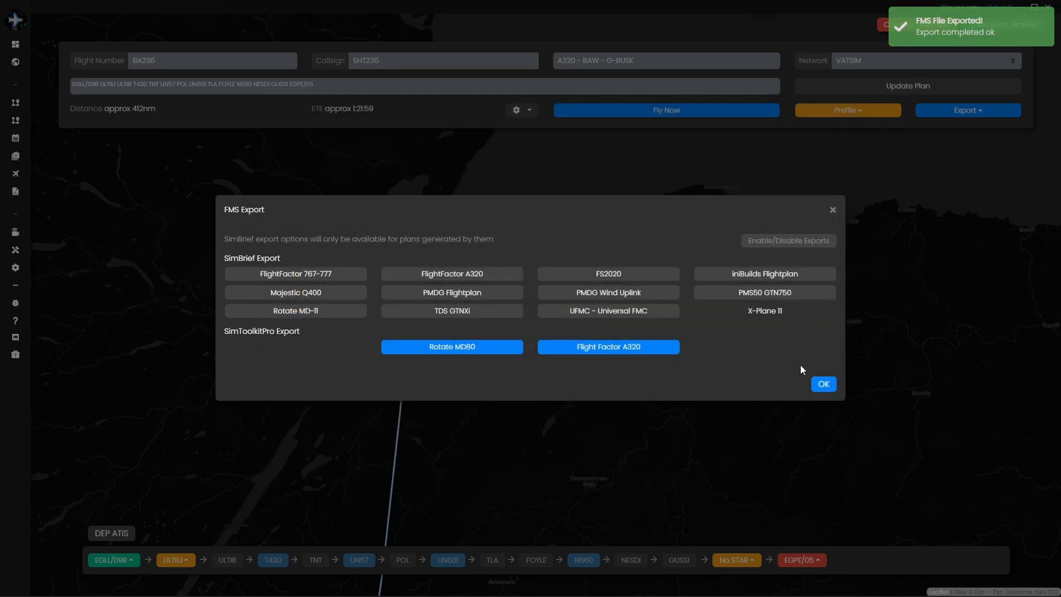
pyautogui.click(823, 385)
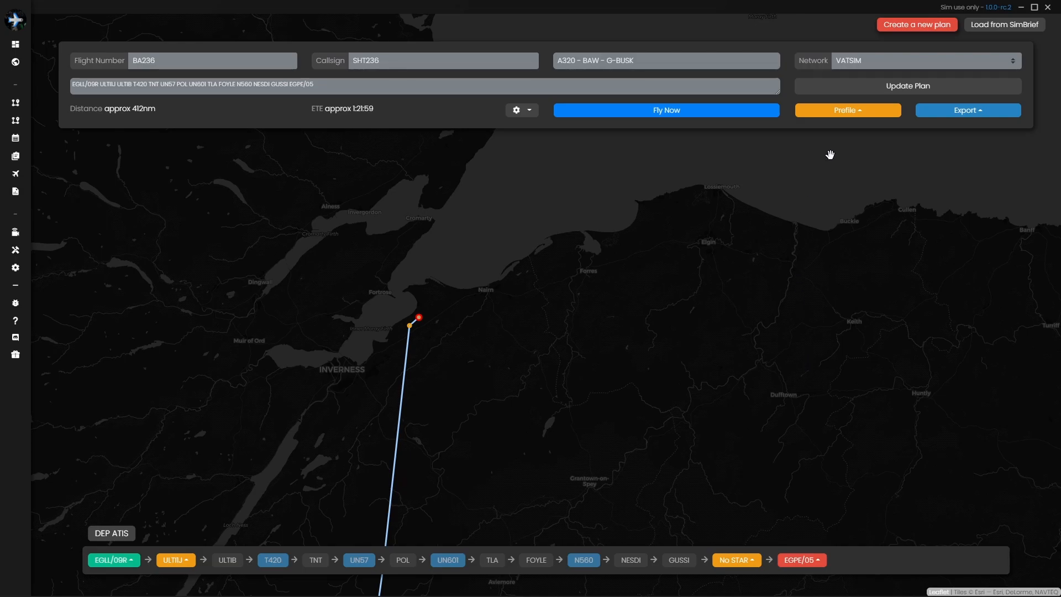
# Review the networks offered for prefiling the flight plan without choosing one.
pyautogui.click(839, 113)
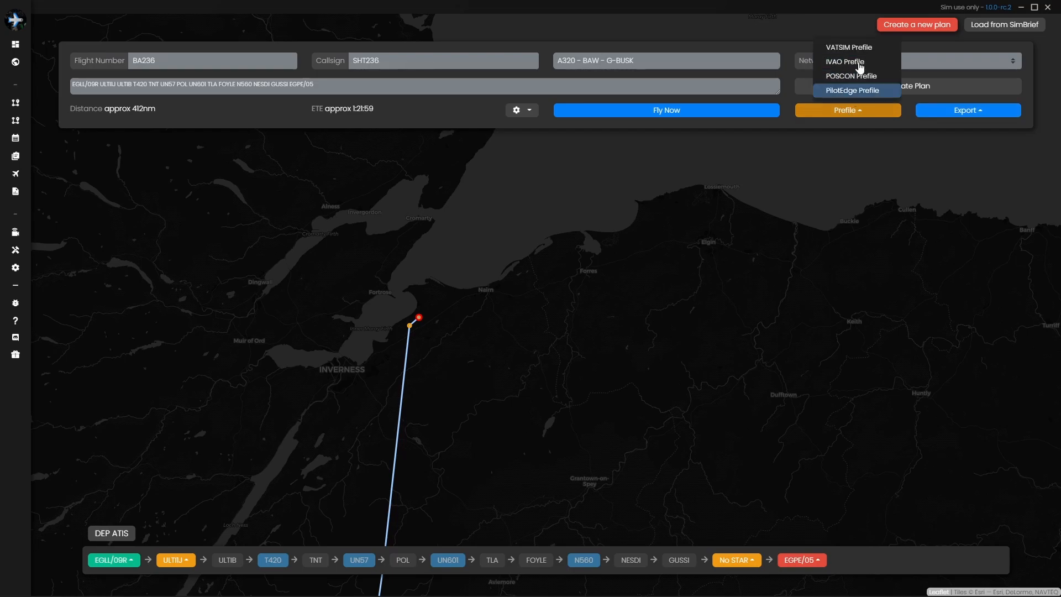
pyautogui.click(808, 114)
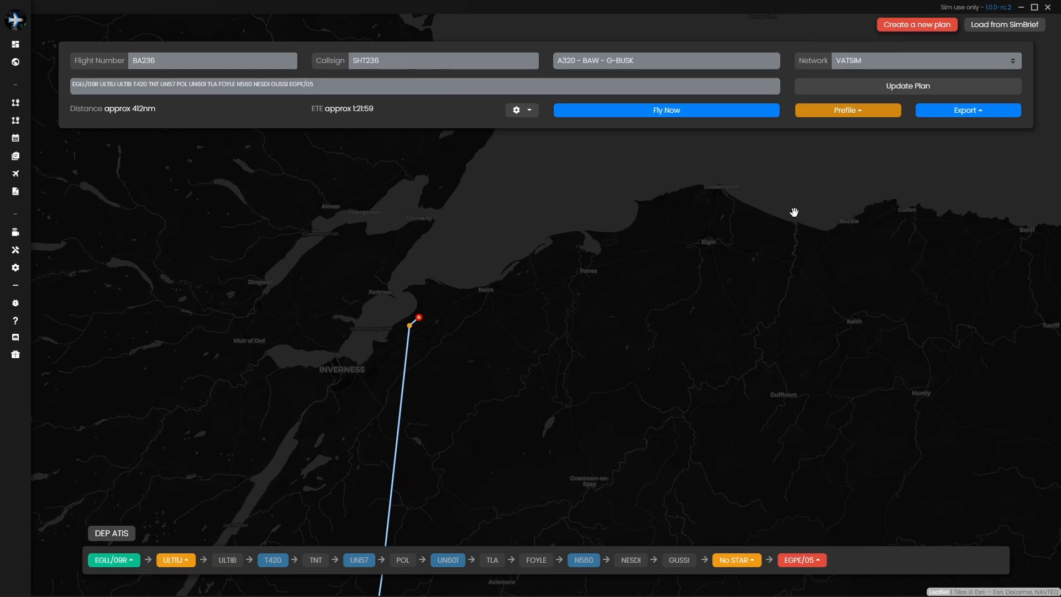
pyautogui.click(849, 113)
pyautogui.click(849, 113)
# Check the whole EGLL to EGPE route on the map and start flying the BA236 plan.
pyautogui.scroll(-2, 529, 336)
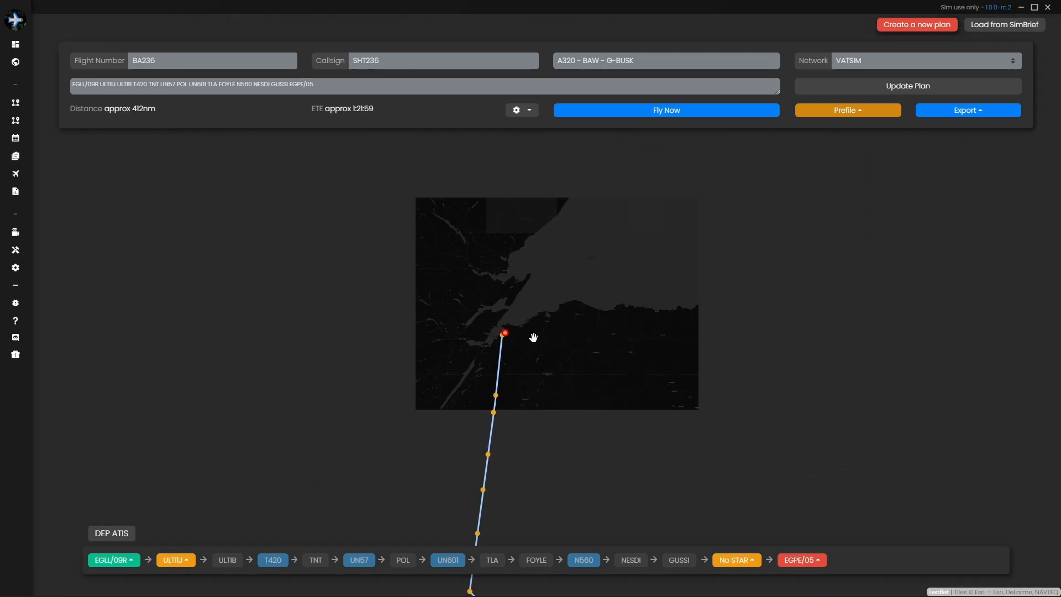
pyautogui.moveTo(430, 505); pyautogui.dragTo(430, 321)
pyautogui.scroll(-1, 430, 321)
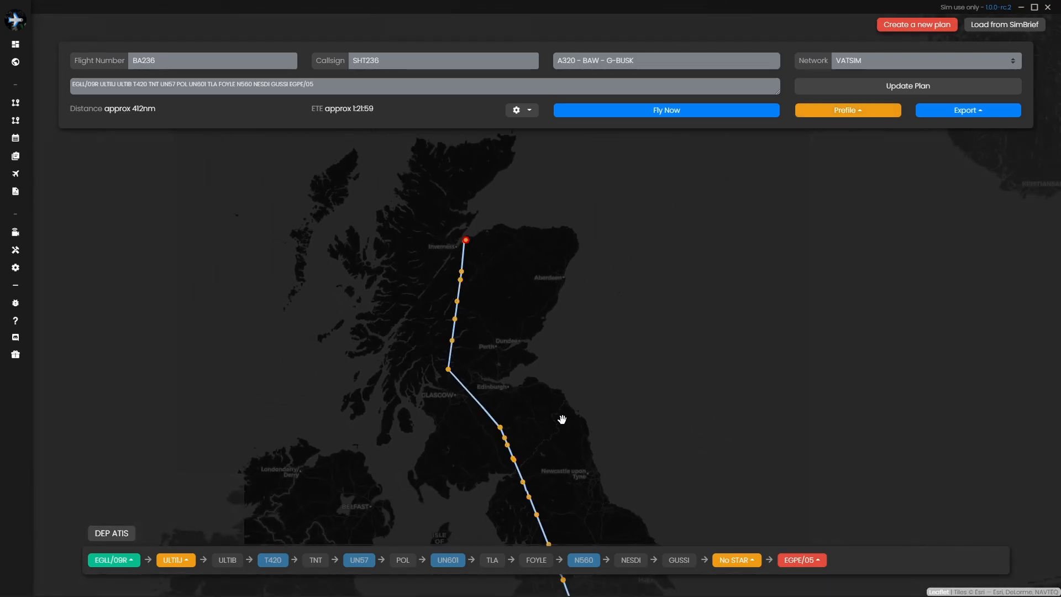
pyautogui.moveTo(561, 433); pyautogui.dragTo(486, 237)
pyautogui.scroll(-1, 562, 363)
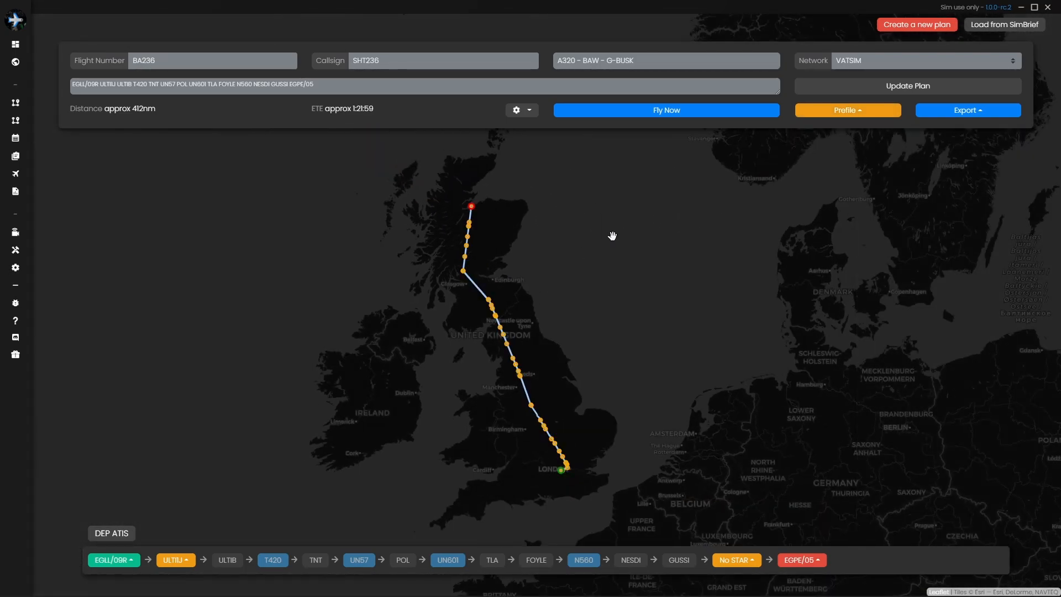
pyautogui.click(665, 118)
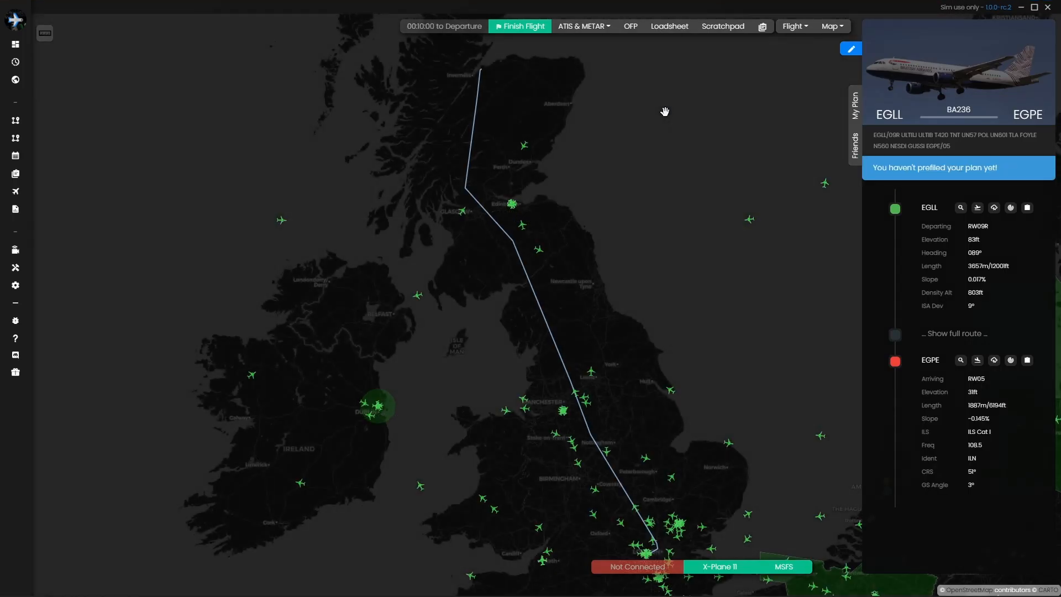
pyautogui.moveTo(662, 271); pyautogui.dragTo(568, 144)
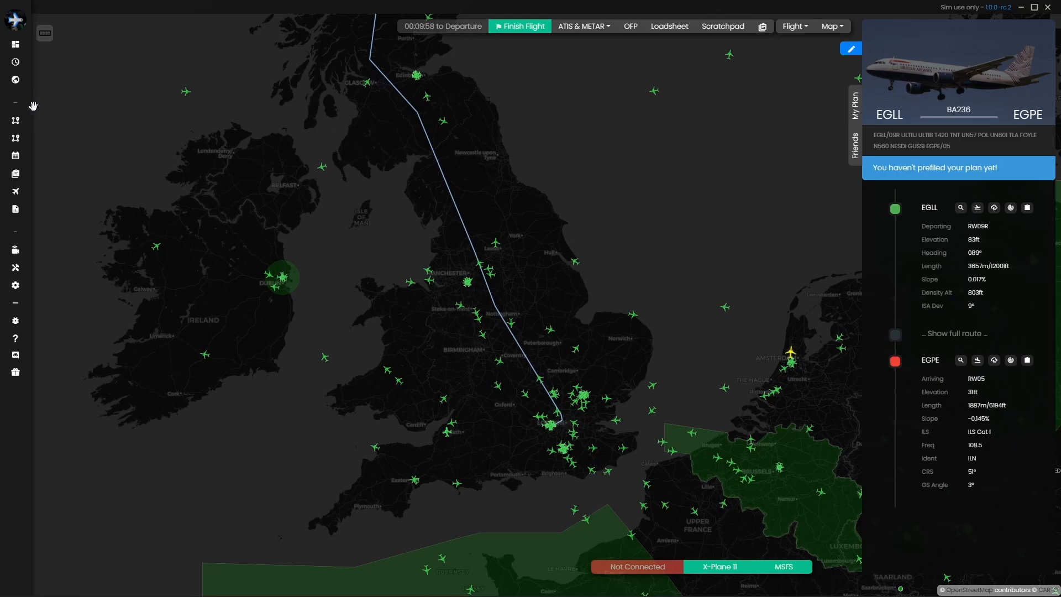
pyautogui.moveTo(445, 248); pyautogui.dragTo(440, 373)
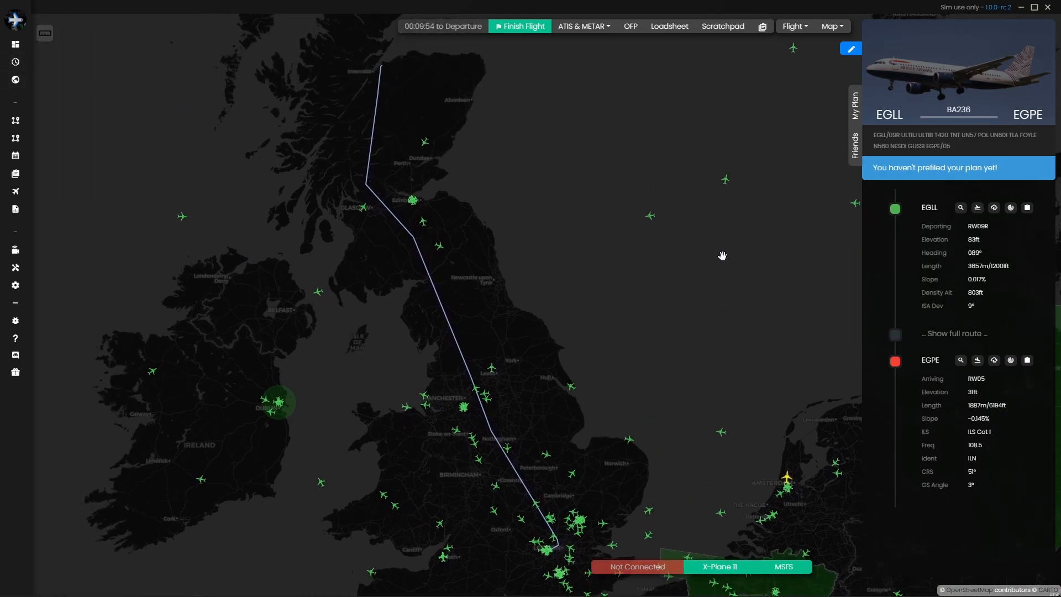
# Open the VATSIM prefile form for the active BA236 flight.
pyautogui.moveTo(874, 165); pyautogui.dragTo(1014, 168)
pyautogui.click(1014, 168)
pyautogui.click(793, 31)
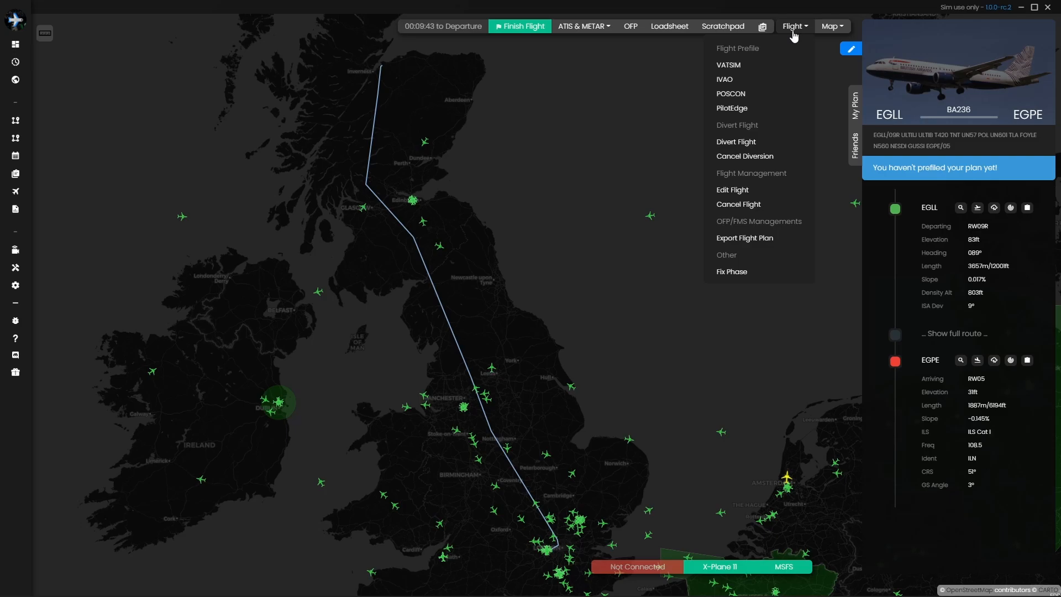
pyautogui.click(718, 66)
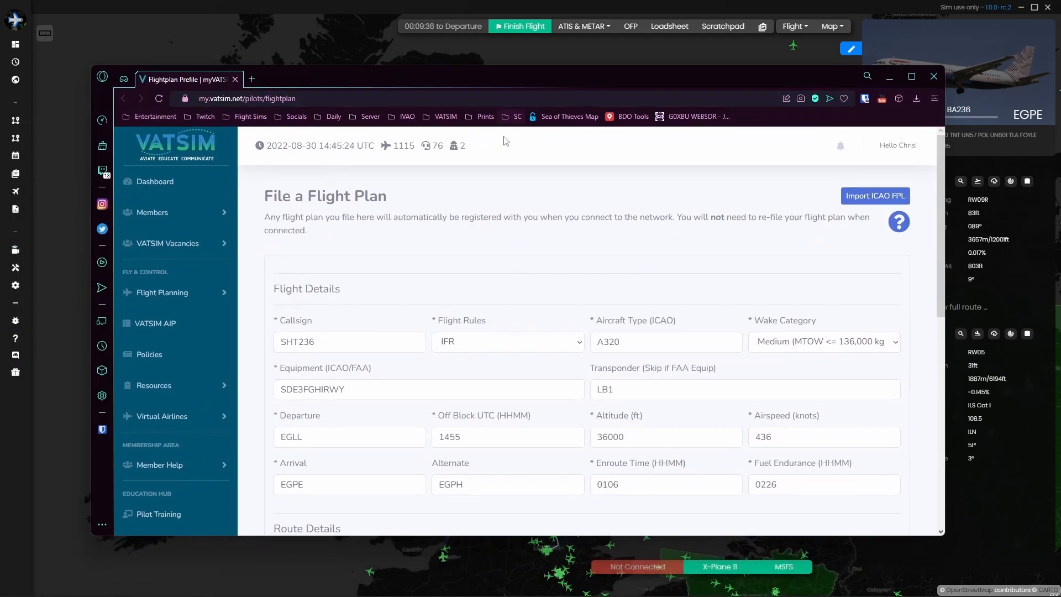
# Review the flight, route and other details on the VATSIM flight plan form, and close the form without filing it.
pyautogui.scroll(-2, 715, 334)
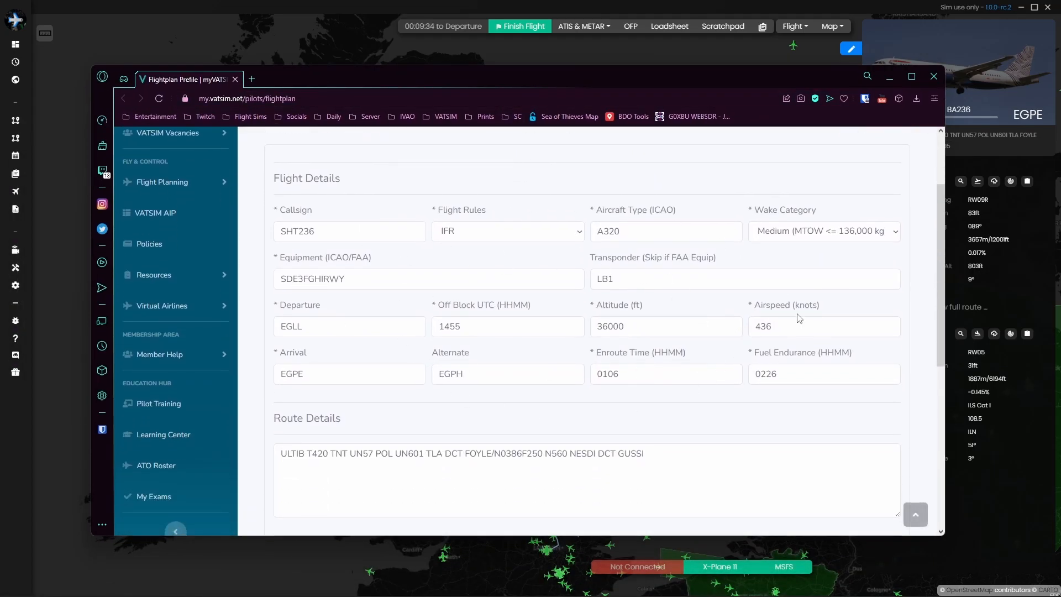
pyautogui.scroll(-6, 525, 348)
pyautogui.scroll(6, 442, 348)
pyautogui.scroll(-3, 500, 331)
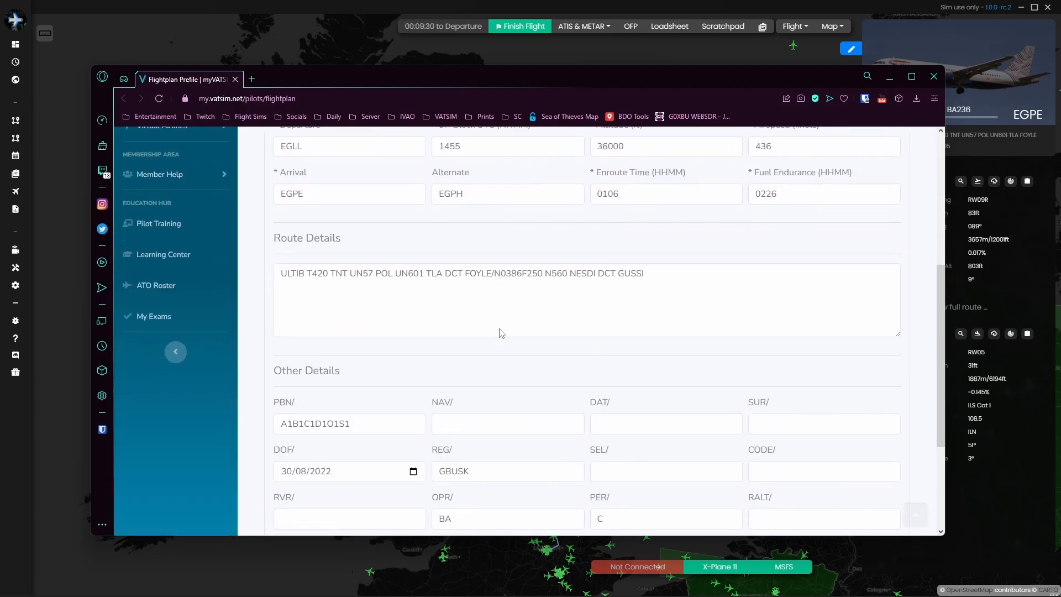
pyautogui.scroll(-4, 501, 333)
pyautogui.scroll(7, 373, 428)
pyautogui.scroll(-7, 331, 433)
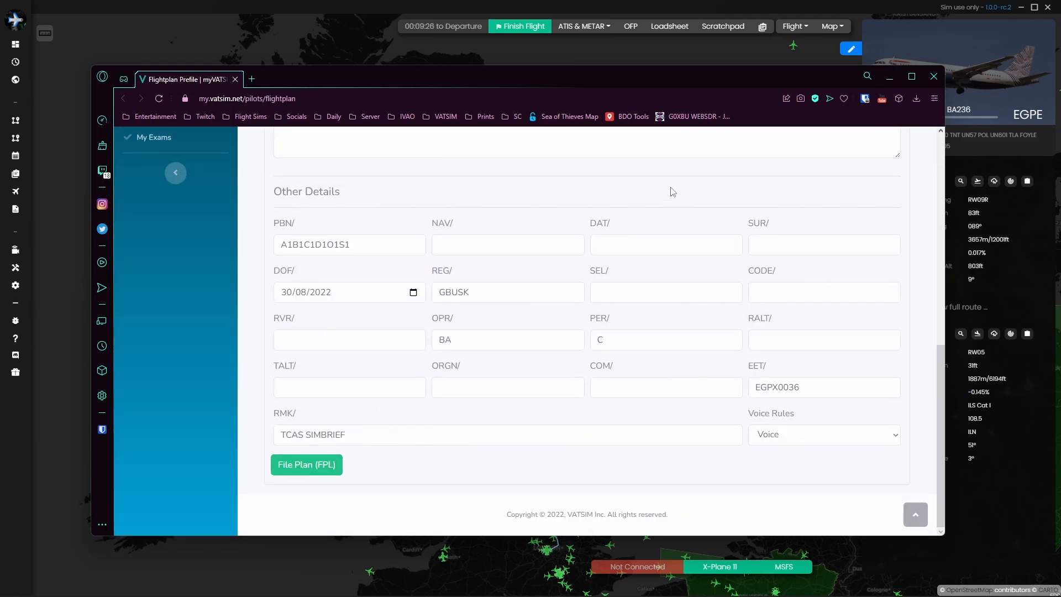
pyautogui.click(934, 76)
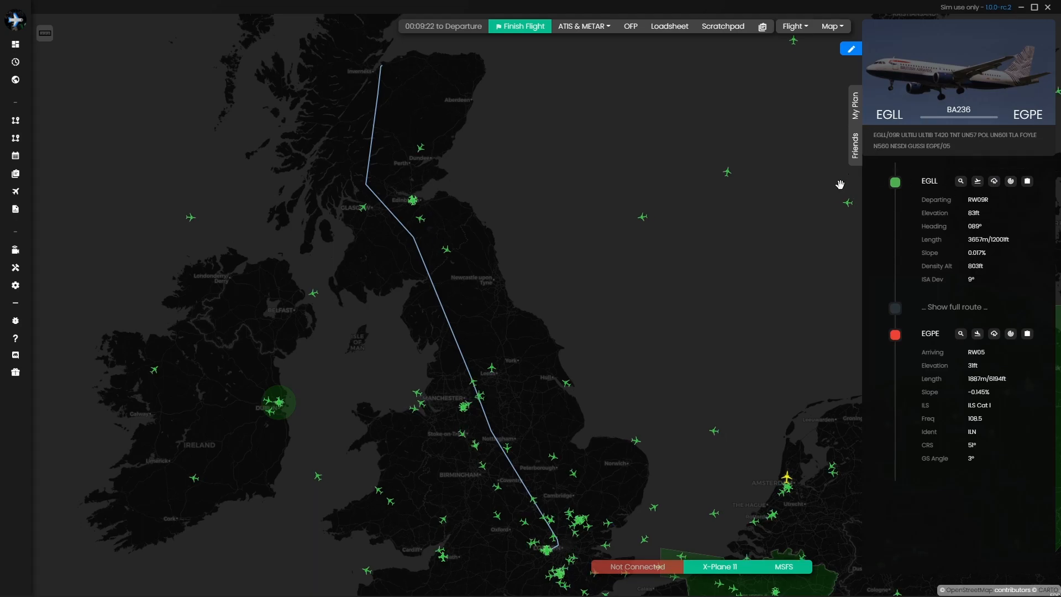
# Connect the active flight to the X-Plane 11 simulator.
pyautogui.moveTo(552, 332); pyautogui.dragTo(599, 305)
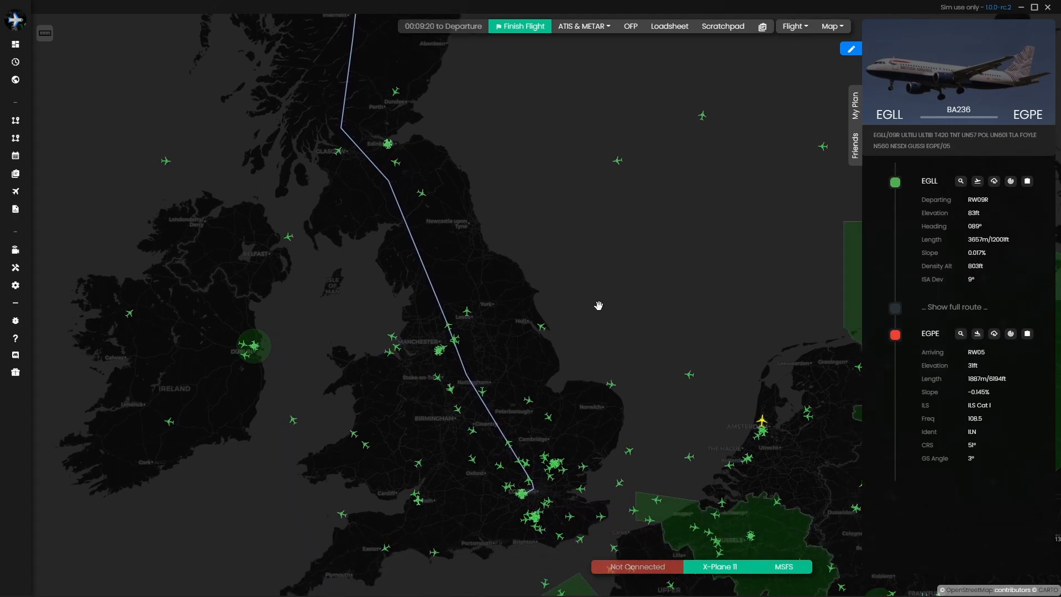
pyautogui.moveTo(699, 588)
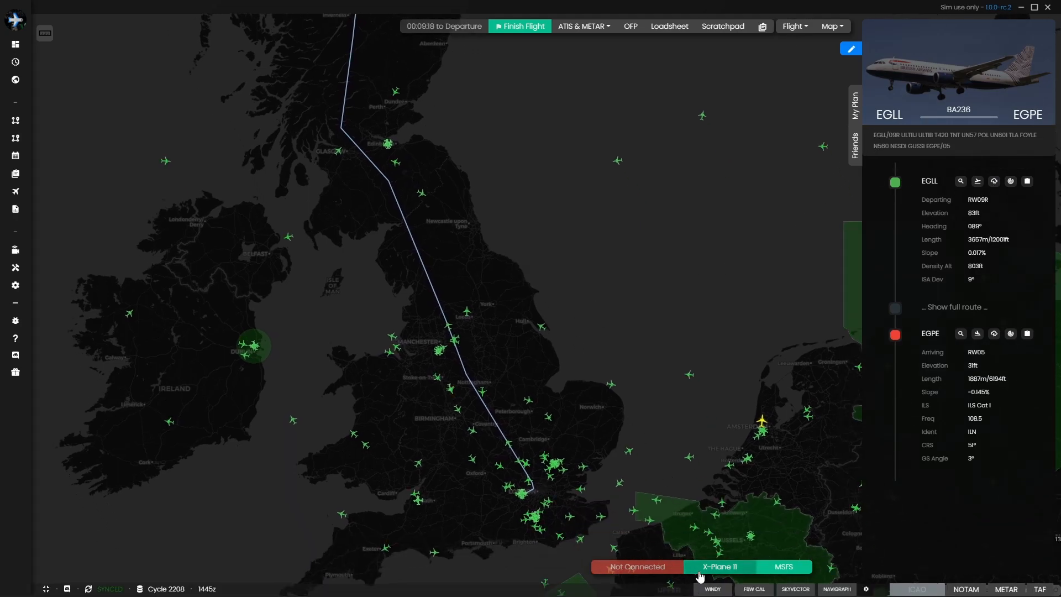
pyautogui.moveTo(634, 445); pyautogui.dragTo(642, 389)
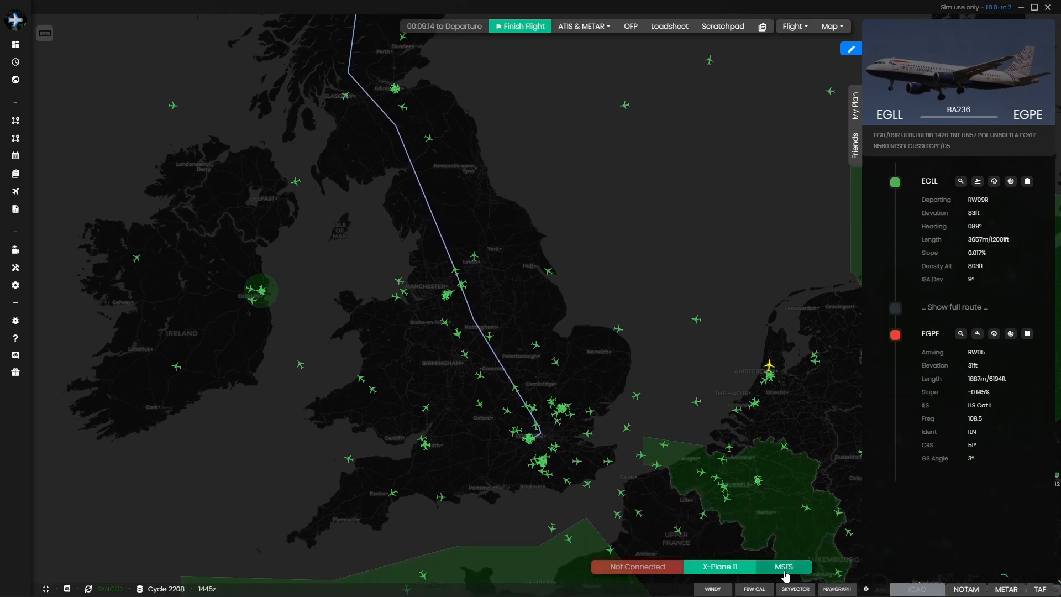
pyautogui.moveTo(670, 317); pyautogui.dragTo(706, 484)
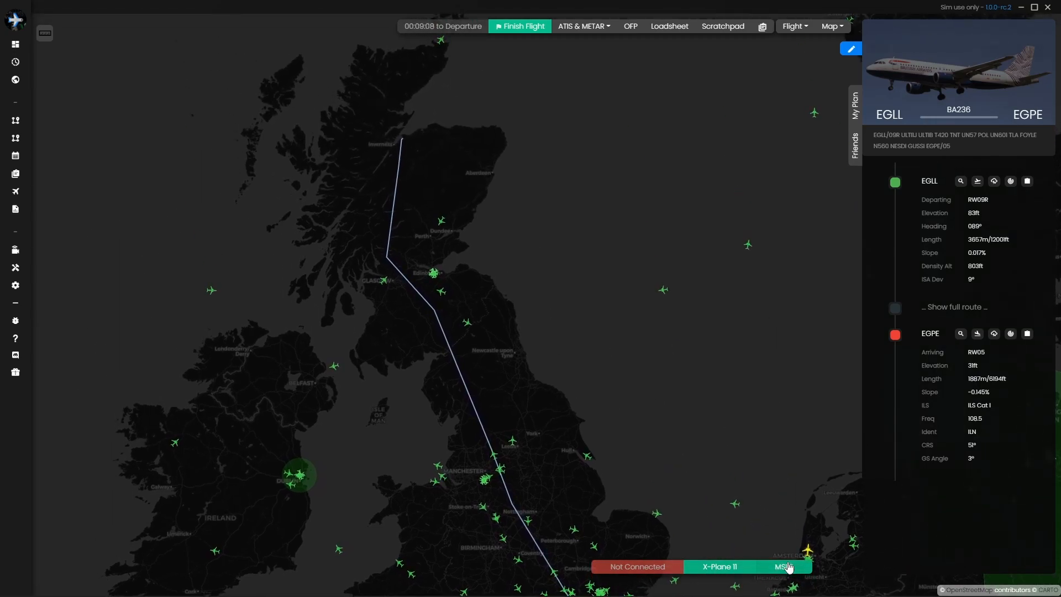
pyautogui.click(733, 572)
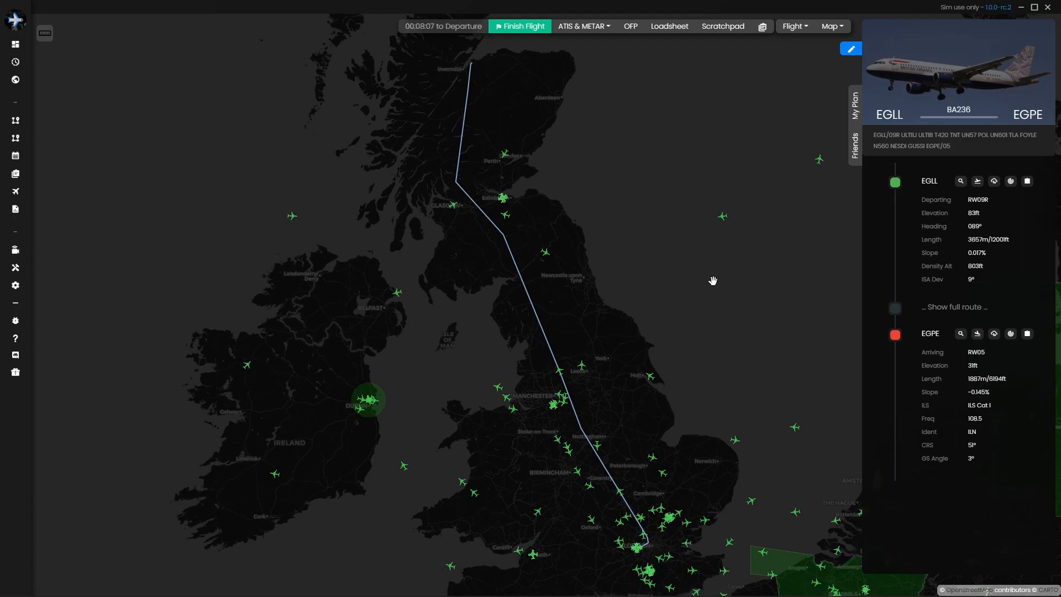
# Survey the live network traffic and staffed control areas on the map across the UK and western Europe.
pyautogui.moveTo(720, 291); pyautogui.dragTo(572, 175)
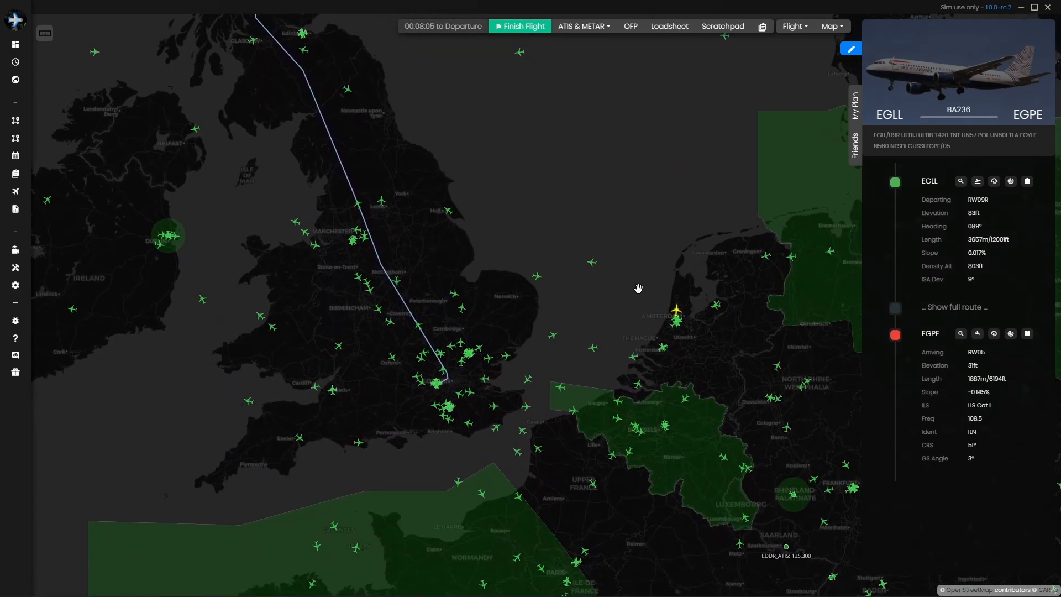
pyautogui.moveTo(662, 306); pyautogui.dragTo(433, 234)
pyautogui.moveTo(304, 245); pyautogui.dragTo(430, 230)
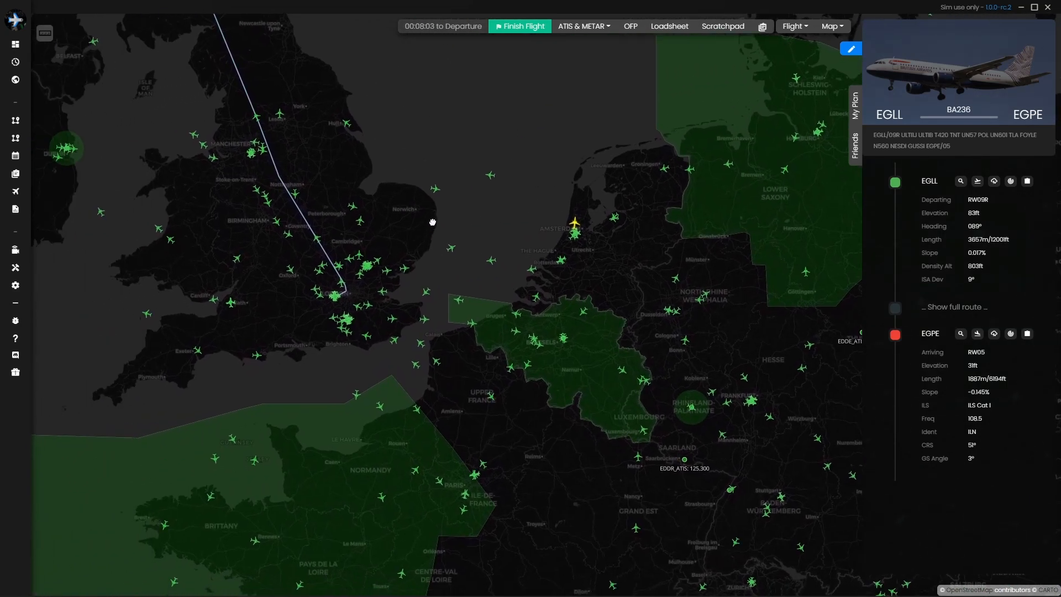
pyautogui.scroll(-2, 430, 230)
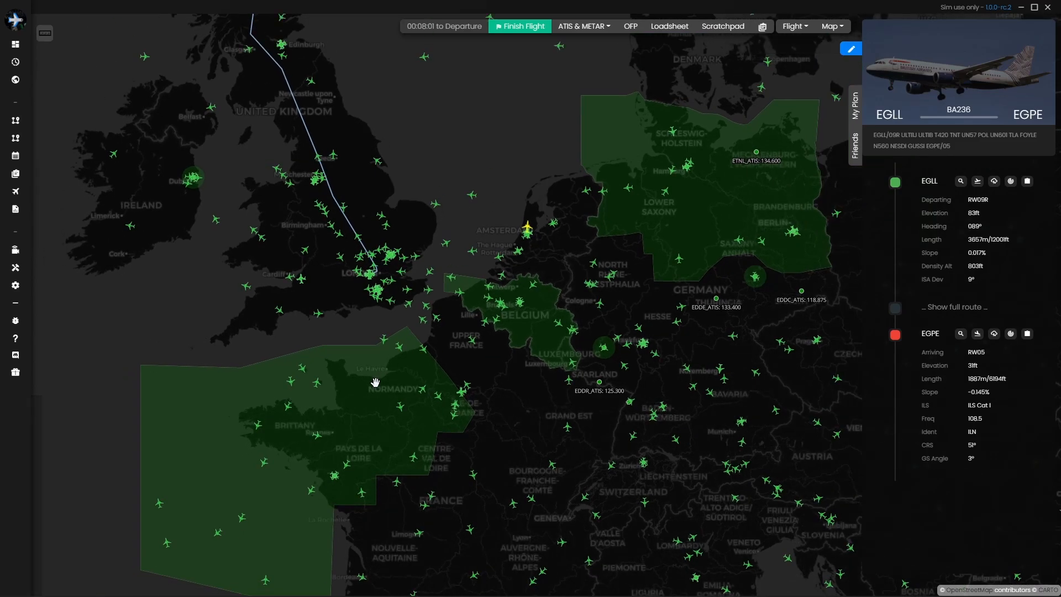
pyautogui.moveTo(273, 289); pyautogui.dragTo(263, 197)
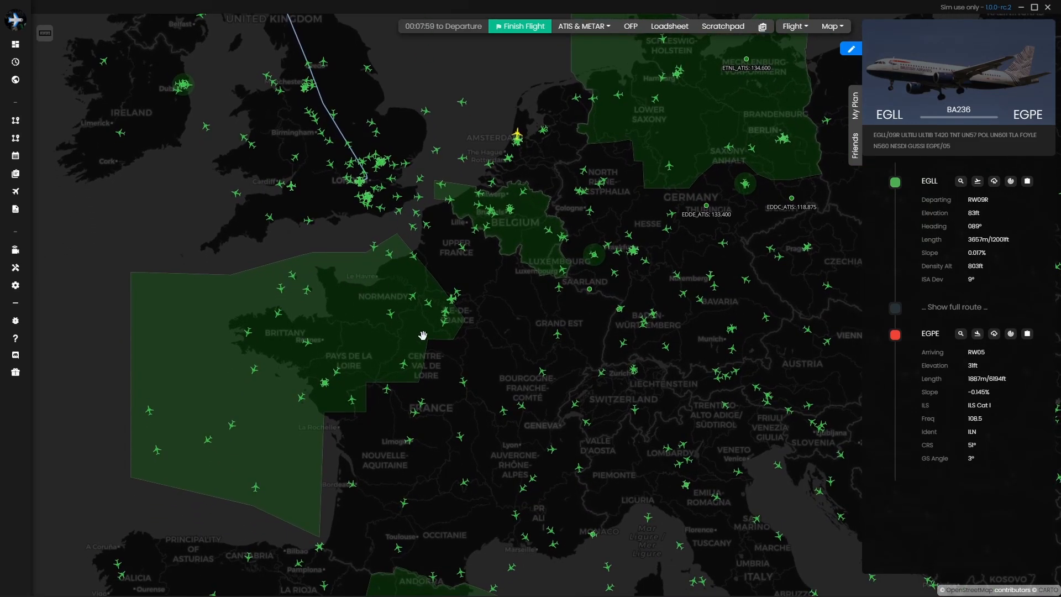
pyautogui.moveTo(259, 55); pyautogui.dragTo(409, 211)
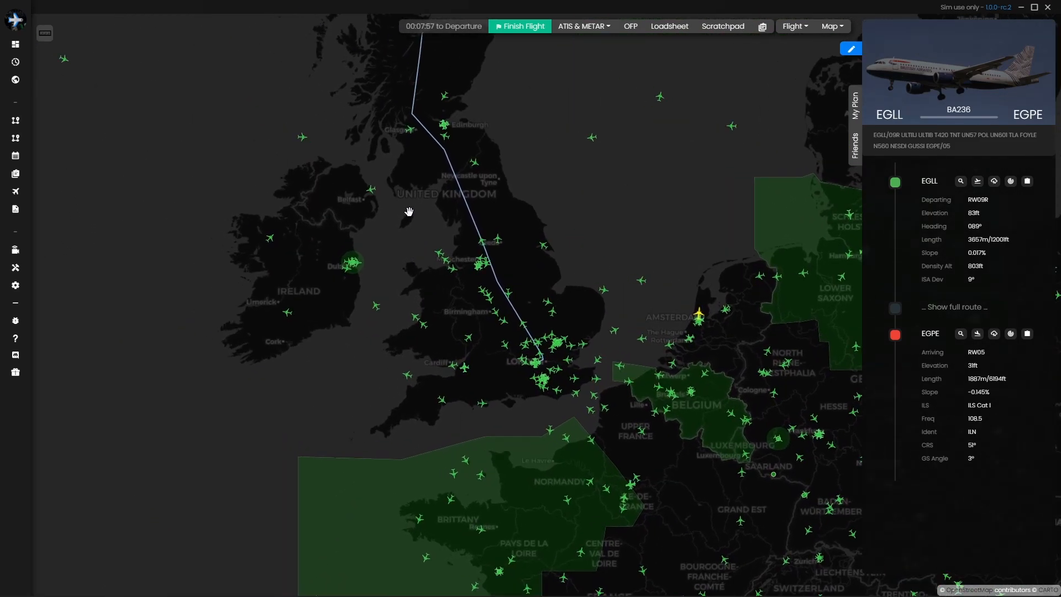
# Trace the planned EGLL to EGPE route line on the map and examine the traffic over the North Sea and northern Germany.
pyautogui.scroll(1, 408, 212)
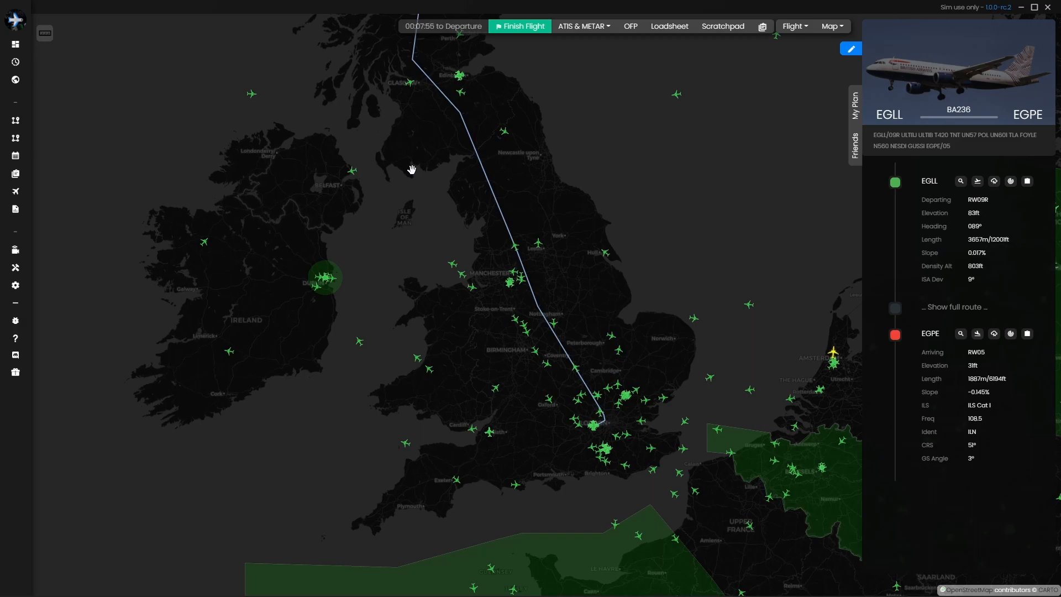
pyautogui.moveTo(411, 168); pyautogui.dragTo(348, 383)
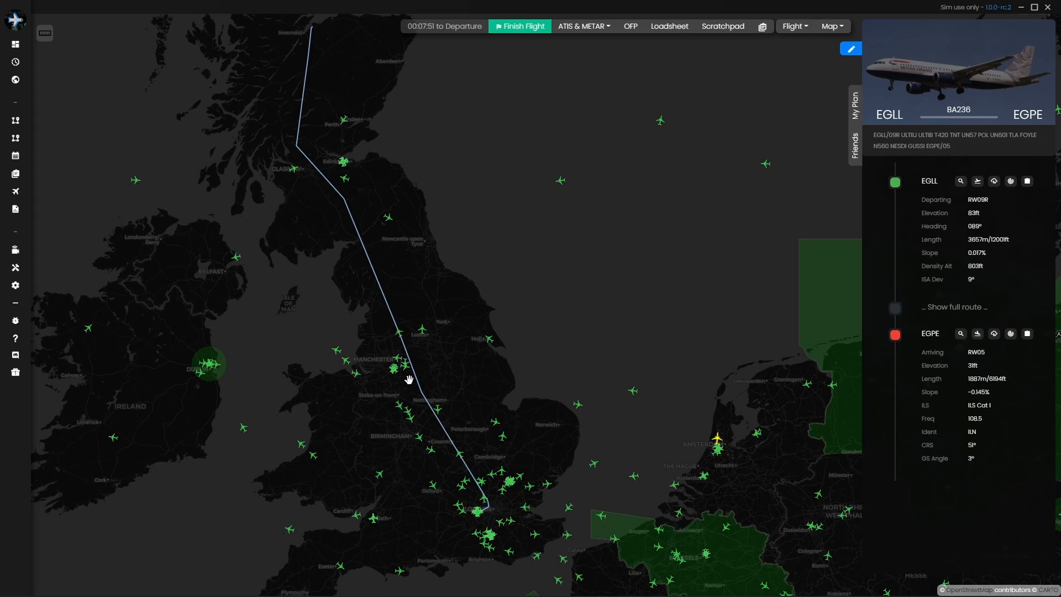
pyautogui.moveTo(296, 260); pyautogui.dragTo(349, 364)
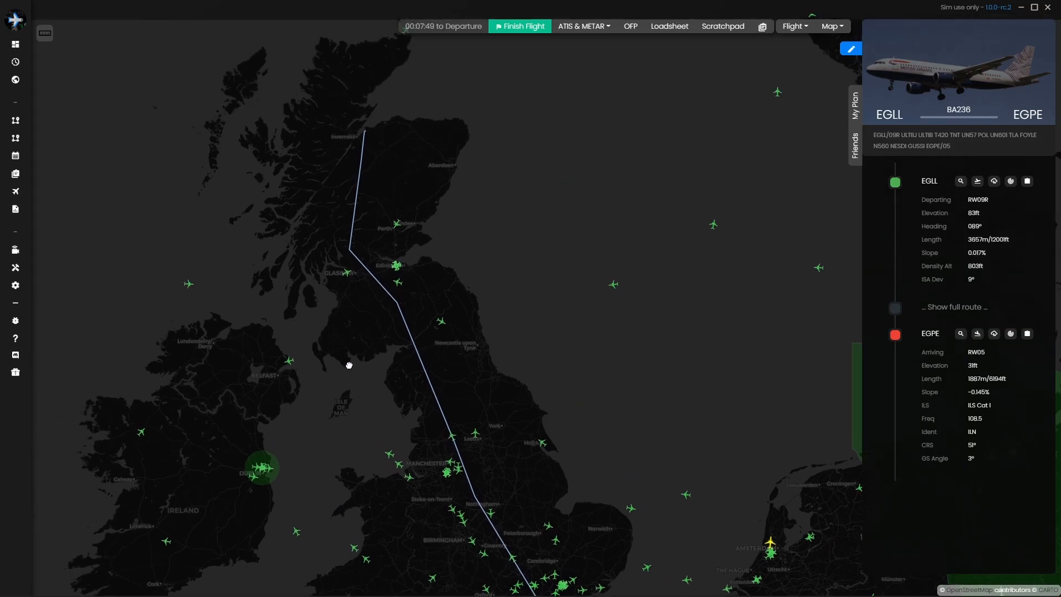
pyautogui.moveTo(566, 314); pyautogui.dragTo(309, 281)
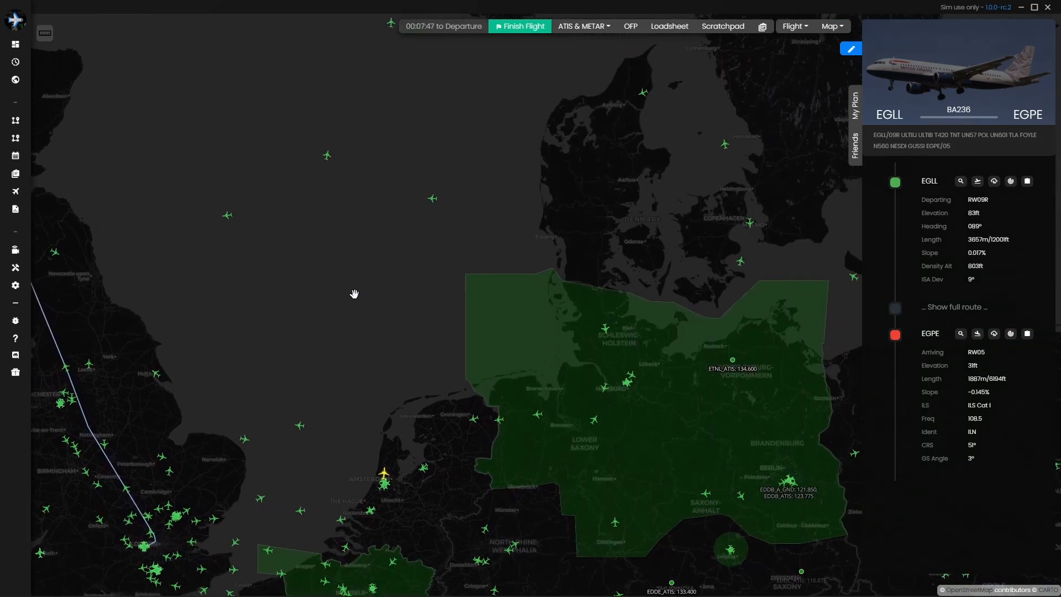
pyautogui.moveTo(255, 308); pyautogui.dragTo(696, 352)
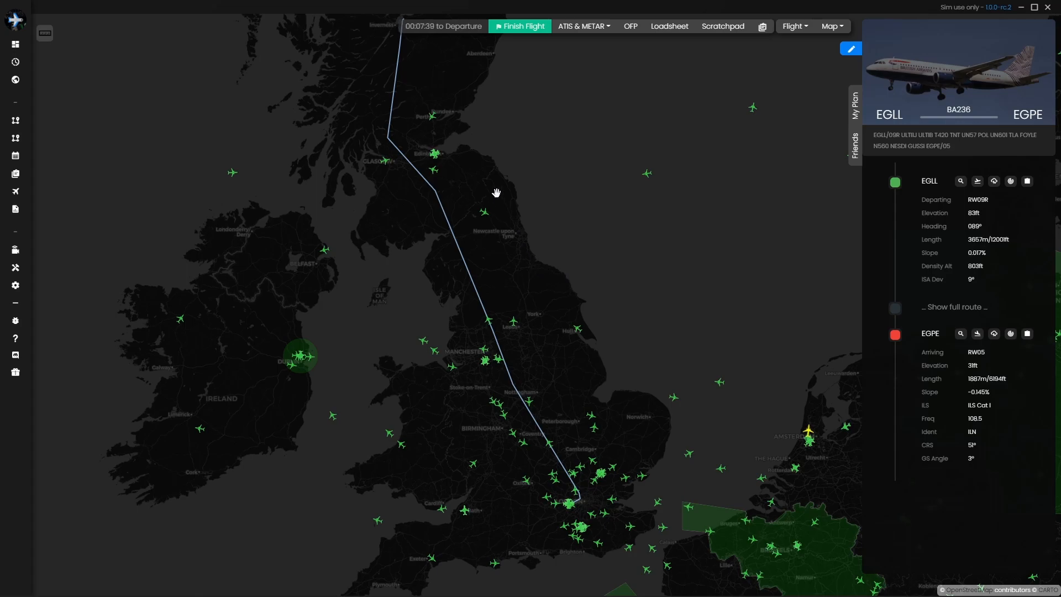
pyautogui.moveTo(399, 63); pyautogui.dragTo(365, 89)
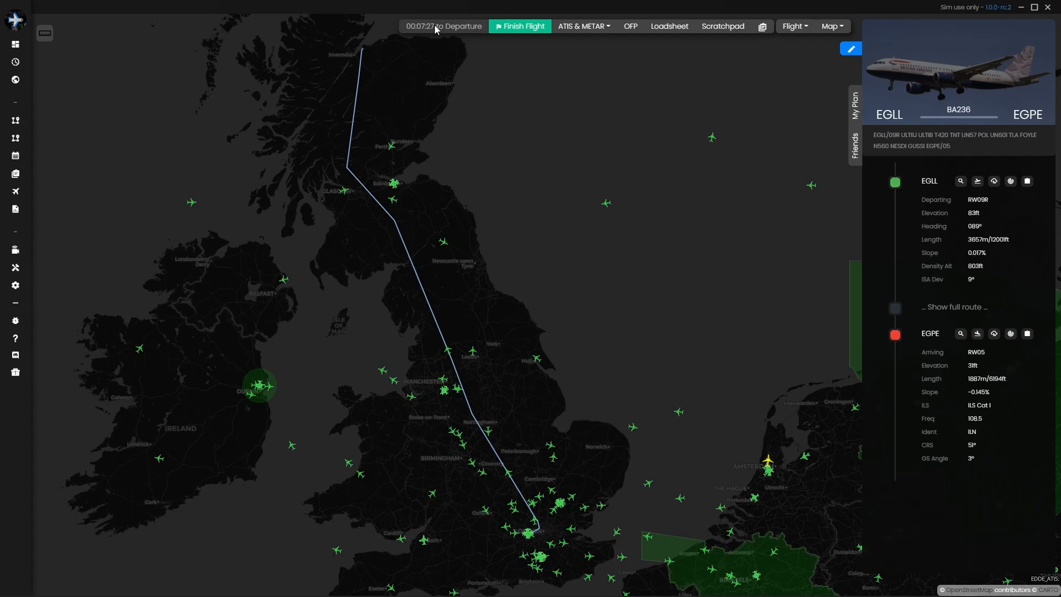
pyautogui.moveTo(430, 110); pyautogui.dragTo(474, 172)
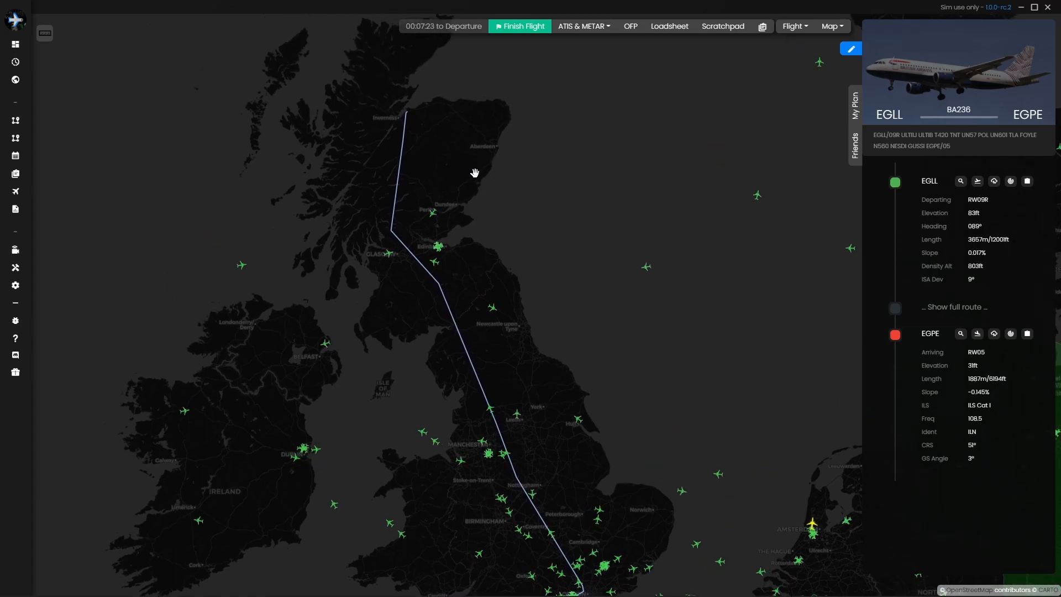
# Review the flight completion options, including comments and saving the scratchpad to the logbook, and dismiss them without ending the flight.
pyautogui.click(503, 28)
pyautogui.click(340, 299)
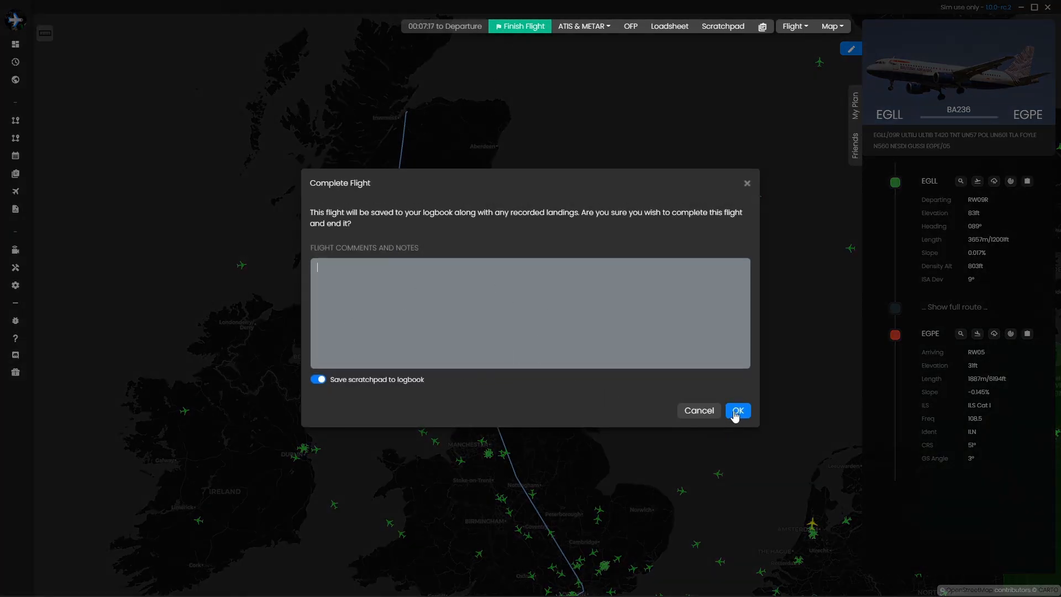
pyautogui.click(747, 182)
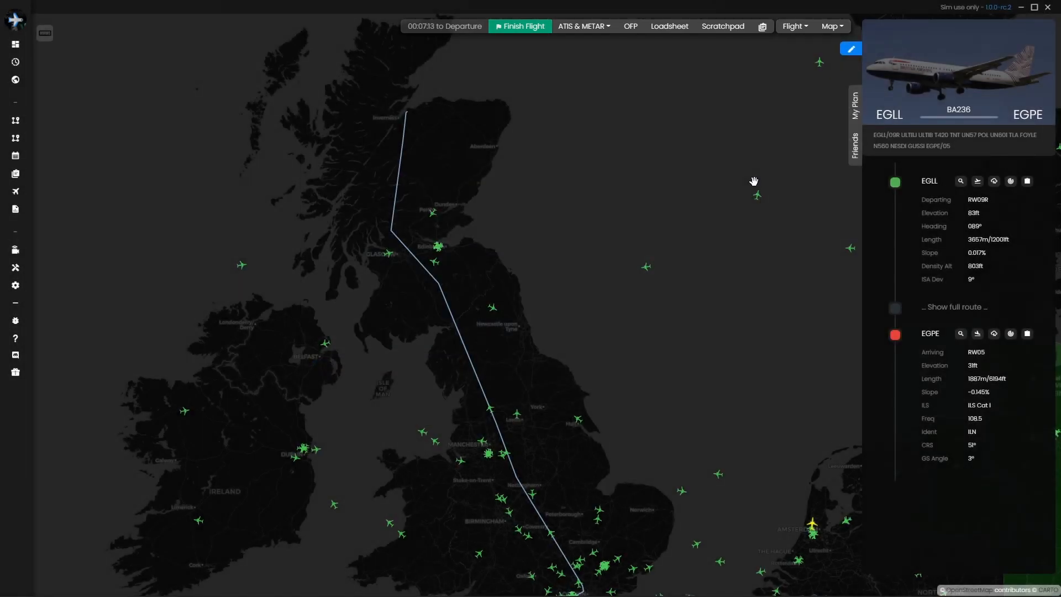
# View the arrival METAR for EGPE and close the report.
pyautogui.click(578, 28)
pyautogui.moveTo(605, 275); pyautogui.dragTo(544, 141)
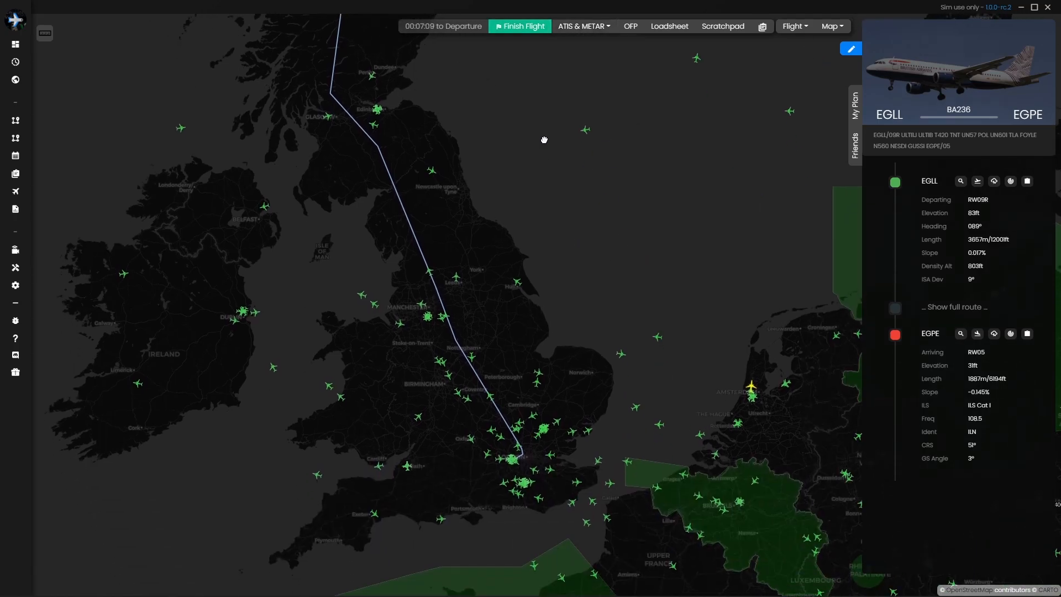
pyautogui.click(585, 33)
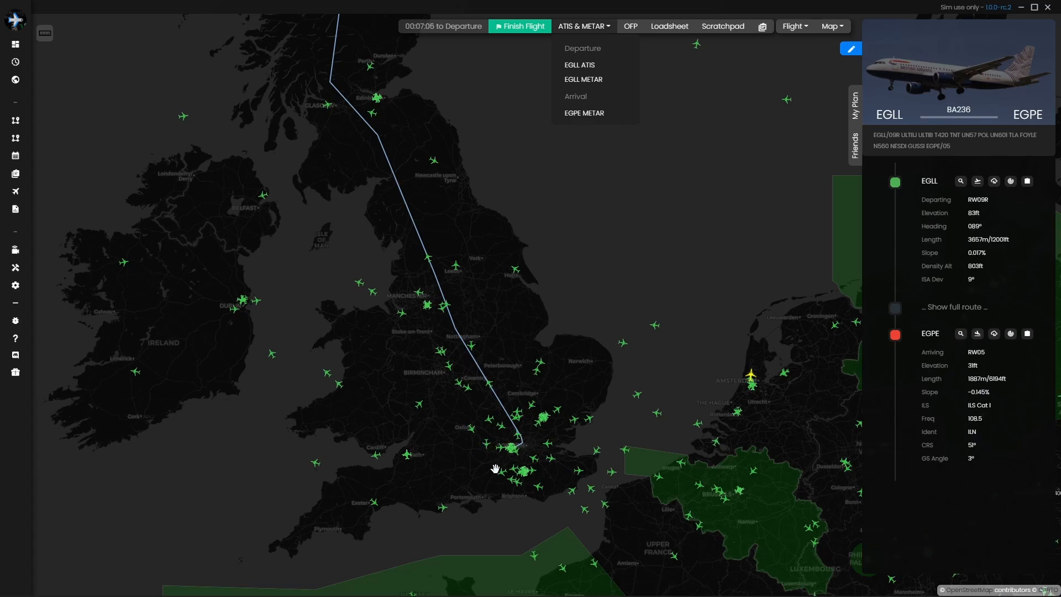
pyautogui.click(578, 117)
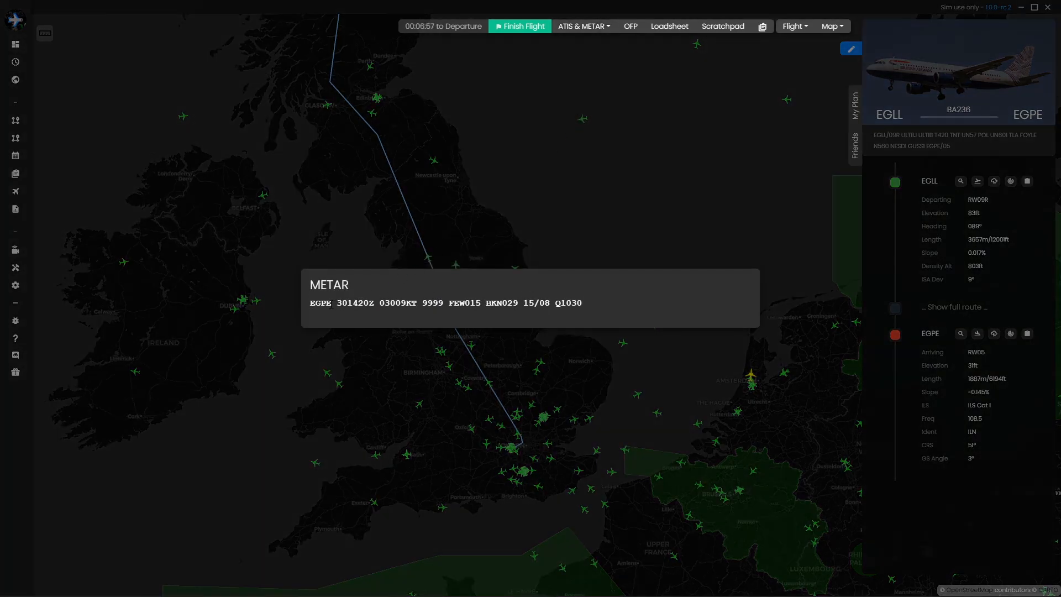
pyautogui.click(573, 184)
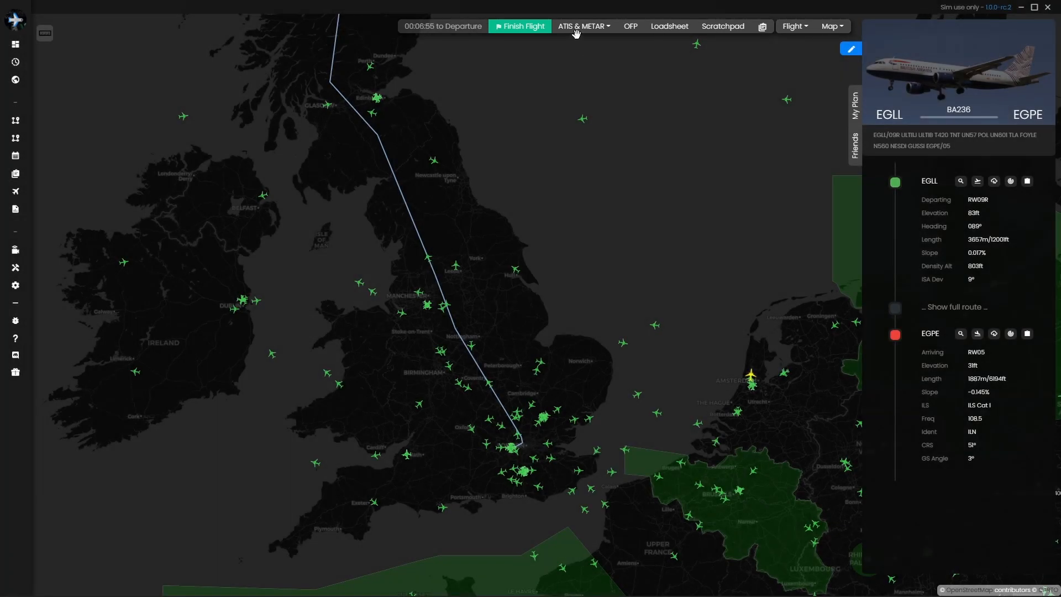
# Check the departure METAR and the ATIS for EGLL, closing each report after reading it.
pyautogui.click(580, 26)
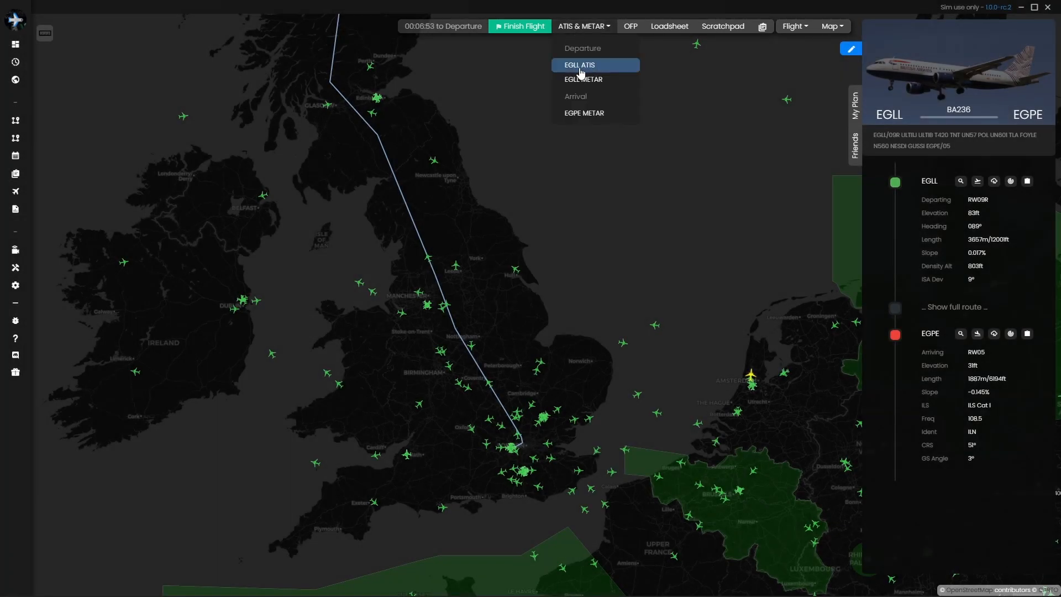
pyautogui.click(587, 82)
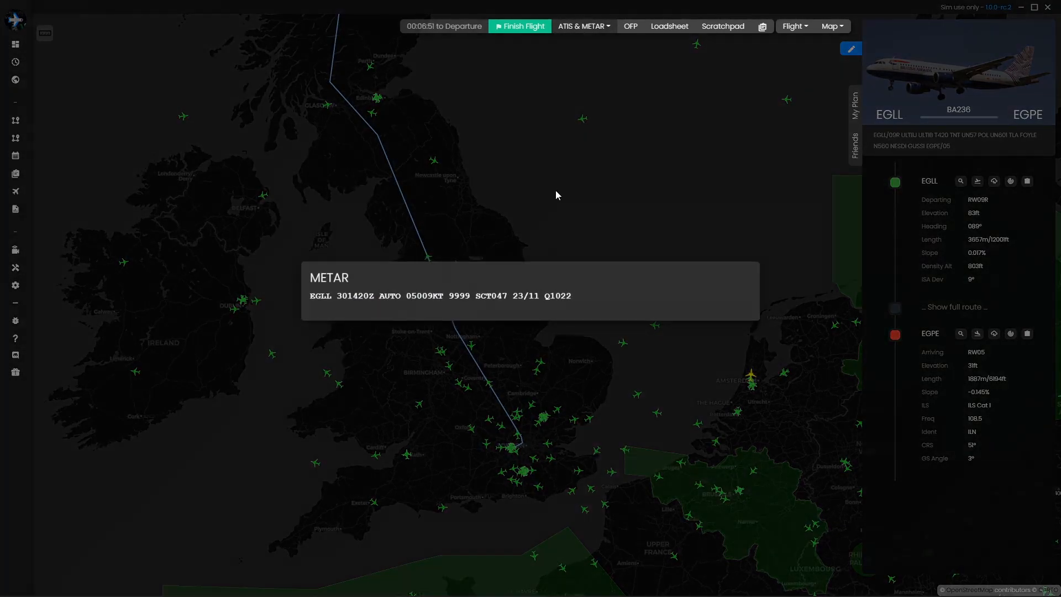
pyautogui.click(589, 60)
pyautogui.click(583, 27)
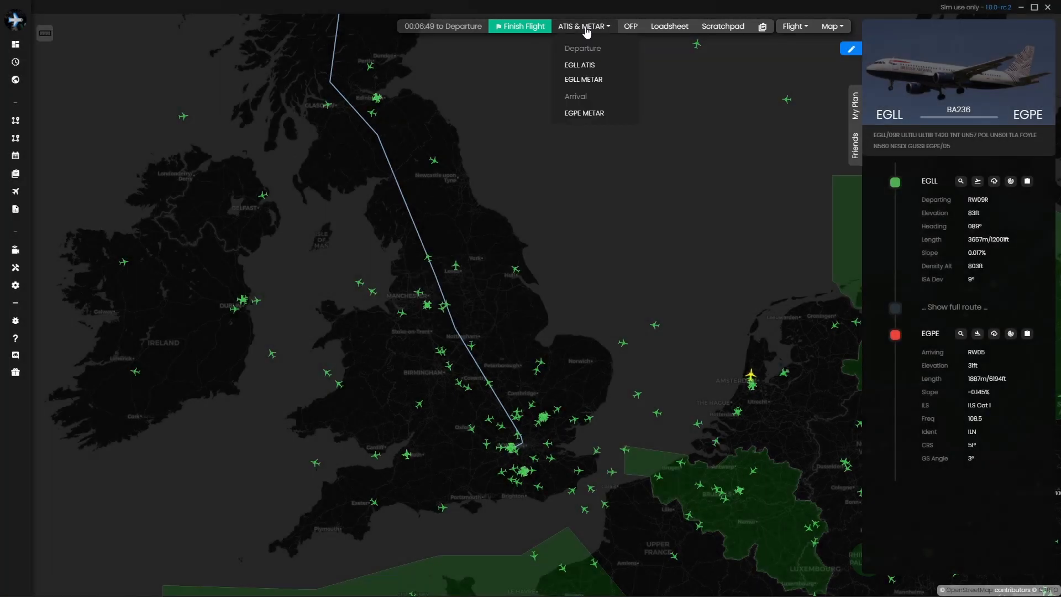
pyautogui.click(589, 70)
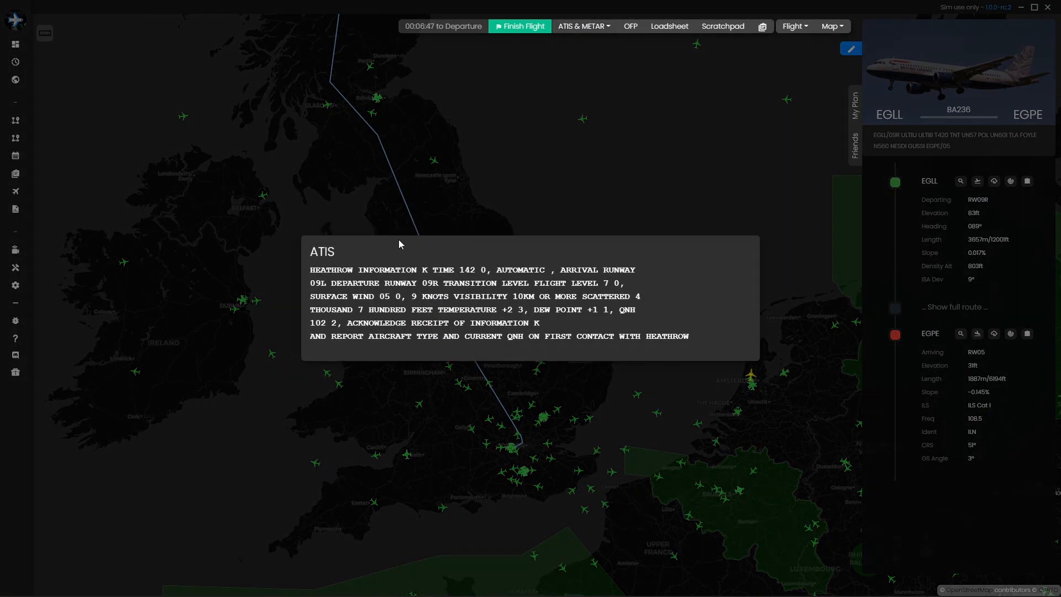
pyautogui.click(454, 153)
# Open the flight's OFP, pop it out as a floating window and position that window over the map.
pyautogui.click(631, 28)
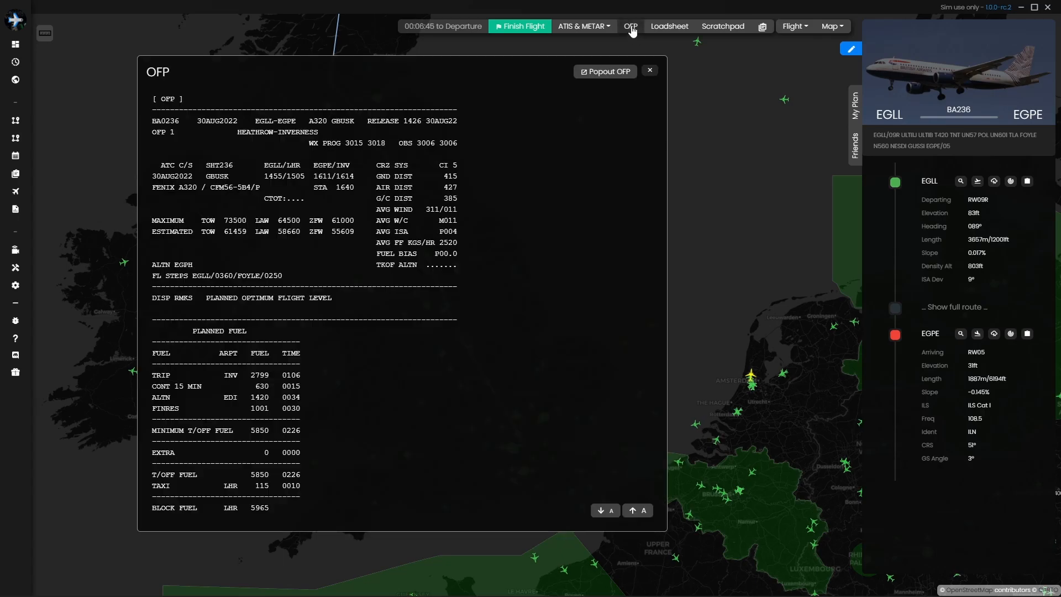
pyautogui.moveTo(655, 97)
pyautogui.mouseDown()
pyautogui.moveTo(649, 217)
pyautogui.moveTo(655, 84)
pyautogui.mouseUp()
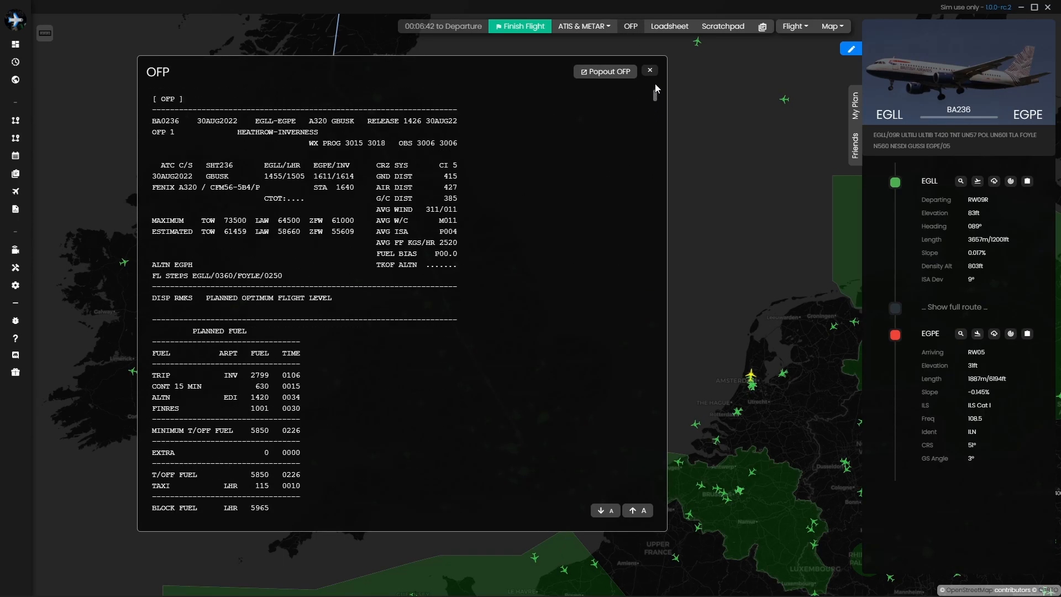
pyautogui.click(606, 72)
pyautogui.moveTo(438, 39); pyautogui.dragTo(614, 114)
# Read through the floating OFP, make its window narrower, and close both OFP views.
pyautogui.scroll(-6, 633, 434)
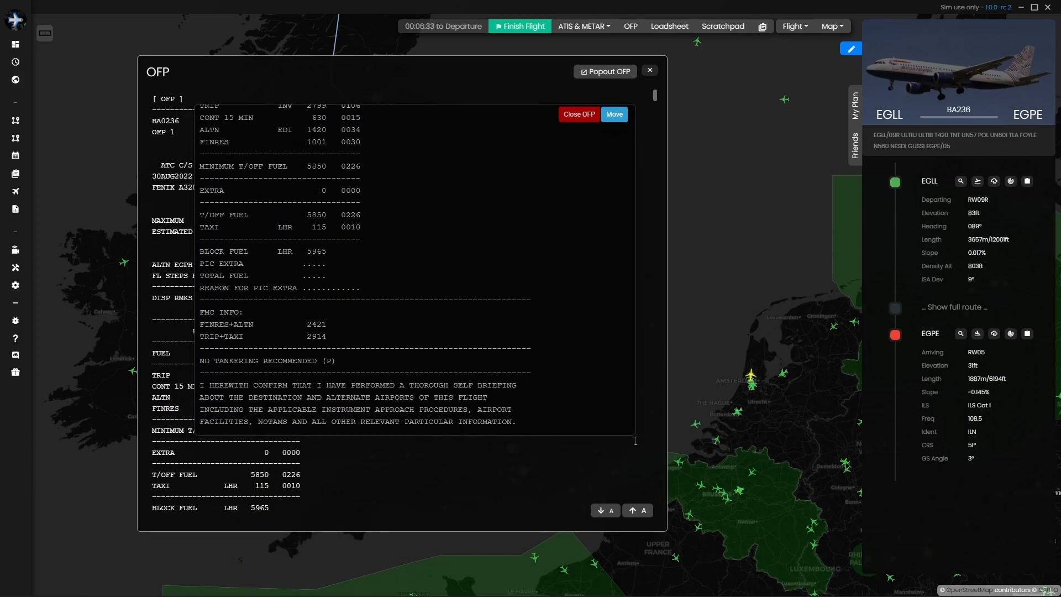
pyautogui.moveTo(633, 434); pyautogui.dragTo(530, 411)
pyautogui.scroll(-7, 336, 260)
pyautogui.scroll(7, 336, 260)
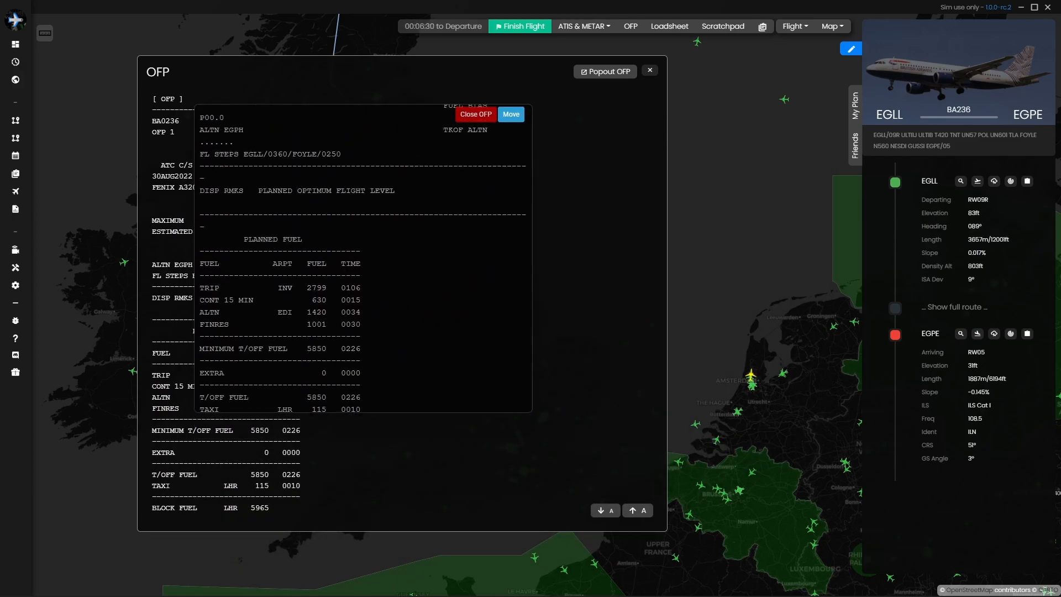
pyautogui.click(484, 117)
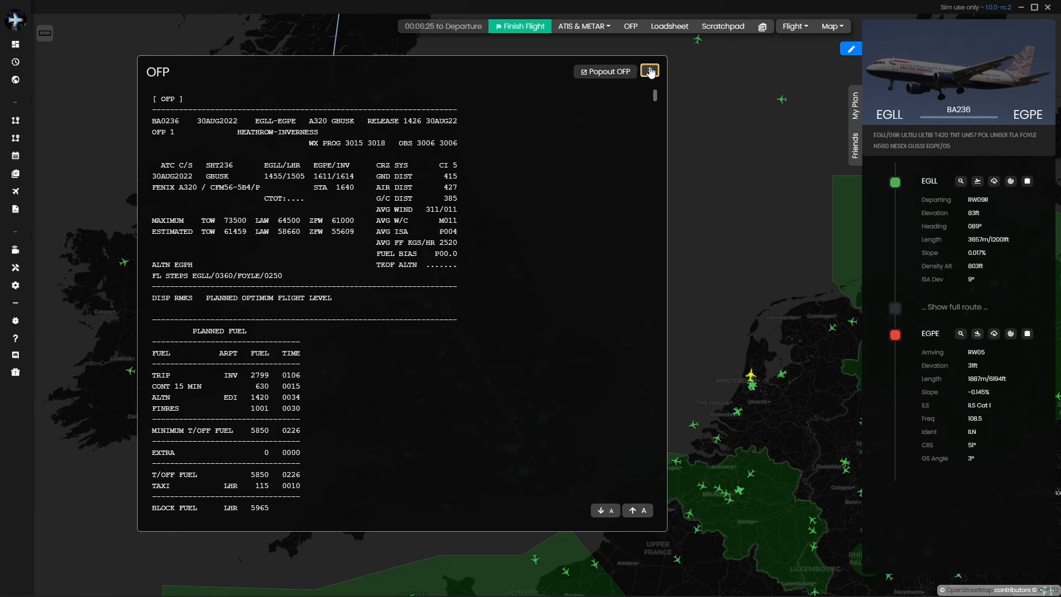
pyautogui.click(650, 73)
# Open the loadsheet for BA236, pop it out as a floating window and move it beside the original.
pyautogui.click(667, 27)
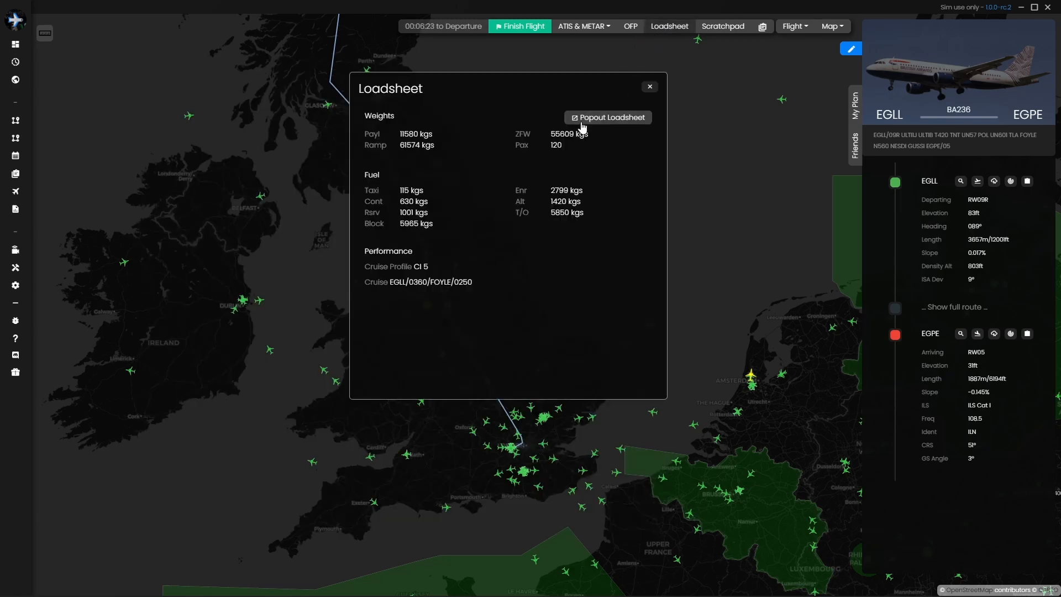
pyautogui.click(611, 117)
pyautogui.moveTo(231, 37); pyautogui.dragTo(718, 175)
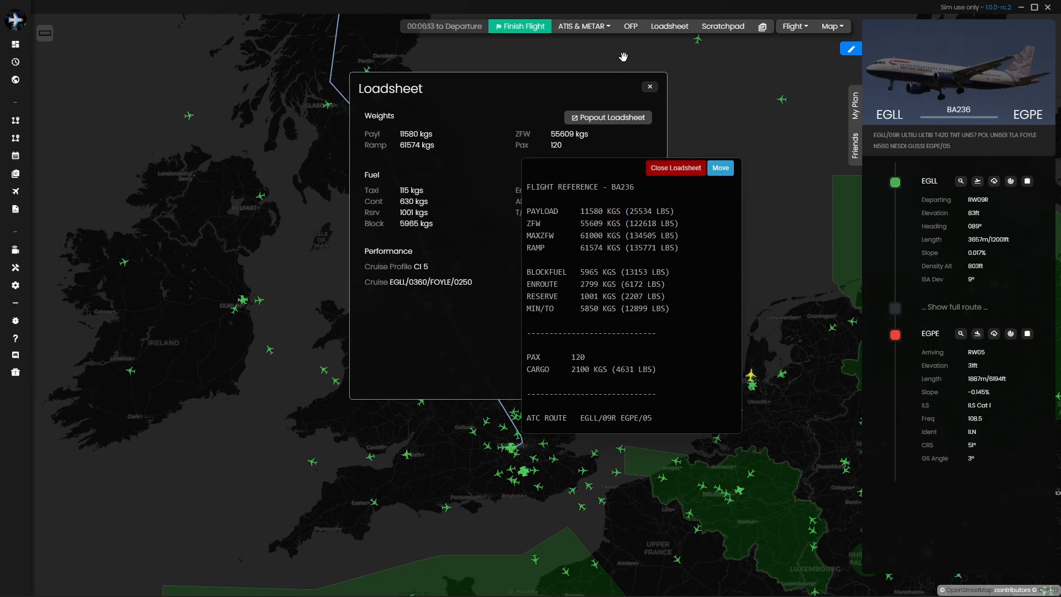
# Read the floating loadsheet's weights, fuel, ATC route and METARs, reposition it over Ireland, and close both loadsheet views.
pyautogui.scroll(-1, 631, 296)
pyautogui.scroll(1, 632, 296)
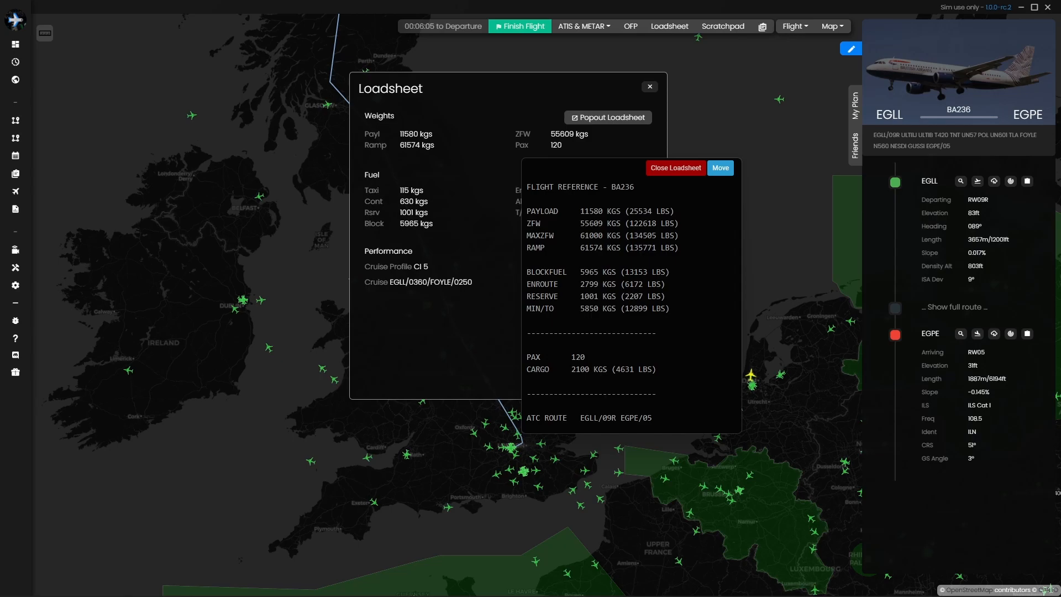
pyautogui.scroll(-3, 577, 365)
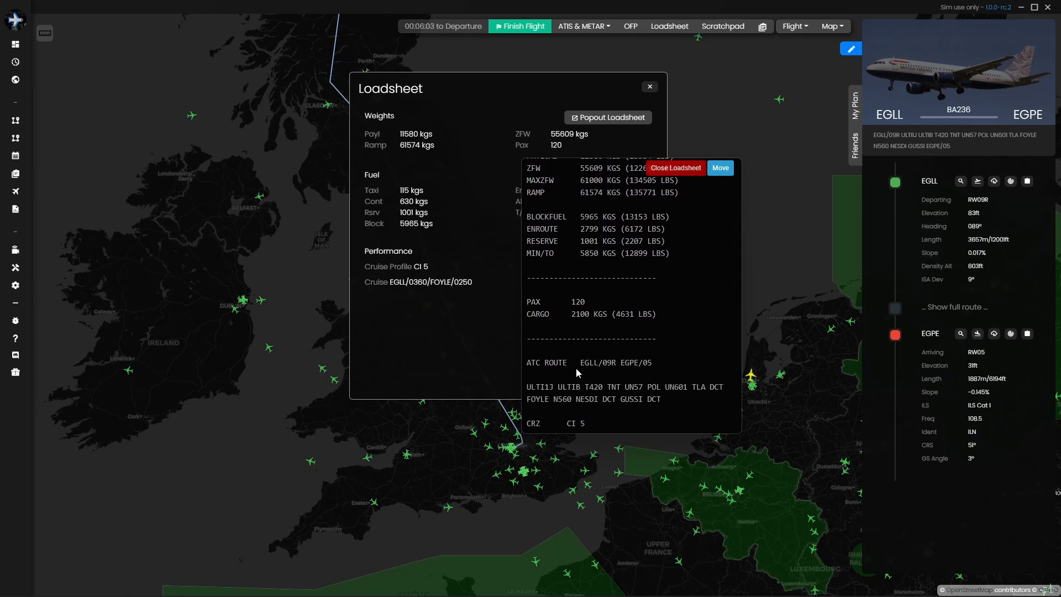
pyautogui.scroll(-1, 574, 358)
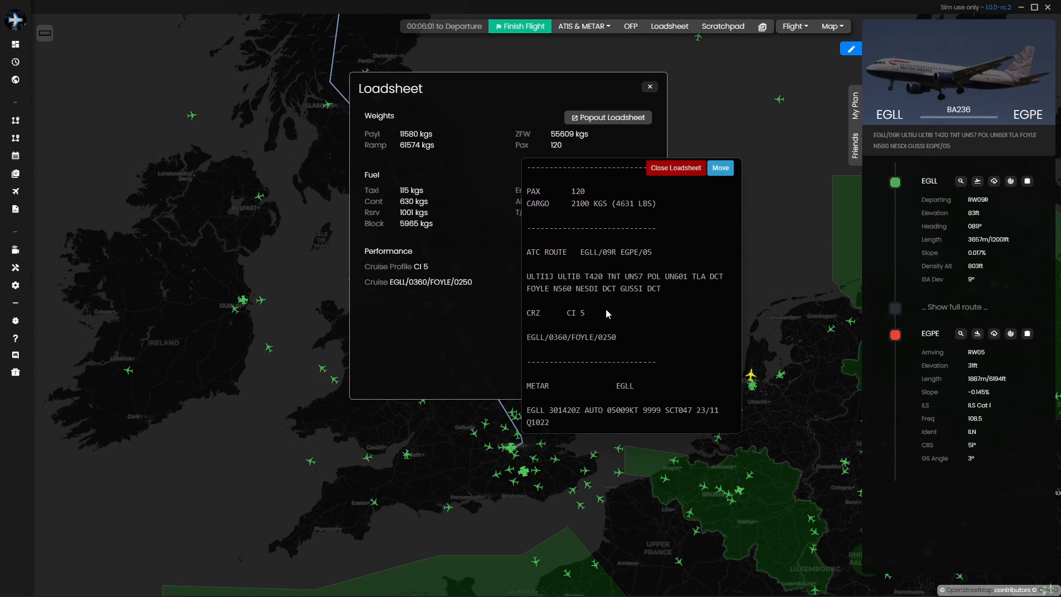
pyautogui.scroll(-4, 631, 296)
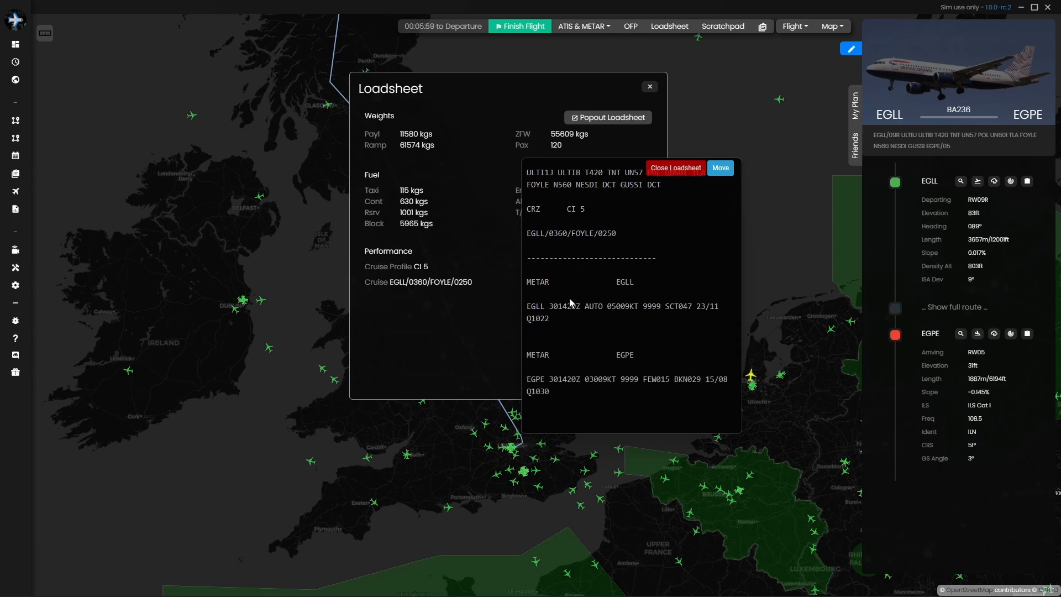
pyautogui.scroll(10, 629, 299)
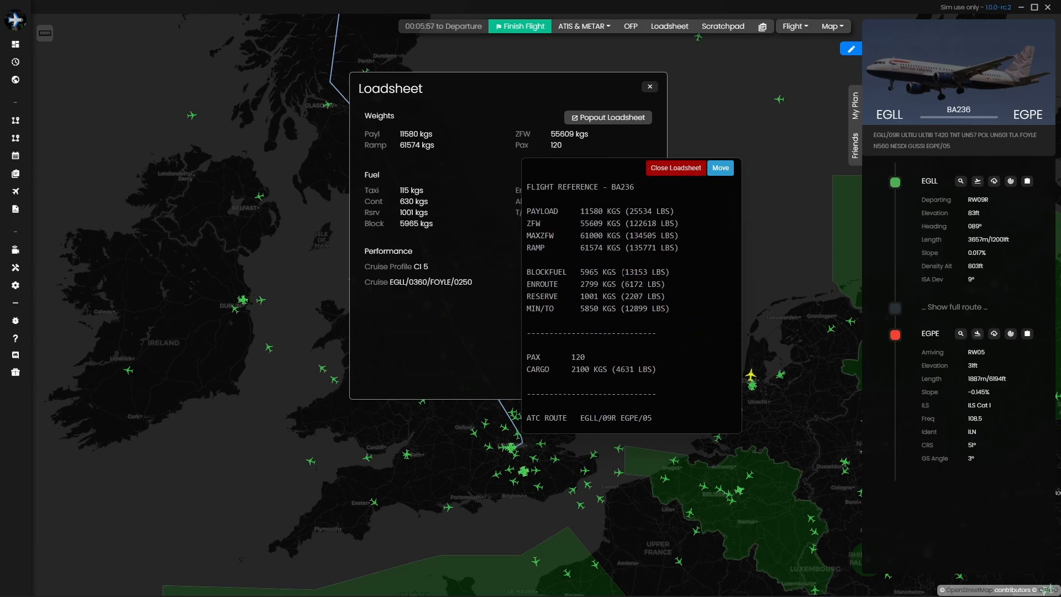
pyautogui.moveTo(720, 168); pyautogui.dragTo(333, 166)
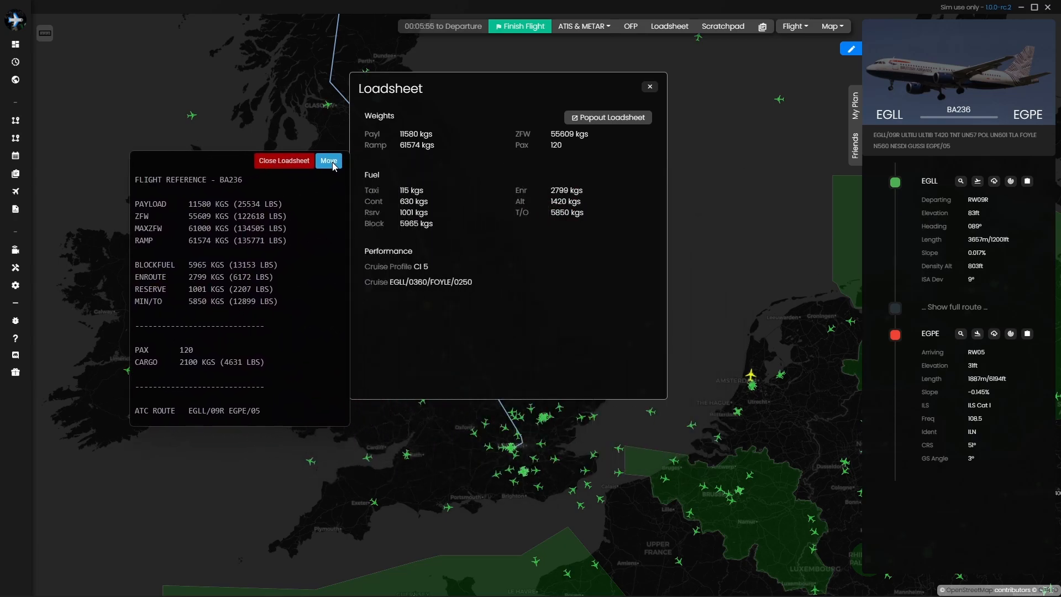
pyautogui.click(276, 164)
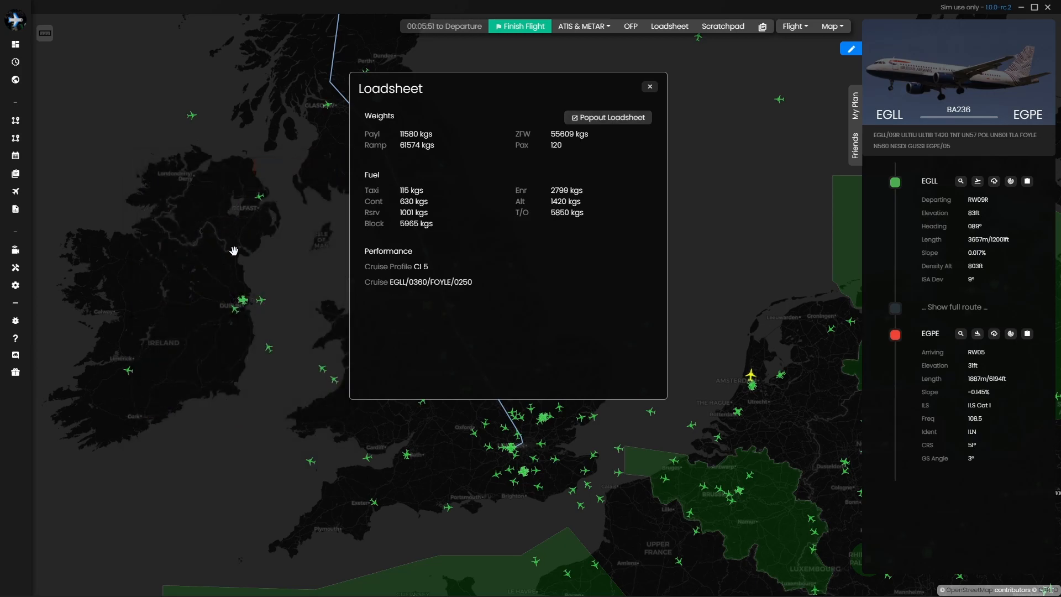
pyautogui.click(650, 88)
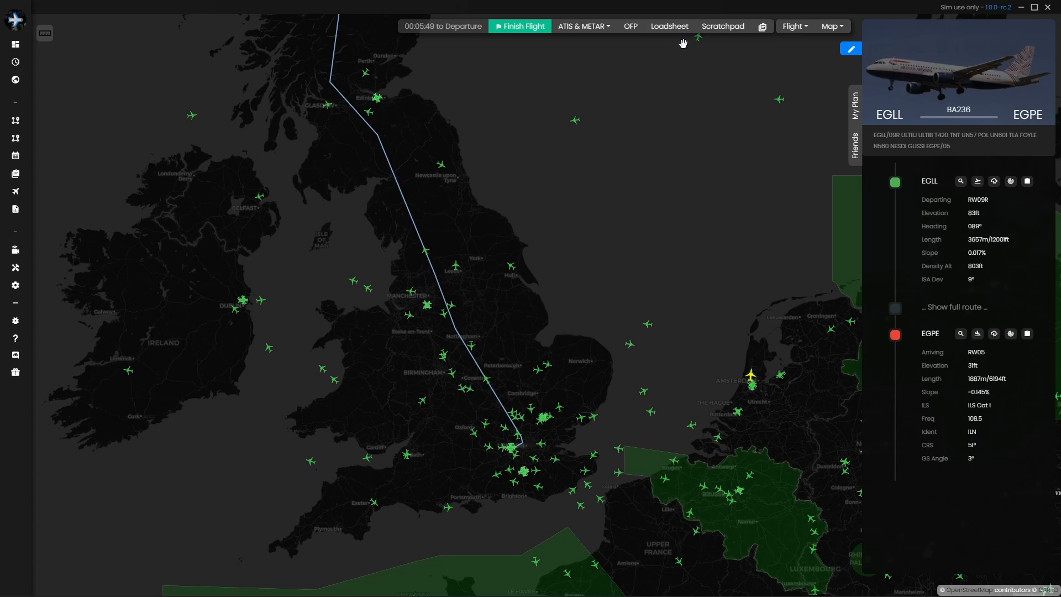
# Enter the test note "gkjsfng lnsgkln skgn sfkgn lsg ;" in the flight's scratchpad and close it.
pyautogui.click(722, 29)
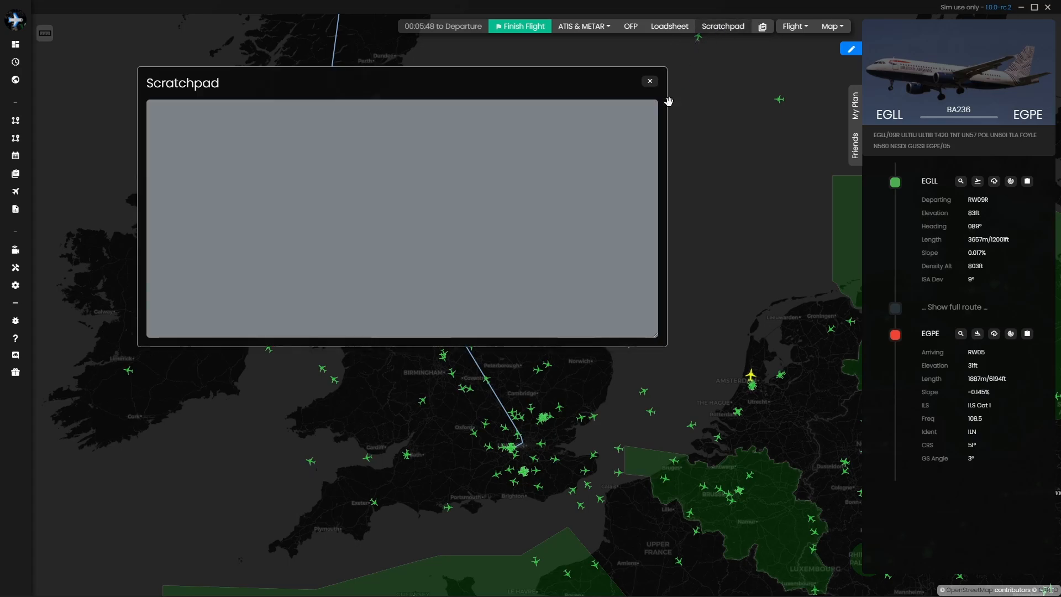
pyautogui.click(223, 168)
pyautogui.write('gkjsfng lnsgkln skgn sfkgn lsg ;')
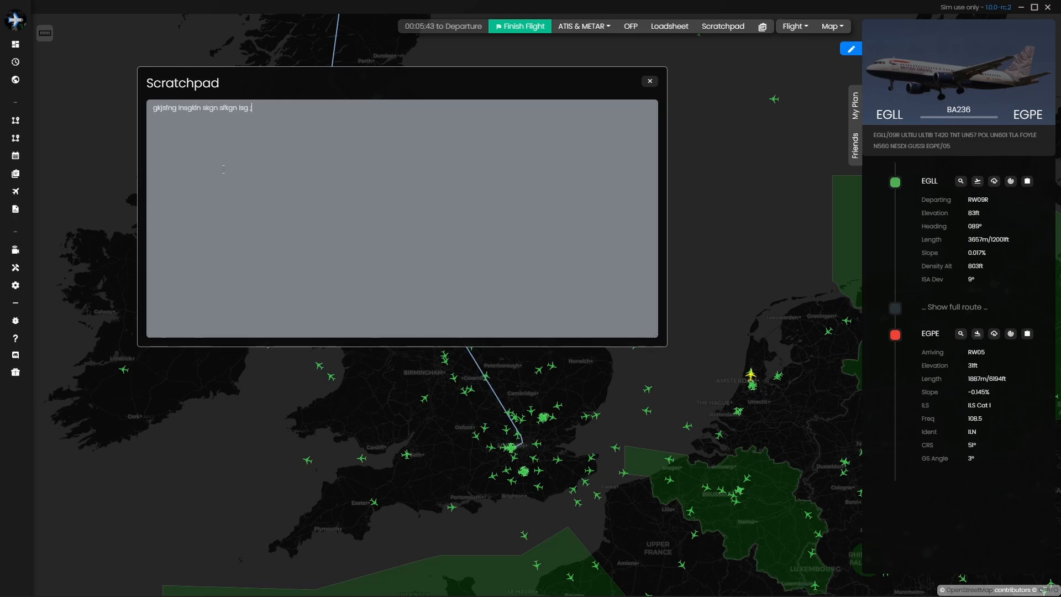
pyautogui.click(650, 81)
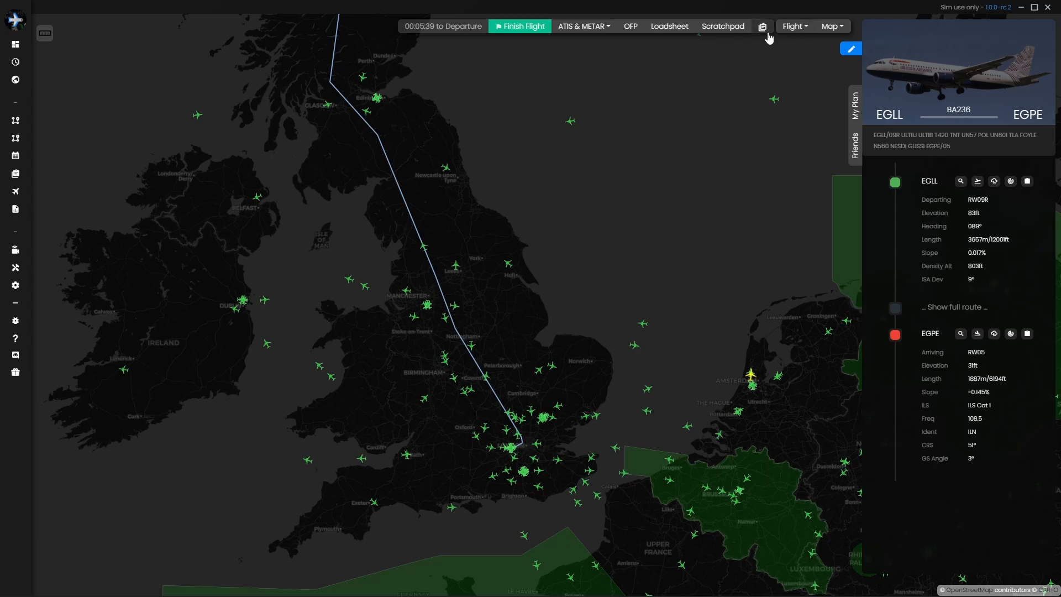
# Open flight BA236 for editing, look over its full route from EGLL to EGPE, and update the plan.
pyautogui.click(791, 29)
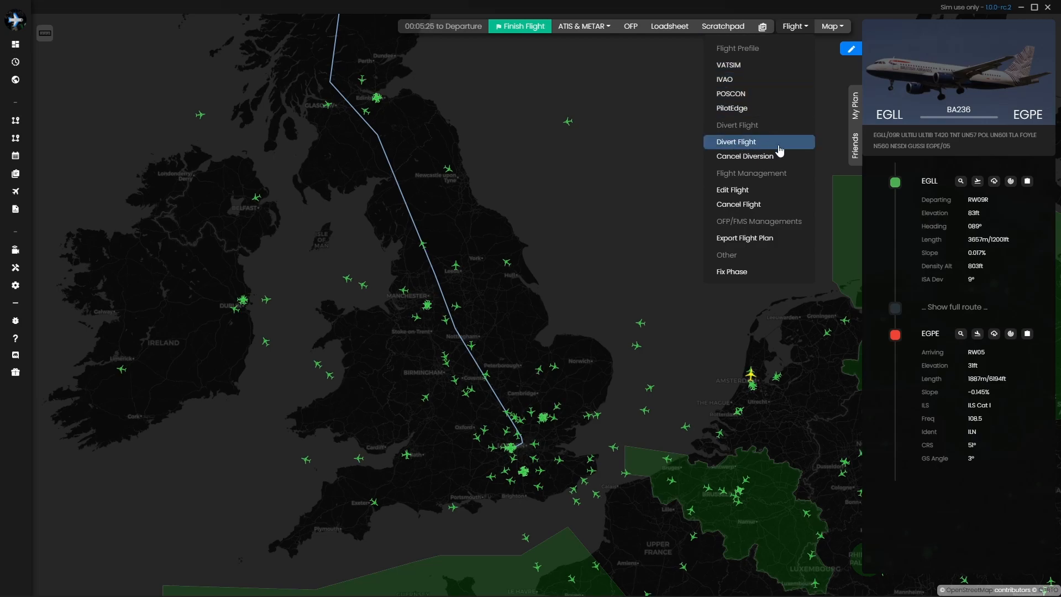
pyautogui.click(773, 193)
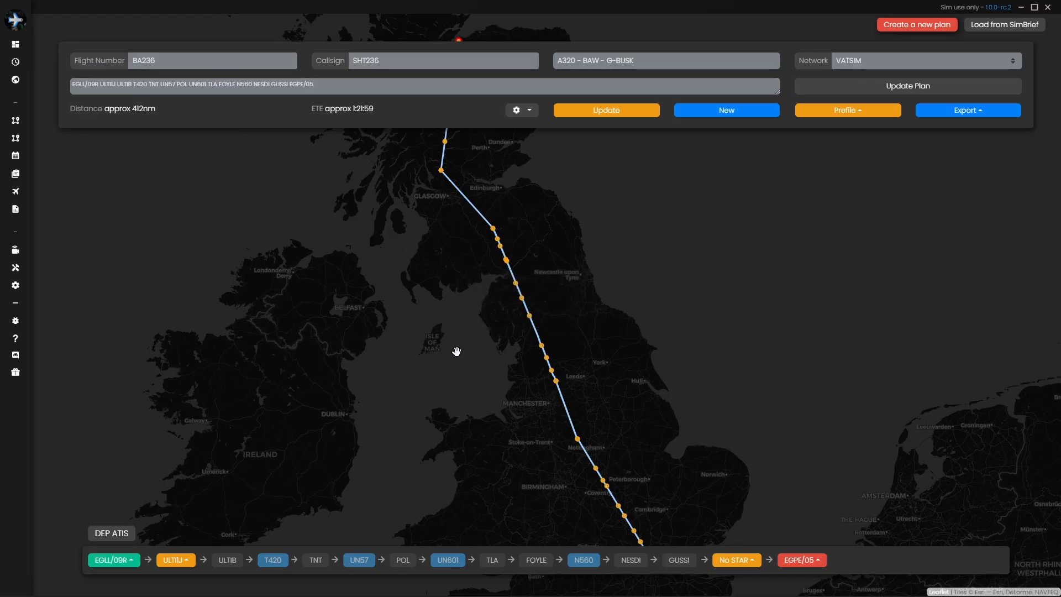
pyautogui.moveTo(456, 351); pyautogui.dragTo(343, 265)
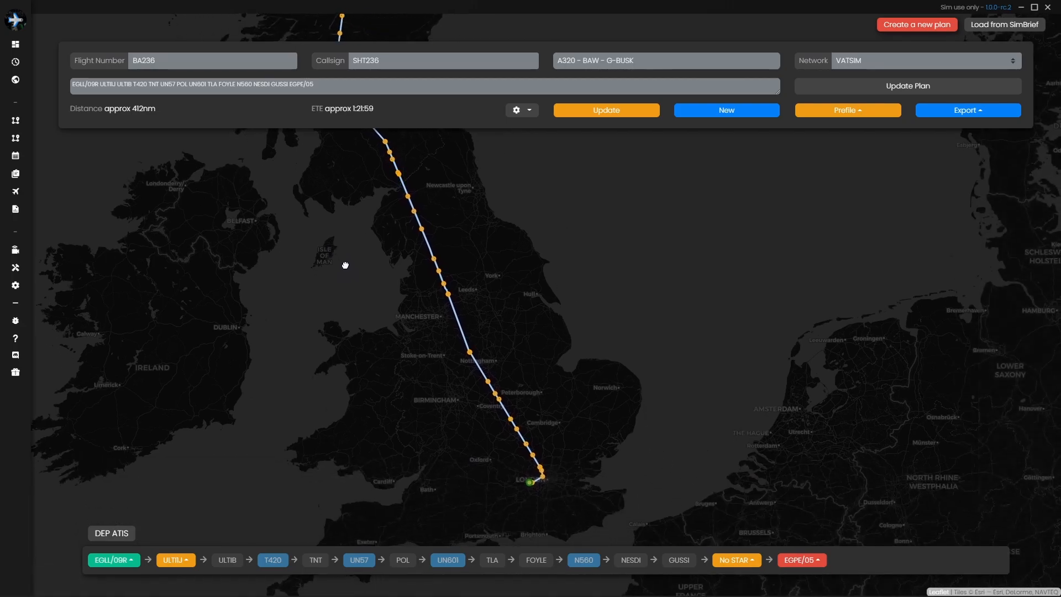
pyautogui.scroll(-1, 343, 265)
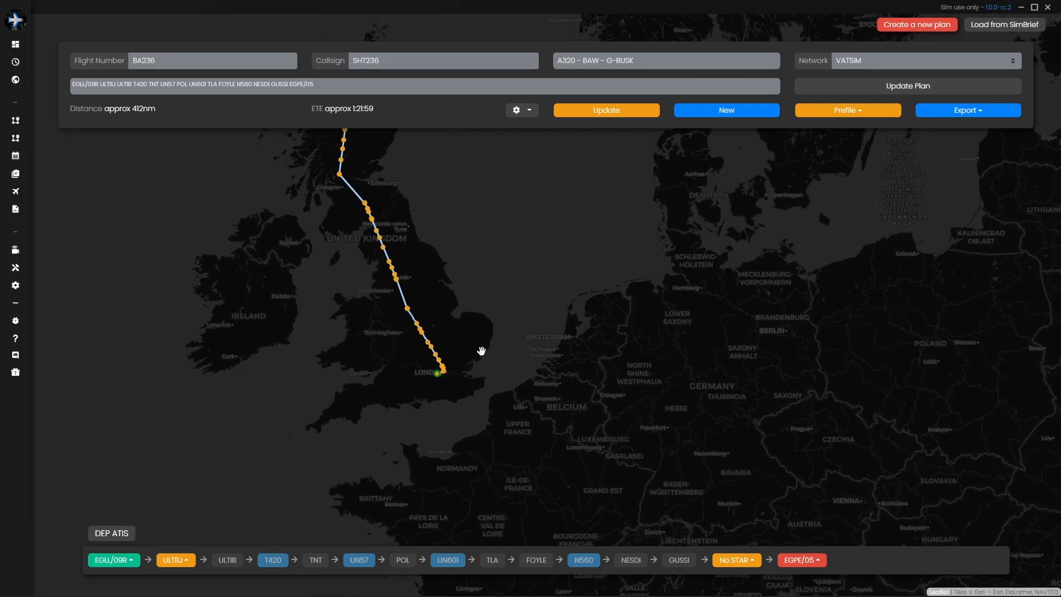
pyautogui.moveTo(576, 260); pyautogui.dragTo(596, 282)
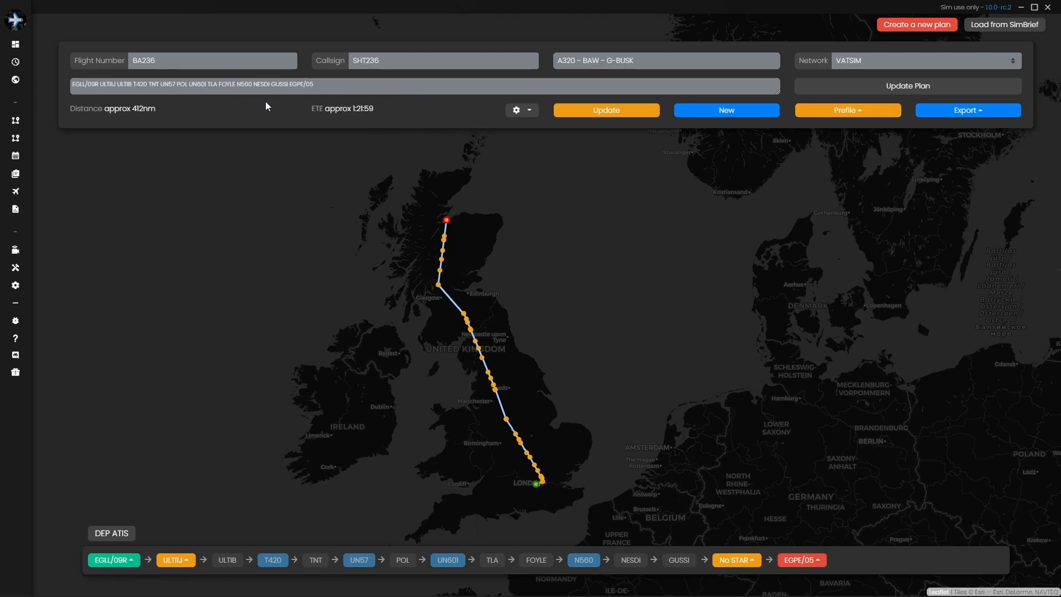
pyautogui.click(622, 111)
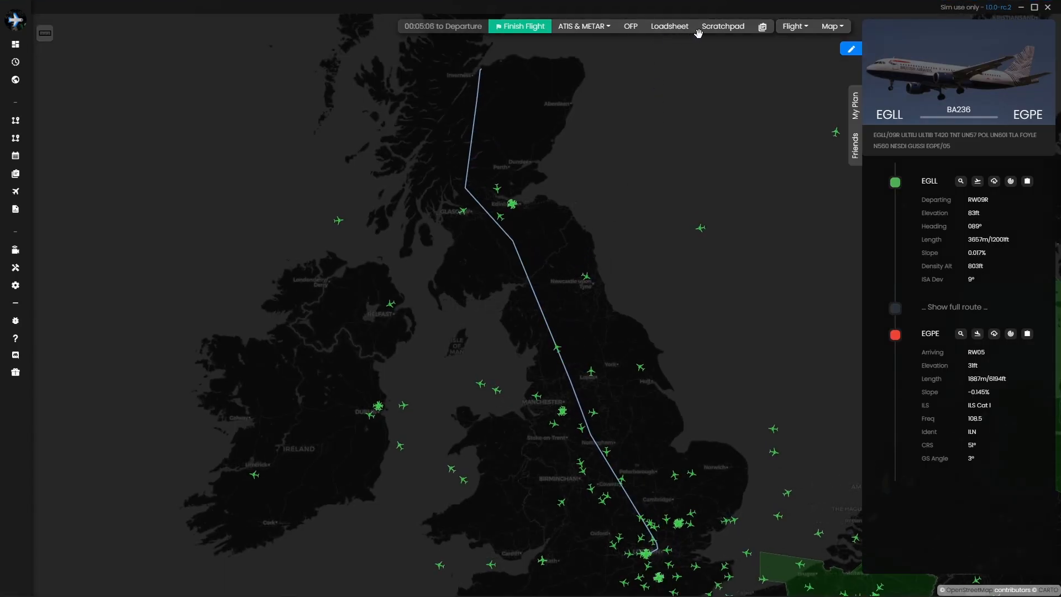
pyautogui.click(794, 29)
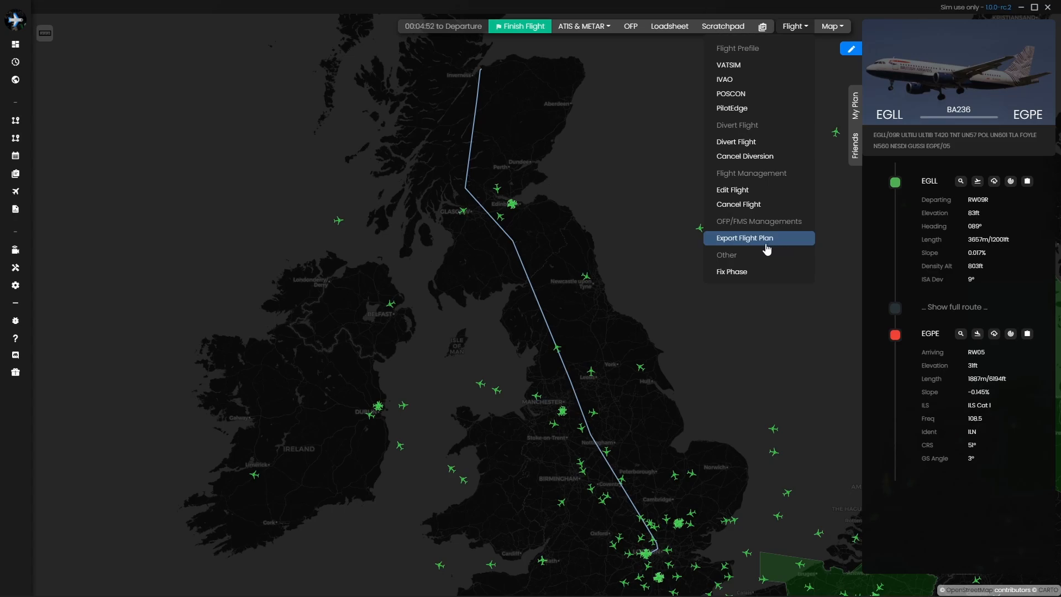
pyautogui.click(659, 219)
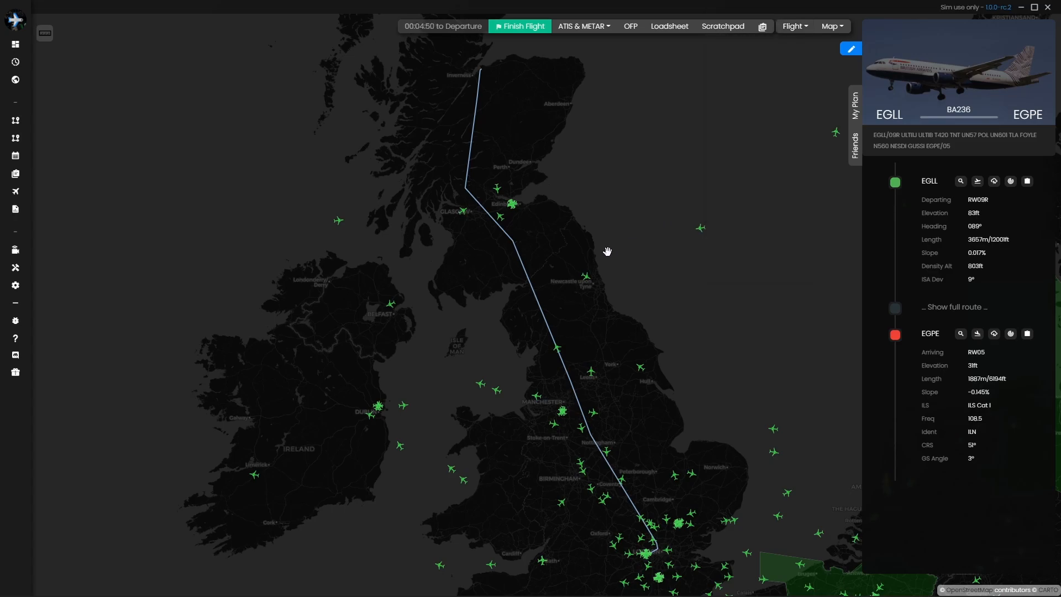
# Turn on the map's weather overlay and examine it over the UK and nearby Europe.
pyautogui.click(833, 29)
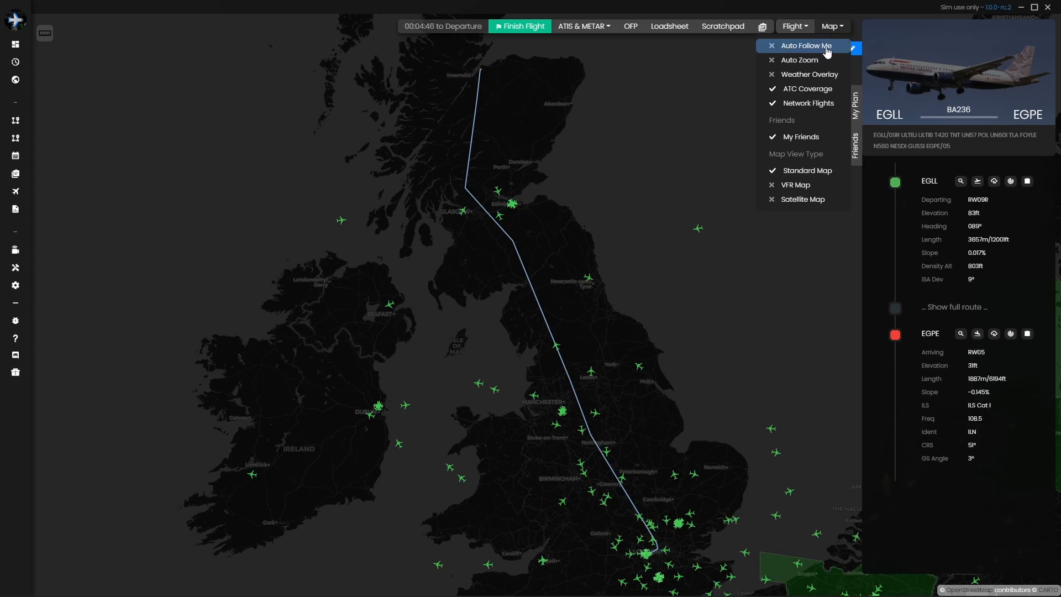
pyautogui.click(812, 75)
pyautogui.moveTo(722, 307); pyautogui.dragTo(648, 146)
pyautogui.scroll(-1, 720, 245)
pyautogui.moveTo(739, 310); pyautogui.dragTo(670, 320)
pyautogui.moveTo(576, 163); pyautogui.dragTo(639, 348)
pyautogui.moveTo(505, 159); pyautogui.dragTo(639, 341)
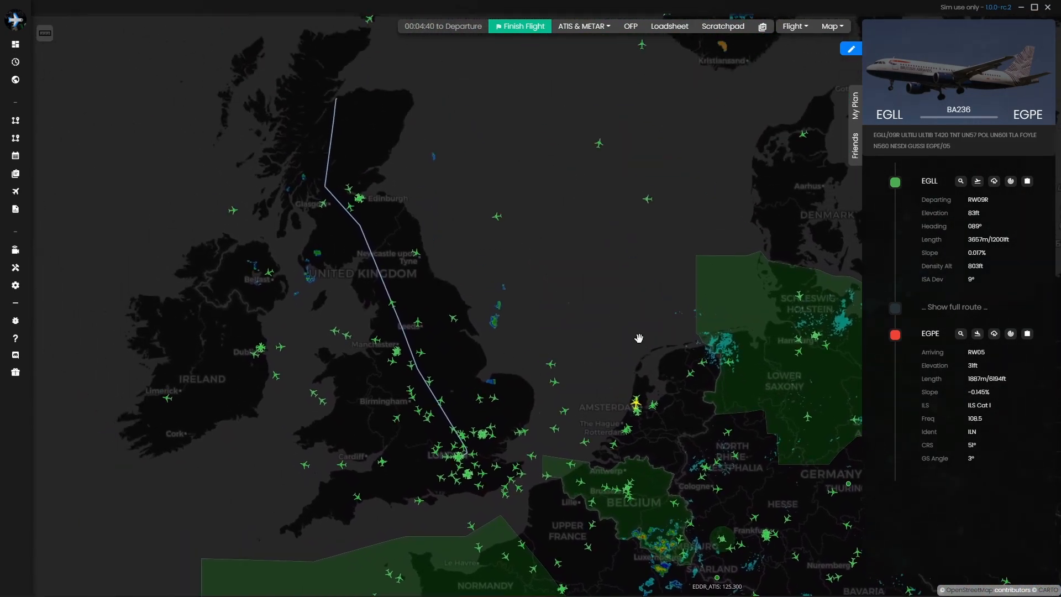
# Turn off the weather overlay and bring the BA236 route over Britain back into view.
pyautogui.click(828, 26)
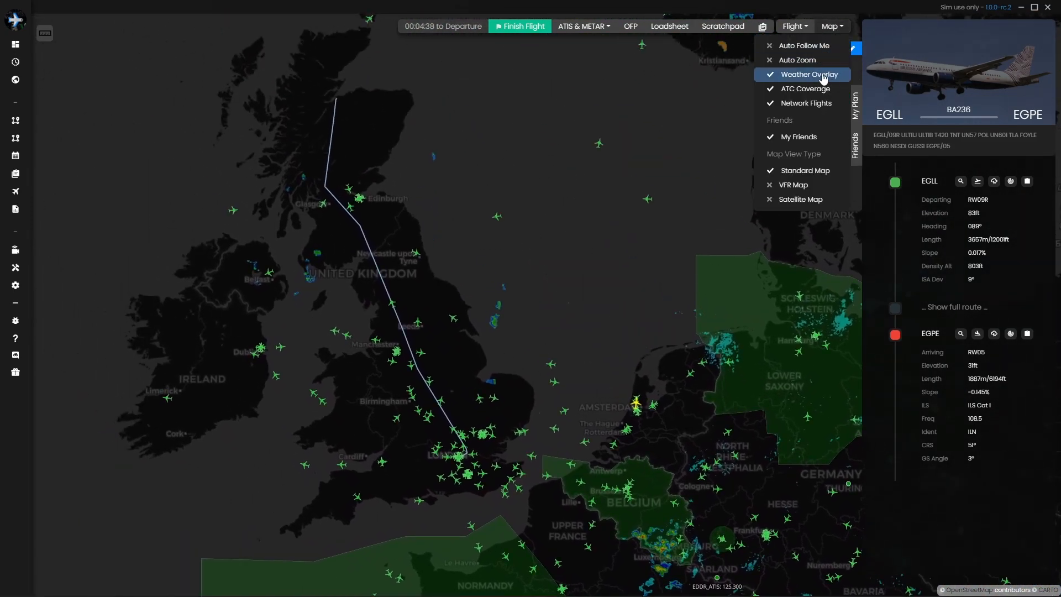
pyautogui.click(814, 76)
pyautogui.moveTo(621, 161); pyautogui.dragTo(689, 152)
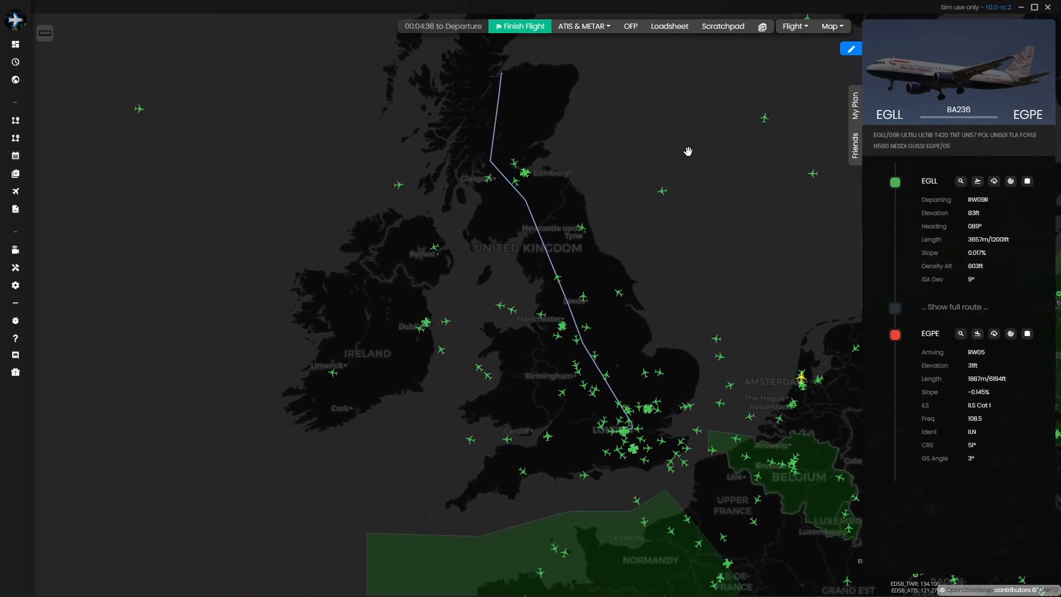
# Hide the ATC coverage and the network flights on the live map.
pyautogui.click(835, 28)
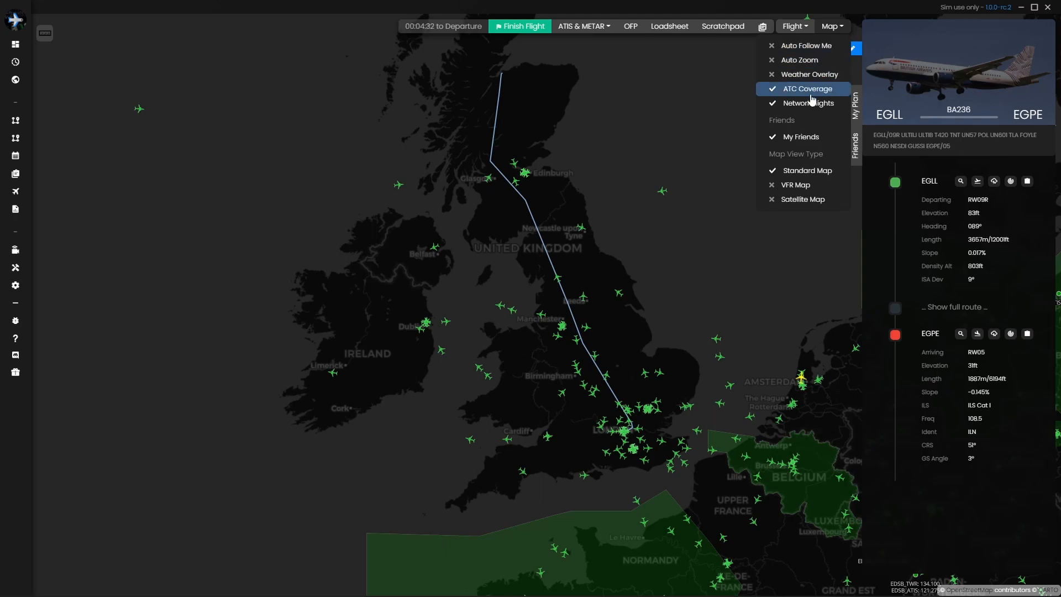
pyautogui.click(816, 90)
pyautogui.click(833, 28)
pyautogui.click(798, 110)
pyautogui.moveTo(699, 268); pyautogui.dragTo(500, 185)
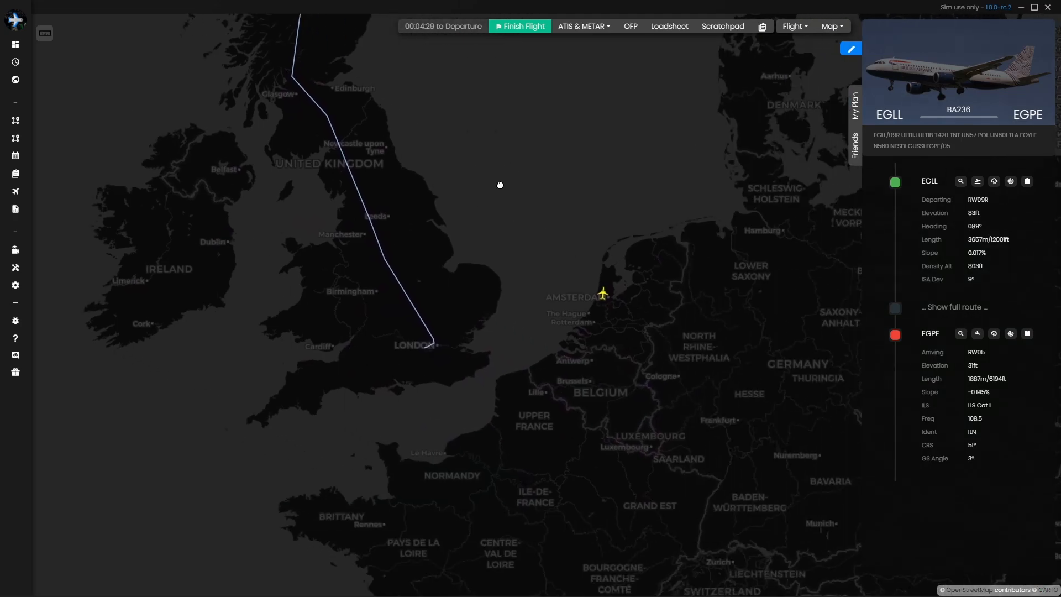
# View the flight details of the friend's yellow aircraft near Amsterdam and survey the uncluttered map.
pyautogui.moveTo(603, 294)
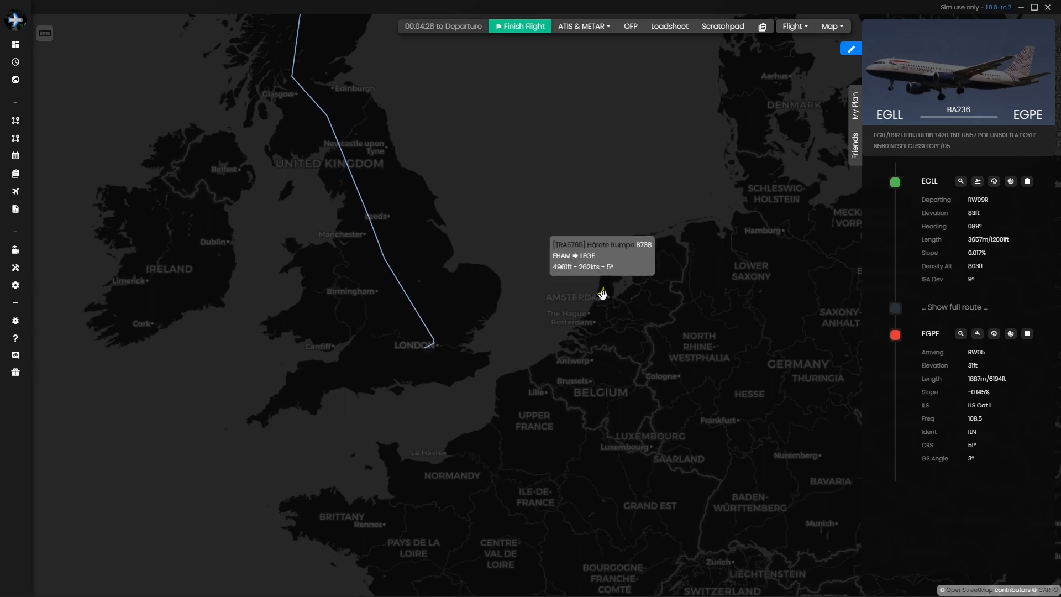
pyautogui.moveTo(509, 266); pyautogui.dragTo(469, 185)
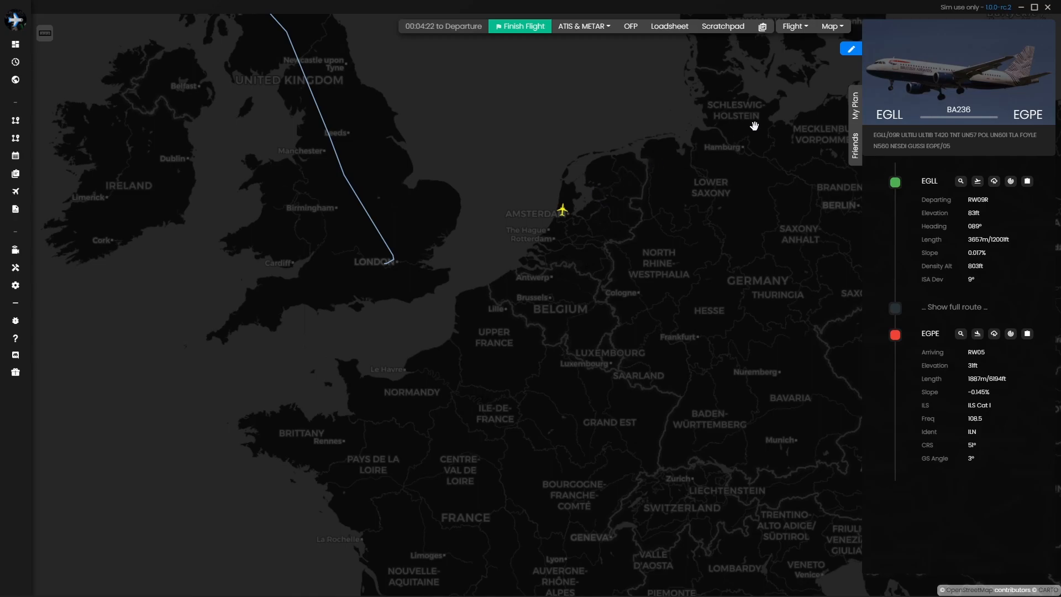
pyautogui.scroll(-3, 551, 279)
pyautogui.moveTo(390, 314); pyautogui.dragTo(748, 243)
pyautogui.scroll(3, 420, 339)
pyautogui.scroll(1, 417, 243)
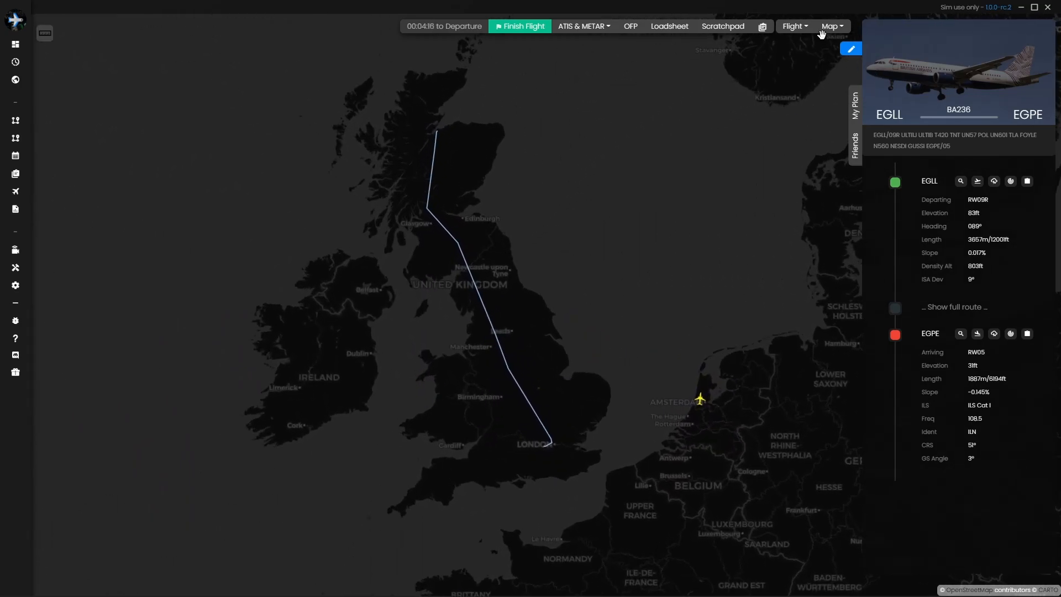
# Show the ATC coverage and the network flights on the map again.
pyautogui.click(828, 28)
pyautogui.click(796, 90)
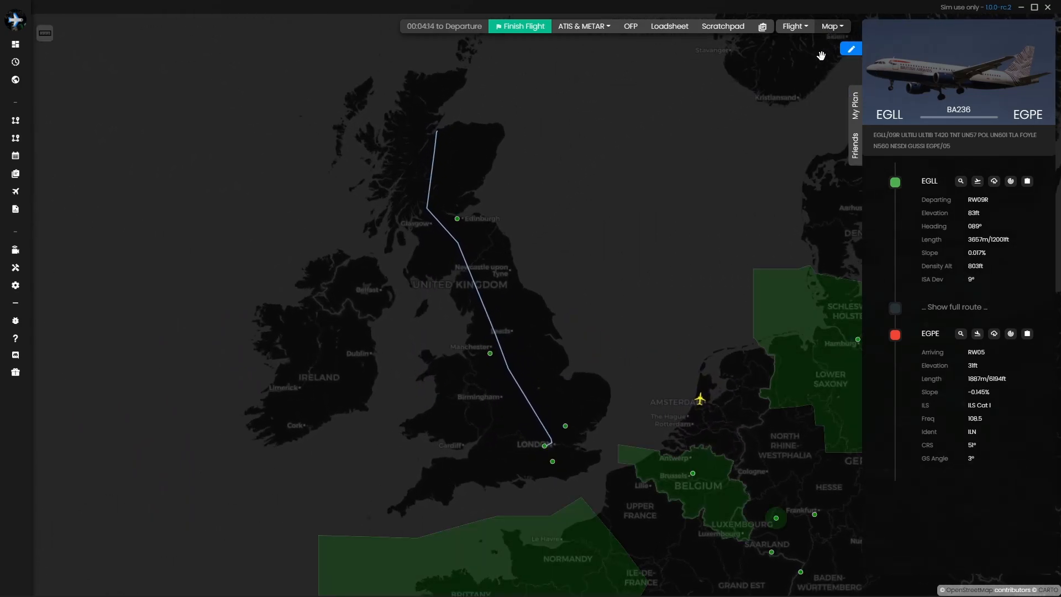
pyautogui.click(830, 26)
pyautogui.click(797, 103)
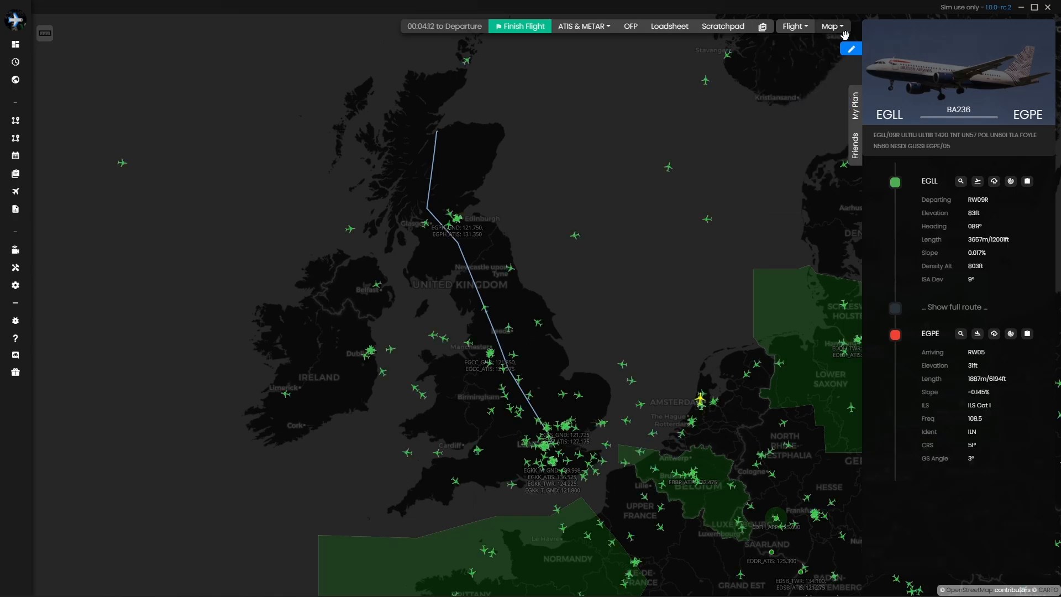
# Toggle the My Friends layer on the map off and back on.
pyautogui.click(830, 27)
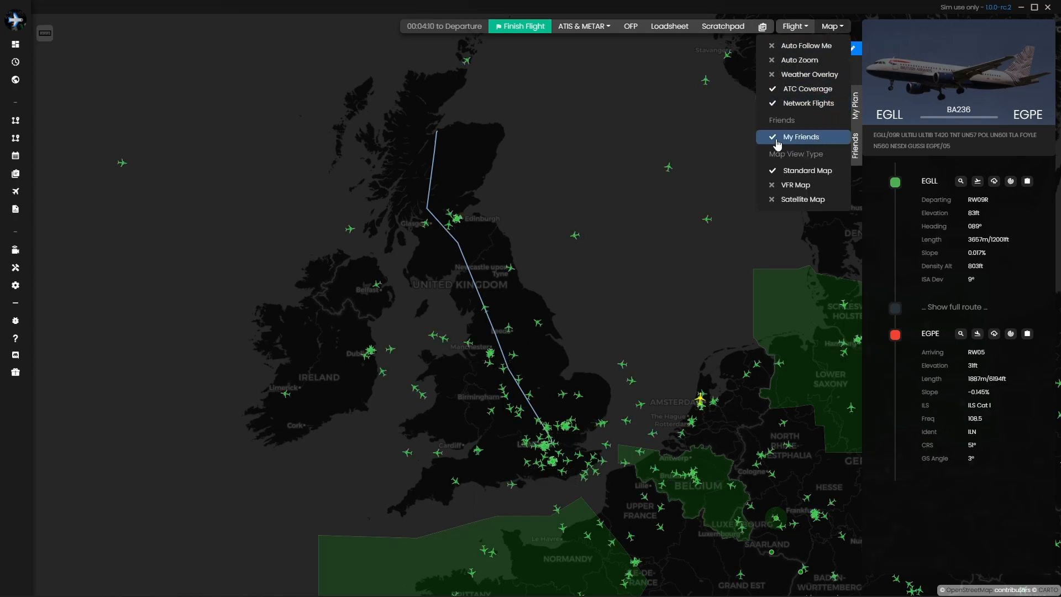
pyautogui.click(809, 137)
pyautogui.click(830, 26)
pyautogui.click(806, 137)
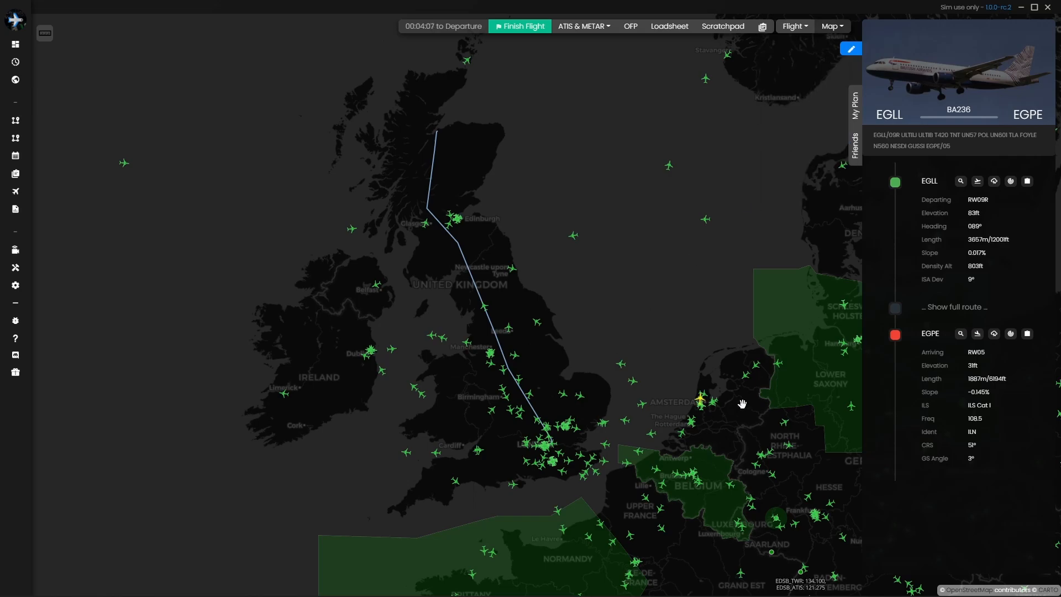
# Switch the map view type to VFR Map and examine the airspace and airfields along the route near Nottingham.
pyautogui.click(842, 32)
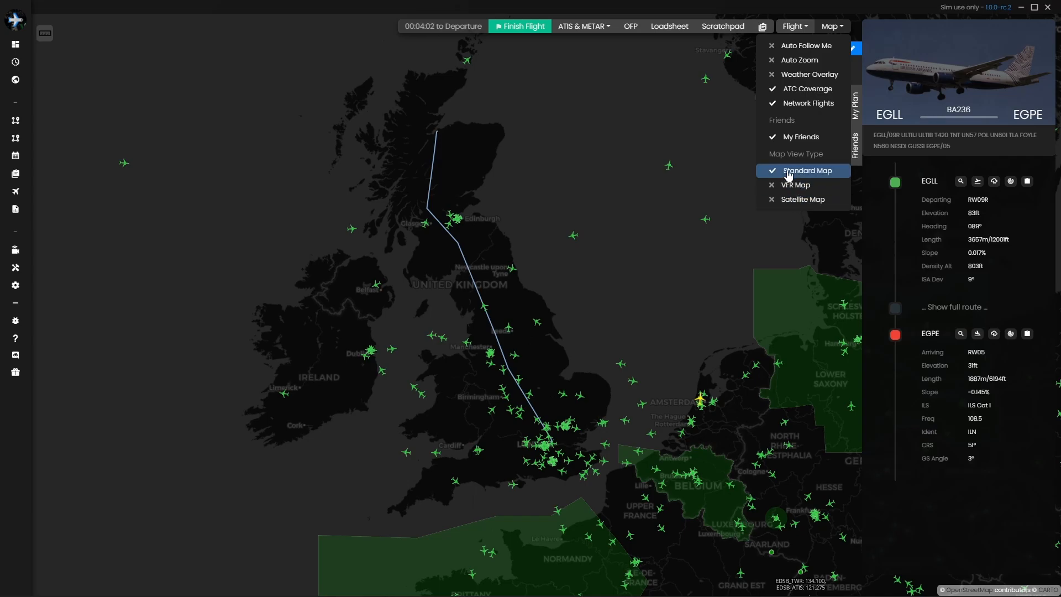
pyautogui.click(802, 185)
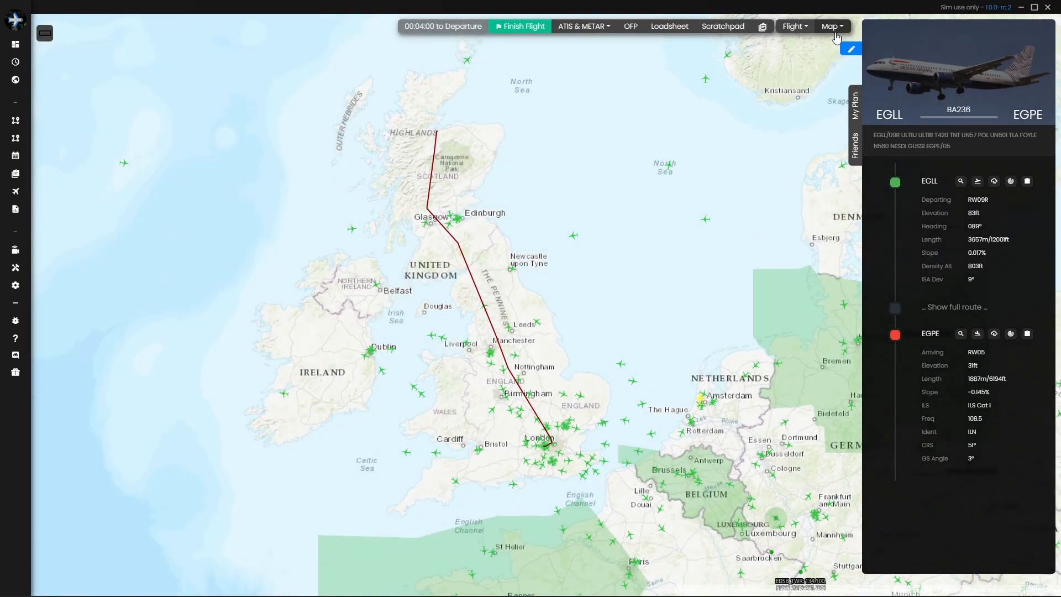
pyautogui.moveTo(648, 248); pyautogui.dragTo(635, 171)
pyautogui.scroll(5, 544, 250)
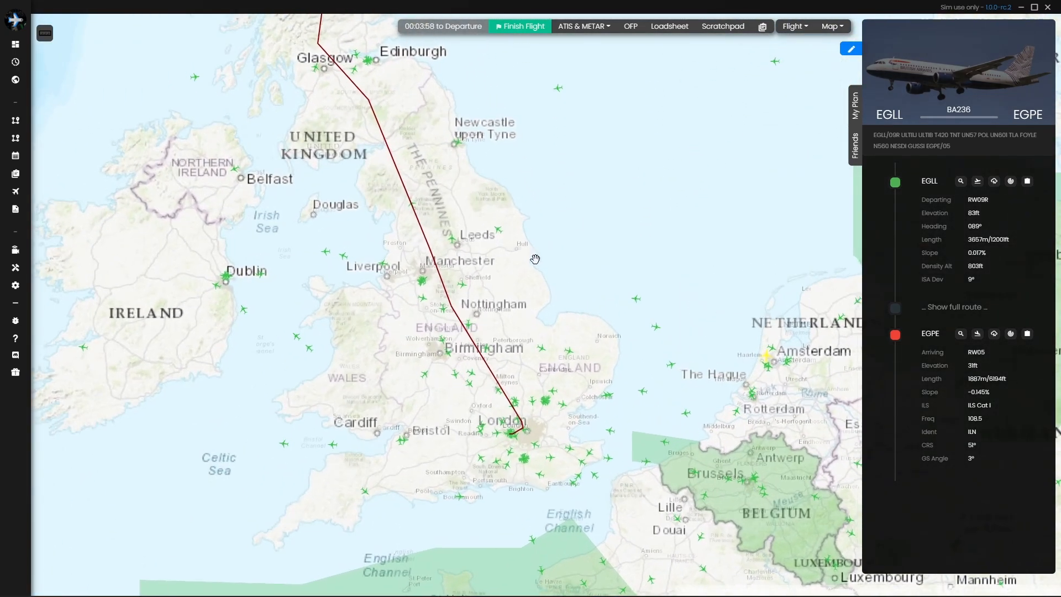
pyautogui.scroll(4, 459, 316)
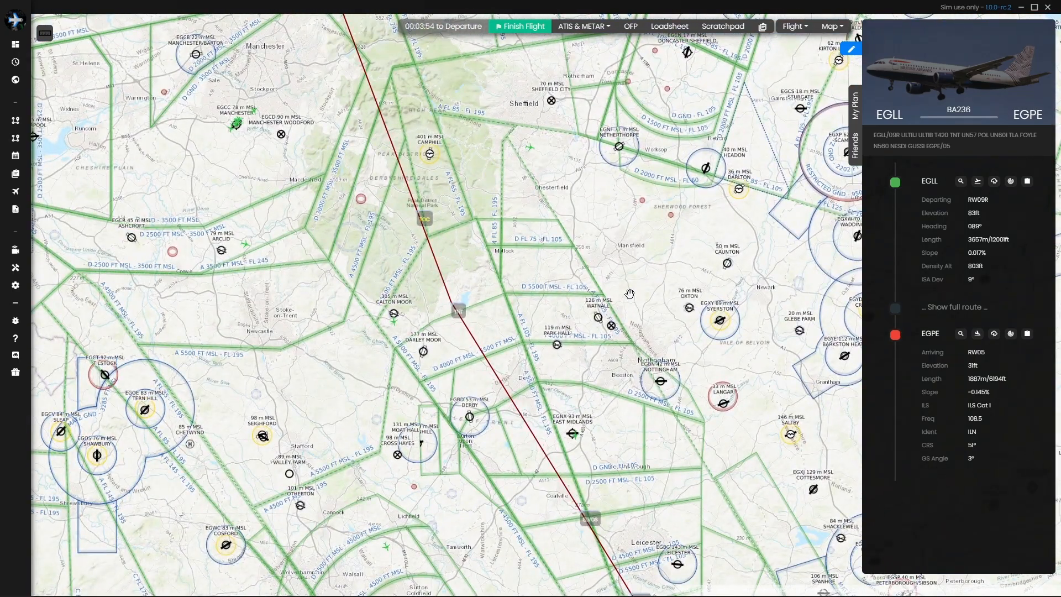
# Return the map view type to Standard Map, showing the route between London and northern England.
pyautogui.click(832, 26)
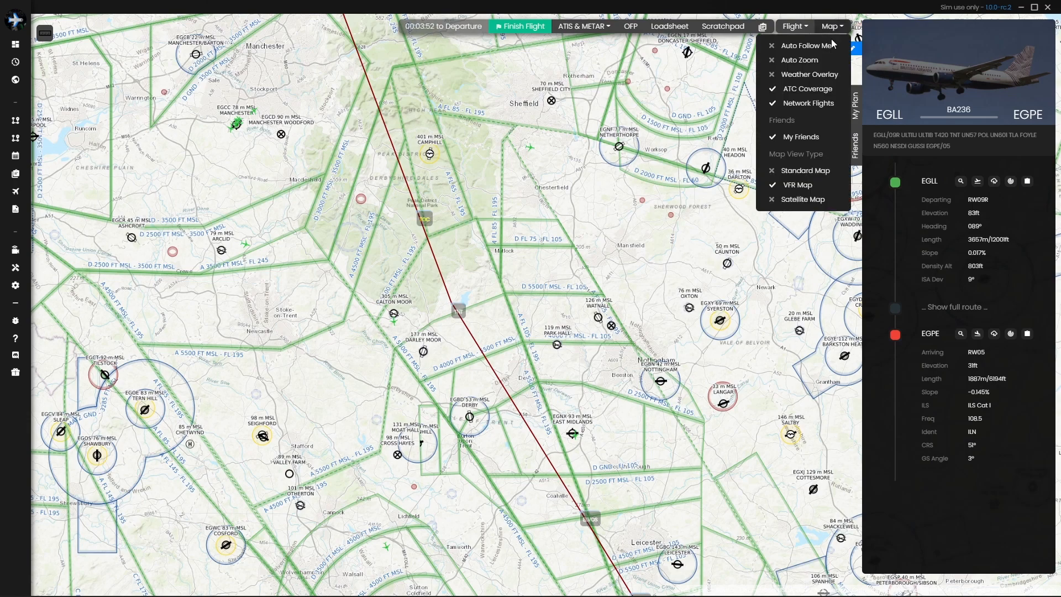
pyautogui.click(784, 183)
pyautogui.scroll(-6, 611, 355)
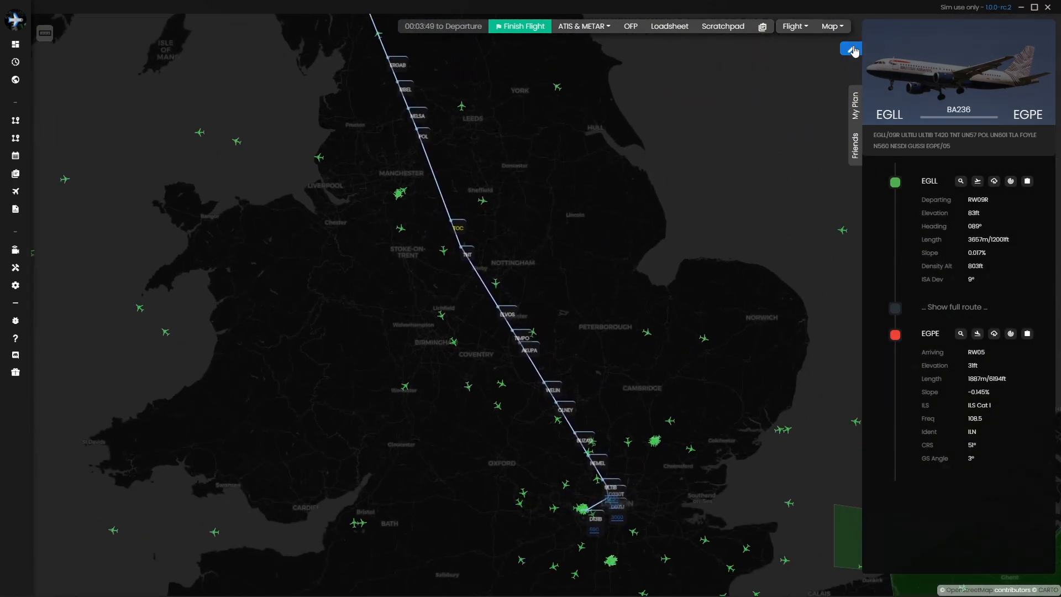
# Add the first listed friend to the flight and return to the flight plan details.
pyautogui.click(855, 148)
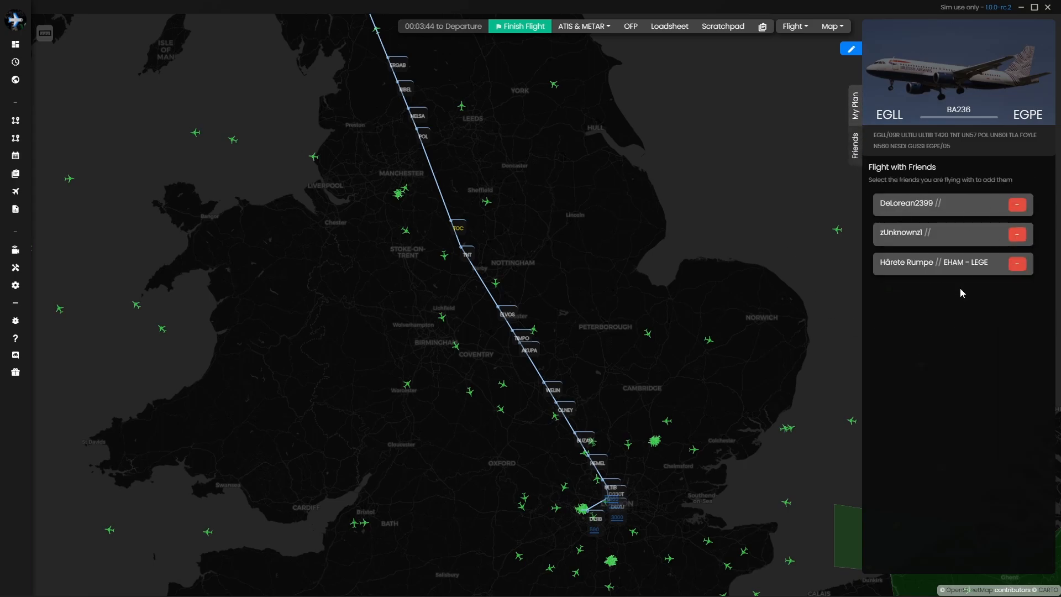
pyautogui.click(1015, 206)
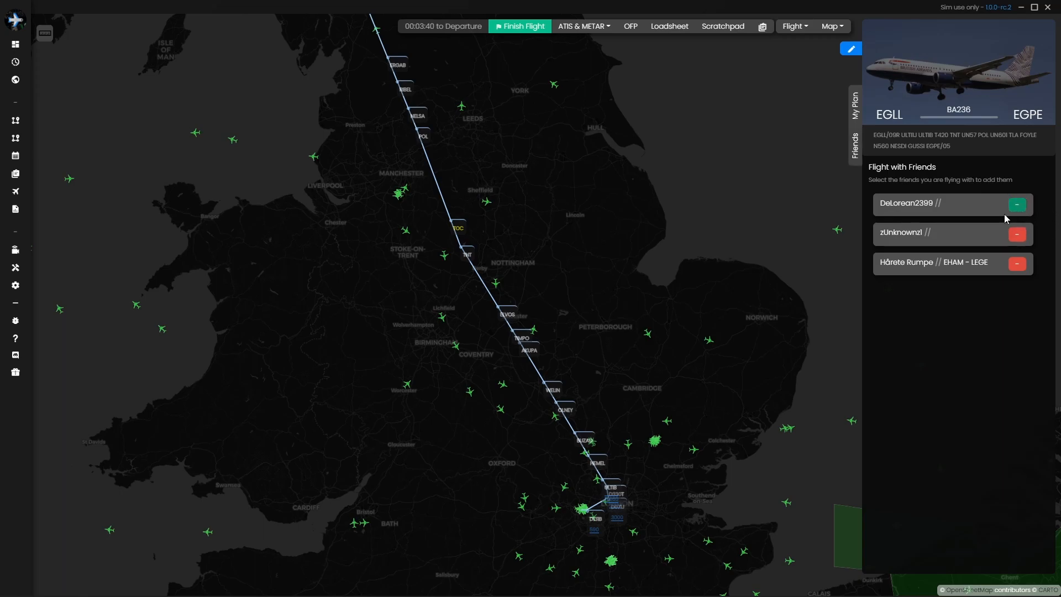
pyautogui.click(854, 105)
pyautogui.moveTo(707, 201); pyautogui.dragTo(637, 249)
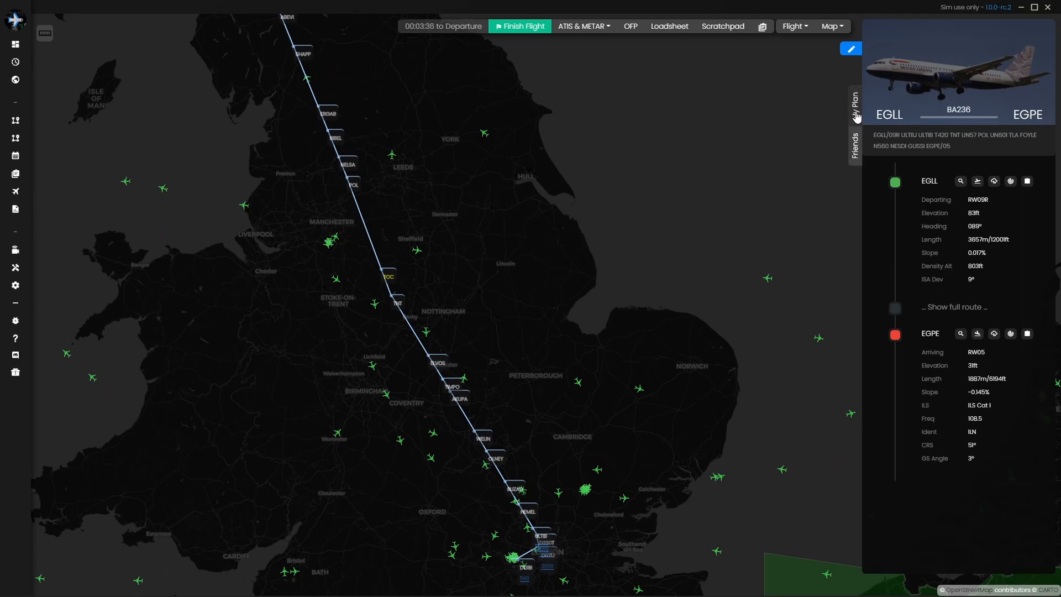
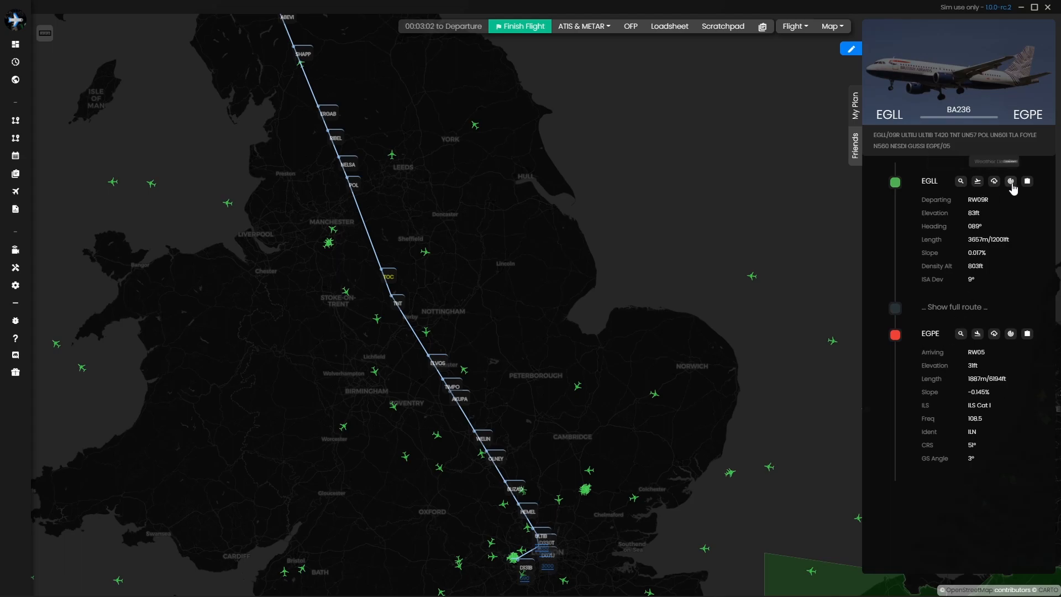
# Show the weather for departure airport EGLL, view its radio frequencies, and close the frequency list.
pyautogui.click(977, 183)
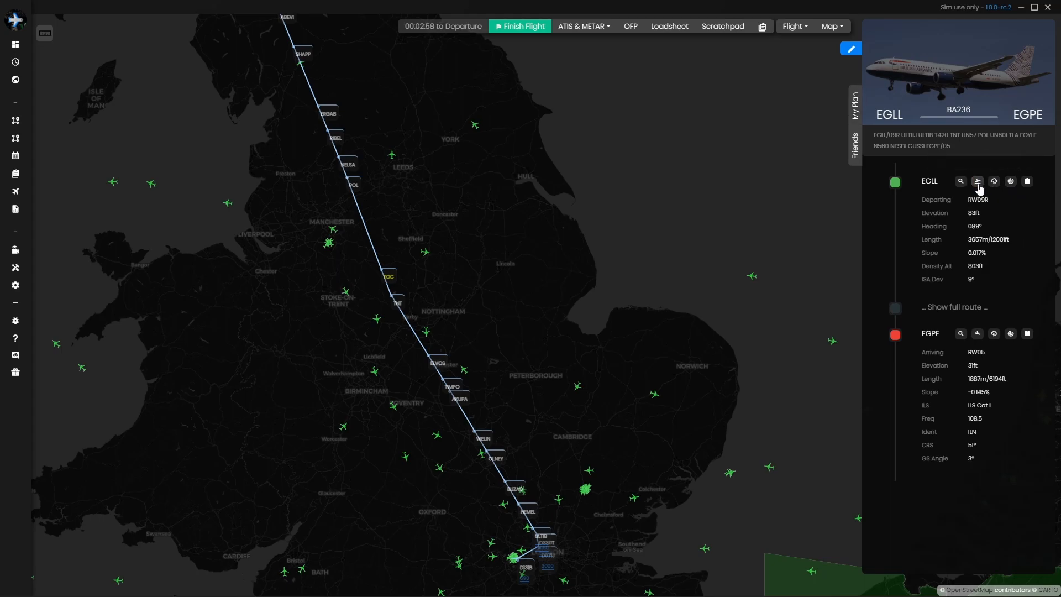
pyautogui.click(994, 184)
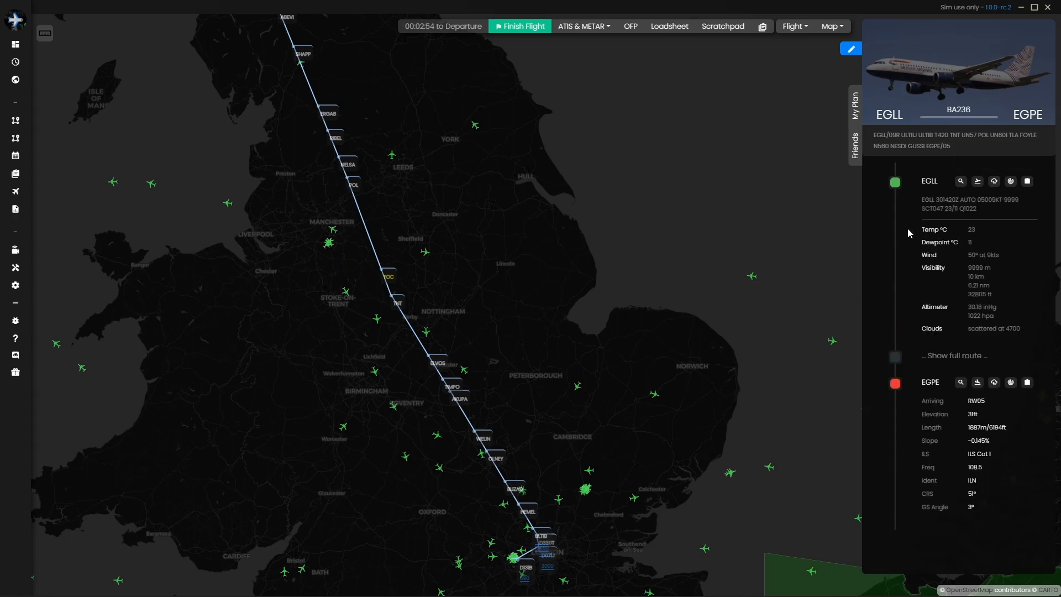
pyautogui.click(1011, 182)
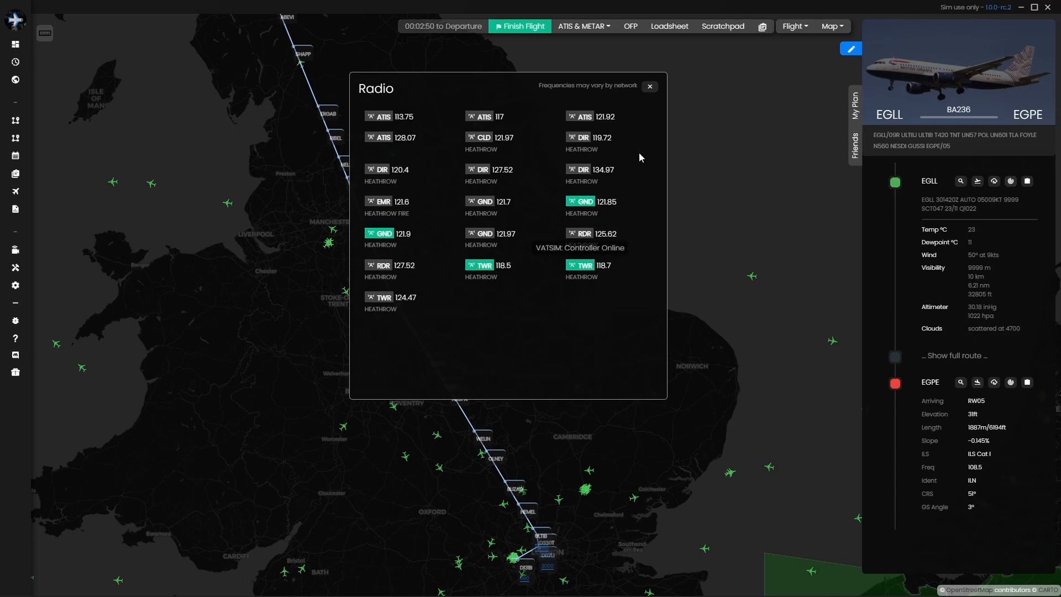
pyautogui.click(650, 86)
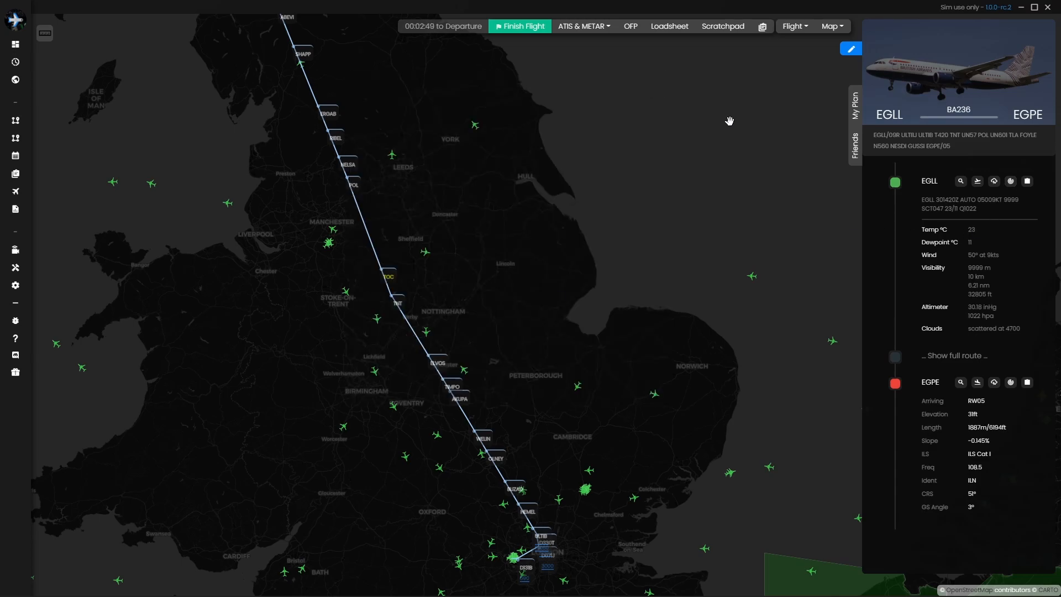
# Open the departure charts for EGLL, switch to the flight summary, and return to the flight map with its plan details.
pyautogui.click(1025, 185)
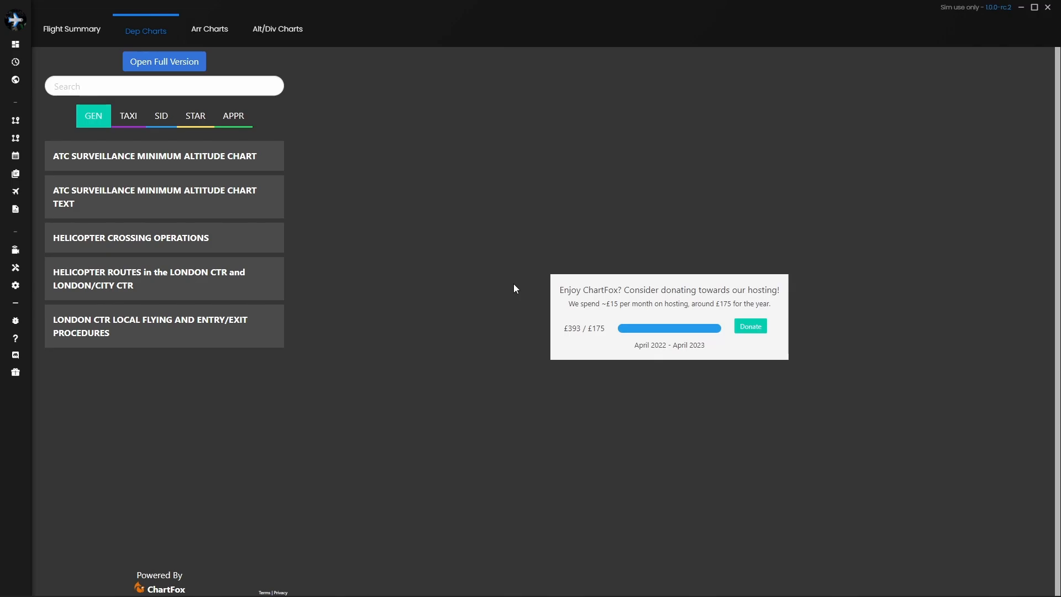
pyautogui.click(91, 36)
pyautogui.moveTo(31, 141)
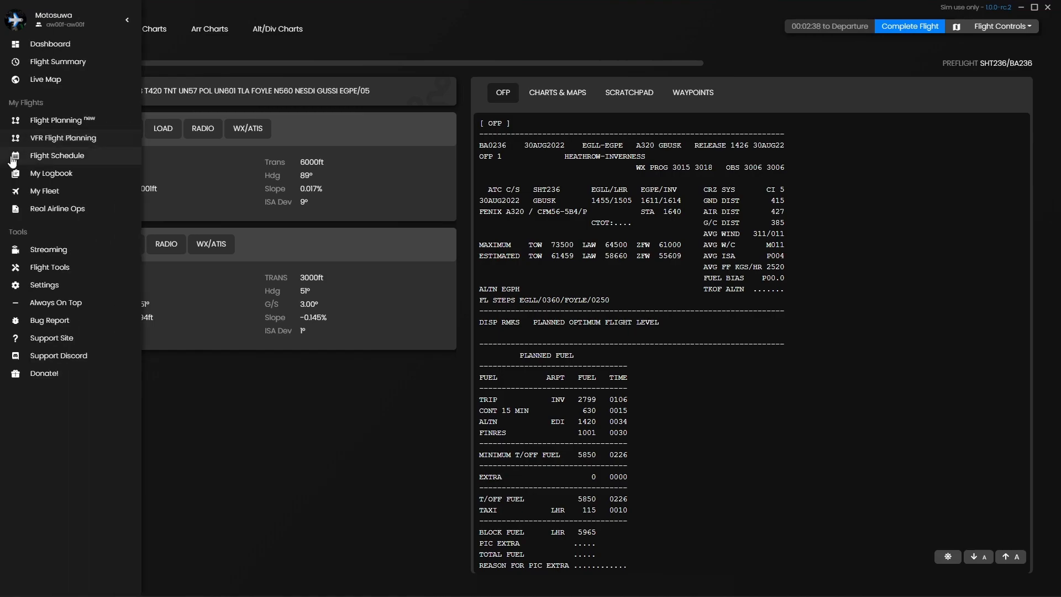
pyautogui.click(50, 62)
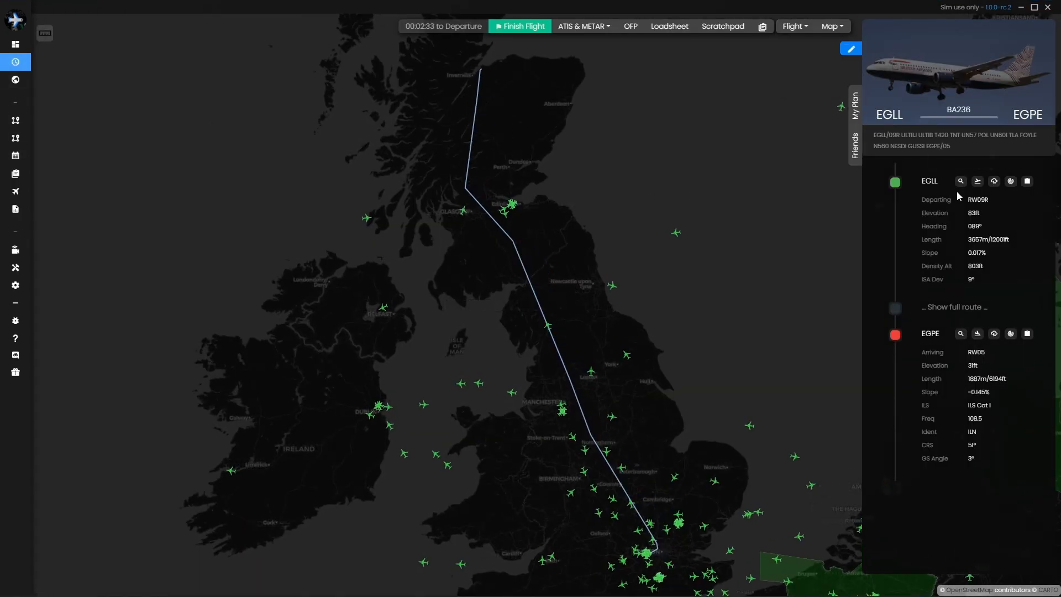
# Show the full route in the flight plan, look through its waypoints, and hide the full route again.
pyautogui.click(954, 308)
pyautogui.scroll(-10, 955, 312)
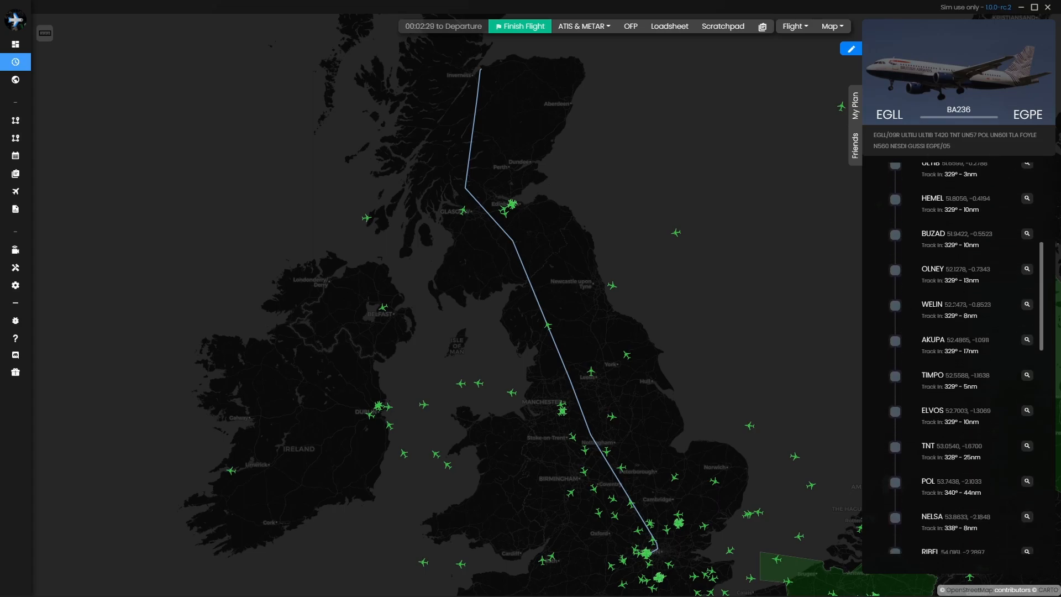
pyautogui.scroll(10, 955, 313)
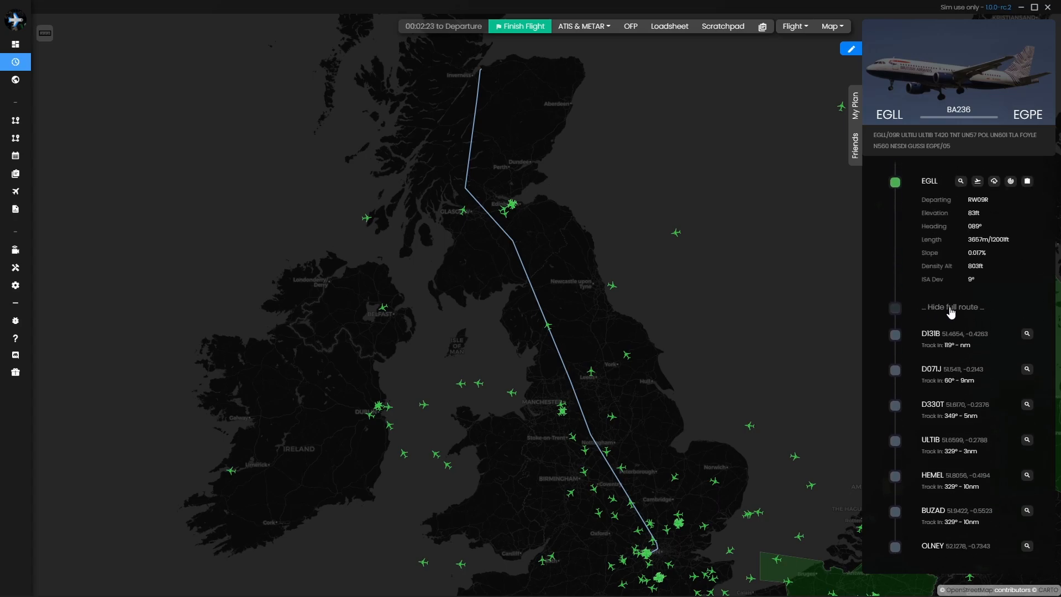
pyautogui.click(957, 313)
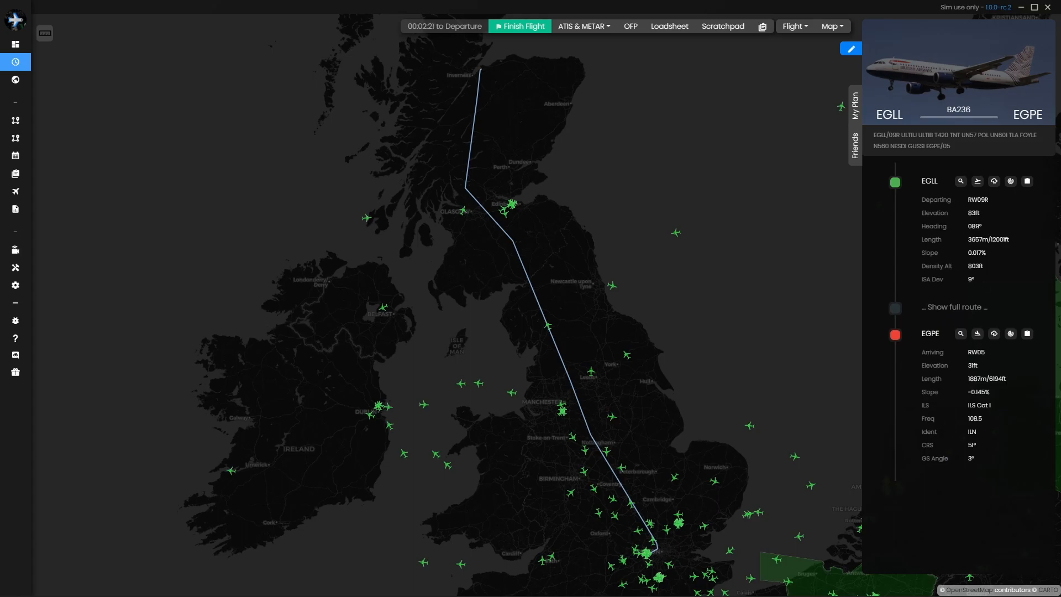
# Focus the map on departure airport EGLL and examine its runways, taxiways and numbered stands in close detail.
pyautogui.click(960, 181)
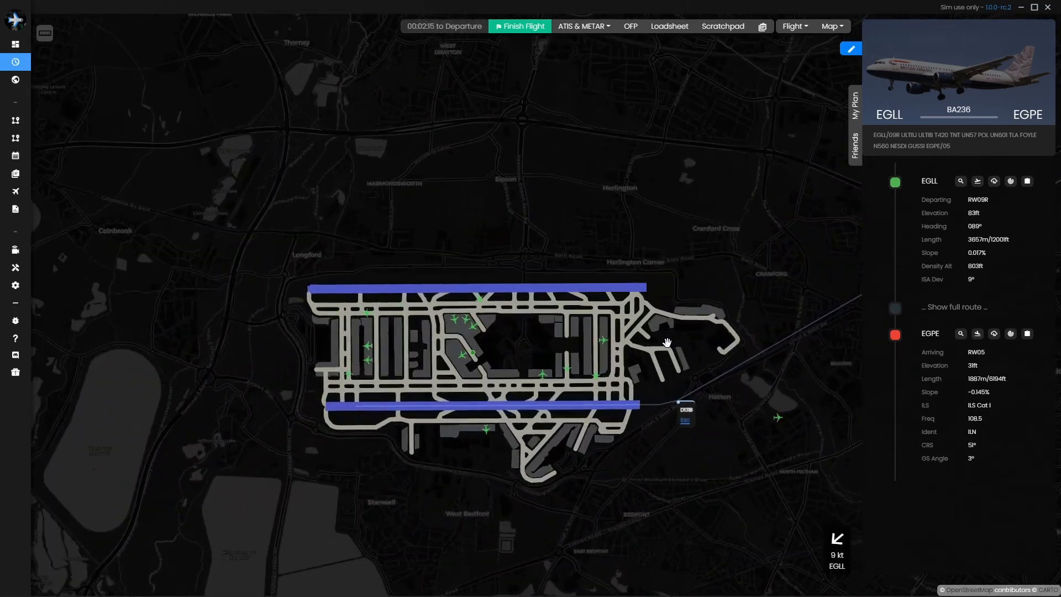
pyautogui.scroll(1, 540, 359)
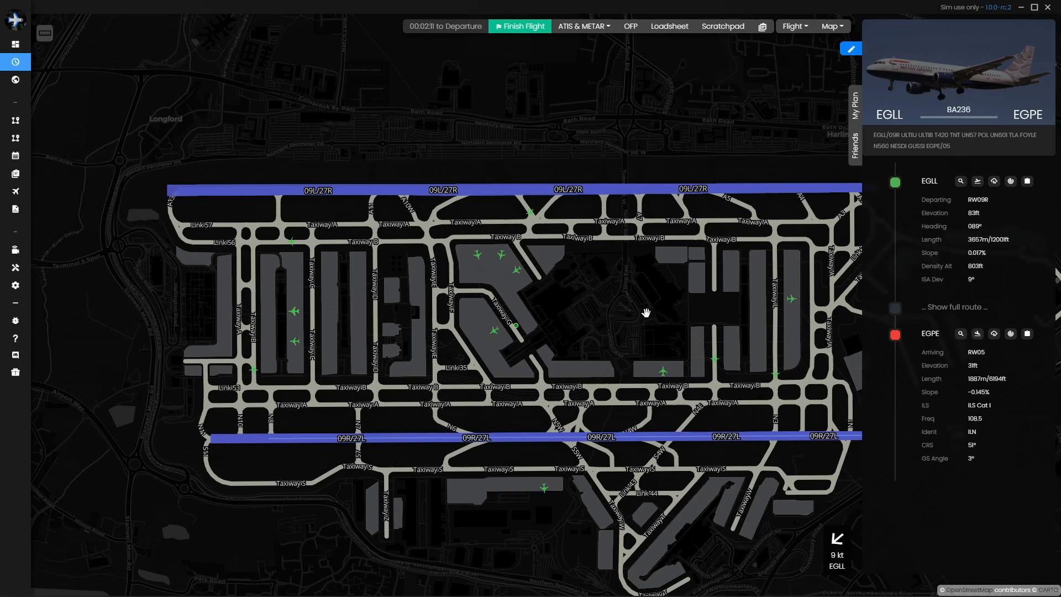
pyautogui.moveTo(648, 313); pyautogui.dragTo(497, 291)
pyautogui.scroll(1, 297, 323)
pyautogui.moveTo(297, 323); pyautogui.dragTo(368, 290)
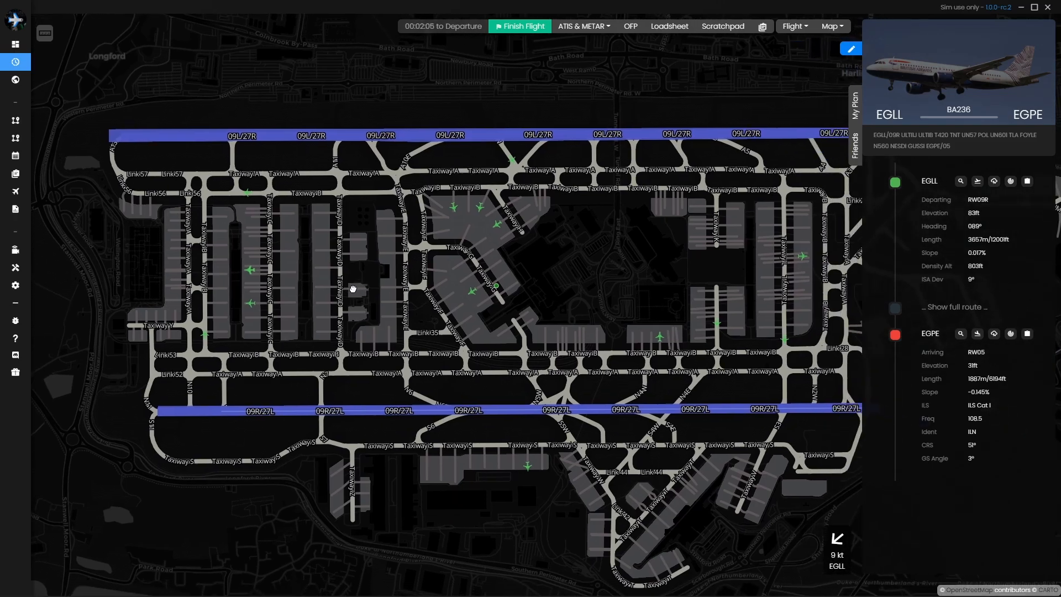
pyautogui.scroll(1, 222, 290)
pyautogui.scroll(1, 216, 290)
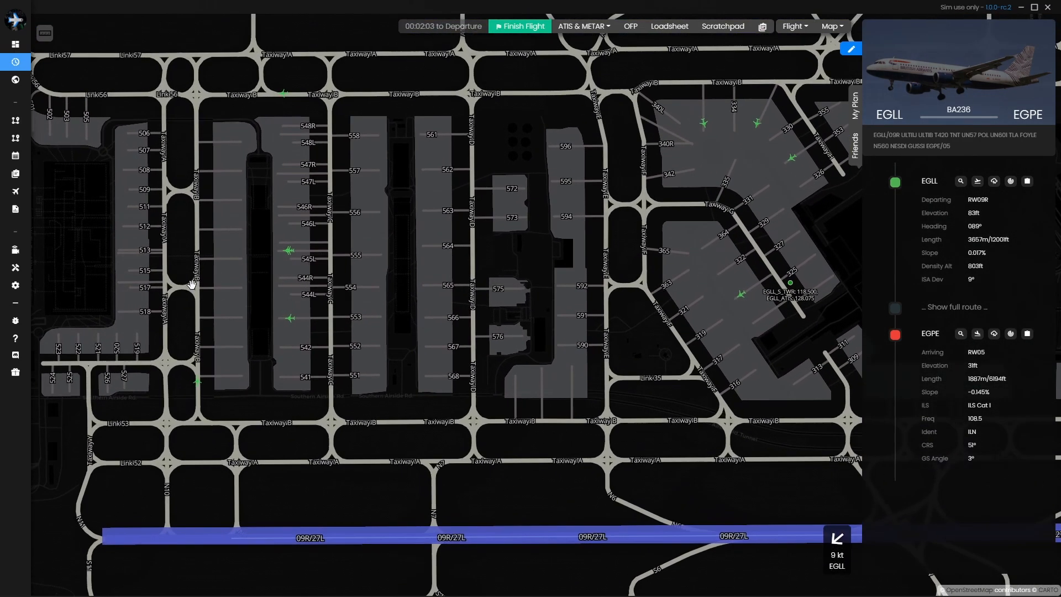
pyautogui.moveTo(227, 295); pyautogui.dragTo(294, 326)
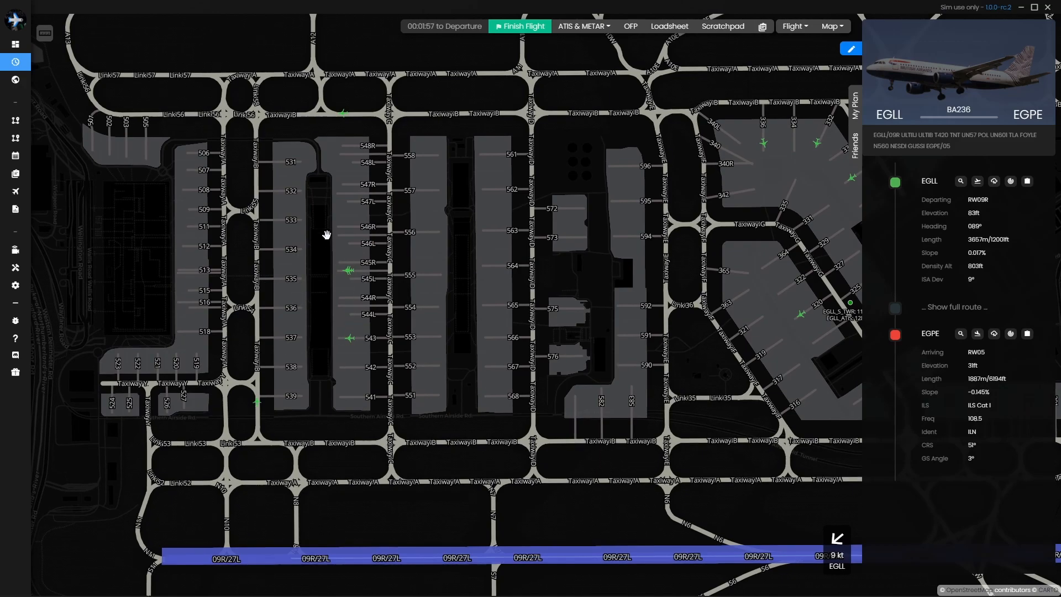
pyautogui.scroll(2, 326, 230)
pyautogui.scroll(-1, 368, 313)
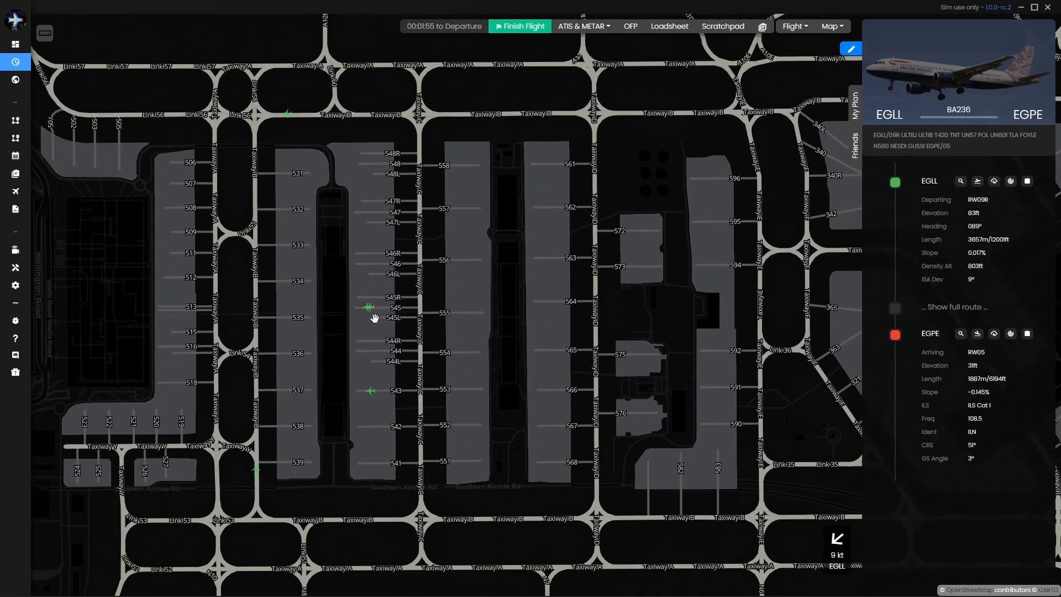
pyautogui.scroll(-3, 352, 229)
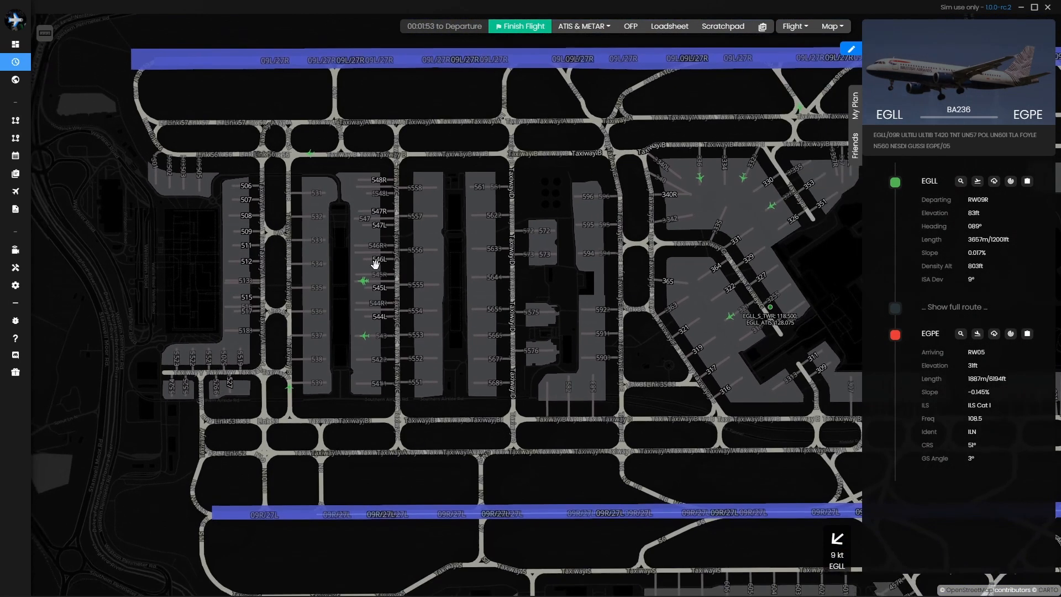
pyautogui.scroll(3, 213, 231)
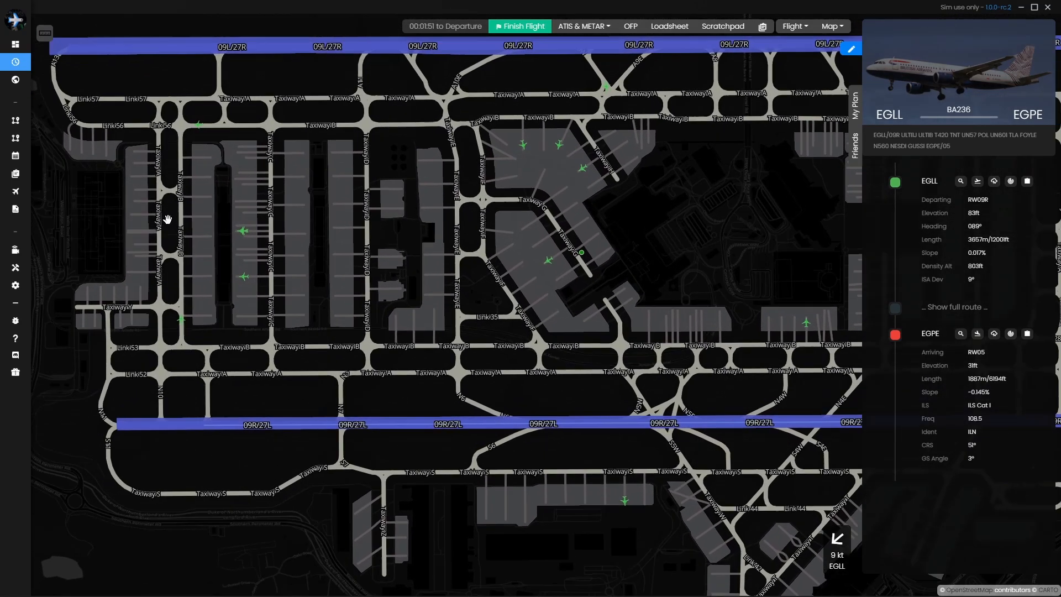
pyautogui.scroll(2, 254, 262)
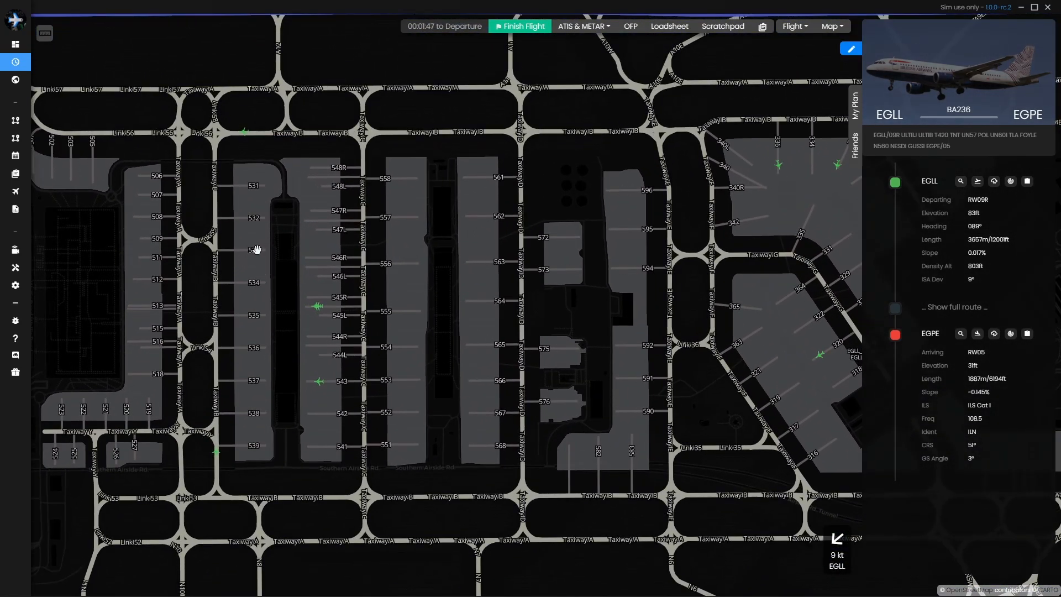
pyautogui.scroll(-2, 257, 249)
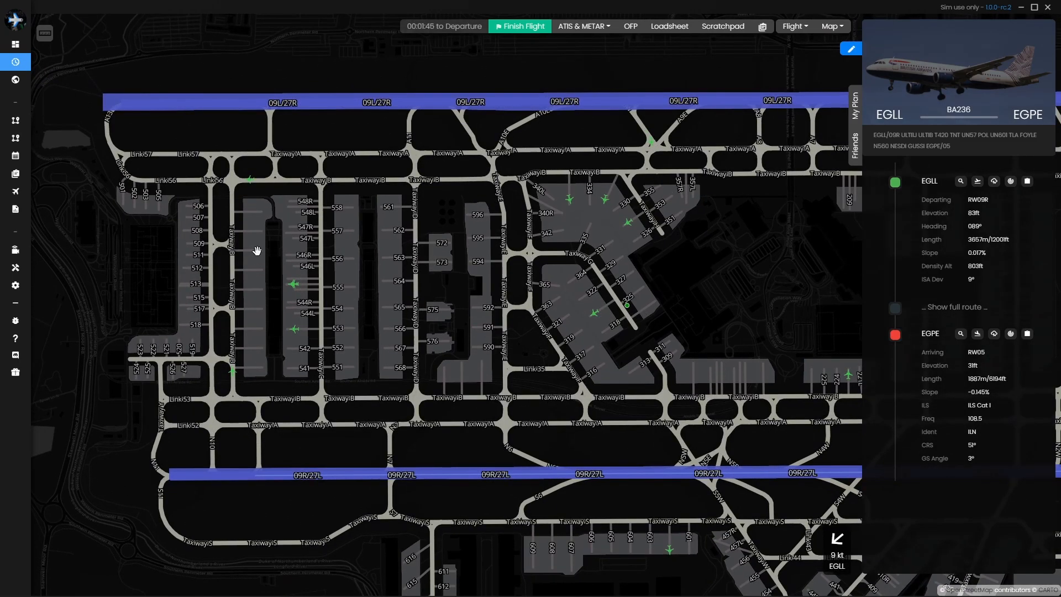
pyautogui.scroll(3, 257, 254)
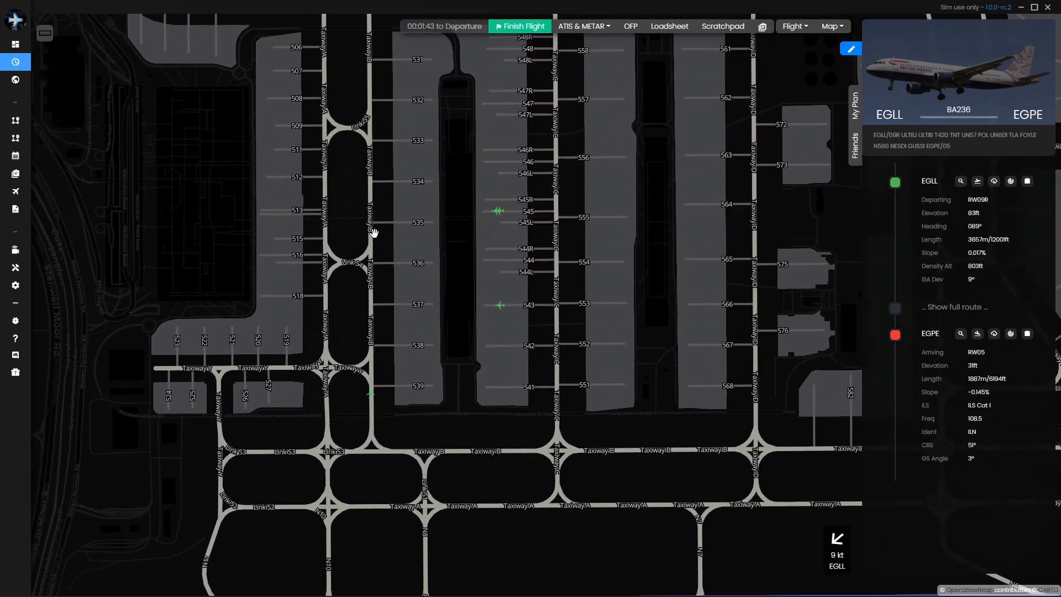
pyautogui.scroll(-1, 374, 233)
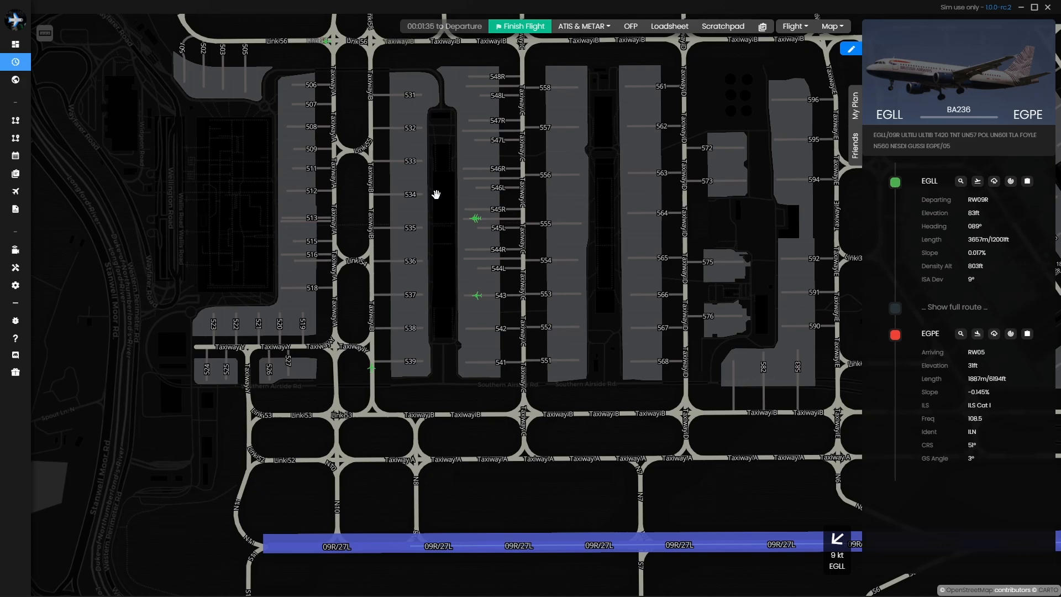
# Draw a yellow taxi route on the map from stand 533 along the taxiways to the start of runway 09R.
pyautogui.click(851, 51)
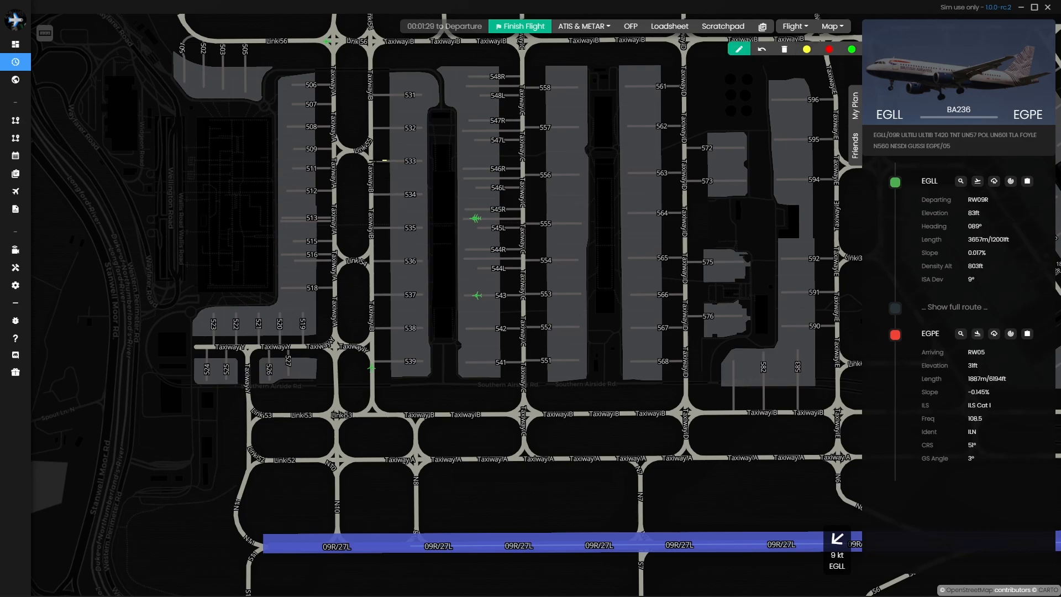
pyautogui.moveTo(369, 203); pyautogui.dragTo(372, 281)
pyautogui.moveTo(373, 346)
pyautogui.mouseDown()
pyautogui.moveTo(373, 408)
pyautogui.moveTo(338, 415)
pyautogui.moveTo(335, 437)
pyautogui.moveTo(260, 460)
pyautogui.moveTo(238, 485)
pyautogui.moveTo(252, 539)
pyautogui.moveTo(273, 545)
pyautogui.mouseUp()
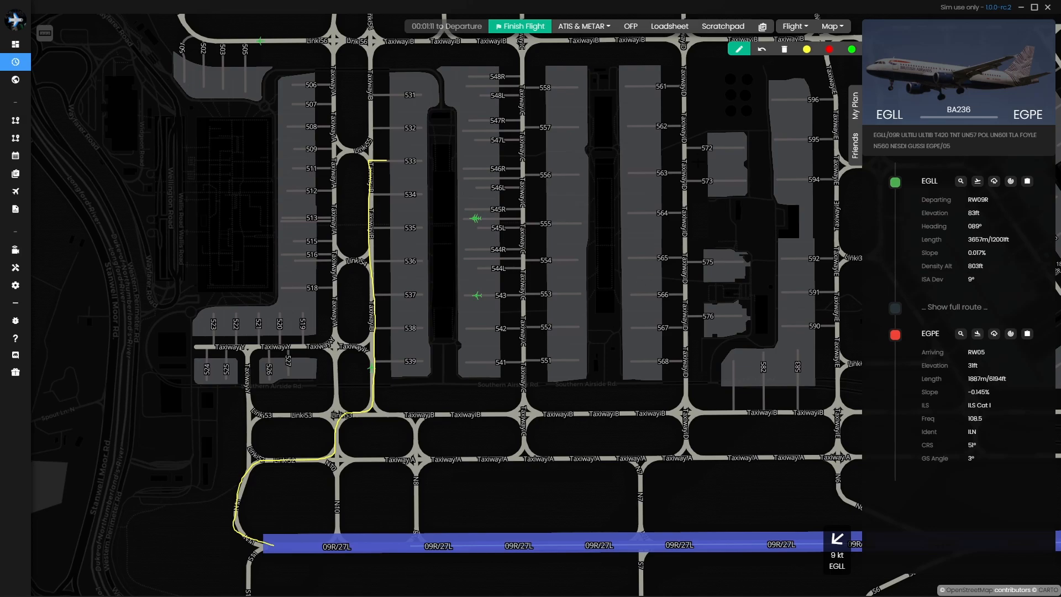
# Erase the drawn taxi route, undo a trial freehand scribble over the stands, and leave drawing mode.
pyautogui.click(784, 49)
pyautogui.moveTo(376, 190)
pyautogui.mouseDown()
pyautogui.moveTo(332, 259)
pyautogui.moveTo(699, 232)
pyautogui.moveTo(665, 247)
pyautogui.mouseUp()
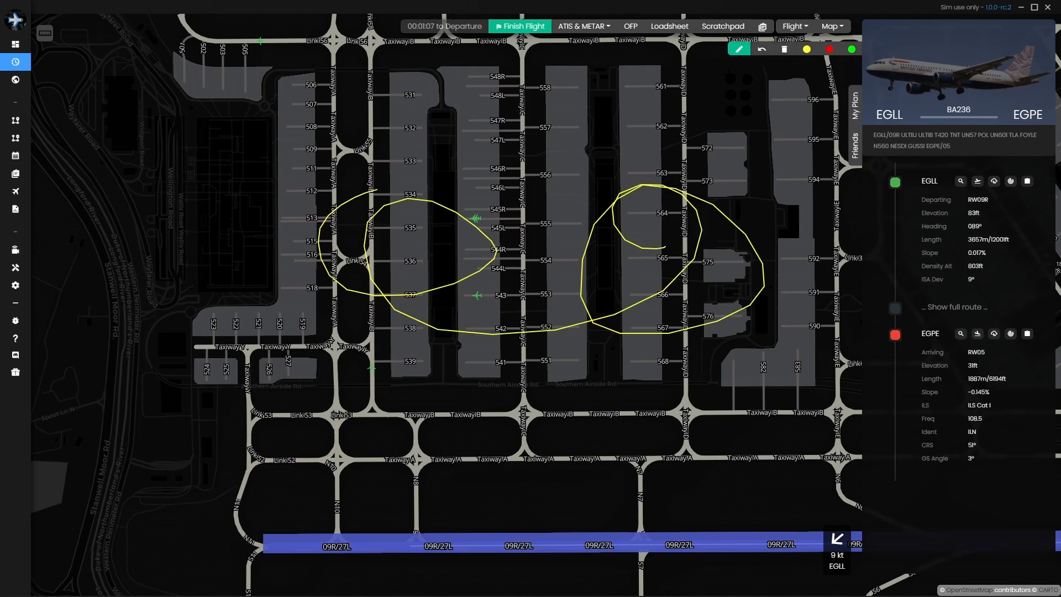
pyautogui.click(762, 51)
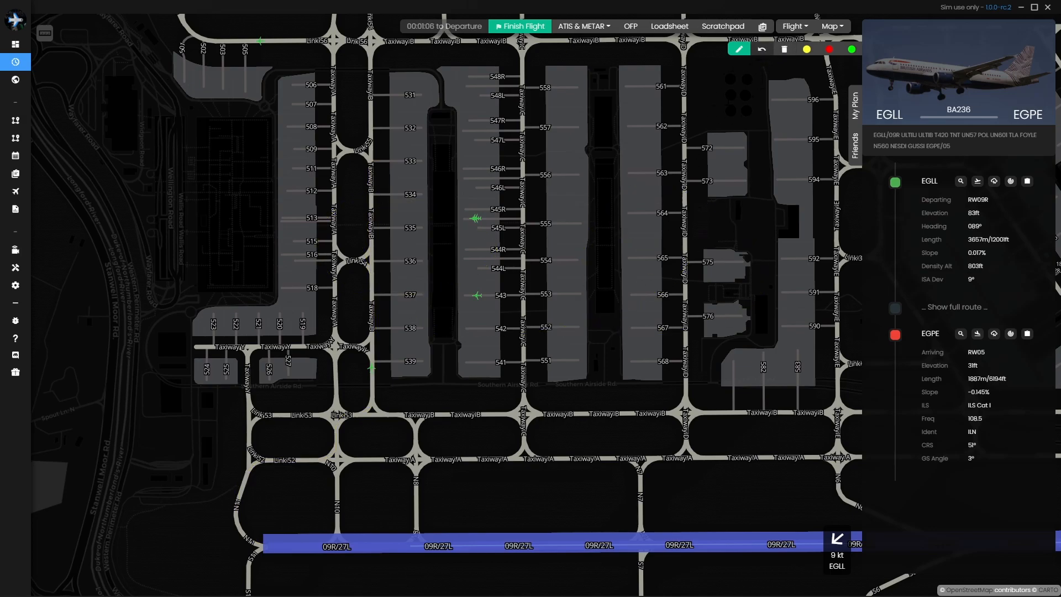
pyautogui.click(739, 50)
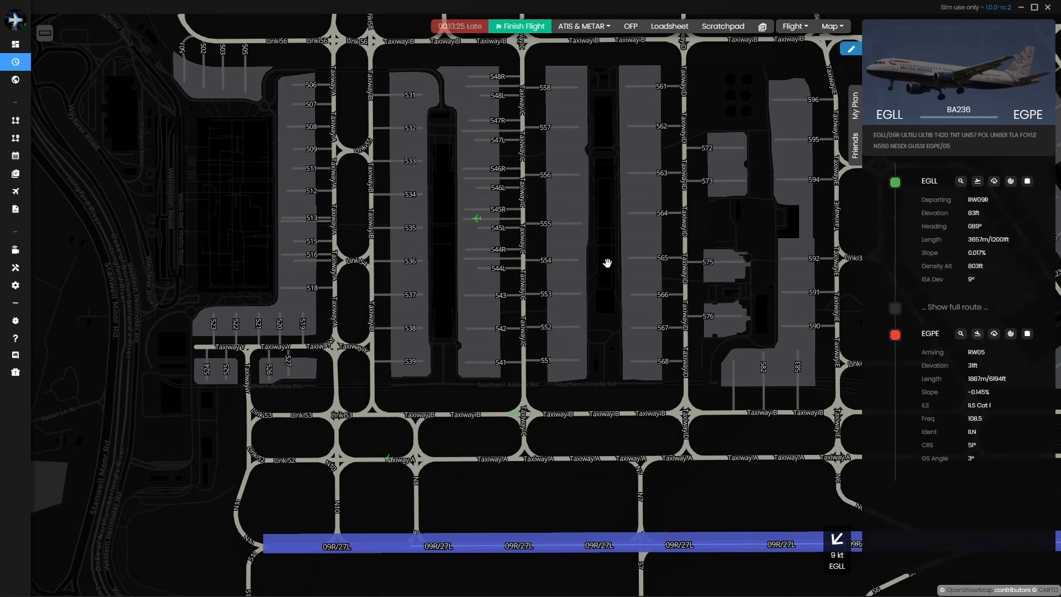
pyautogui.scroll(-5, 606, 263)
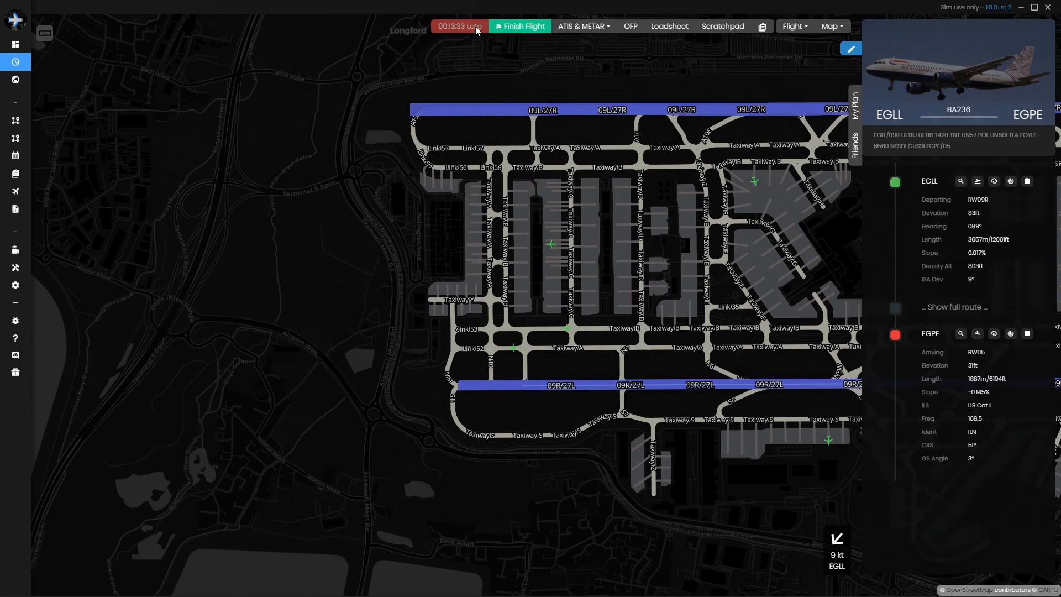
pyautogui.scroll(-2, 550, 236)
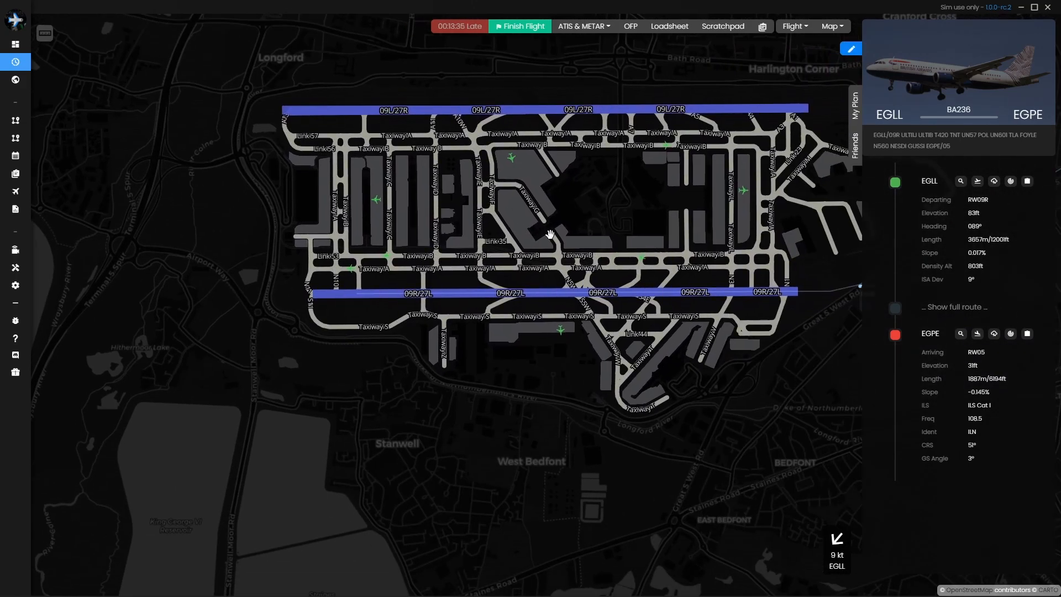
pyautogui.scroll(-1, 550, 236)
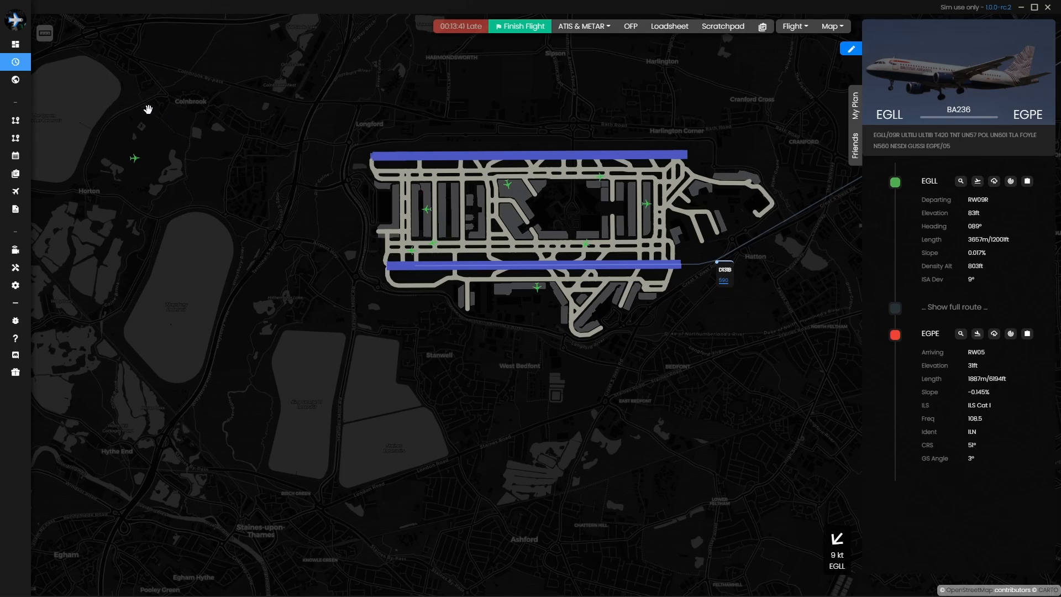
# Disconnect the simulator from the dashboard and try to connect X-Plane through the simulator selection.
pyautogui.click(28, 47)
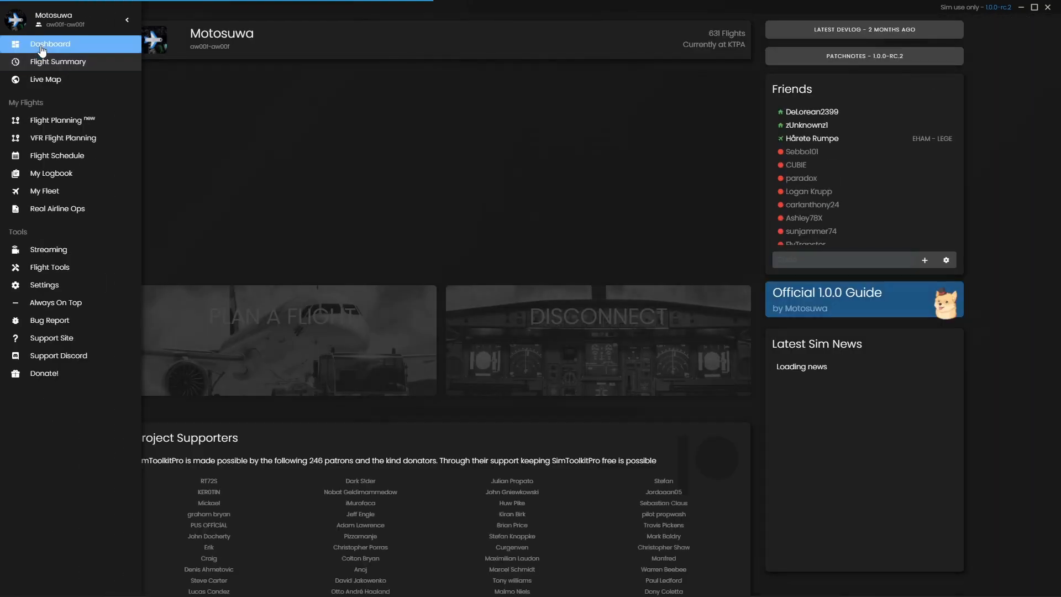
pyautogui.click(585, 339)
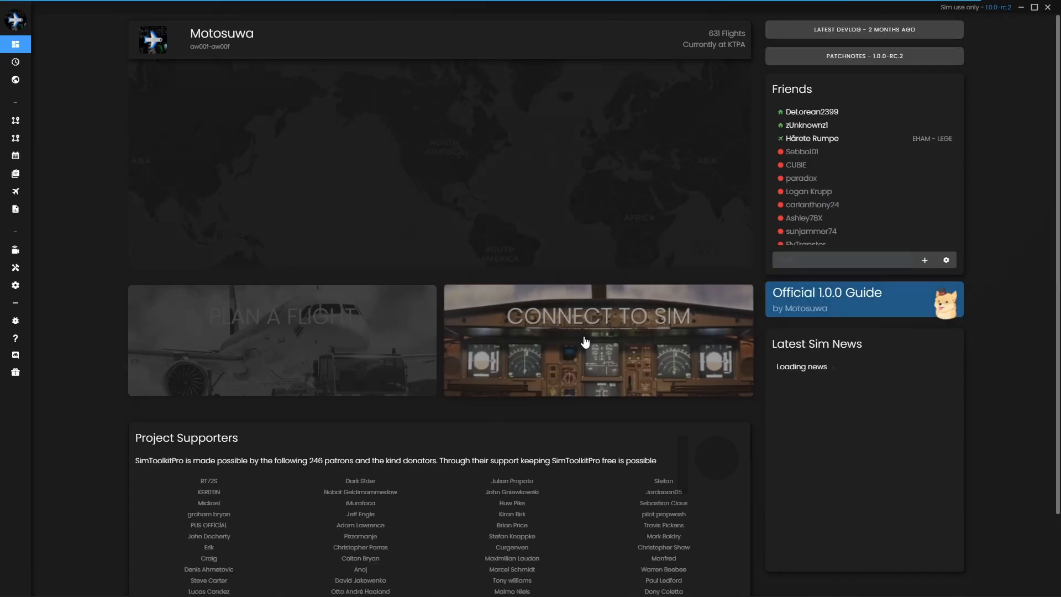
pyautogui.click(571, 323)
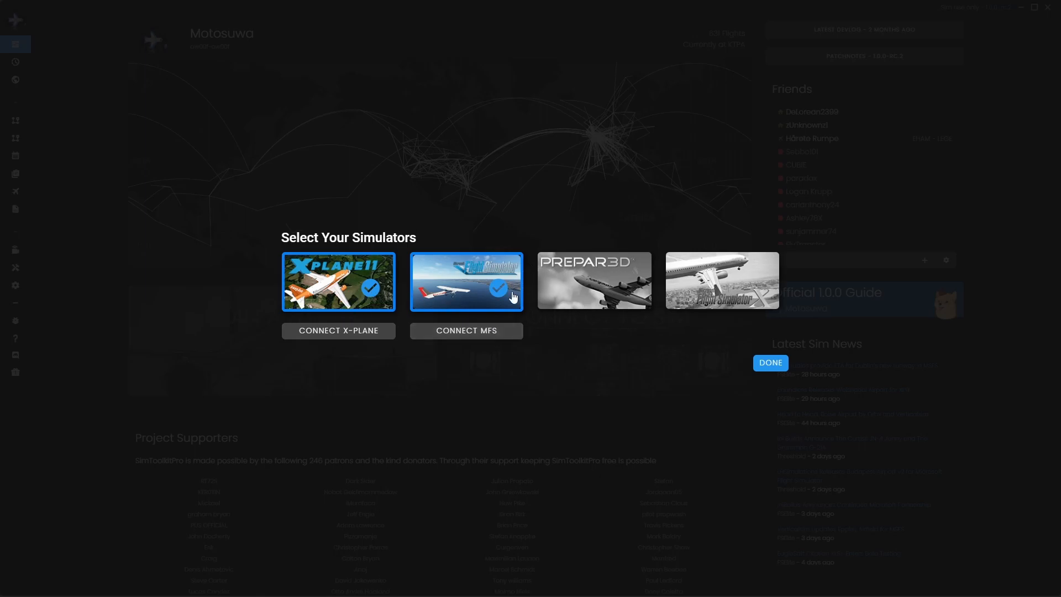
pyautogui.click(327, 334)
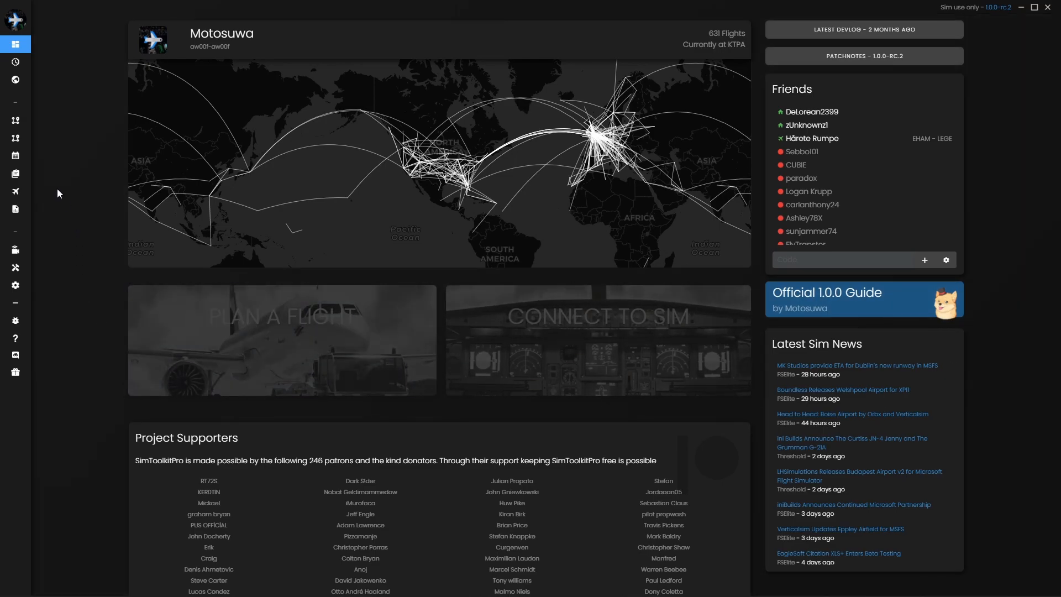
# Search the real airline operations for "RYAN", select Ryanair, and examine its route network on the map.
pyautogui.moveTo(46, 175)
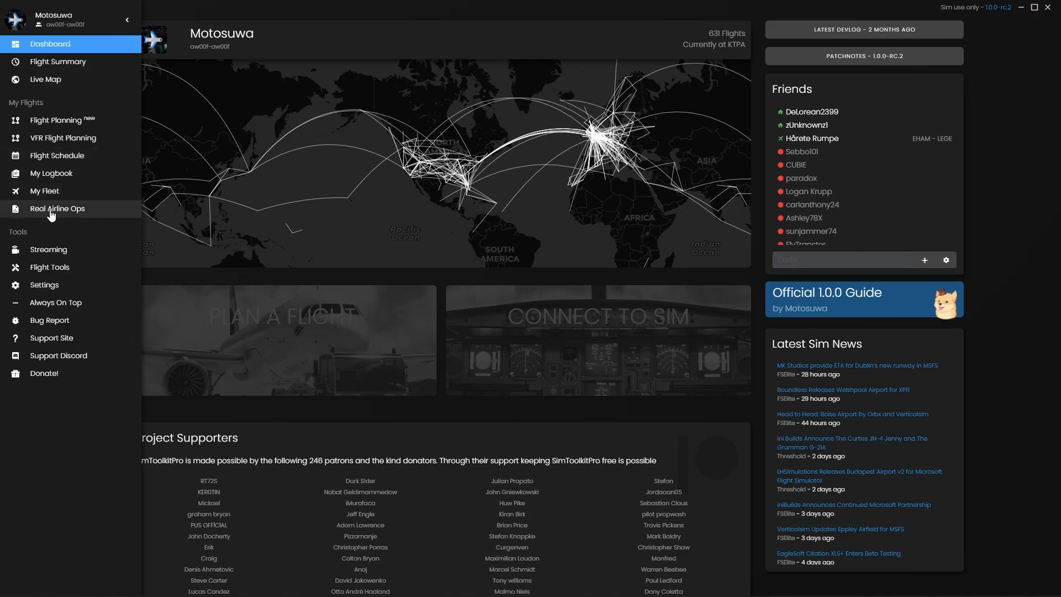
pyautogui.click(69, 209)
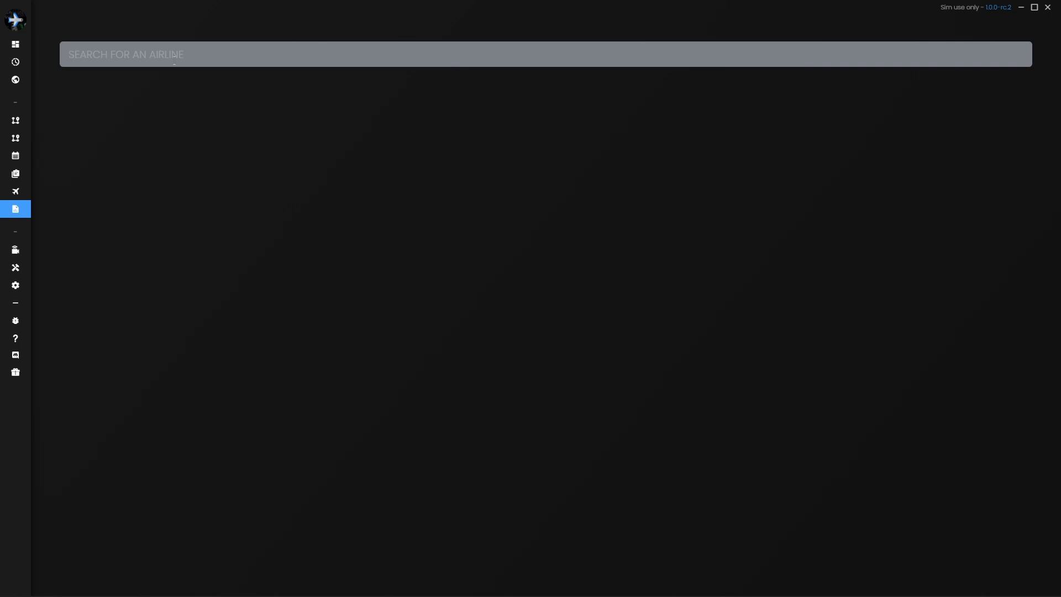
pyautogui.write('RYAN')
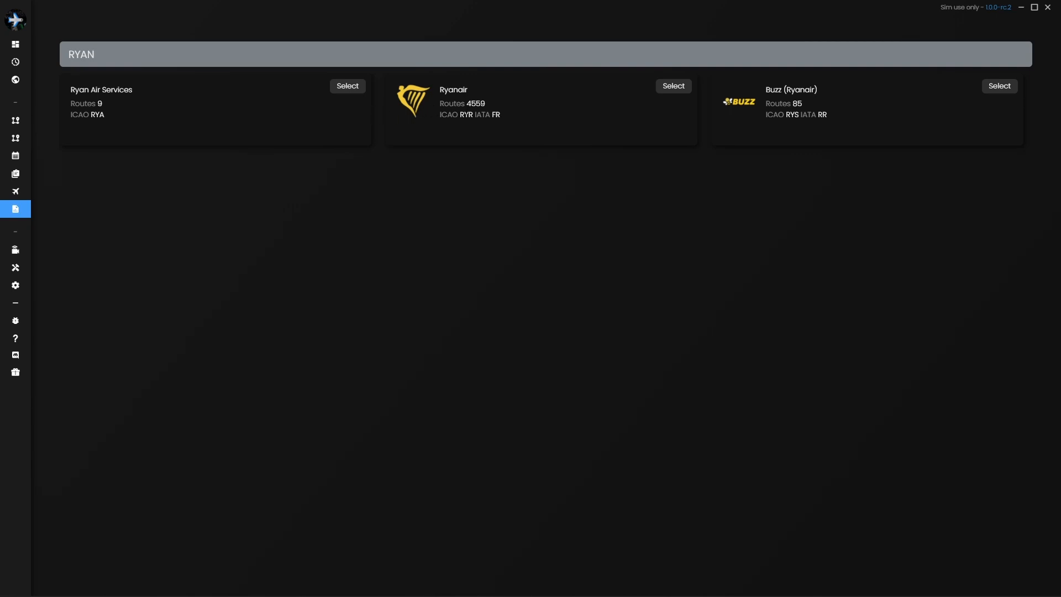
pyautogui.click(664, 88)
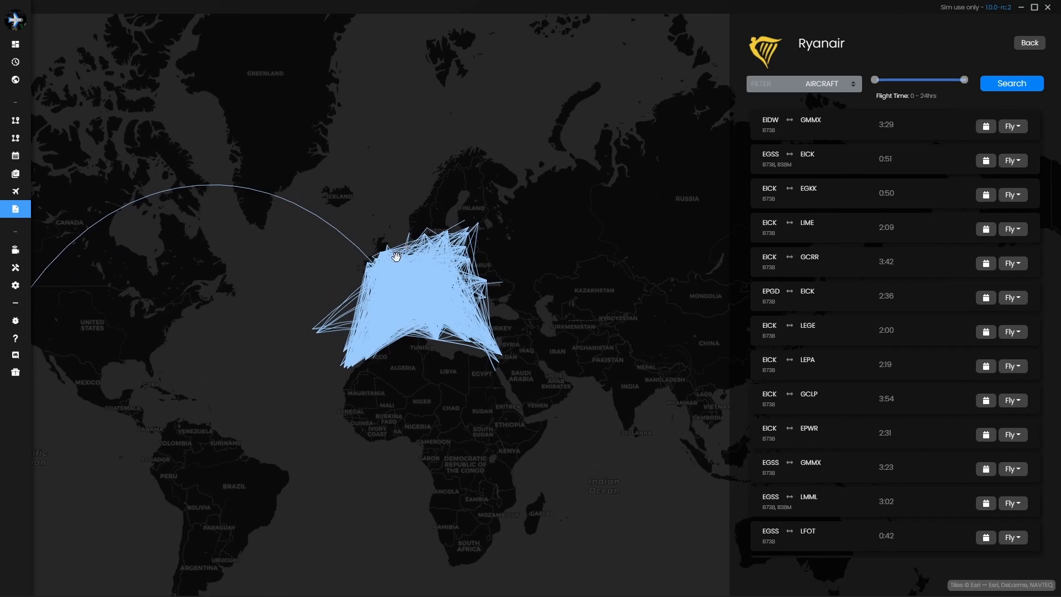
pyautogui.moveTo(300, 318); pyautogui.dragTo(351, 296)
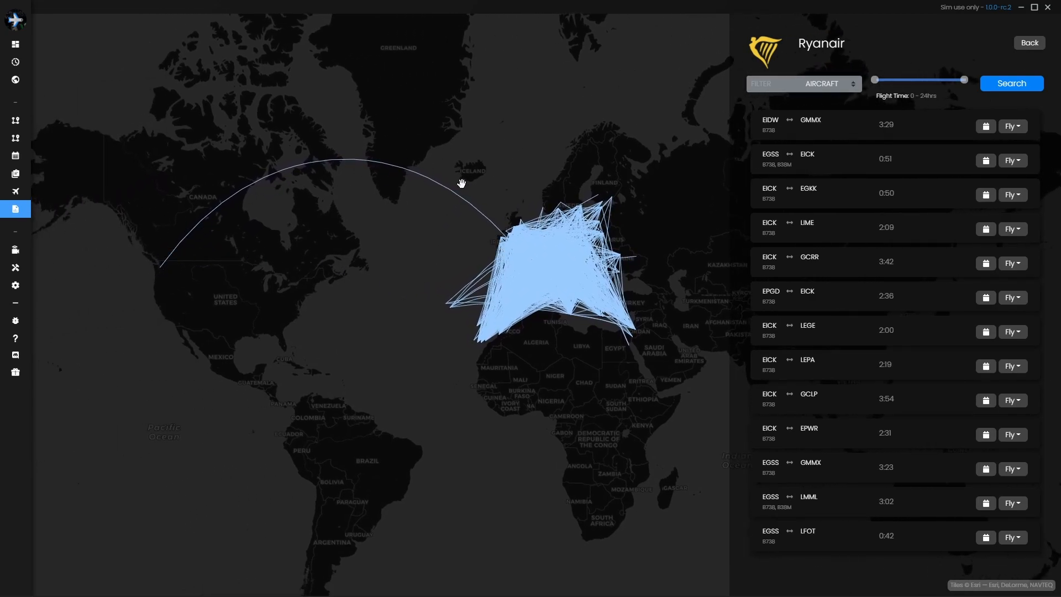
# Filter Ryanair's routes to the B738 aircraft with a flight time of 2 to 5 hours.
pyautogui.moveTo(464, 288); pyautogui.dragTo(355, 229)
pyautogui.scroll(2, 403, 230)
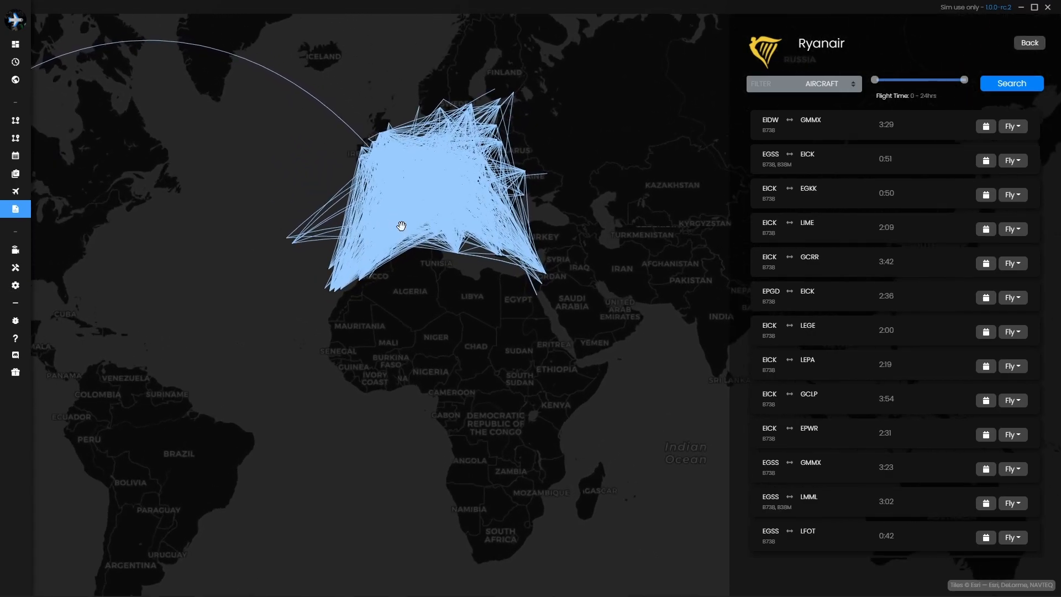
pyautogui.scroll(1, 400, 225)
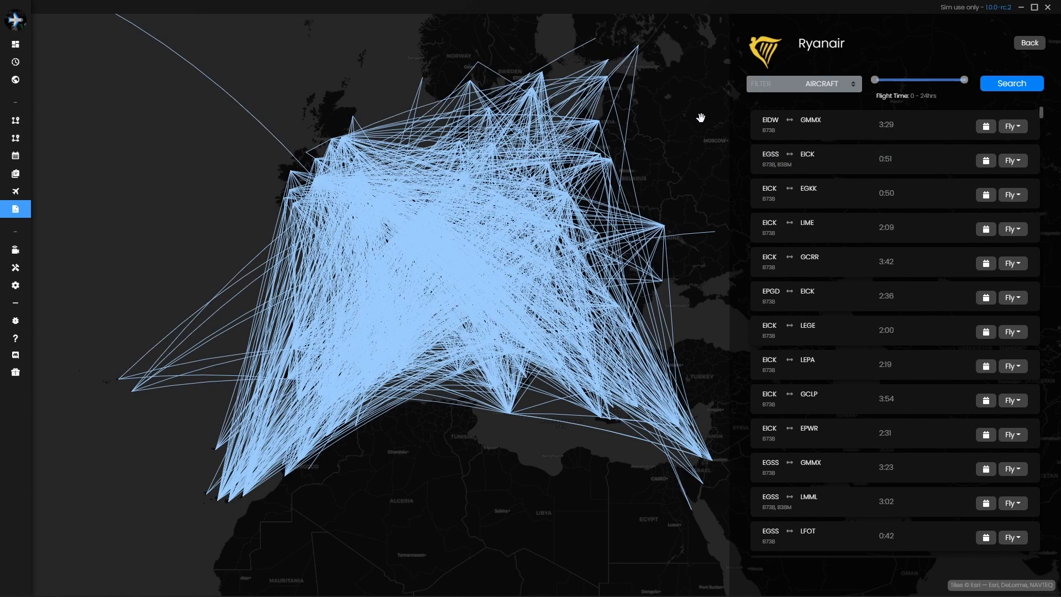
pyautogui.click(830, 84)
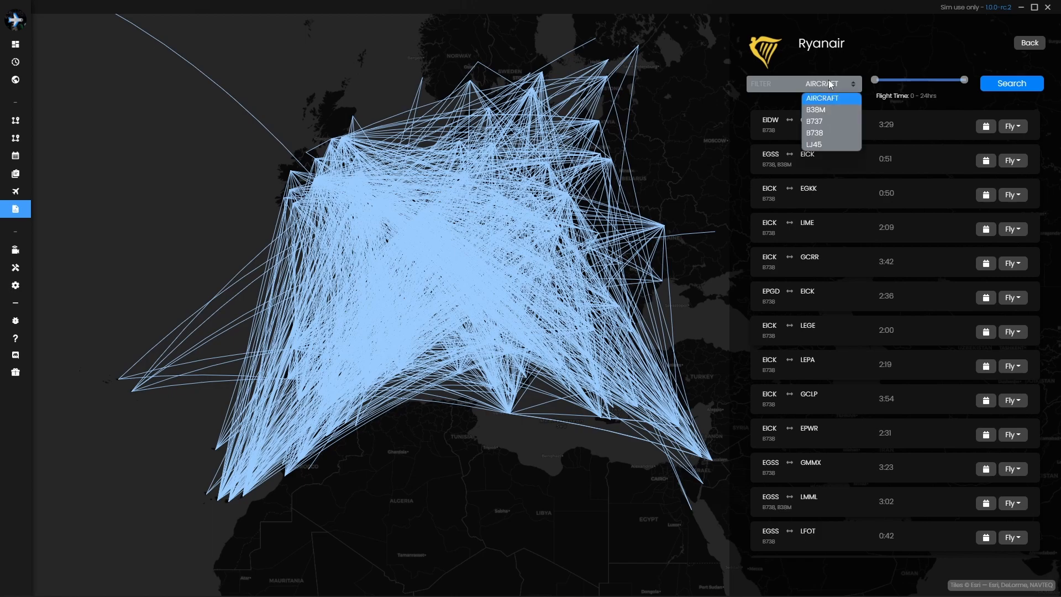
pyautogui.click(829, 131)
pyautogui.moveTo(874, 80); pyautogui.dragTo(885, 84)
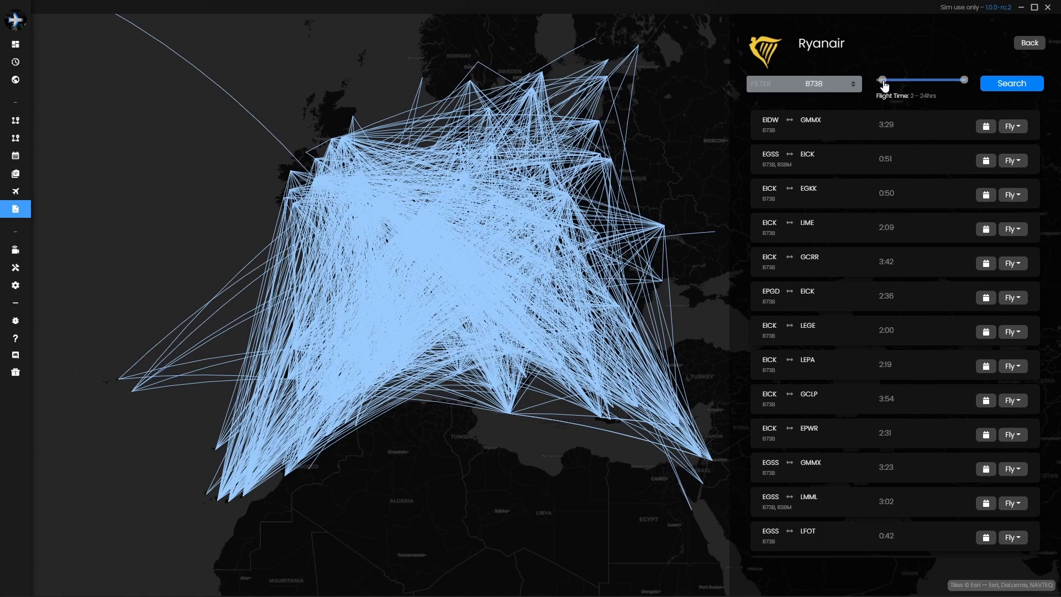
pyautogui.moveTo(964, 82); pyautogui.dragTo(896, 86)
pyautogui.click(1011, 86)
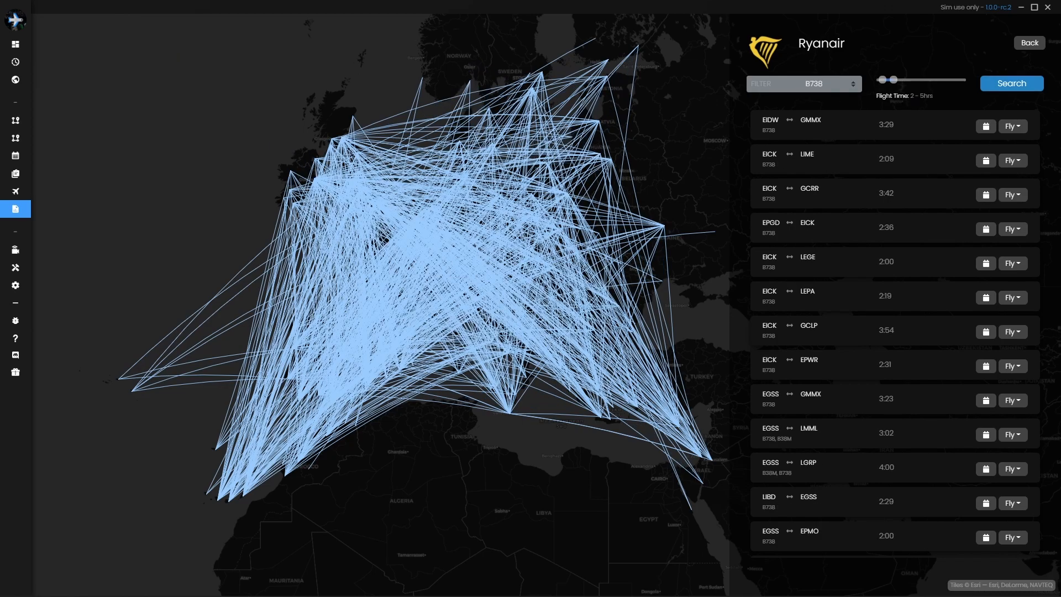
# Browse the filtered Ryanair route list, examining individual routes, their flight times and their paths on the map.
pyautogui.scroll(-4, 877, 198)
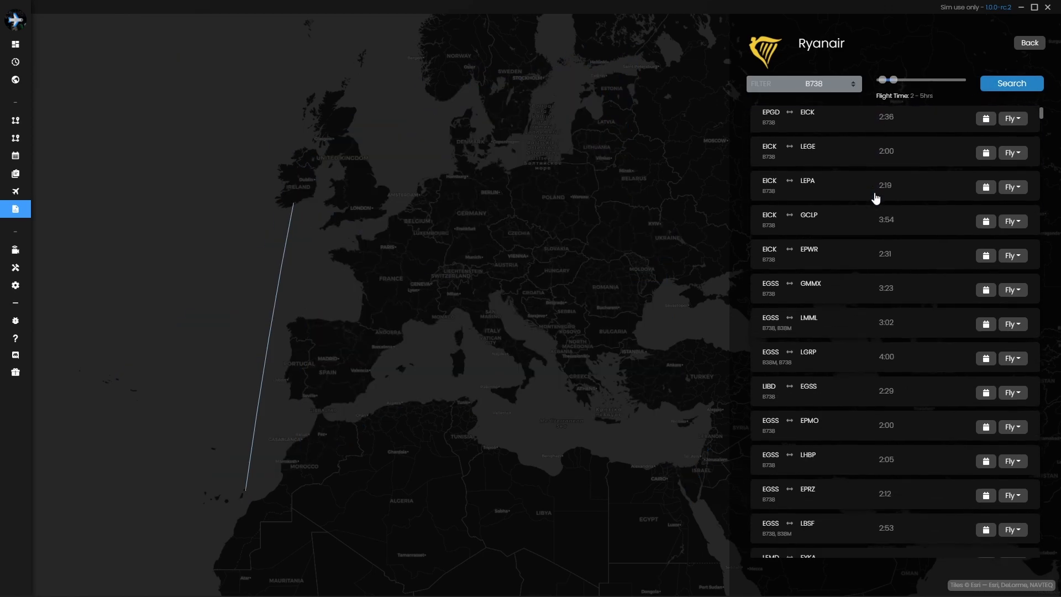
pyautogui.scroll(-3, 876, 198)
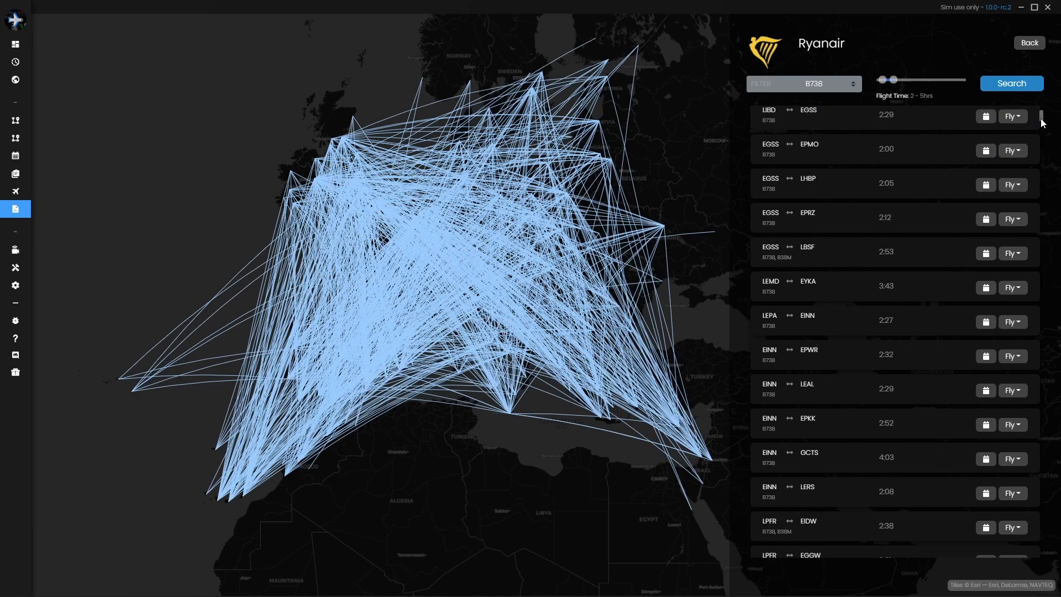
pyautogui.moveTo(1041, 118); pyautogui.dragTo(1042, 136)
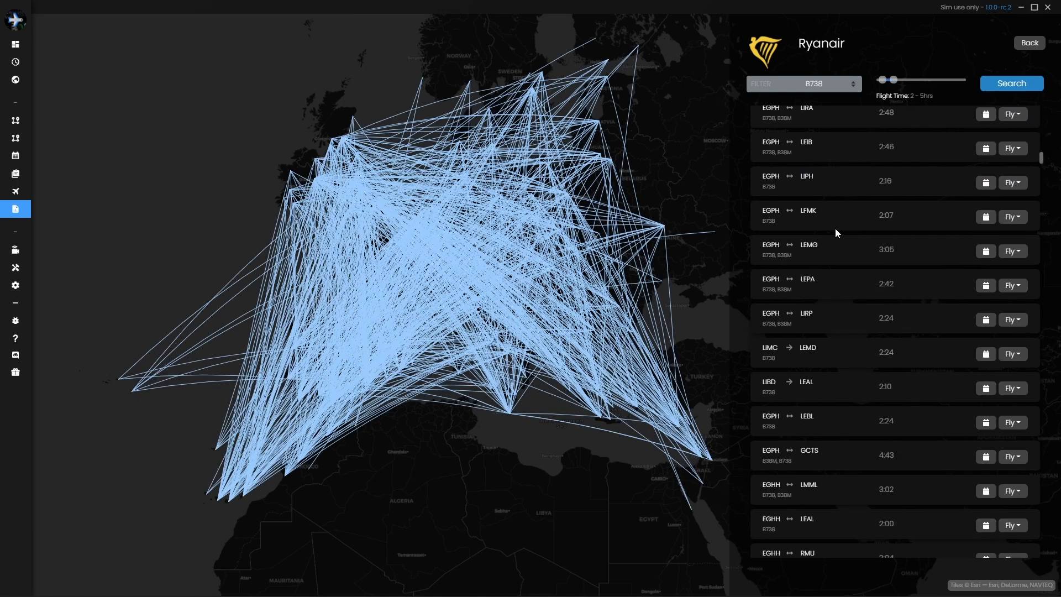
pyautogui.scroll(-5, 892, 323)
pyautogui.scroll(-6, 890, 322)
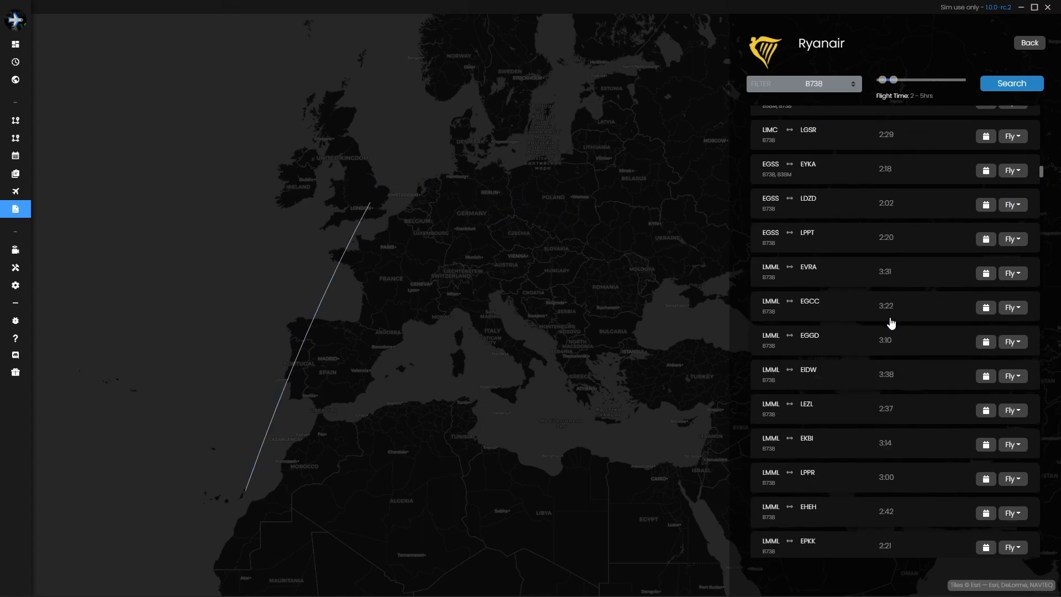
pyautogui.scroll(-1, 886, 318)
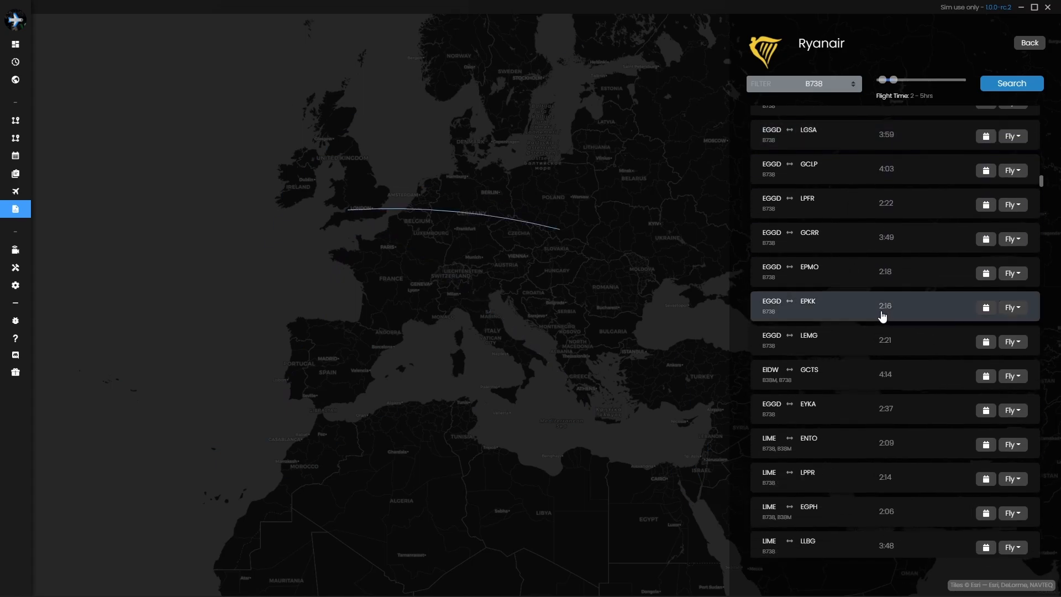
pyautogui.scroll(-10, 842, 313)
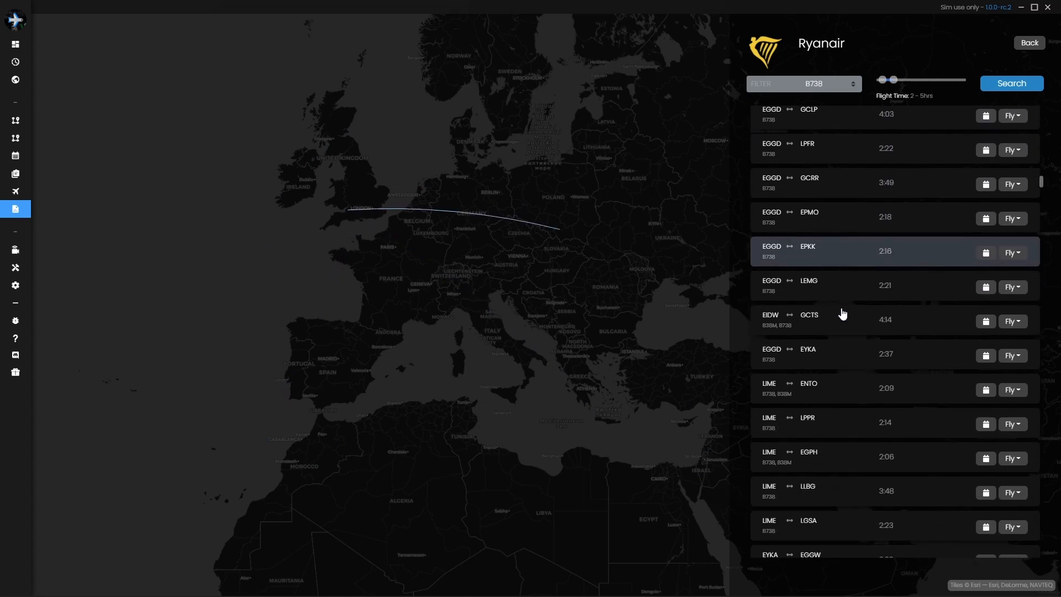
pyautogui.scroll(-10, 841, 312)
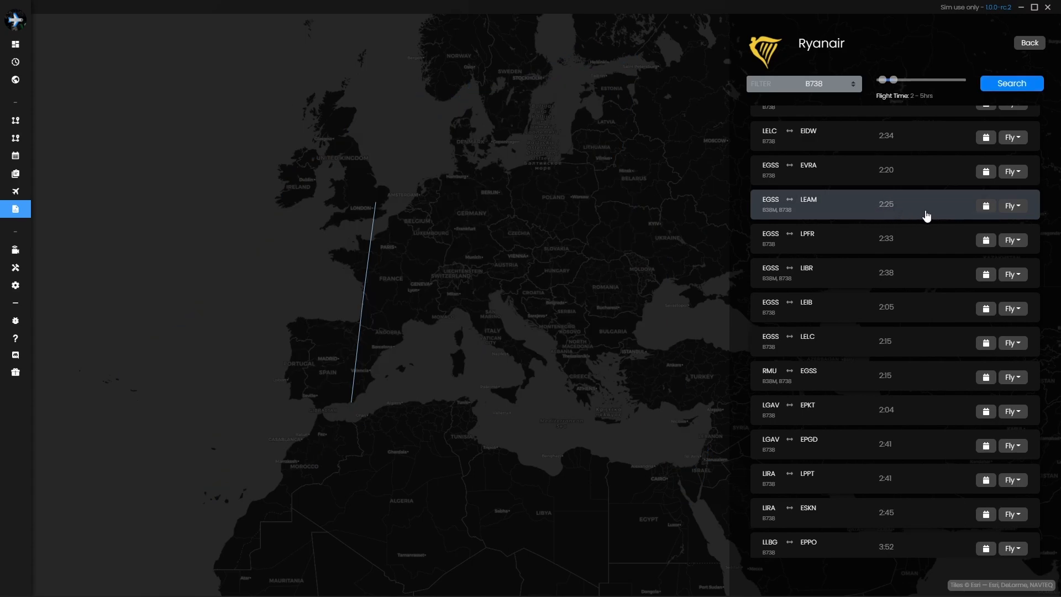
# Choose to fly the Ryanair route from EGSS to LEAM.
pyautogui.click(1012, 209)
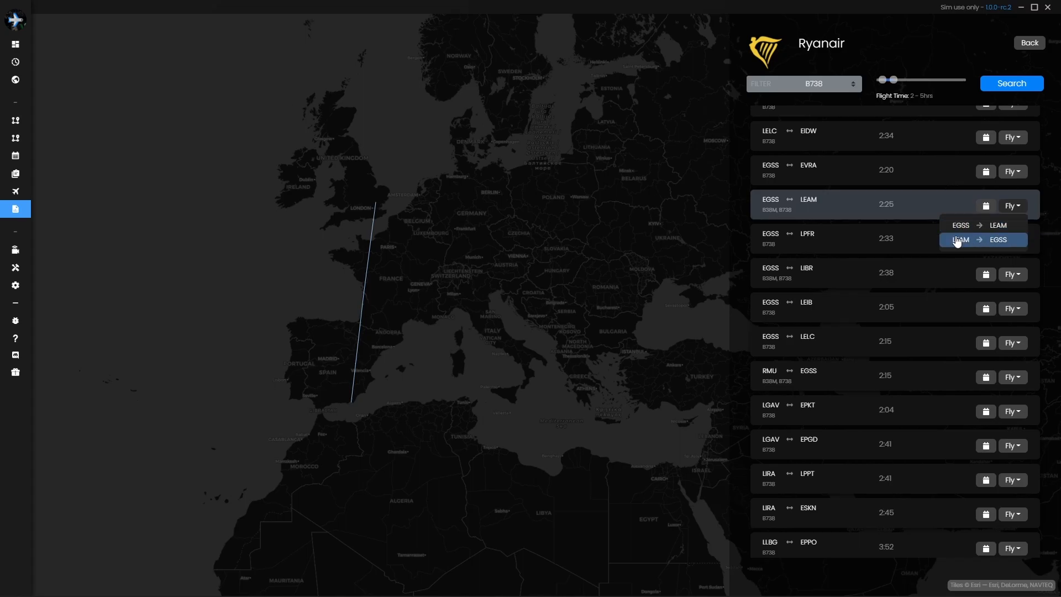
pyautogui.click(957, 206)
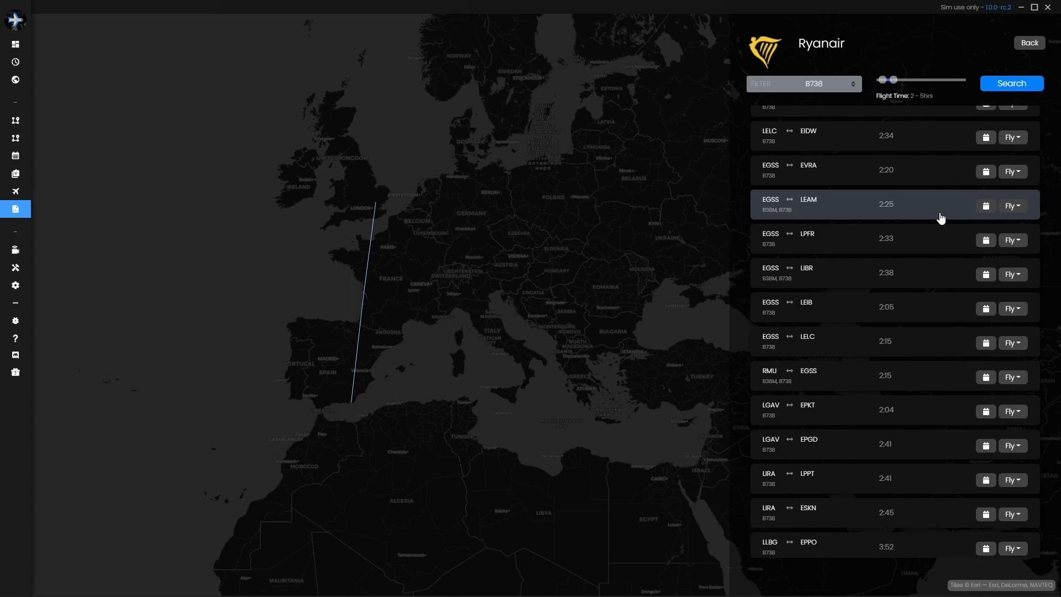
pyautogui.click(1011, 205)
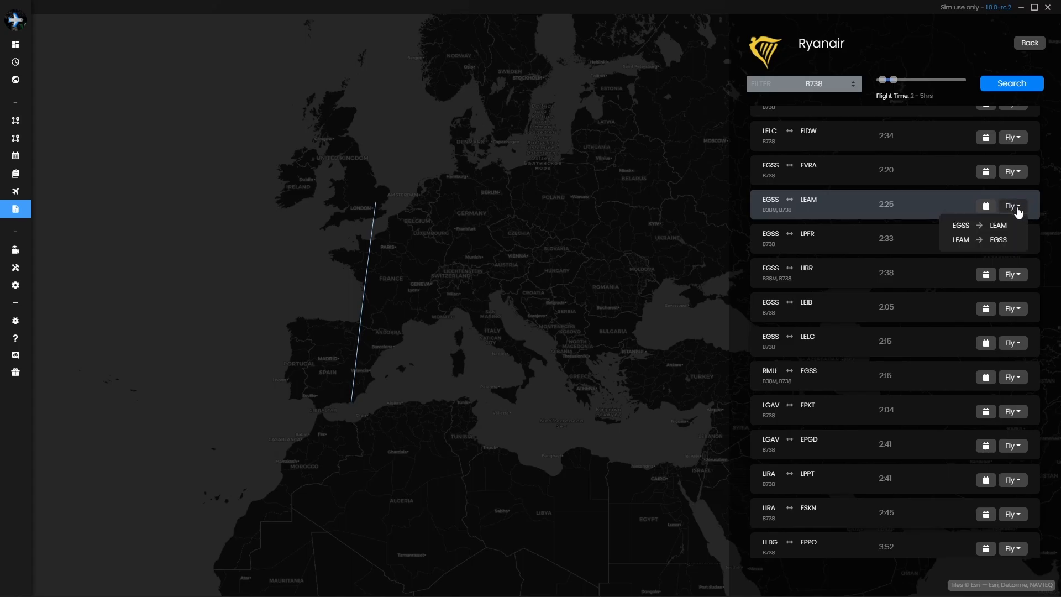
pyautogui.click(973, 226)
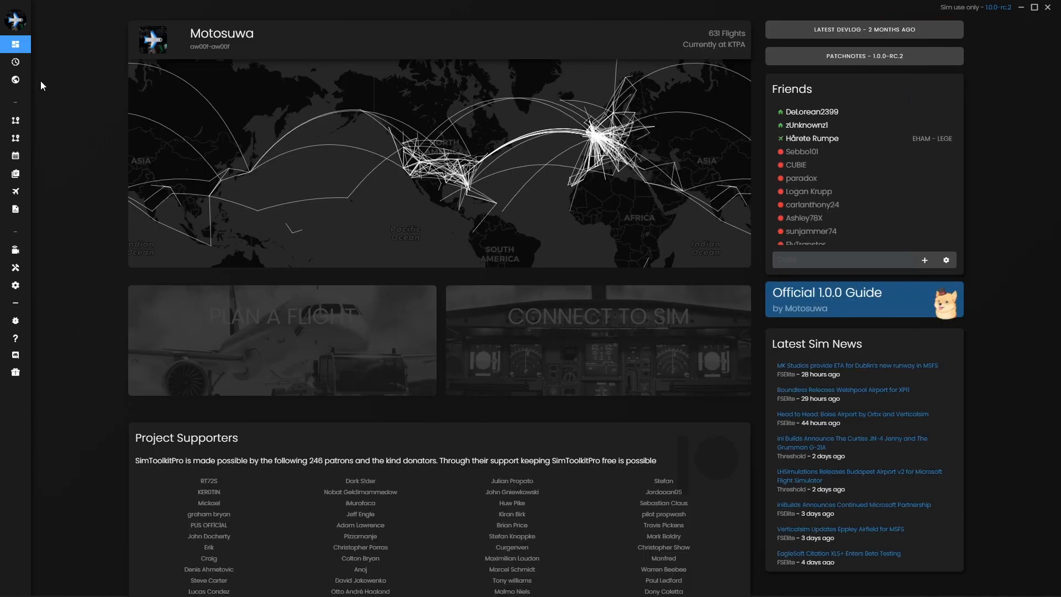
# Open VFR flight planning and set Nottingham (EGBN) as the departure airport on the map.
pyautogui.moveTo(19, 79)
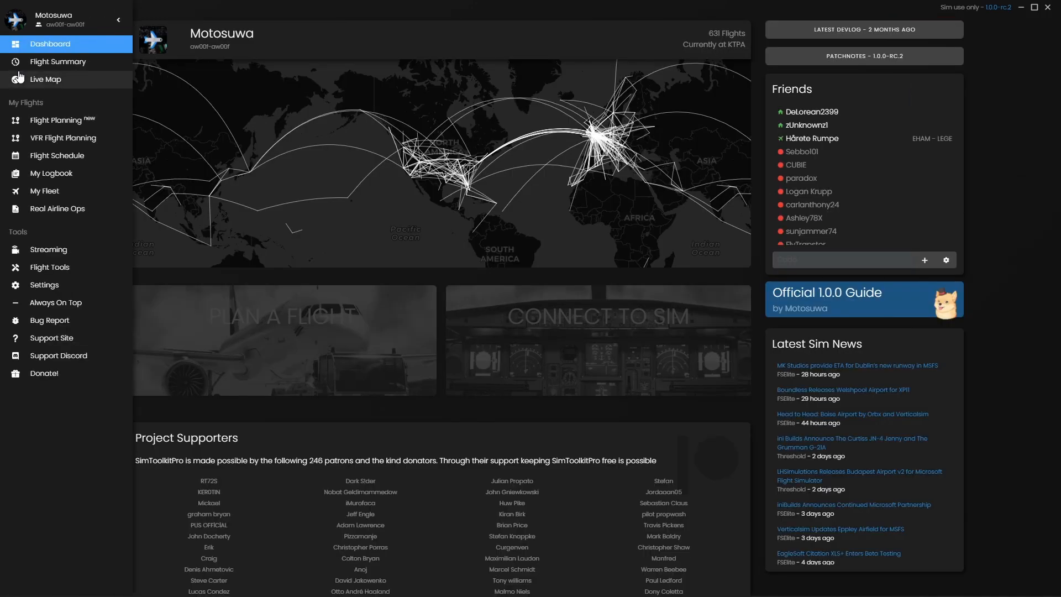
pyautogui.click(61, 139)
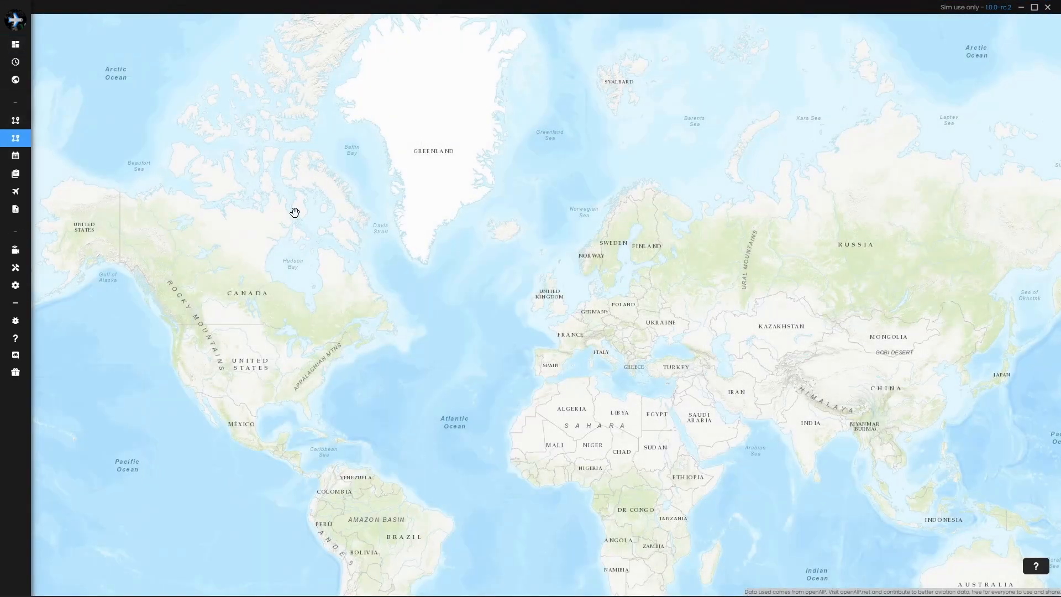
pyautogui.scroll(2, 581, 308)
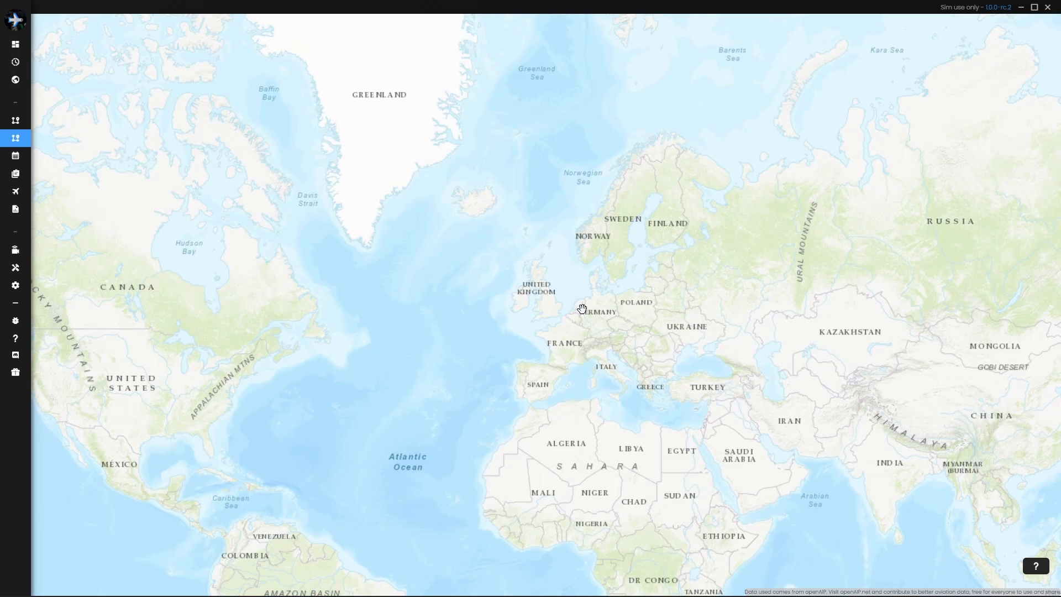
pyautogui.scroll(3, 581, 307)
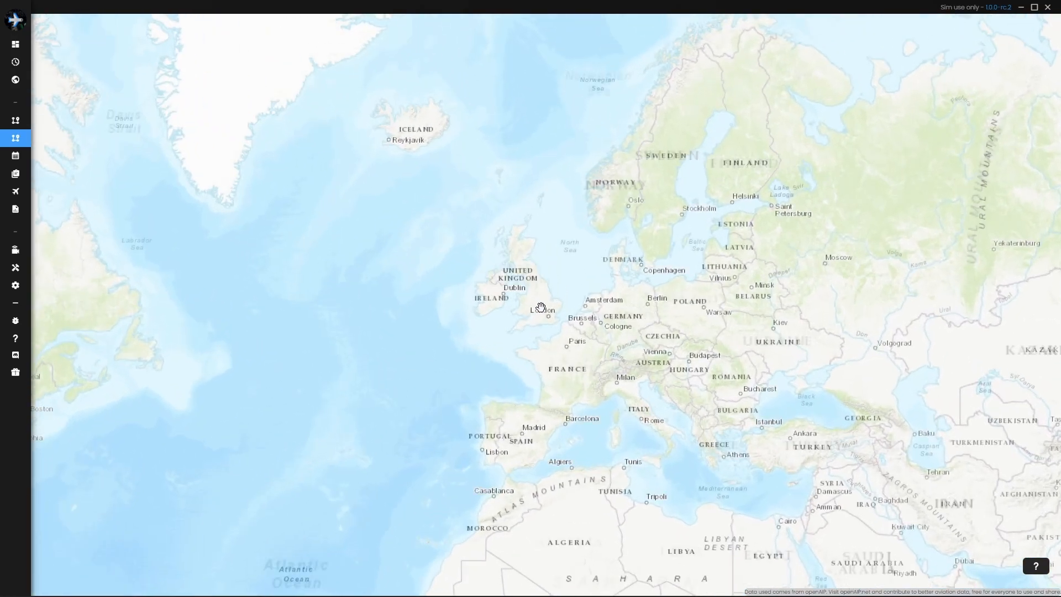
pyautogui.scroll(5, 538, 305)
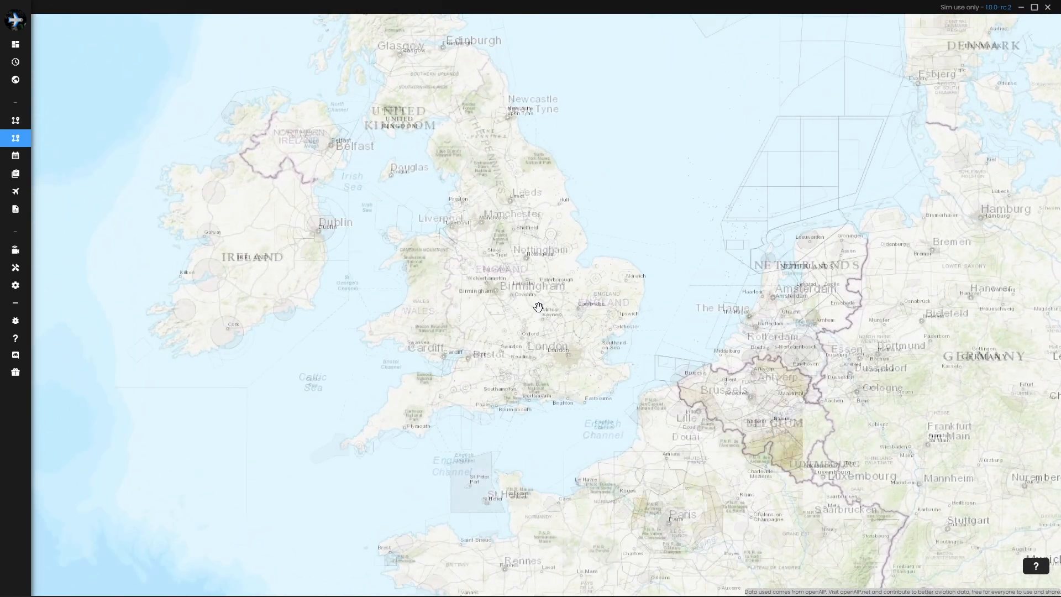
pyautogui.scroll(5, 530, 227)
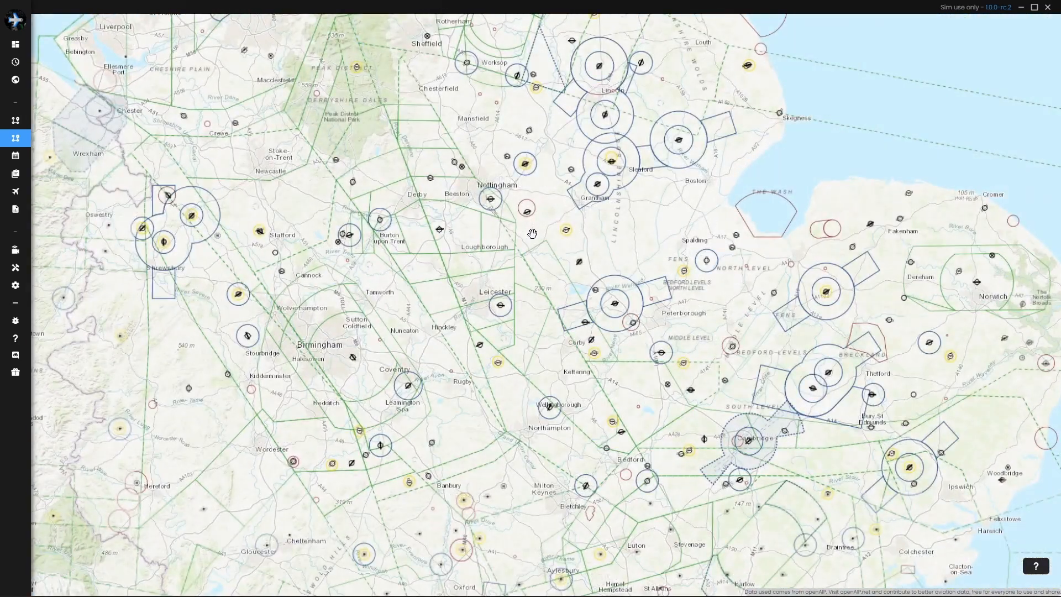
pyautogui.scroll(3, 466, 207)
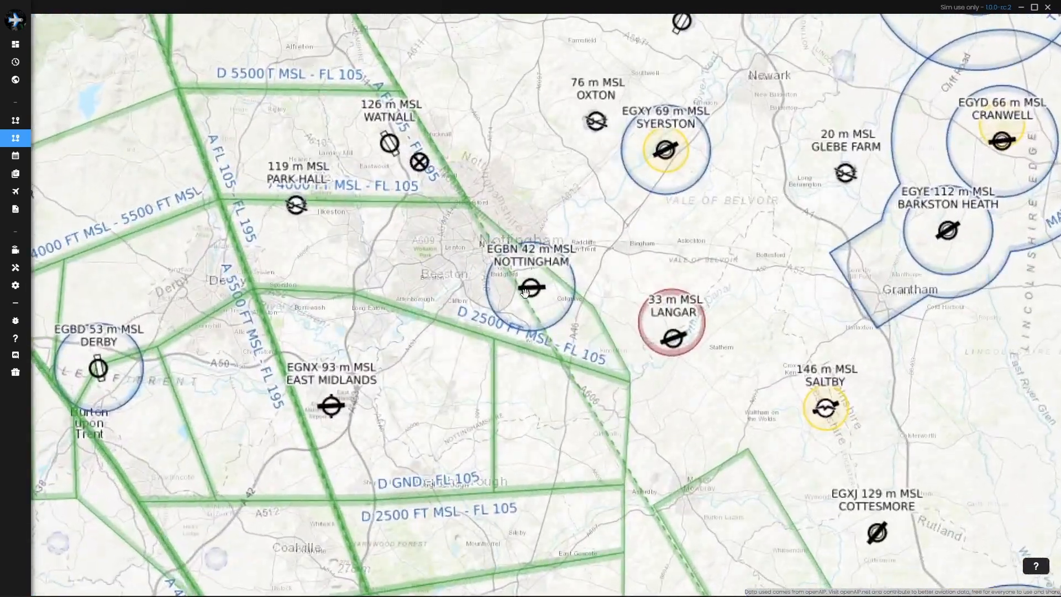
pyautogui.moveTo(540, 398); pyautogui.dragTo(408, 293)
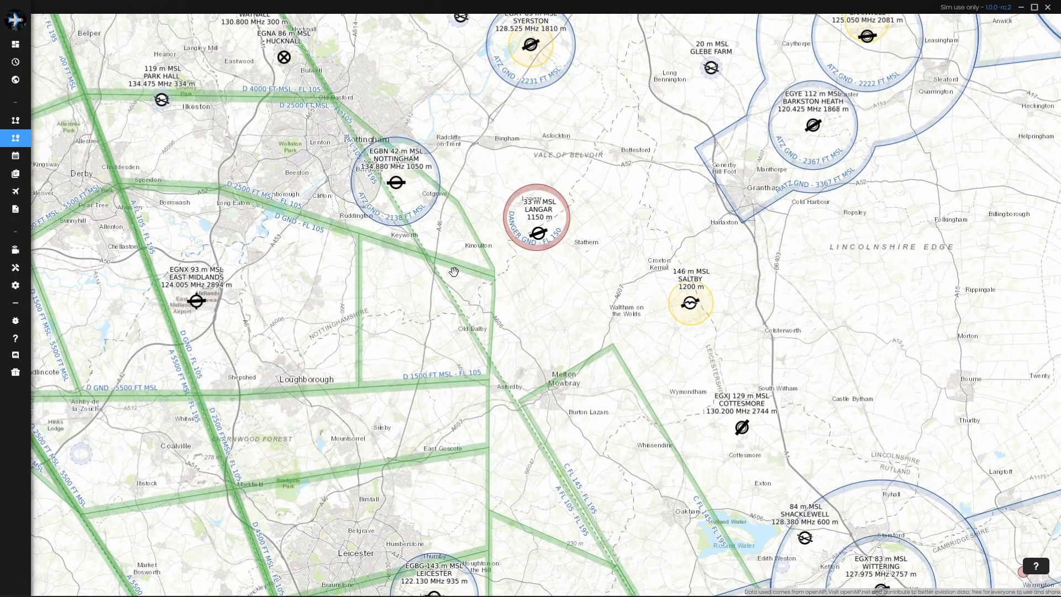
pyautogui.moveTo(453, 271); pyautogui.dragTo(532, 347)
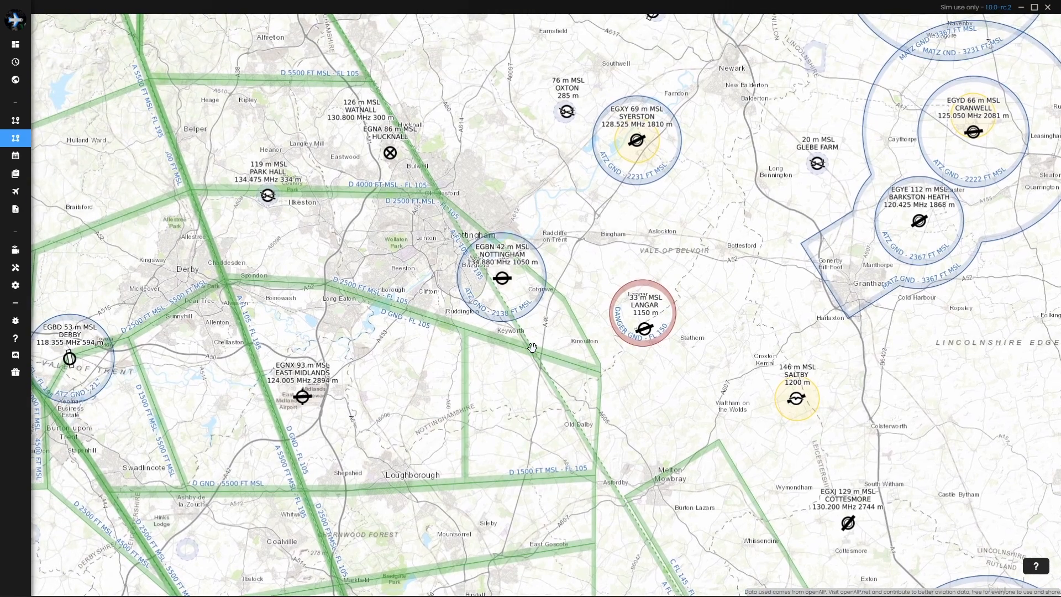
pyautogui.click(502, 279)
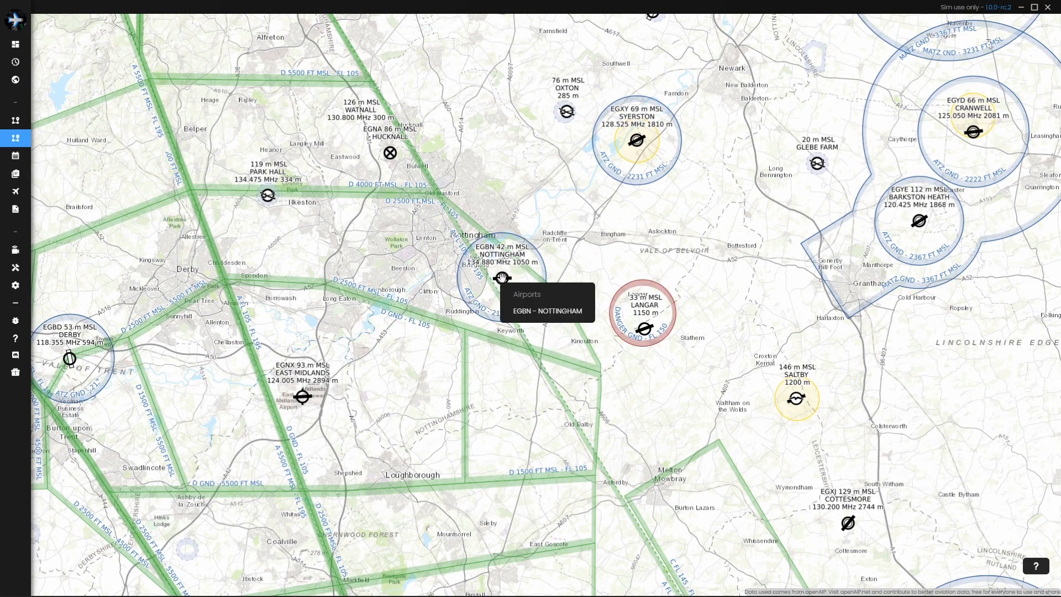
pyautogui.click(536, 310)
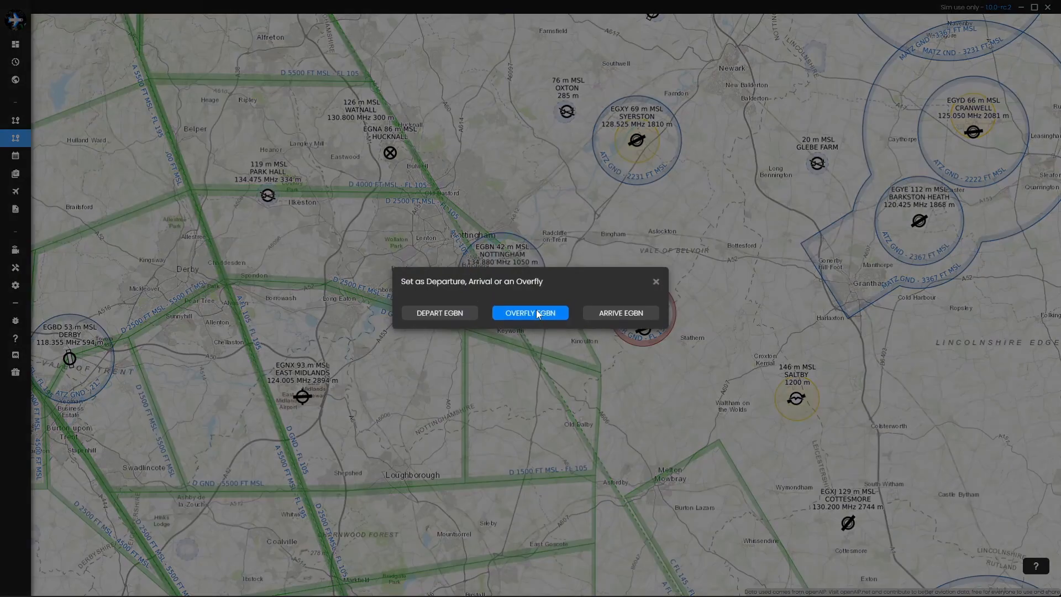
pyautogui.click(451, 312)
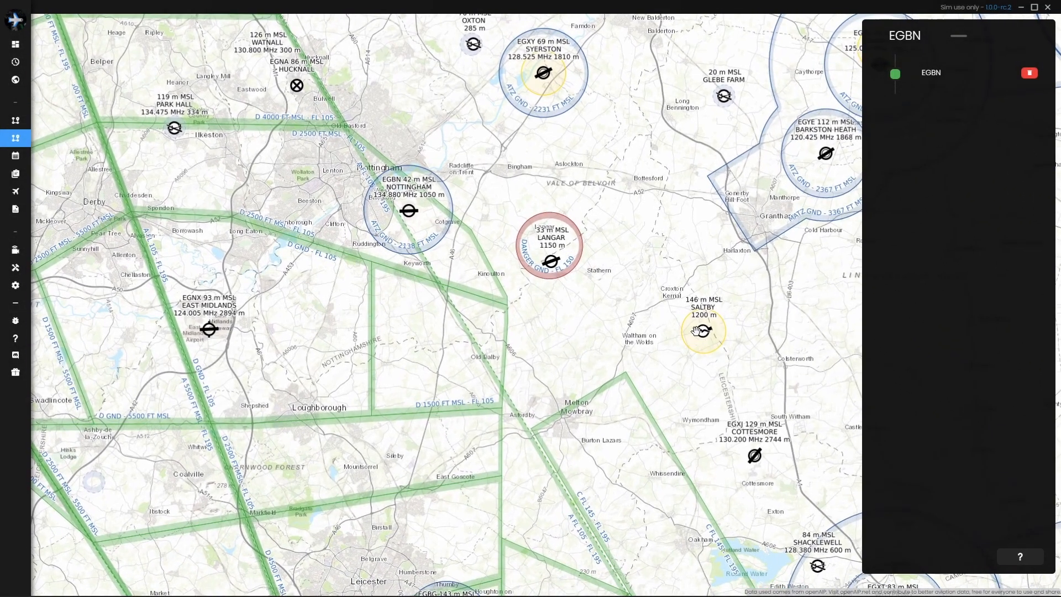
# Add a custom waypoint at Saltby's exact position, followed by Leicester (EGBG) as an overfly point.
pyautogui.click(700, 333)
pyautogui.click(729, 364)
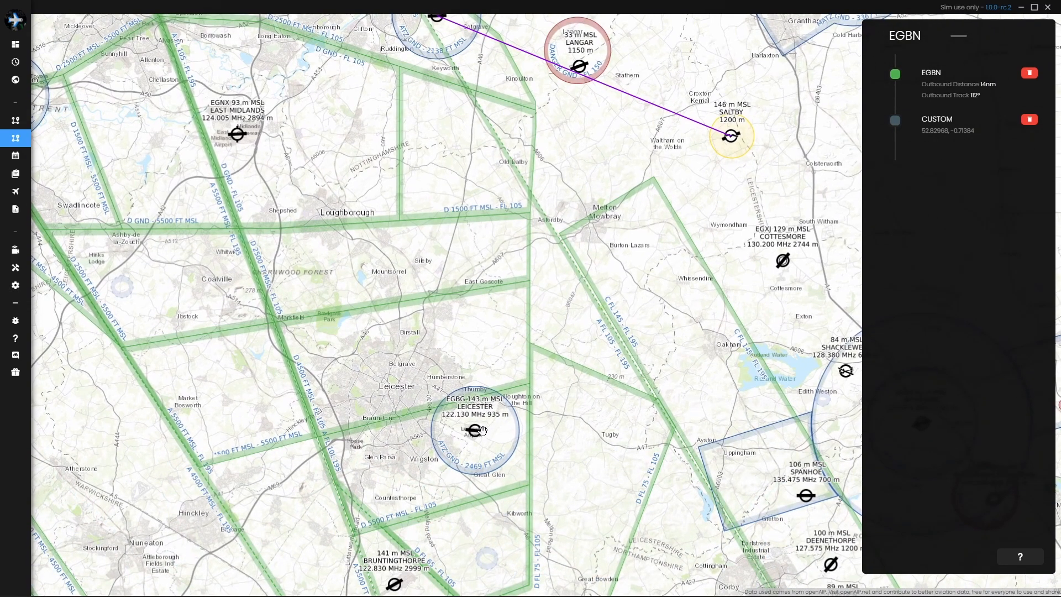
pyautogui.click(480, 428)
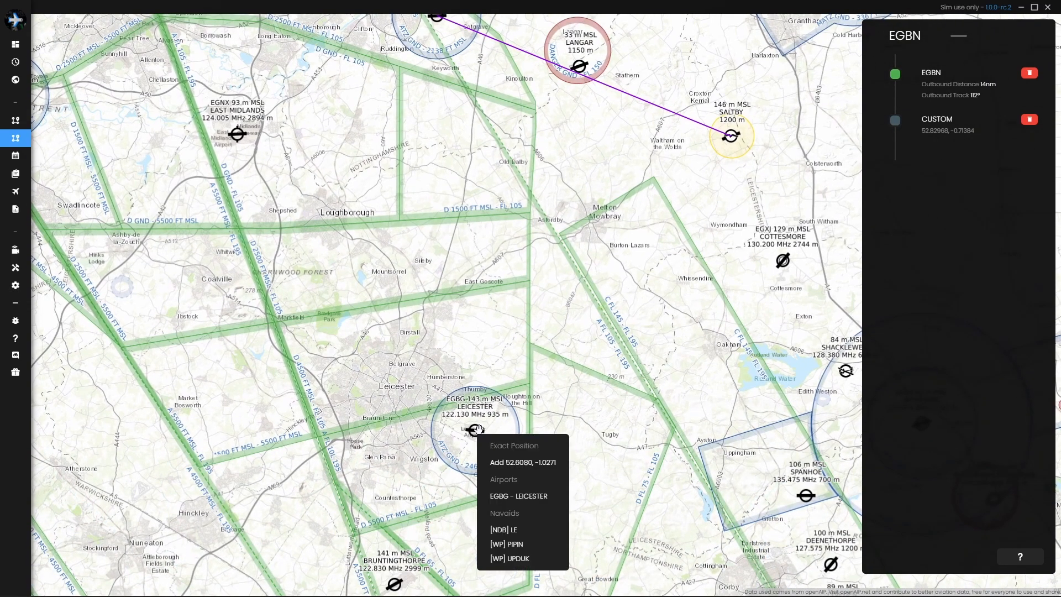
pyautogui.click(514, 496)
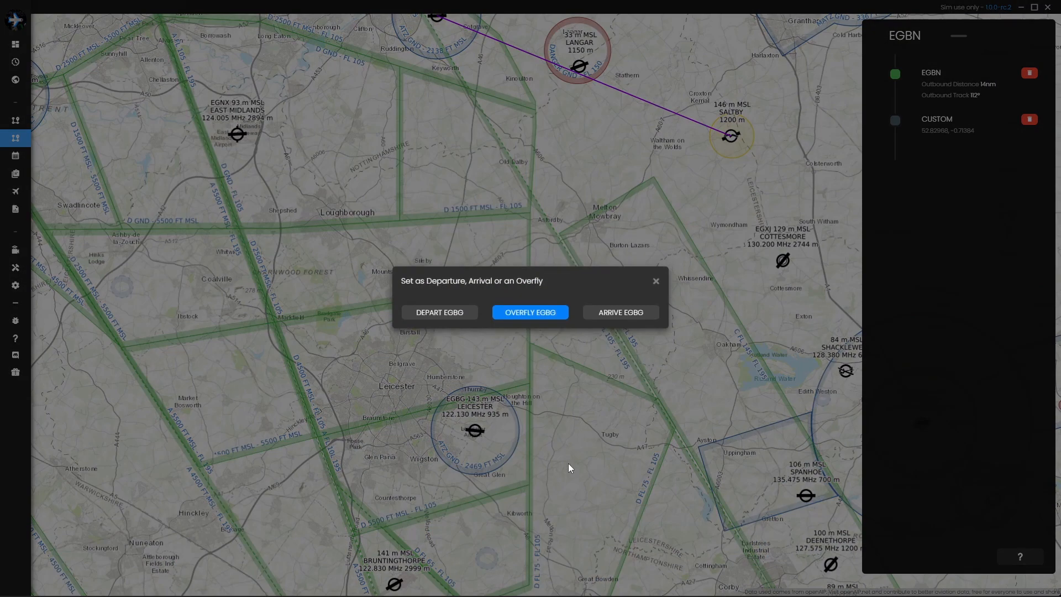
pyautogui.click(541, 313)
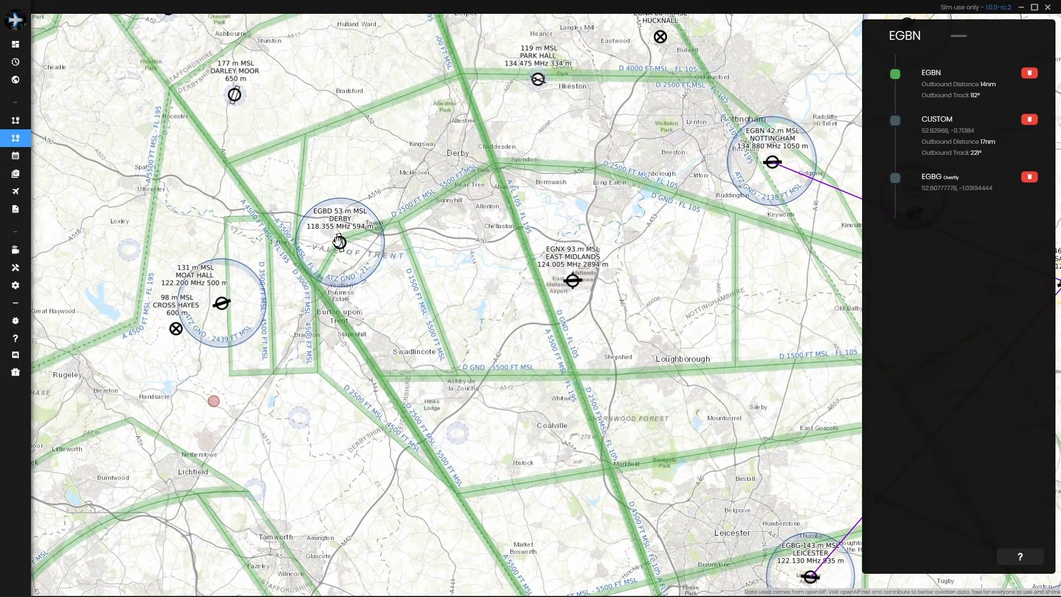
# Add East Midlands (EGNX) to the VFR route as an overfly point after Leicester.
pyautogui.click(338, 241)
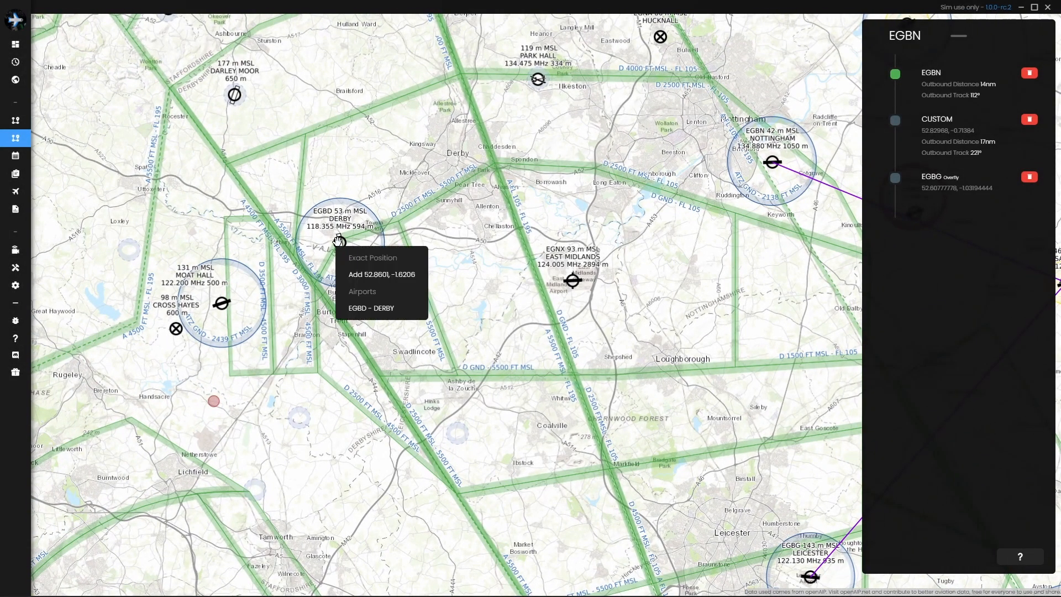
pyautogui.click(573, 280)
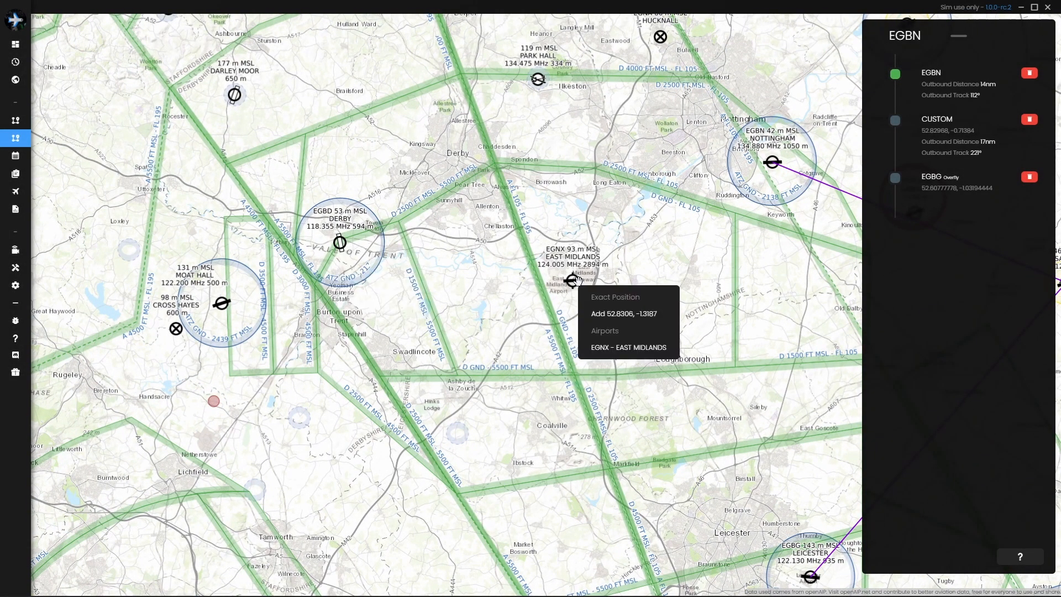
pyautogui.click(619, 347)
pyautogui.click(529, 313)
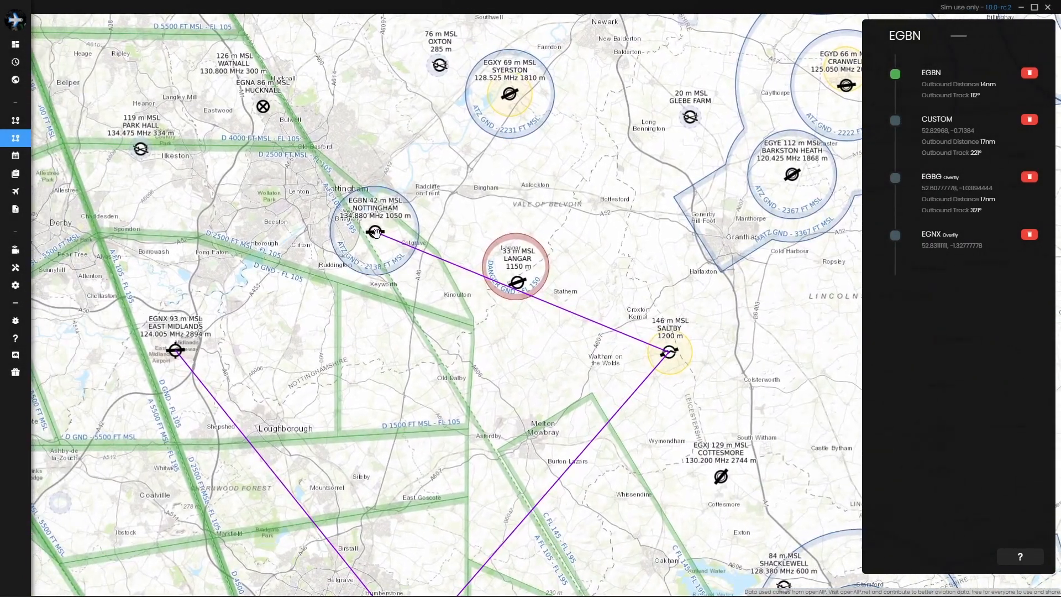
# Set Nottingham (EGBN) as the arrival airport to close the VFR route after East Midlands.
pyautogui.click(375, 232)
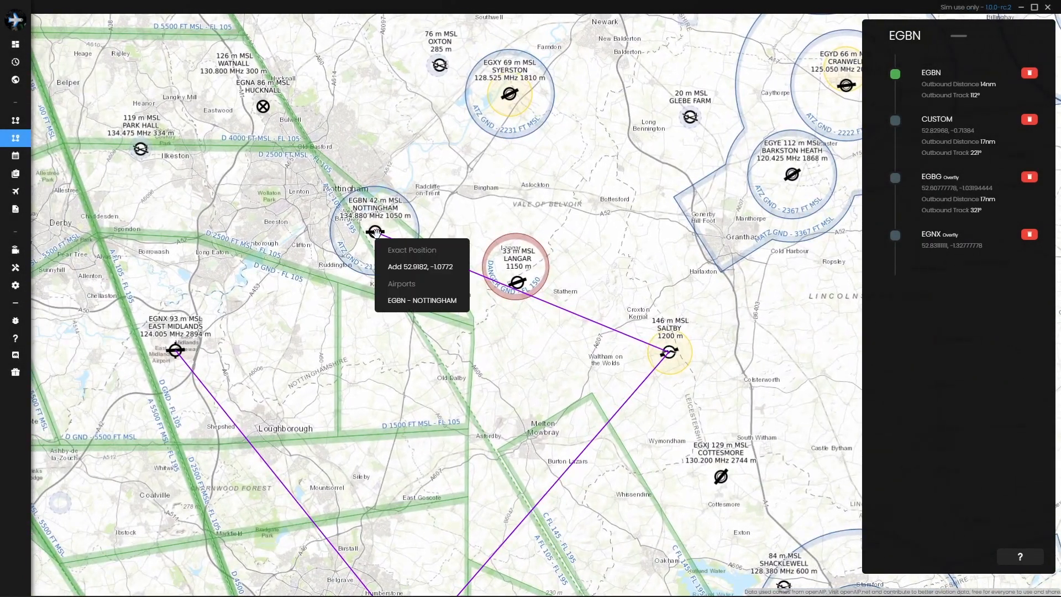
pyautogui.click(421, 301)
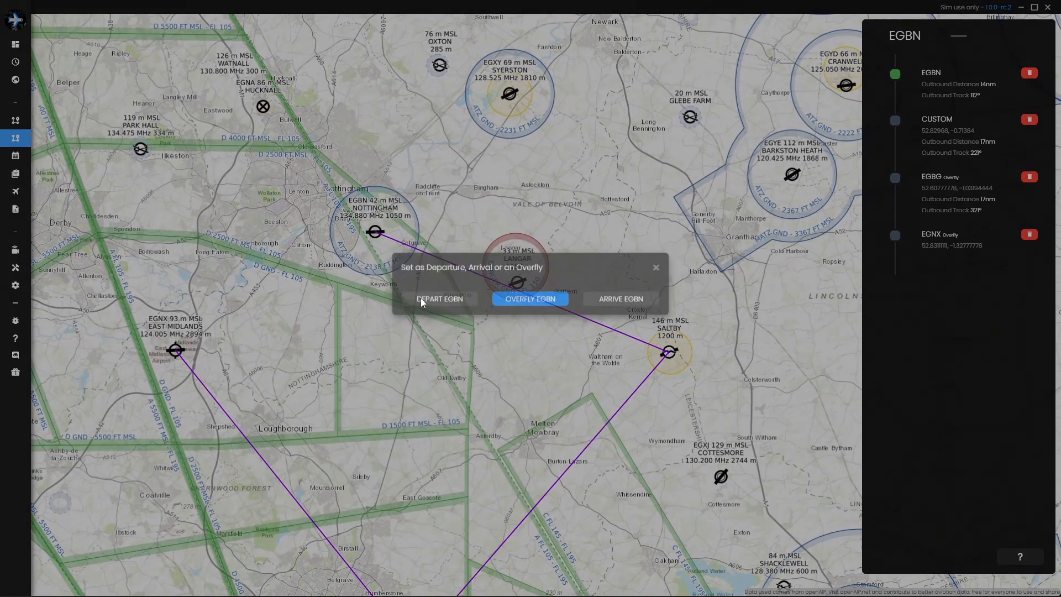
pyautogui.click(611, 320)
pyautogui.moveTo(337, 389); pyautogui.dragTo(462, 258)
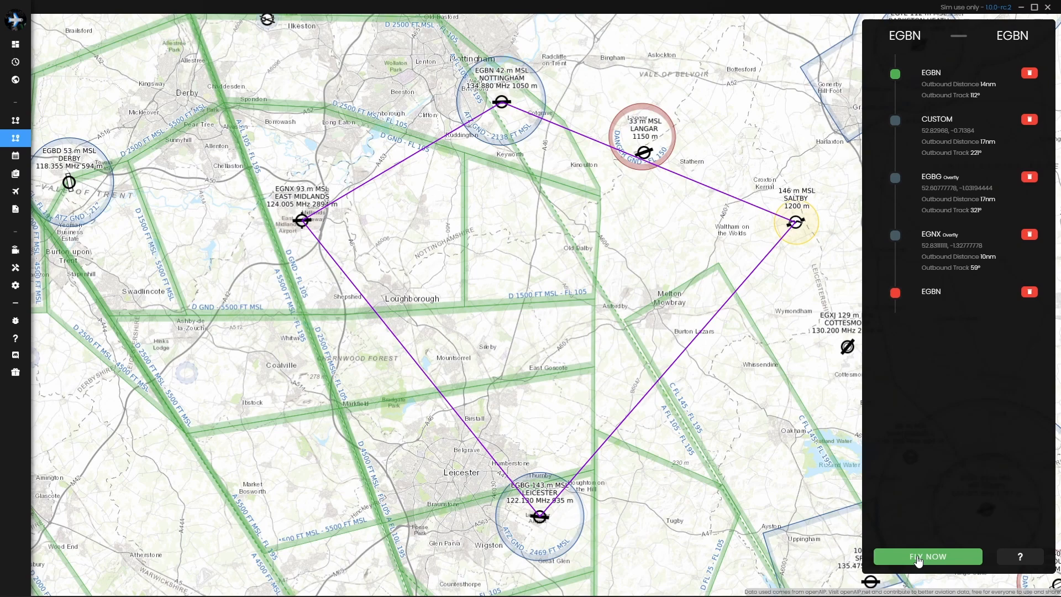
# Reorder the intermediate VFR waypoints to EGNX, EGBG and the custom Saltby point.
pyautogui.moveTo(921, 118)
pyautogui.mouseDown()
pyautogui.moveTo(926, 188)
pyautogui.moveTo(931, 119)
pyautogui.mouseUp()
pyautogui.moveTo(931, 235); pyautogui.dragTo(926, 161)
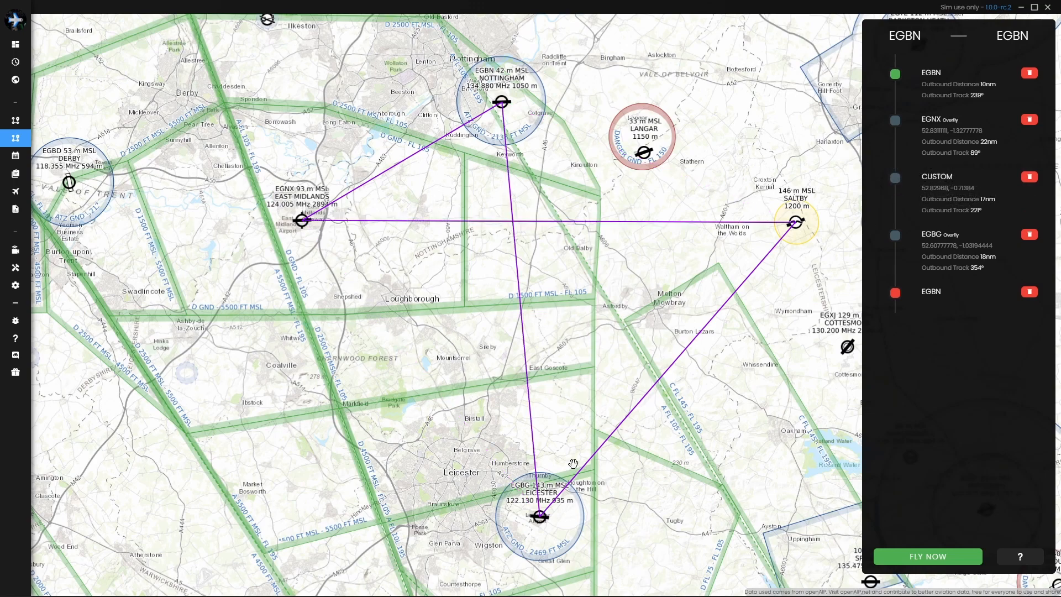
pyautogui.moveTo(933, 235); pyautogui.dragTo(937, 162)
pyautogui.moveTo(936, 119); pyautogui.dragTo(947, 215)
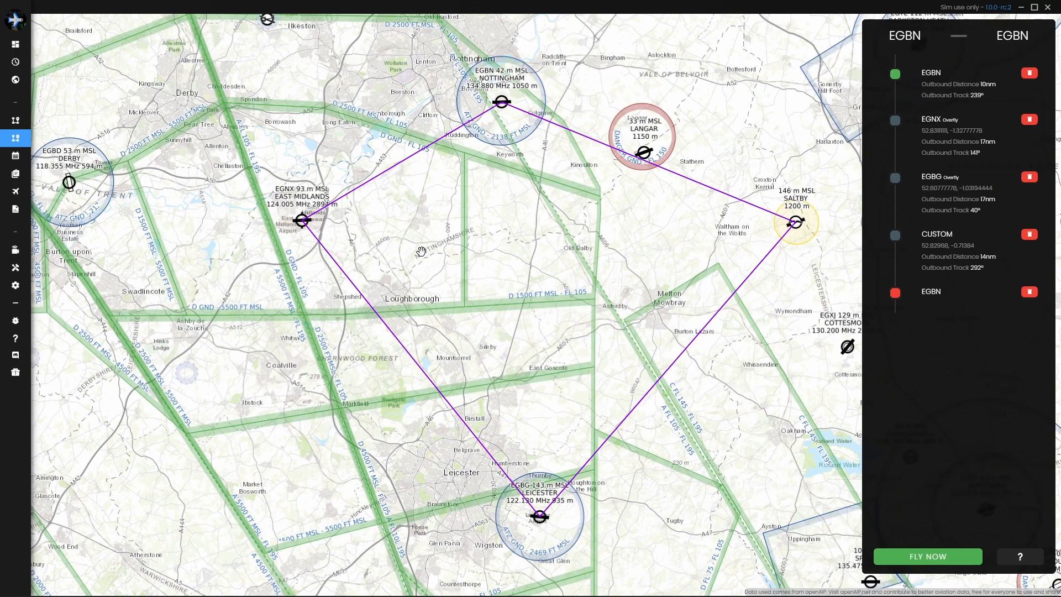
# Examine the VFR chart coverage of airports and airspace in the United States around Oklahoma and Arkansas.
pyautogui.scroll(-6, 431, 251)
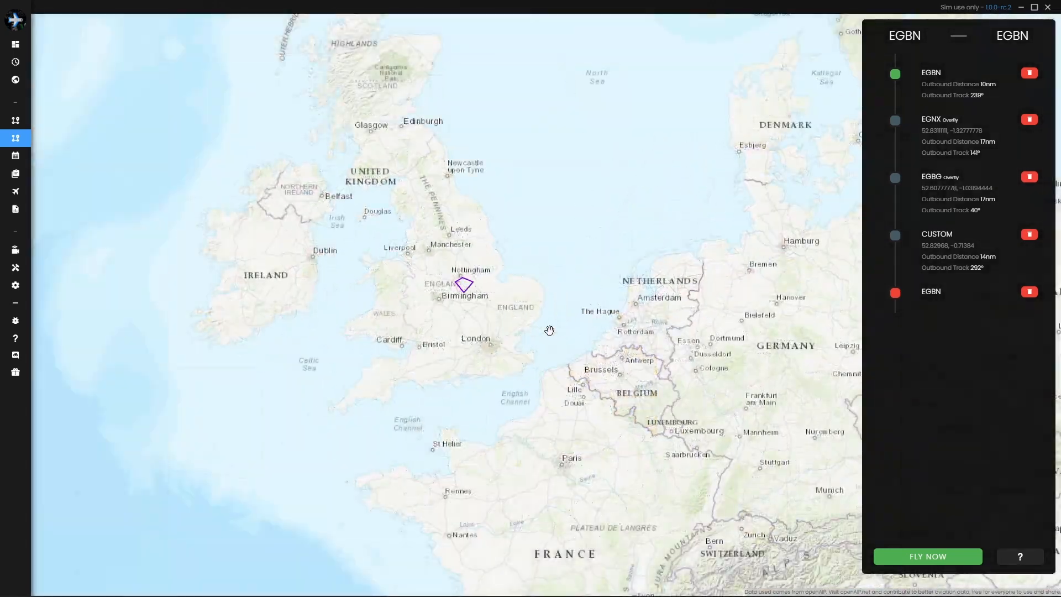
pyautogui.moveTo(582, 366); pyautogui.dragTo(375, 239)
pyautogui.moveTo(304, 363); pyautogui.dragTo(730, 244)
pyautogui.scroll(-1, 225, 308)
pyautogui.moveTo(133, 349); pyautogui.dragTo(632, 250)
pyautogui.moveTo(310, 294); pyautogui.dragTo(684, 298)
pyautogui.moveTo(596, 261); pyautogui.dragTo(715, 225)
pyautogui.moveTo(97, 430); pyautogui.dragTo(466, 316)
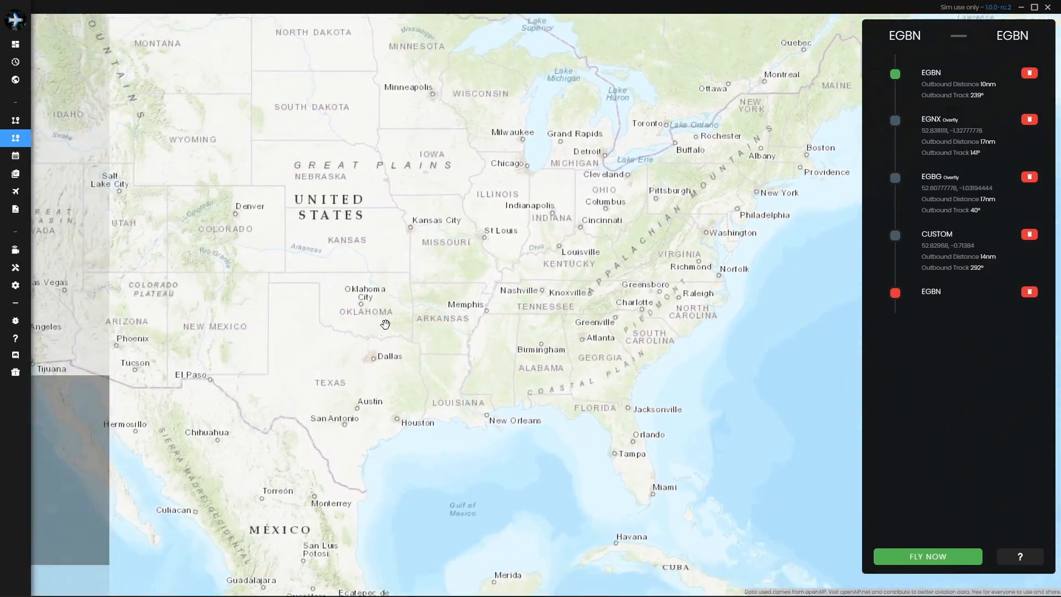
pyautogui.scroll(4, 467, 316)
pyautogui.scroll(2, 466, 317)
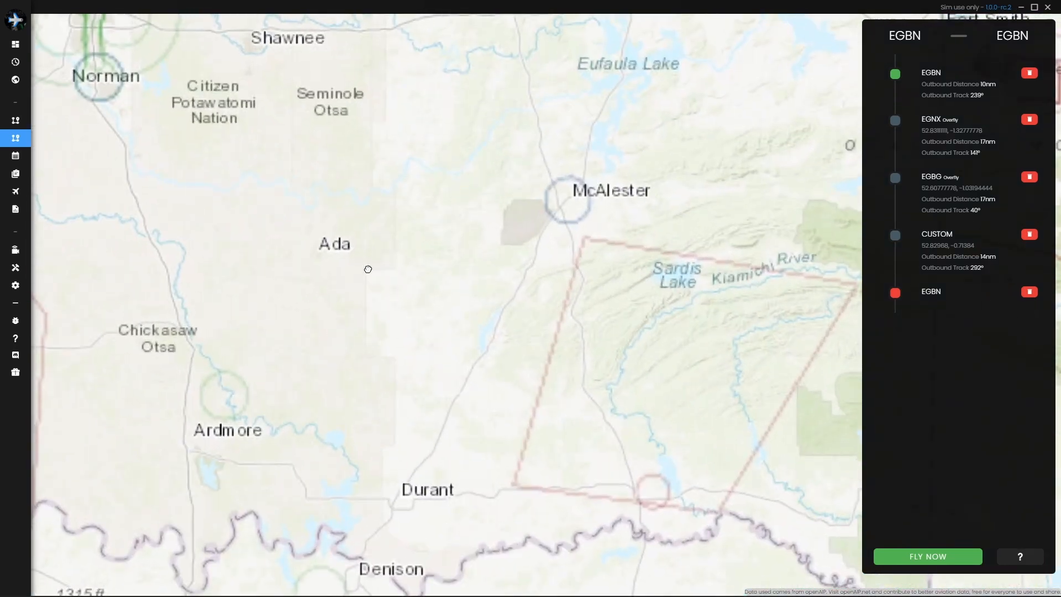
pyautogui.moveTo(312, 232); pyautogui.dragTo(558, 407)
pyautogui.moveTo(248, 314); pyautogui.dragTo(631, 312)
pyautogui.scroll(1, 335, 366)
pyautogui.scroll(1, 335, 366)
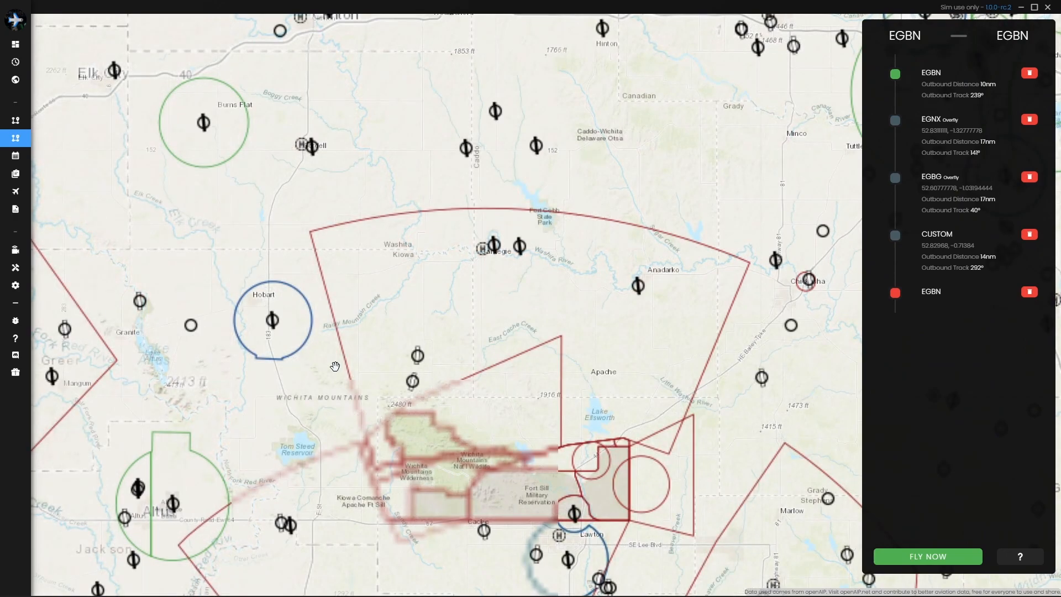
pyautogui.scroll(1, 364, 361)
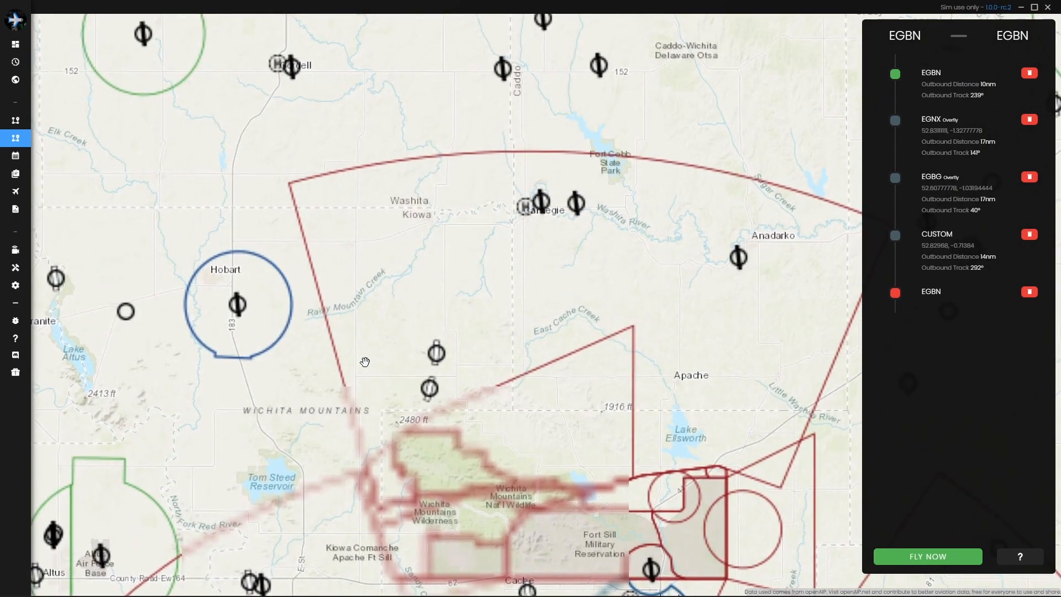
pyautogui.scroll(-4, 364, 361)
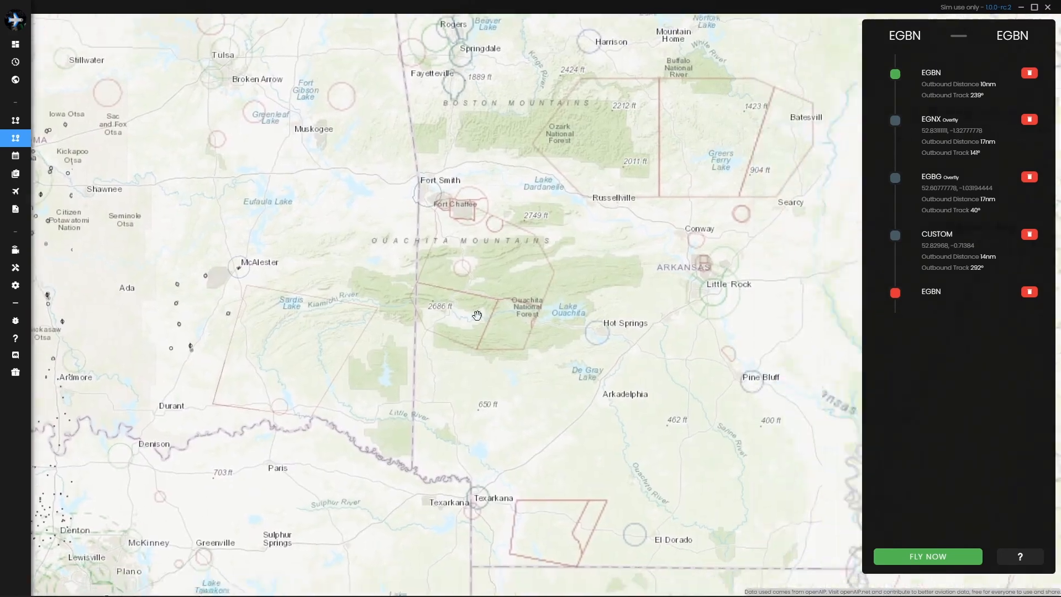
pyautogui.scroll(-2, 523, 303)
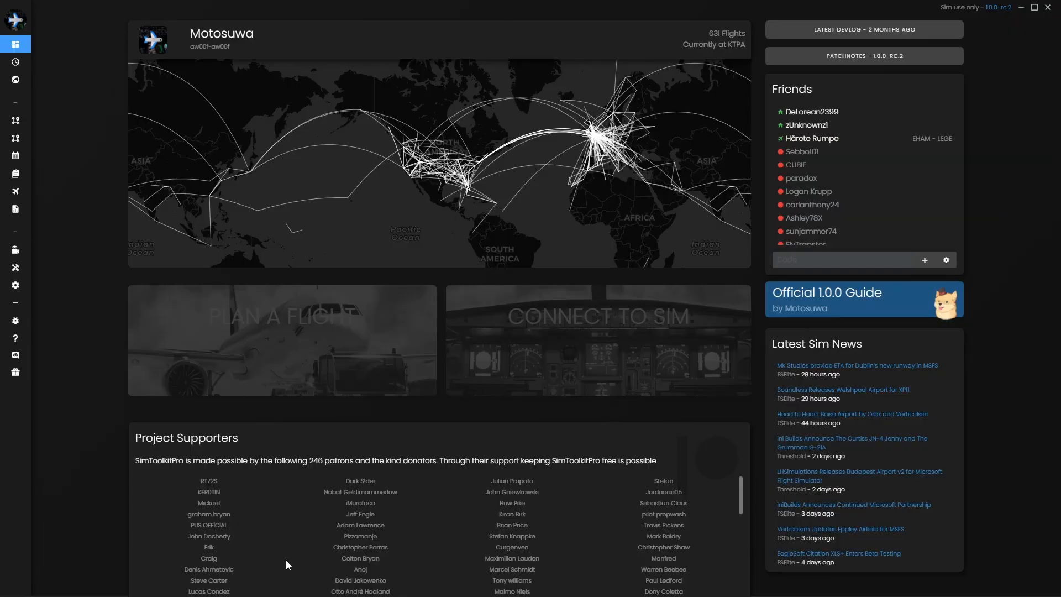
# Check the navigation data cycle on the dashboard, and show and hide the Navigraph charts pullout.
pyautogui.moveTo(175, 584)
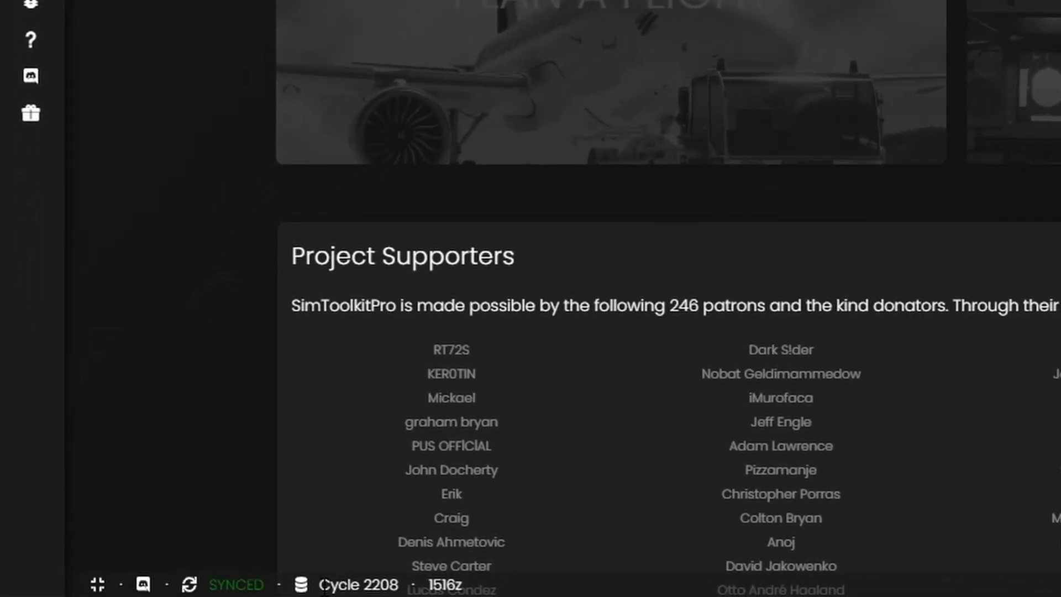
pyautogui.moveTo(283, 585); pyautogui.dragTo(406, 591)
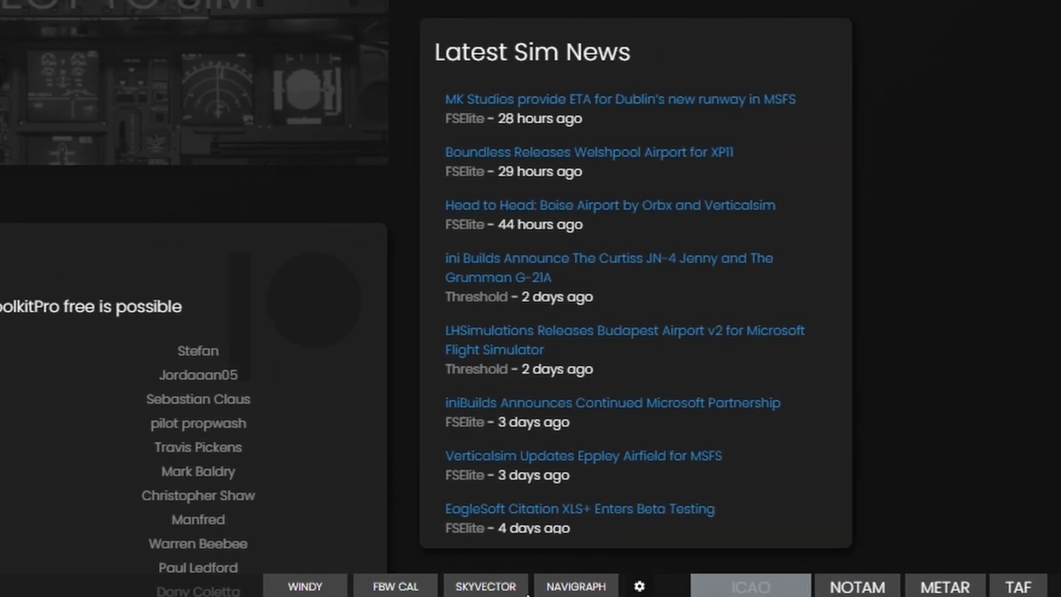
pyautogui.click(564, 590)
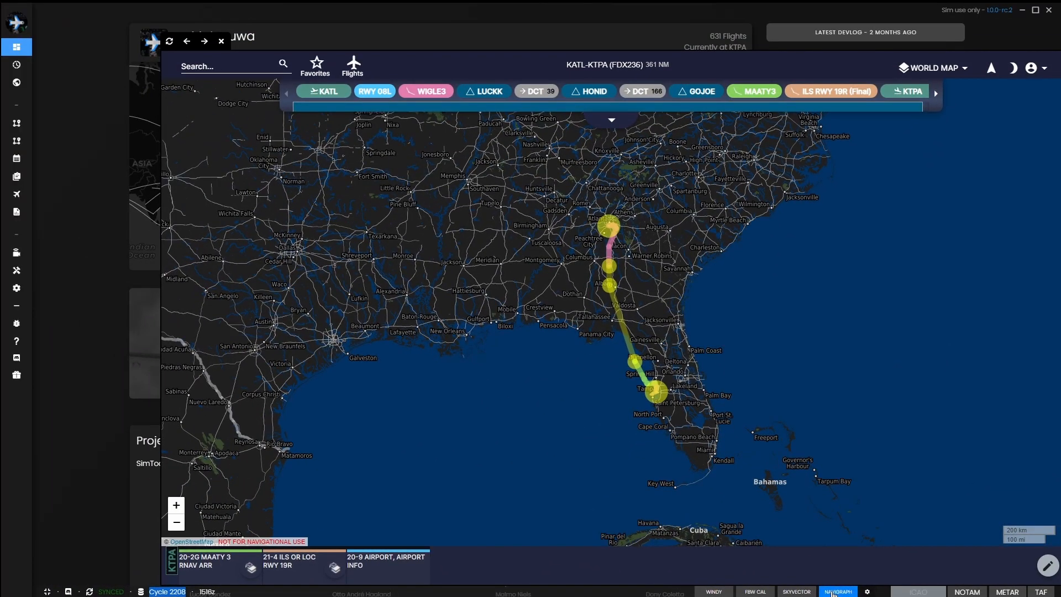
pyautogui.click(833, 591)
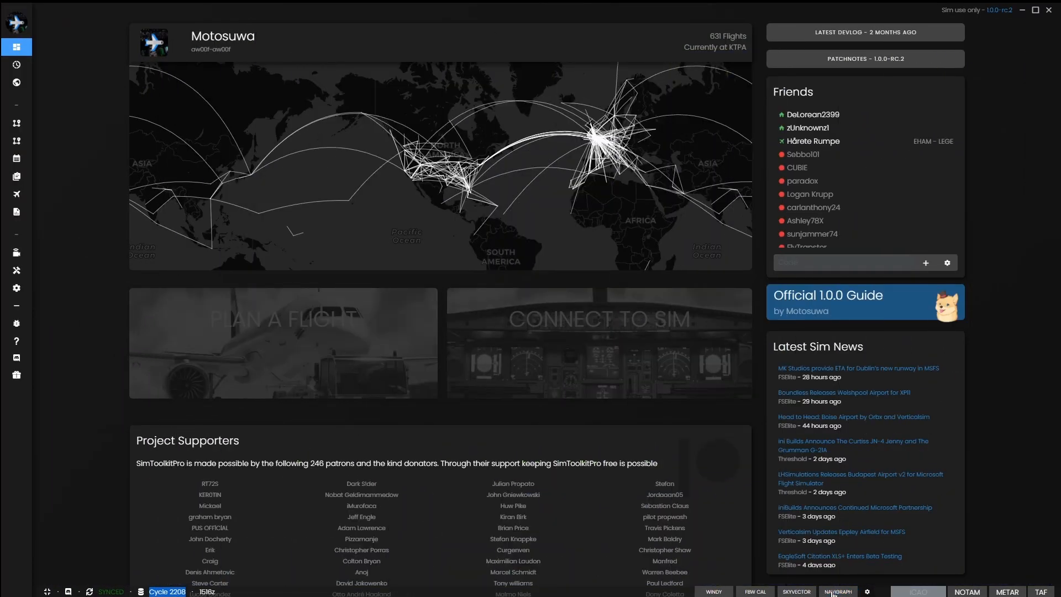
pyautogui.click(833, 591)
pyautogui.click(833, 591)
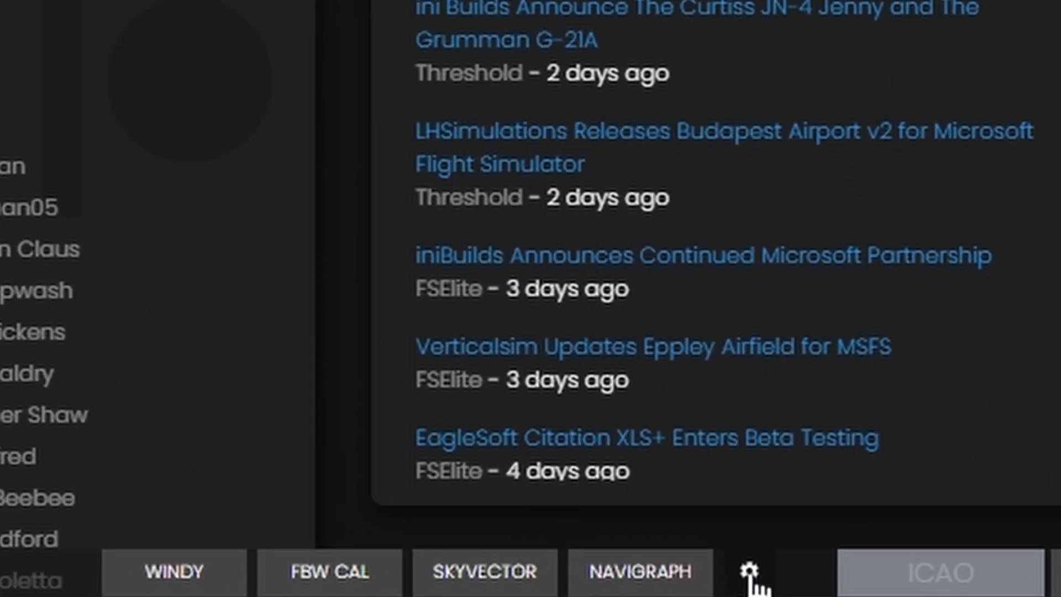
# In the tab options, assign the Windy service to the disabled fifth tab and clear the sixth tab's URL.
pyautogui.click(867, 592)
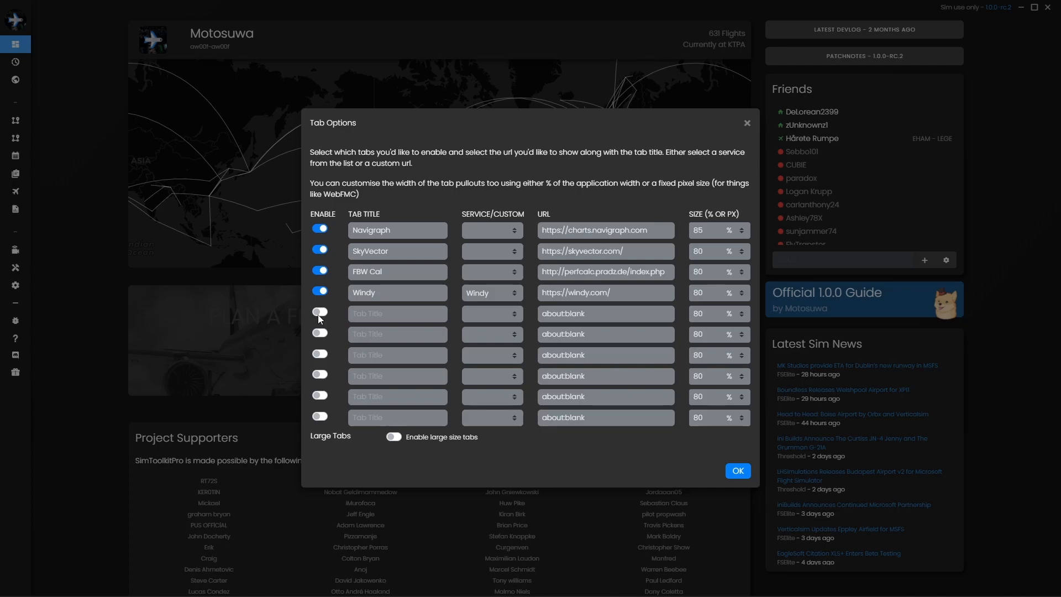
pyautogui.click(319, 312)
pyautogui.click(320, 312)
pyautogui.click(498, 314)
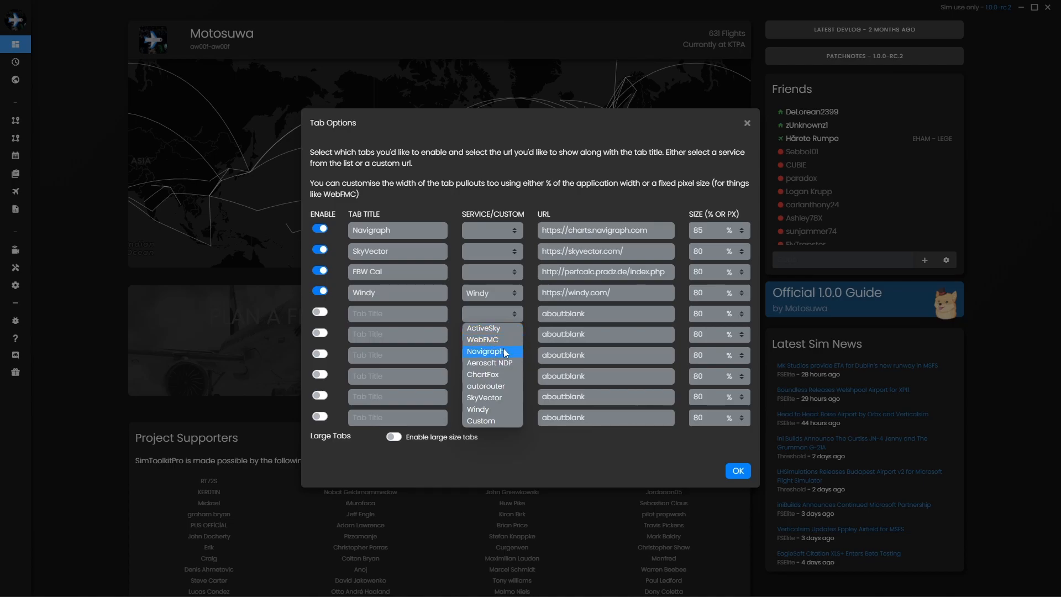
pyautogui.click(483, 410)
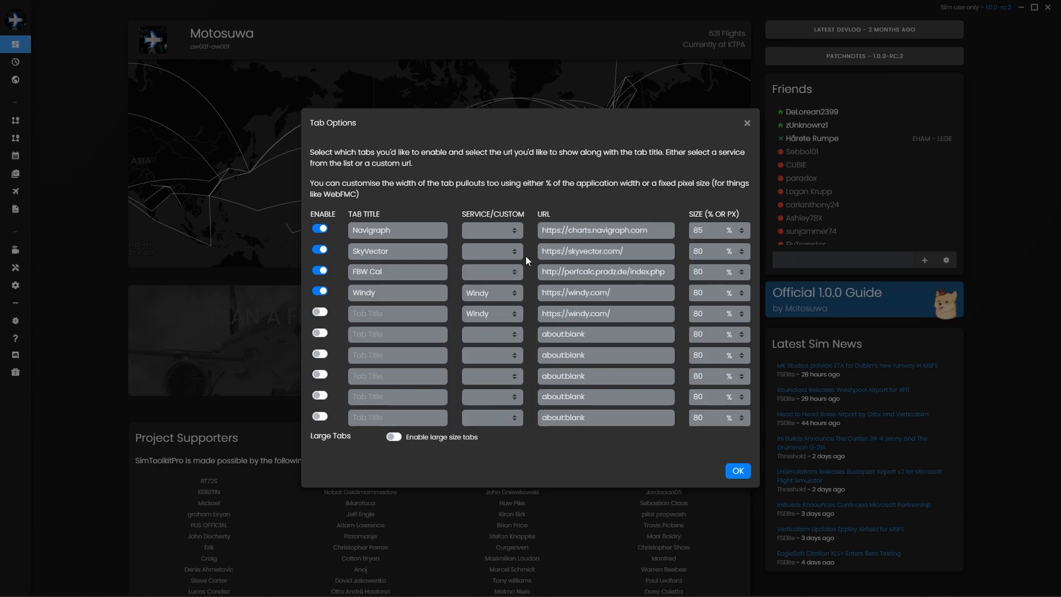
pyautogui.moveTo(601, 334); pyautogui.dragTo(495, 329)
pyautogui.press('BackSpace')
pyautogui.click(737, 471)
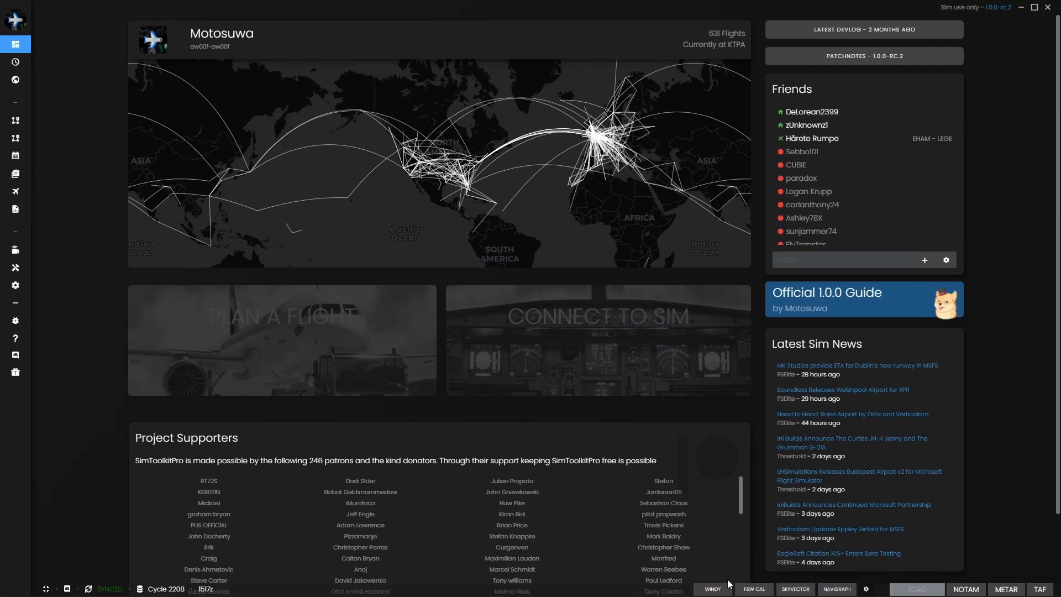
# View the Windy, FBW Cal, SkyVector and Navigraph pullouts in turn and close the last one.
pyautogui.click(713, 589)
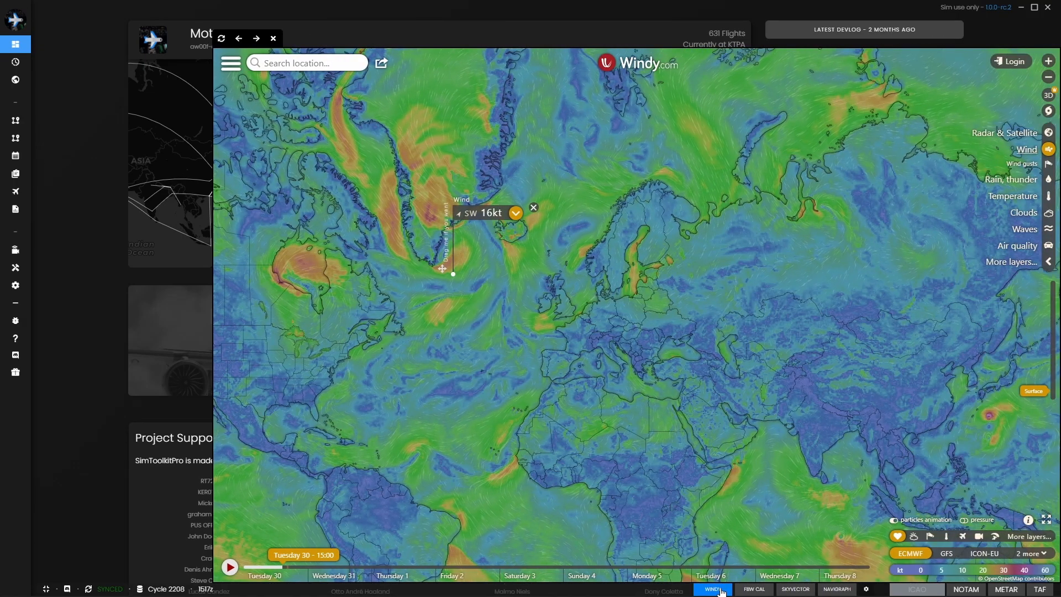
pyautogui.click(747, 590)
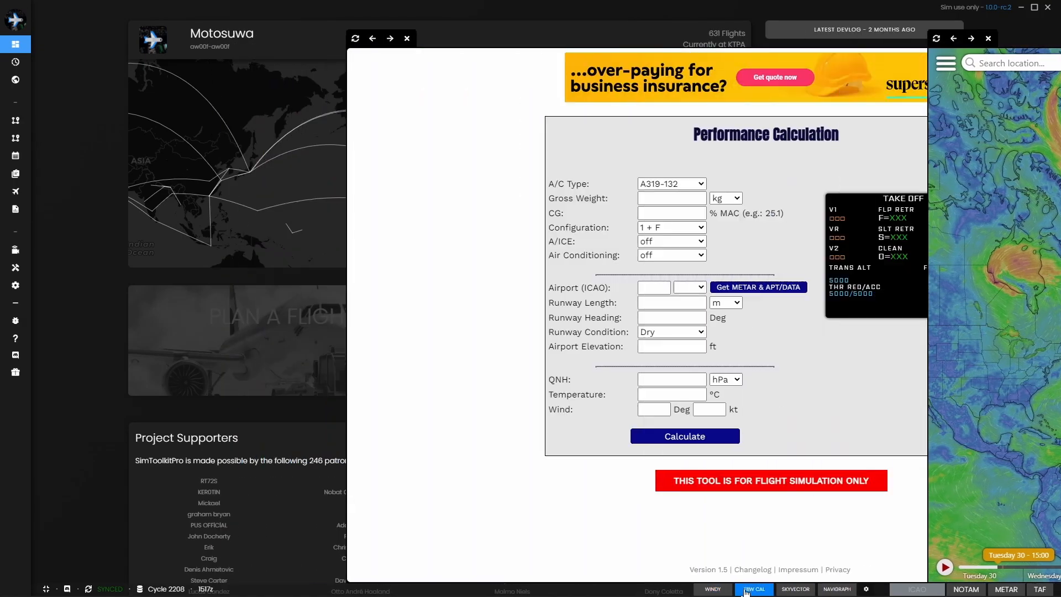
pyautogui.click(788, 589)
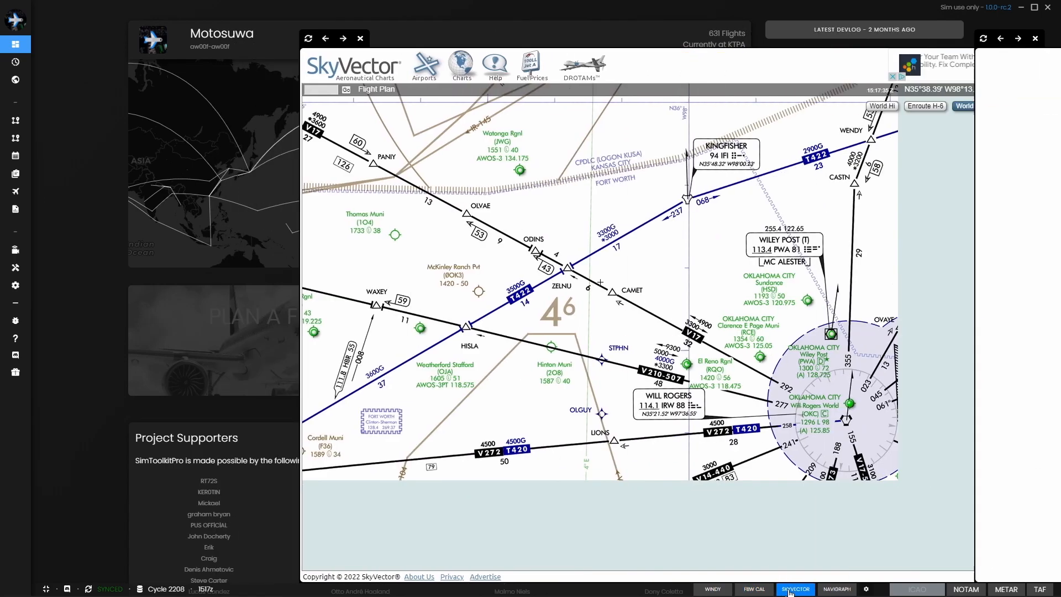
pyautogui.scroll(-3, 607, 407)
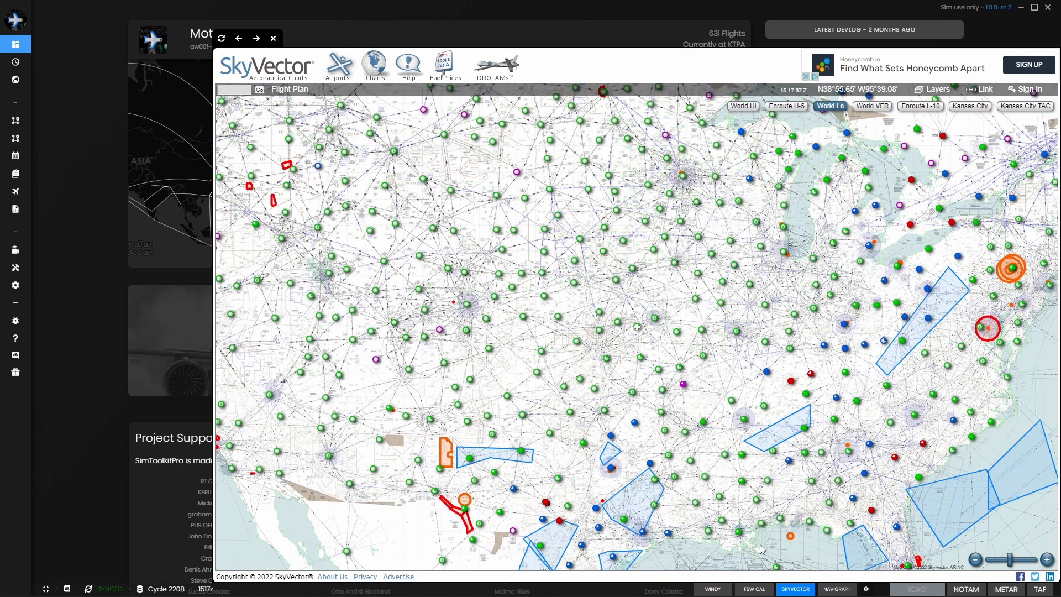
pyautogui.click(840, 590)
pyautogui.click(842, 590)
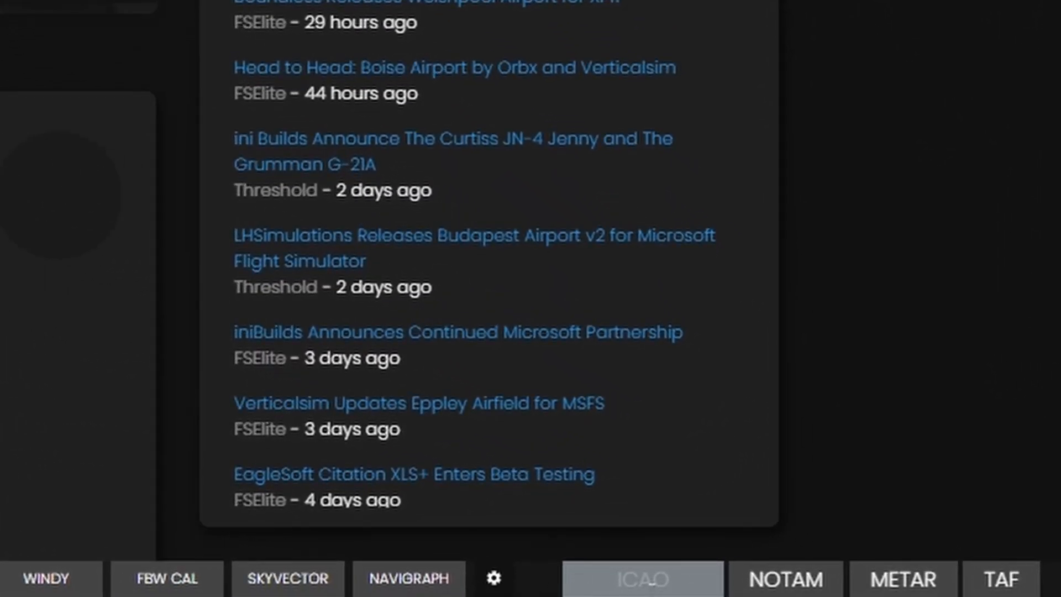
# Look up the METAR and TAF for EGLL.
pyautogui.write('EGLL')
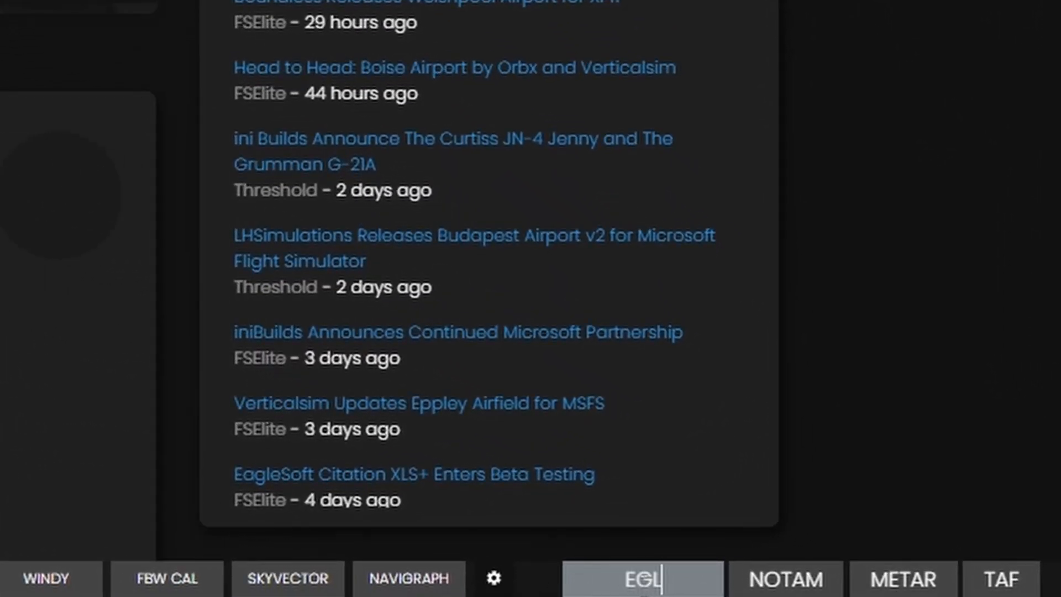
pyautogui.click(921, 587)
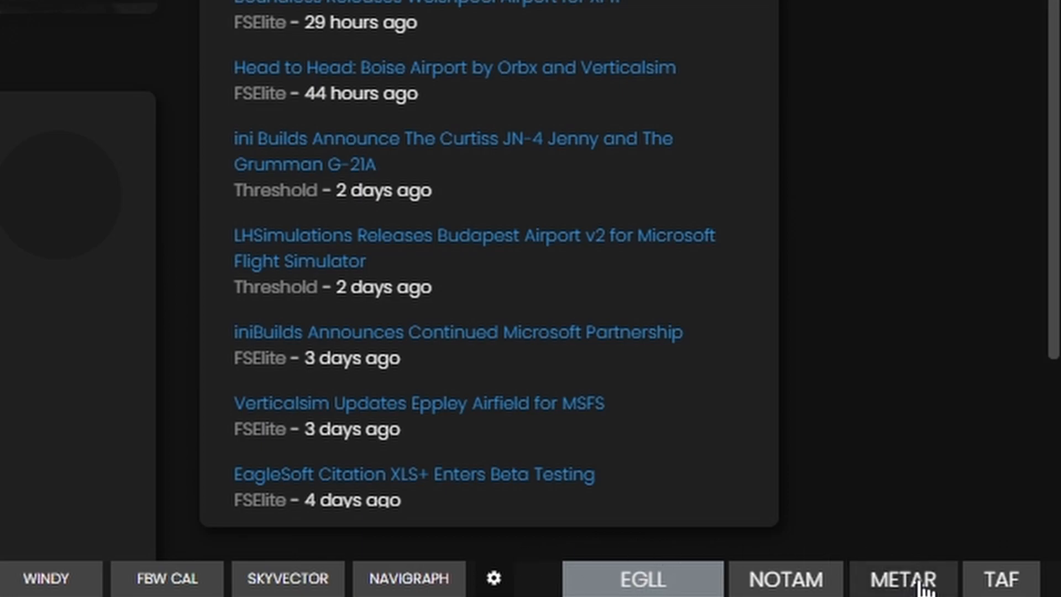
pyautogui.click(990, 584)
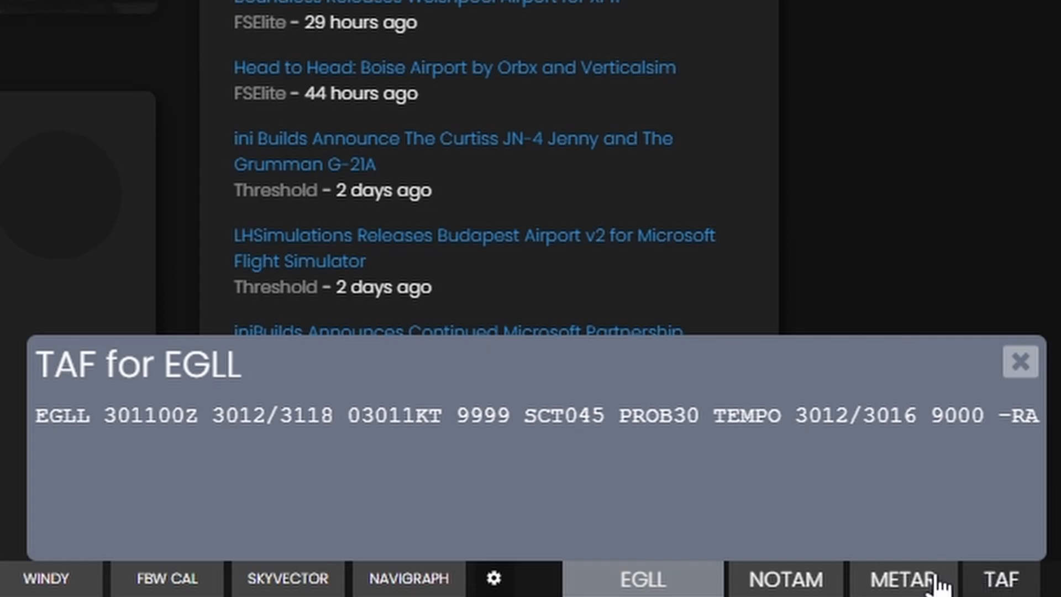
# Read through the NOTAMs for EGLL and close the NOTAM and TAF windows.
pyautogui.click(757, 577)
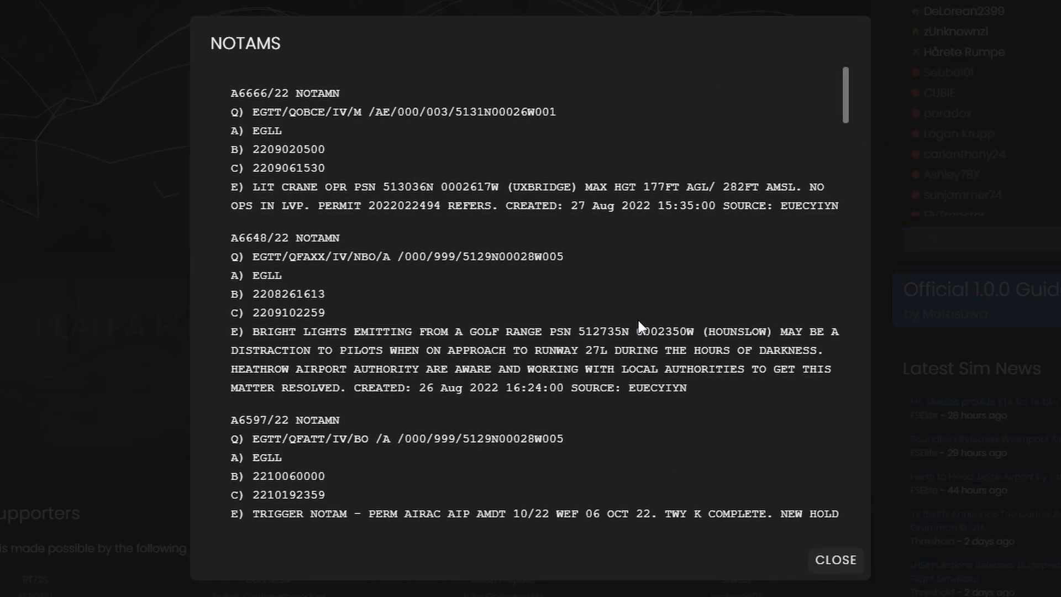
pyautogui.scroll(-5, 638, 320)
pyautogui.scroll(5, 646, 318)
pyautogui.moveTo(846, 95); pyautogui.dragTo(841, 154)
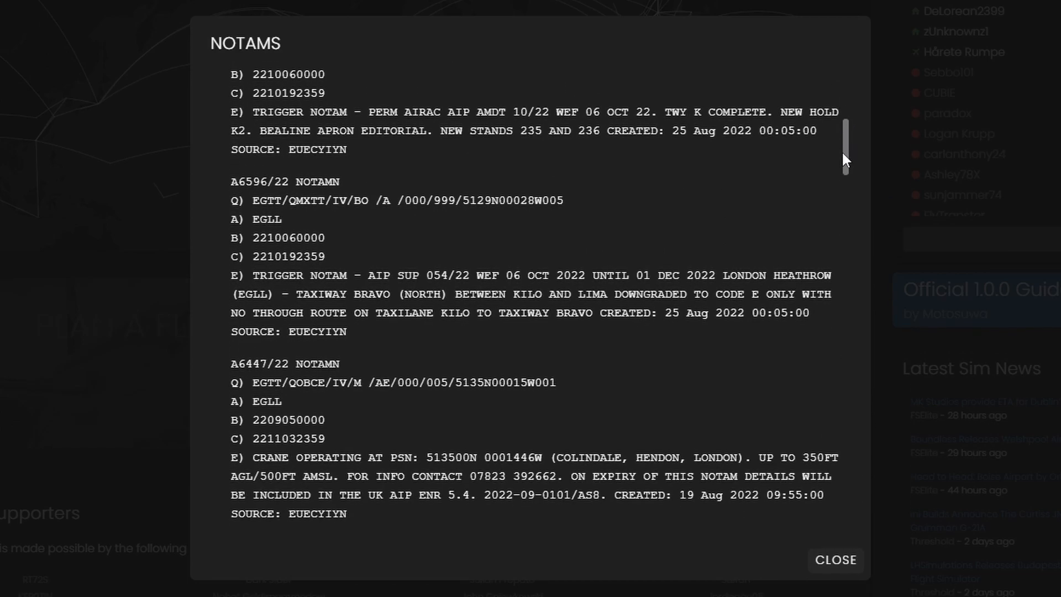
pyautogui.click(831, 560)
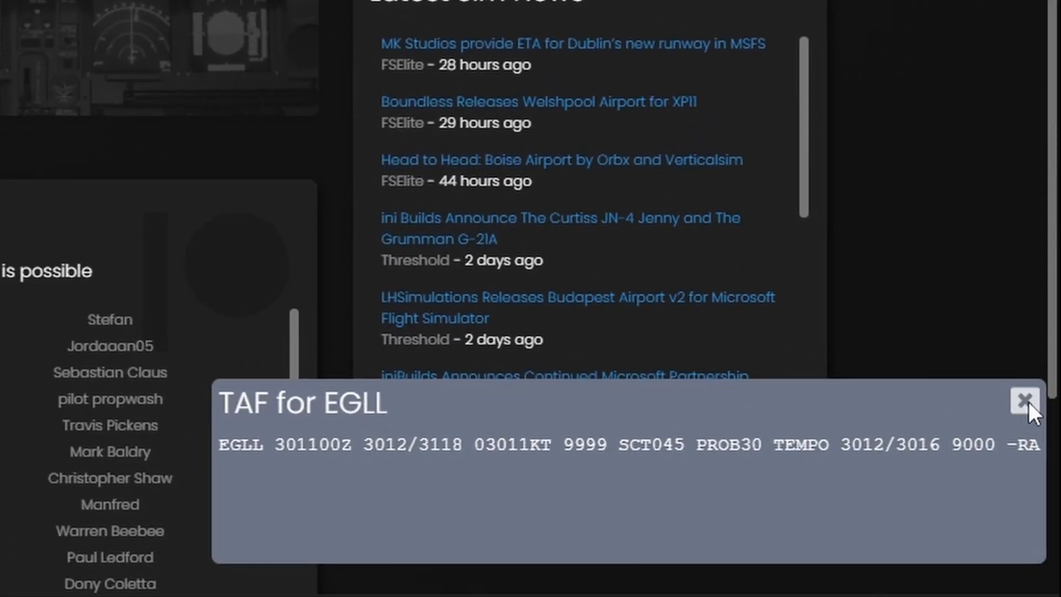
pyautogui.click(1026, 401)
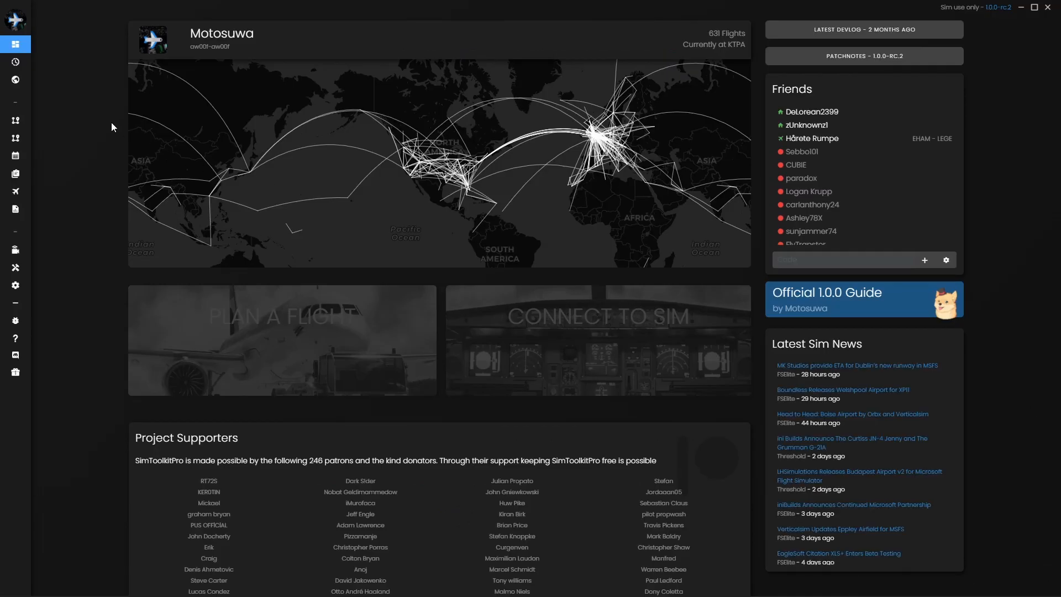
# Open the live traffic map and view the North Atlantic and Europe.
pyautogui.moveTo(30, 60)
pyautogui.click(42, 79)
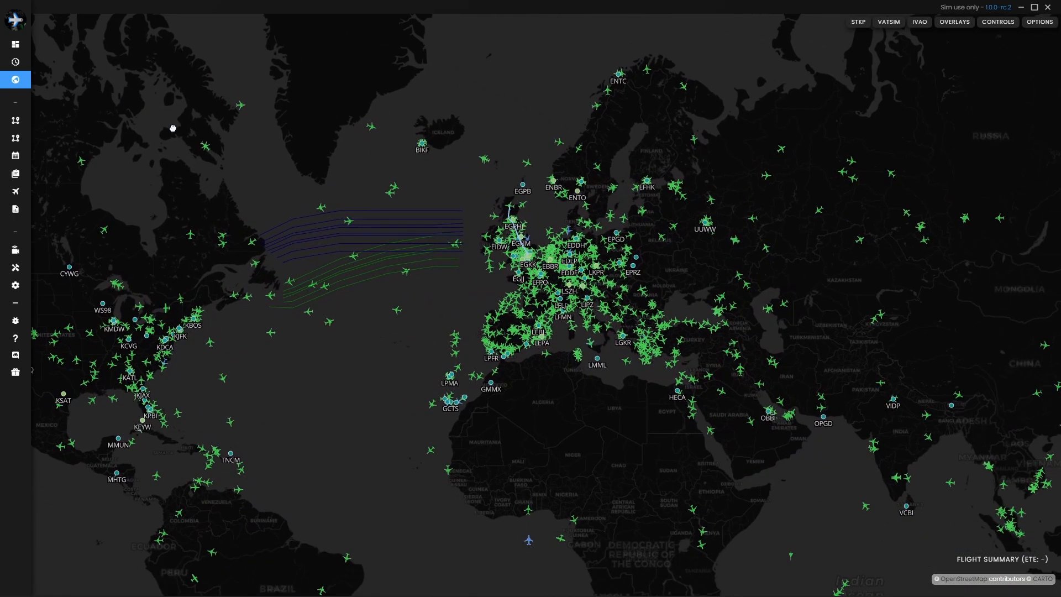
pyautogui.scroll(2, 292, 197)
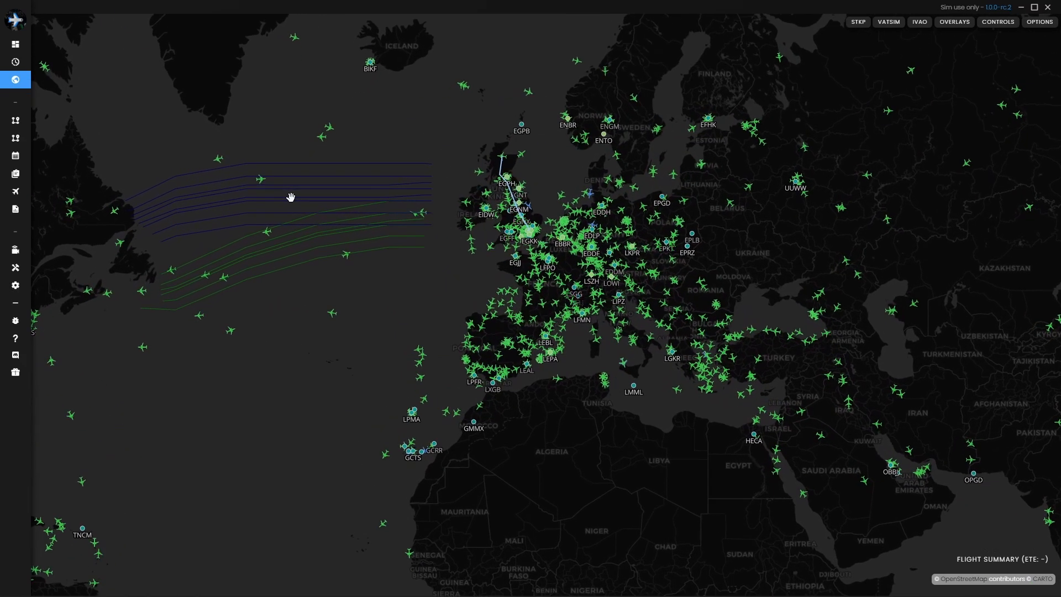
# View the flight details and route of BAW99 over the North Atlantic on the live map and close them.
pyautogui.scroll(2, 291, 197)
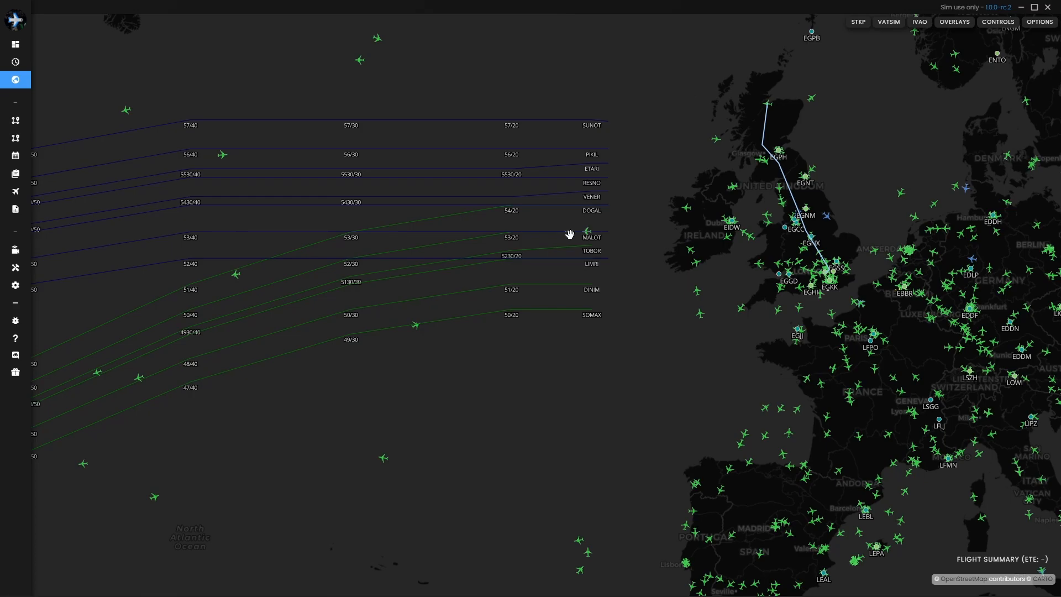
pyautogui.click(570, 234)
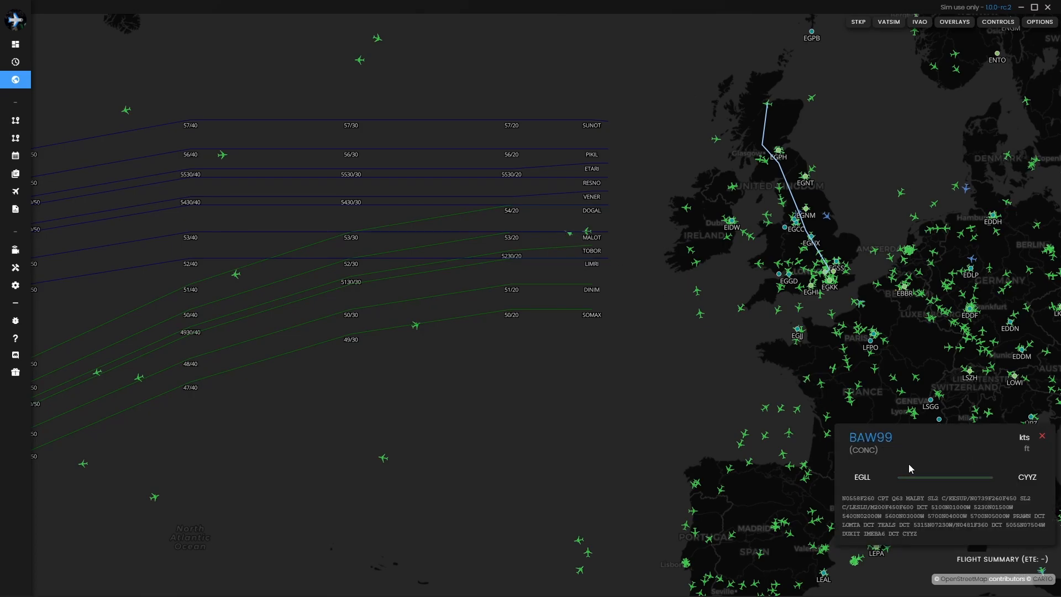
pyautogui.click(1043, 436)
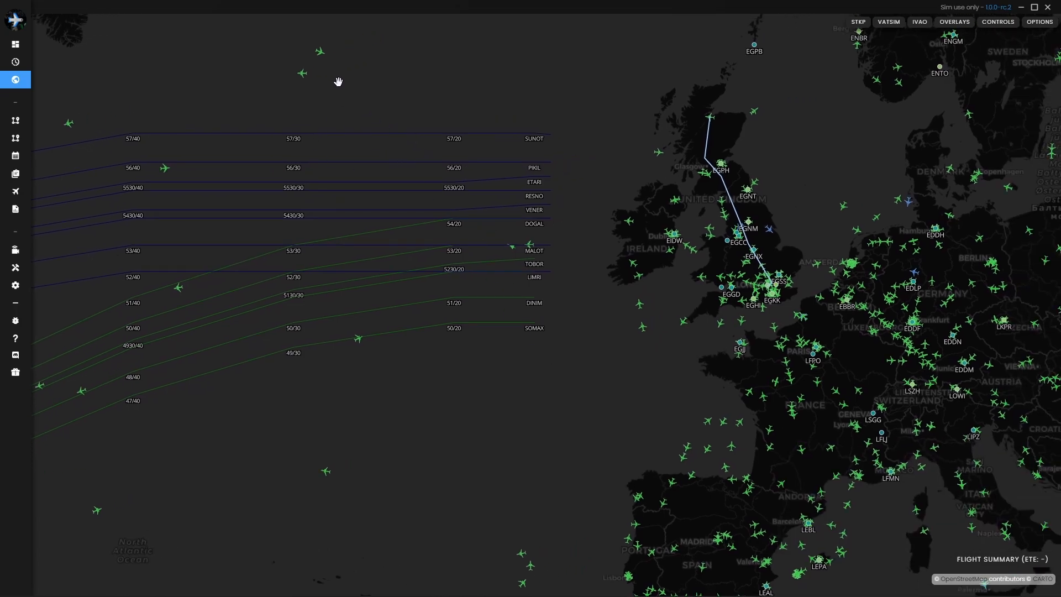
pyautogui.moveTo(513, 283); pyautogui.dragTo(363, 272)
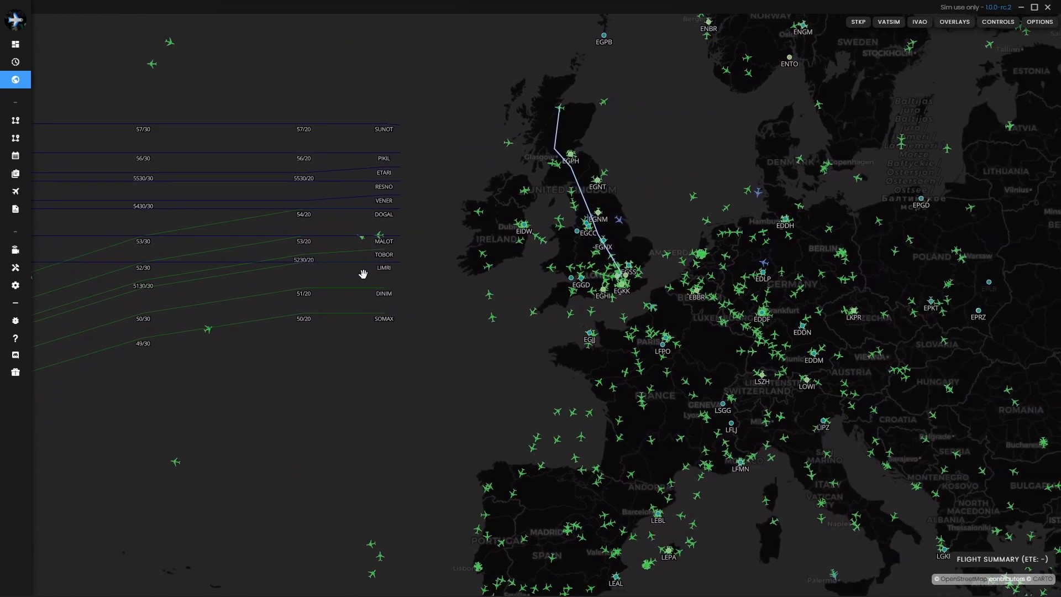
# Hide the VATSIM flights and the STKP flights on the live map.
pyautogui.click(888, 26)
pyautogui.click(904, 37)
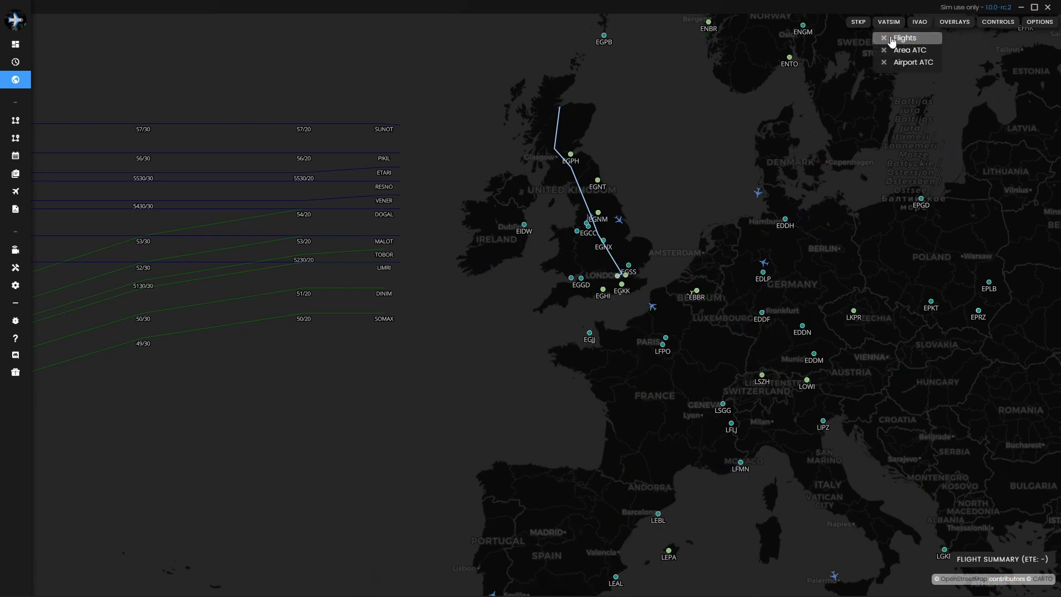
pyautogui.click(863, 25)
pyautogui.click(870, 40)
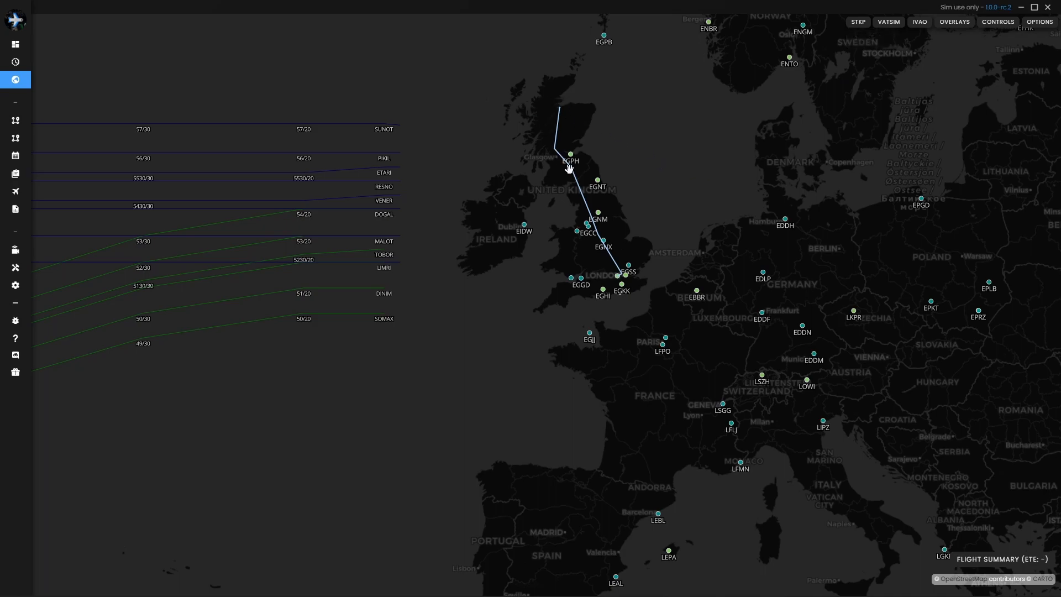
# Cancel the active EGLL to EGPE flight from its flight summary and return to the live map.
pyautogui.moveTo(32, 70)
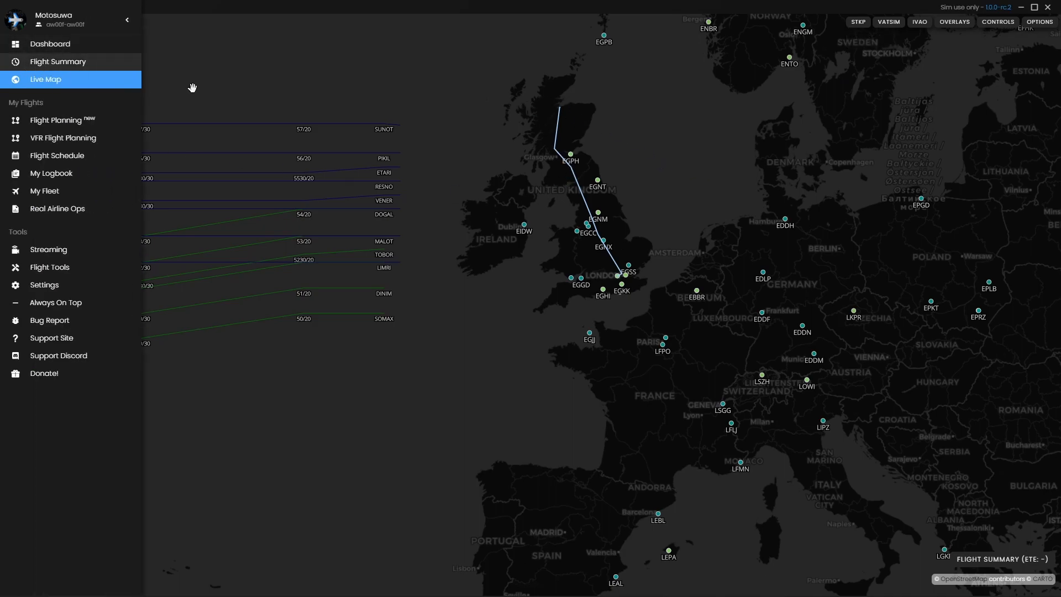
pyautogui.click(16, 63)
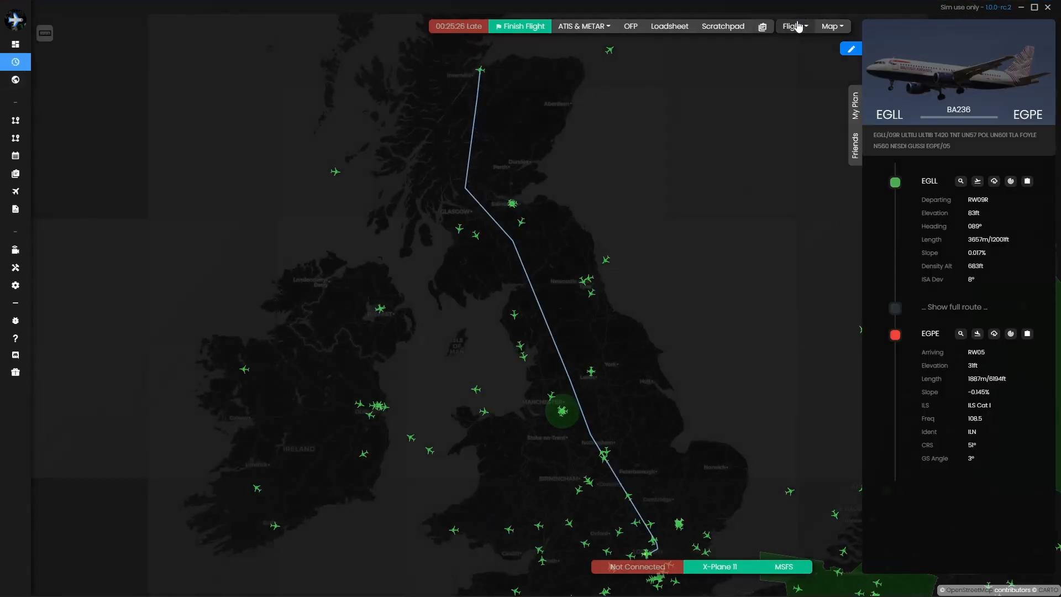
pyautogui.click(796, 26)
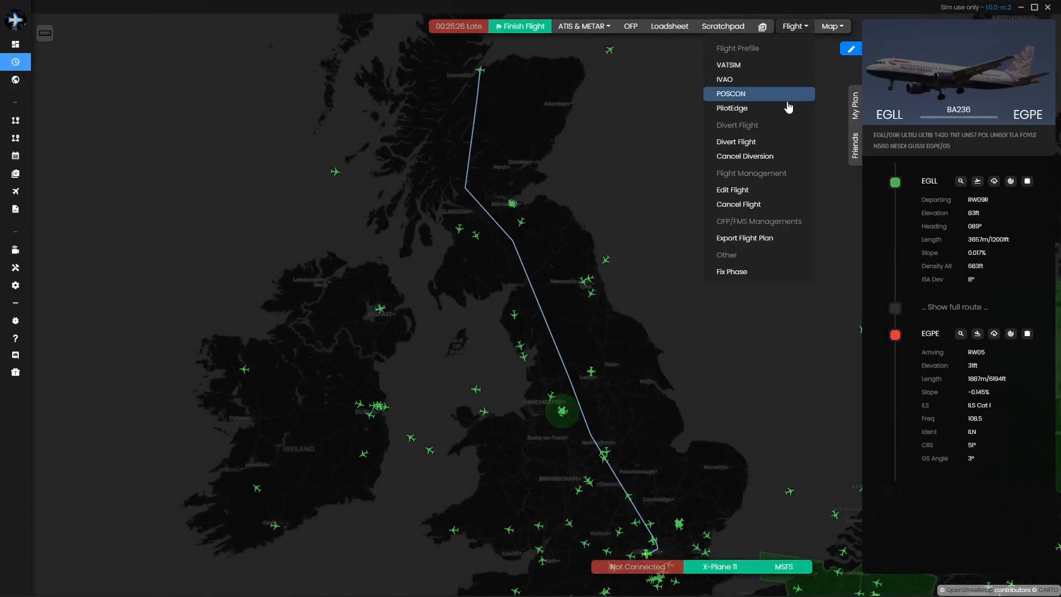
pyautogui.click(740, 204)
pyautogui.click(645, 331)
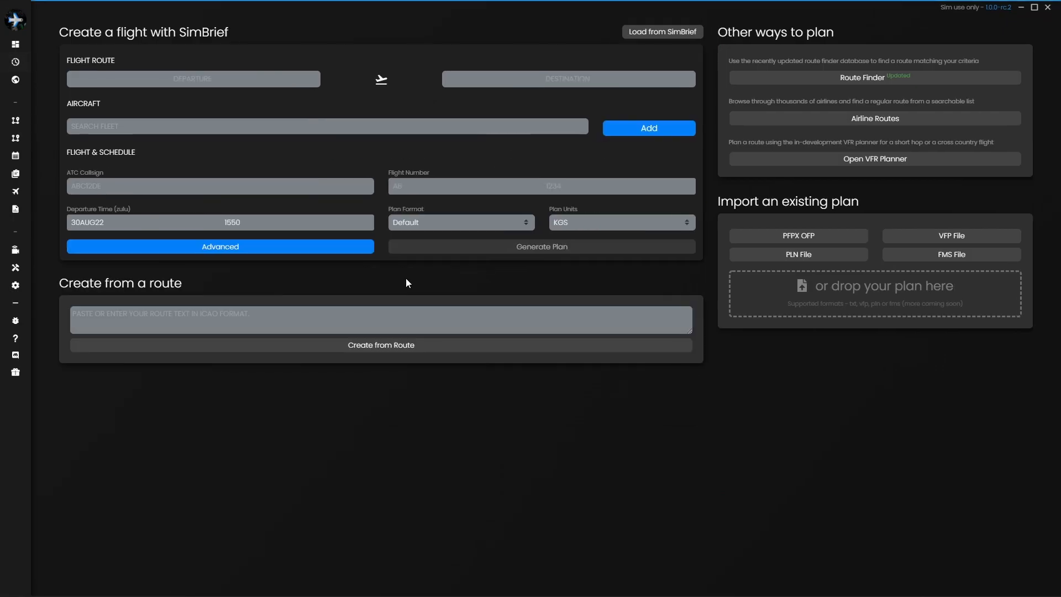
pyautogui.click(36, 61)
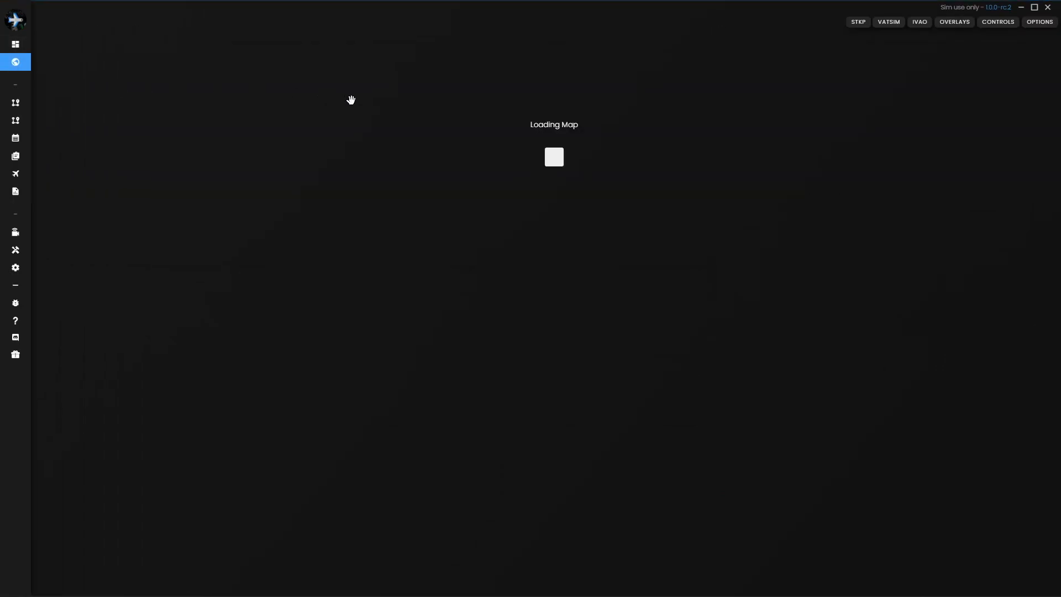
# Show the STKP flights on the live map and inspect the traffic around Europe.
pyautogui.scroll(5, 546, 329)
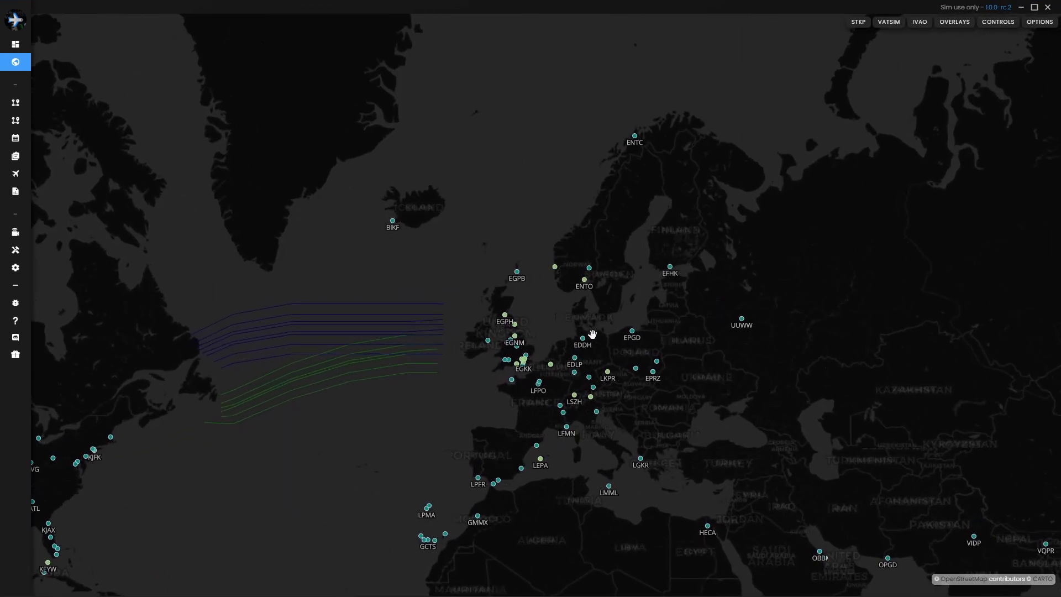
pyautogui.scroll(1, 546, 328)
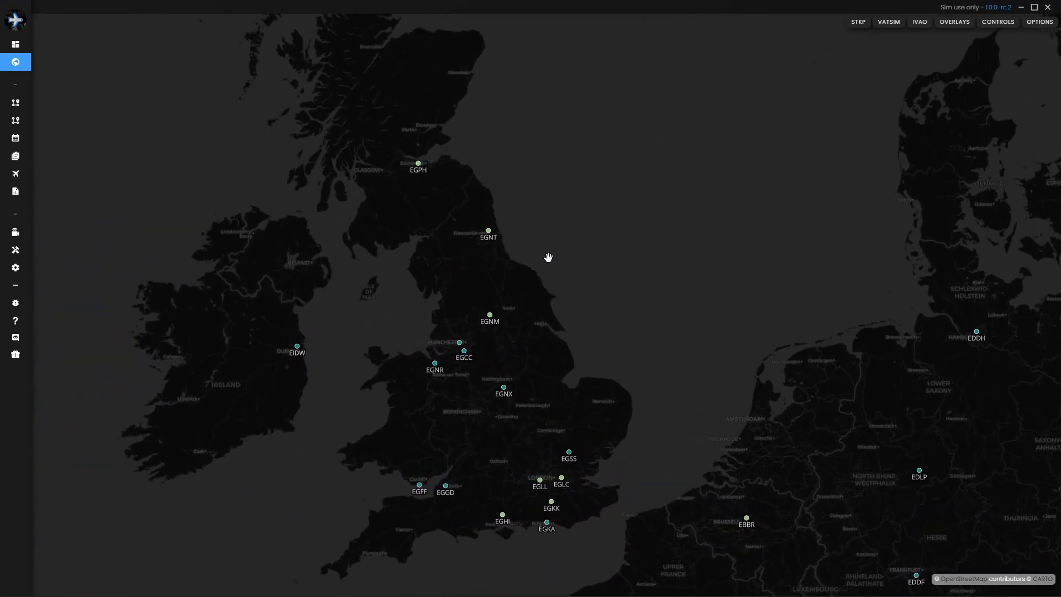
pyautogui.scroll(1, 546, 258)
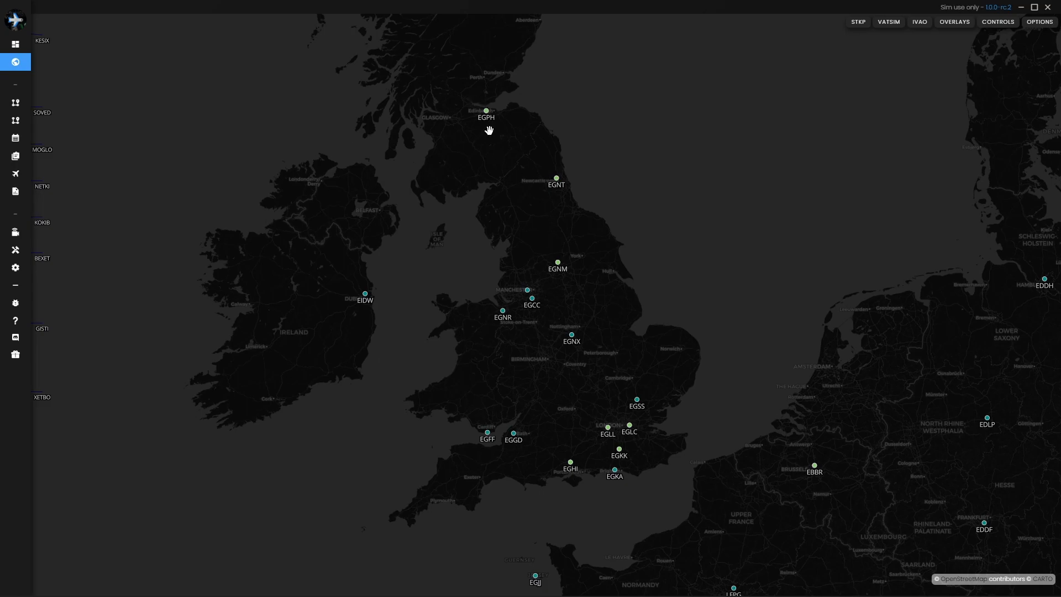
pyautogui.scroll(-1, 560, 371)
pyautogui.moveTo(632, 380); pyautogui.dragTo(486, 230)
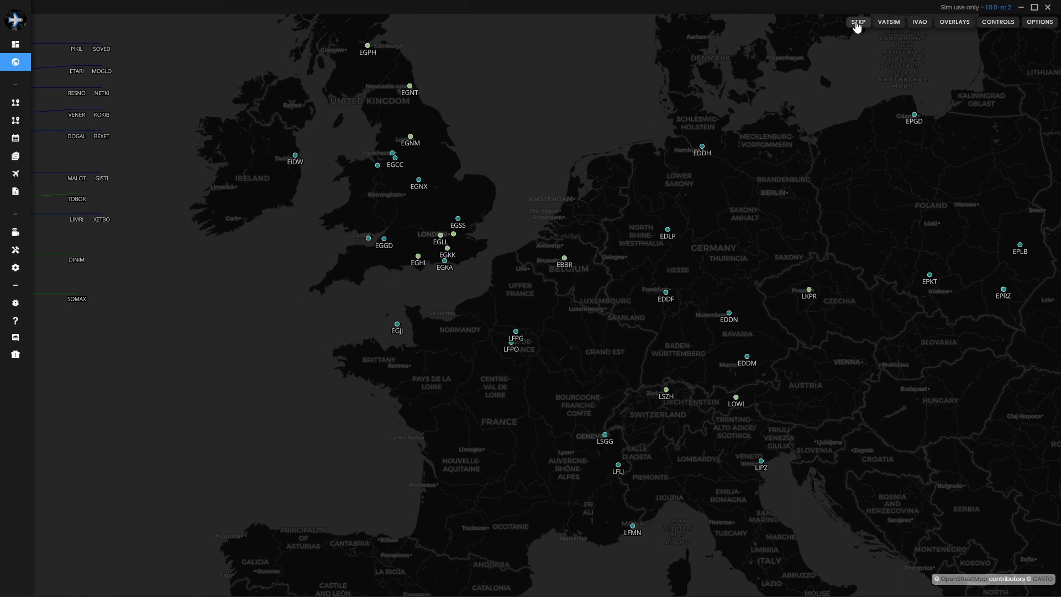
pyautogui.click(857, 25)
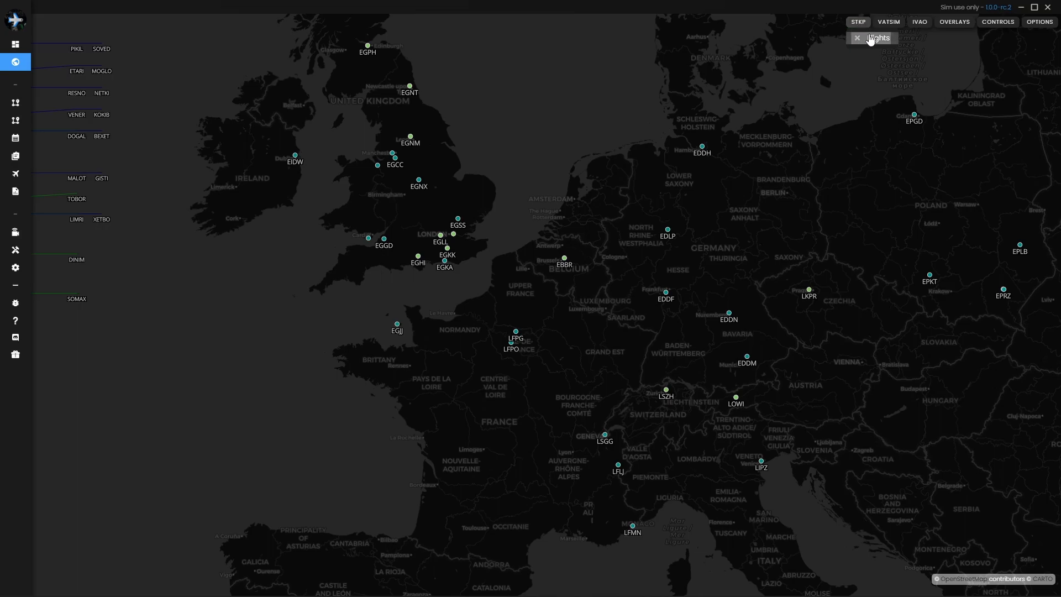
pyautogui.scroll(-3, 624, 265)
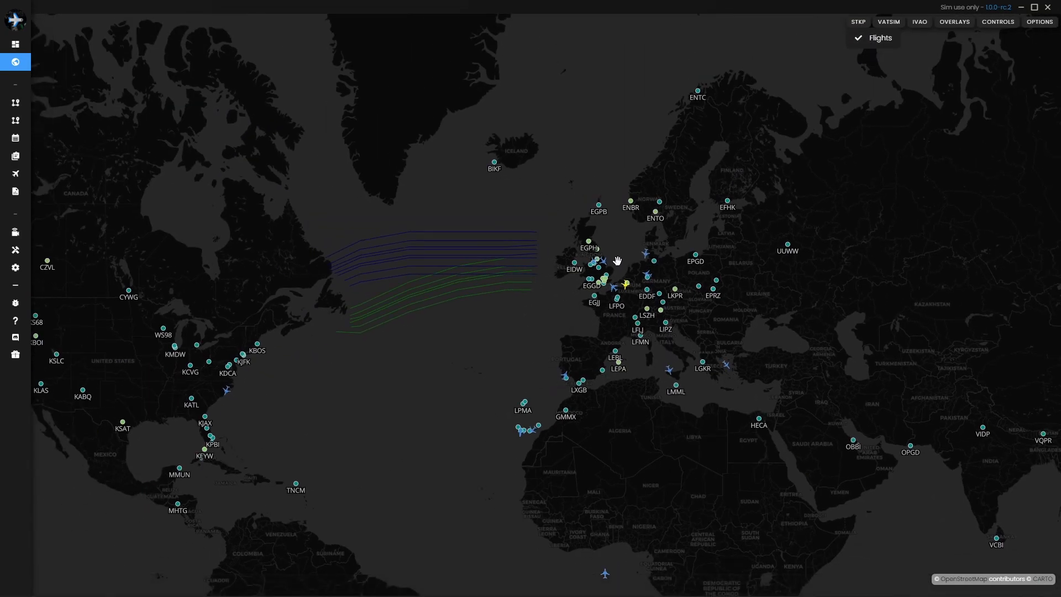
pyautogui.scroll(3, 616, 260)
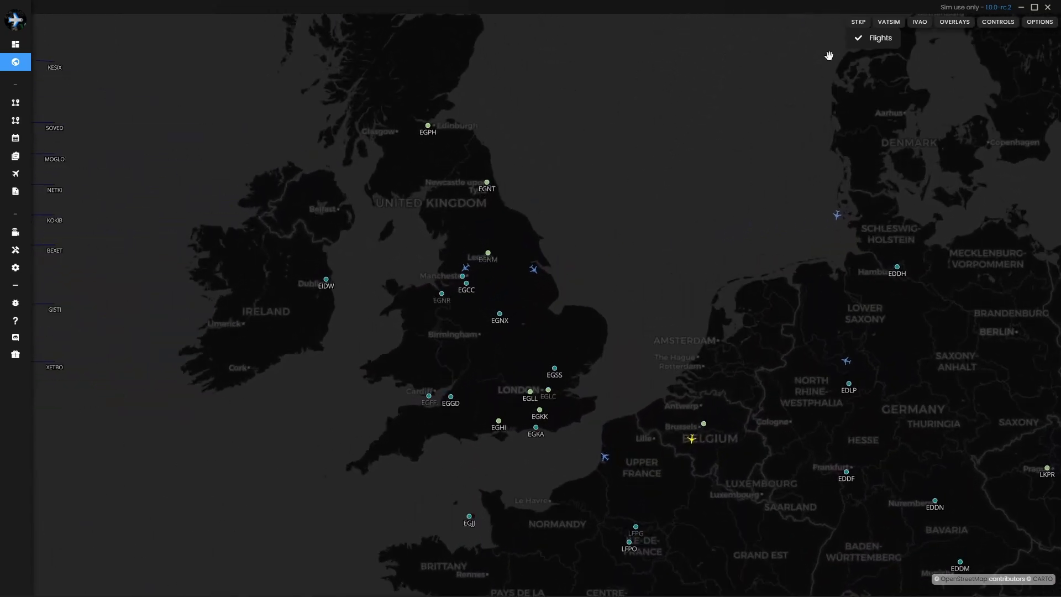
# Show the VATSIM flights, area ATC and airport ATC on the live map.
pyautogui.click(899, 39)
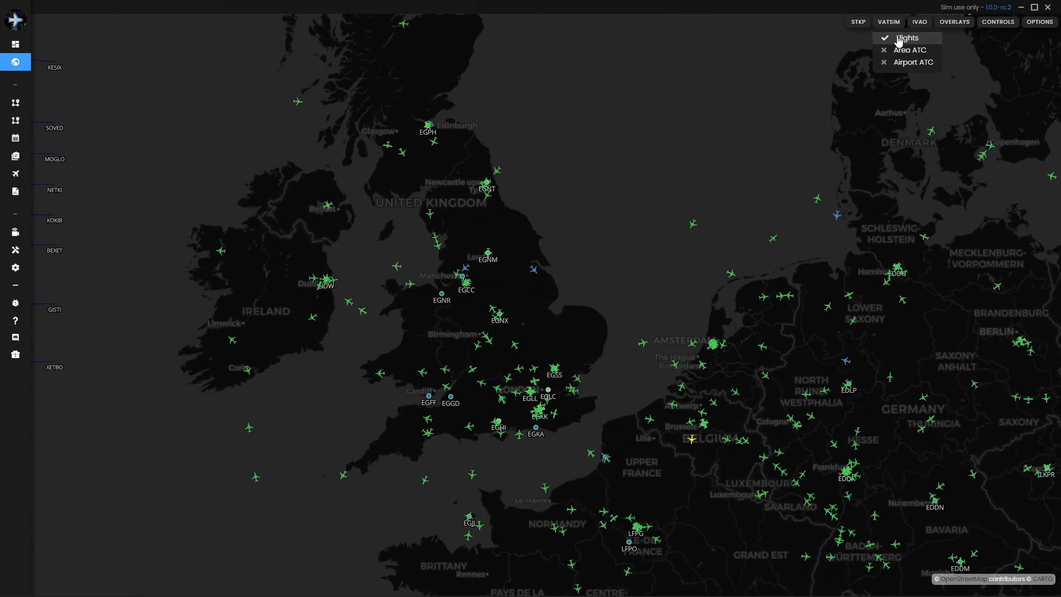
pyautogui.click(906, 51)
pyautogui.click(919, 64)
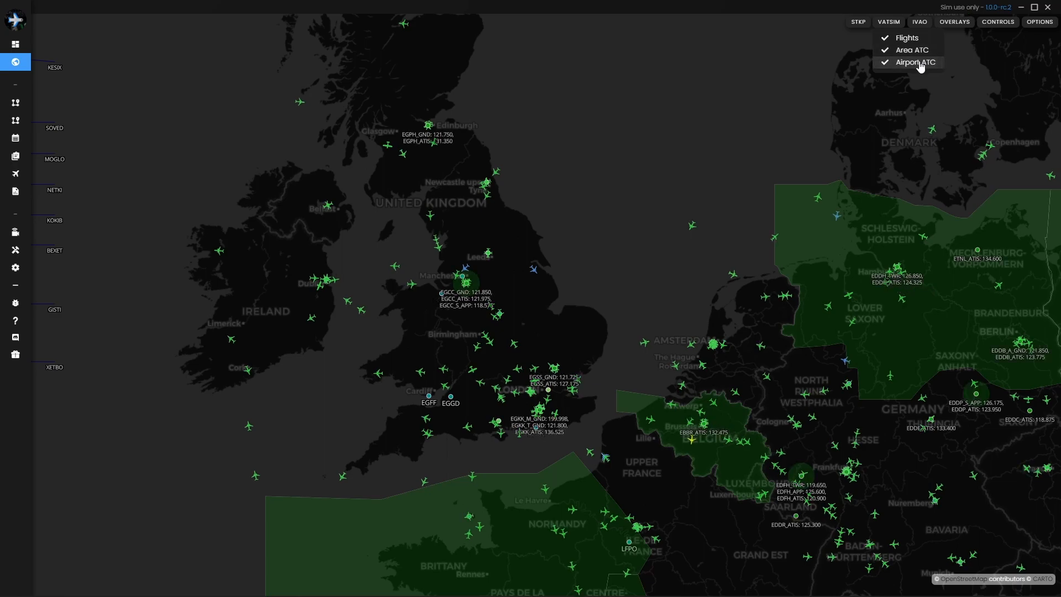
# Show the IVAO flights, ATC and airport ATC on the live map.
pyautogui.click(919, 23)
pyautogui.click(926, 38)
pyautogui.click(930, 49)
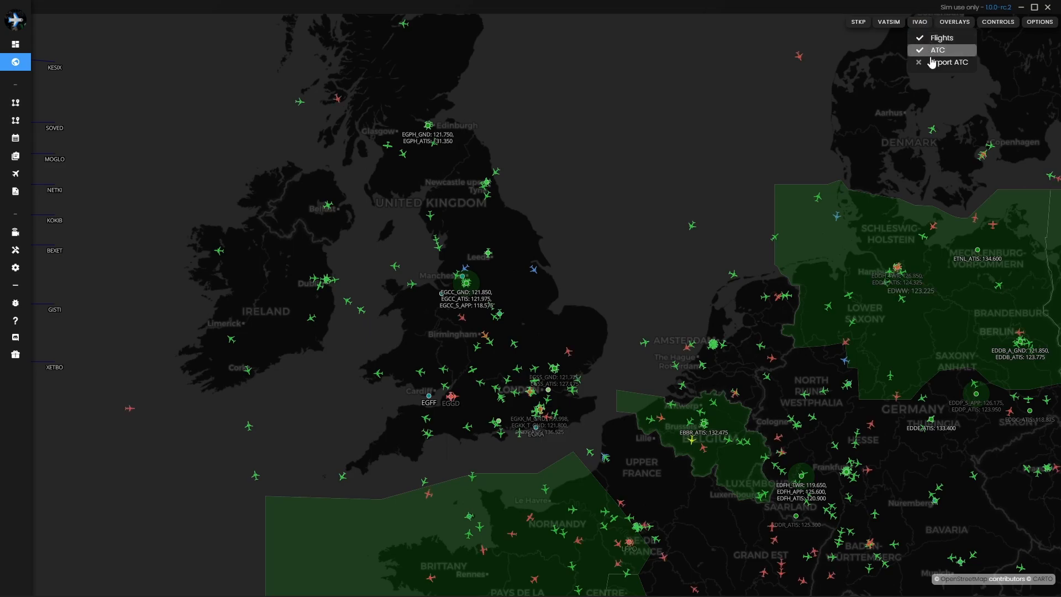
pyautogui.click(932, 62)
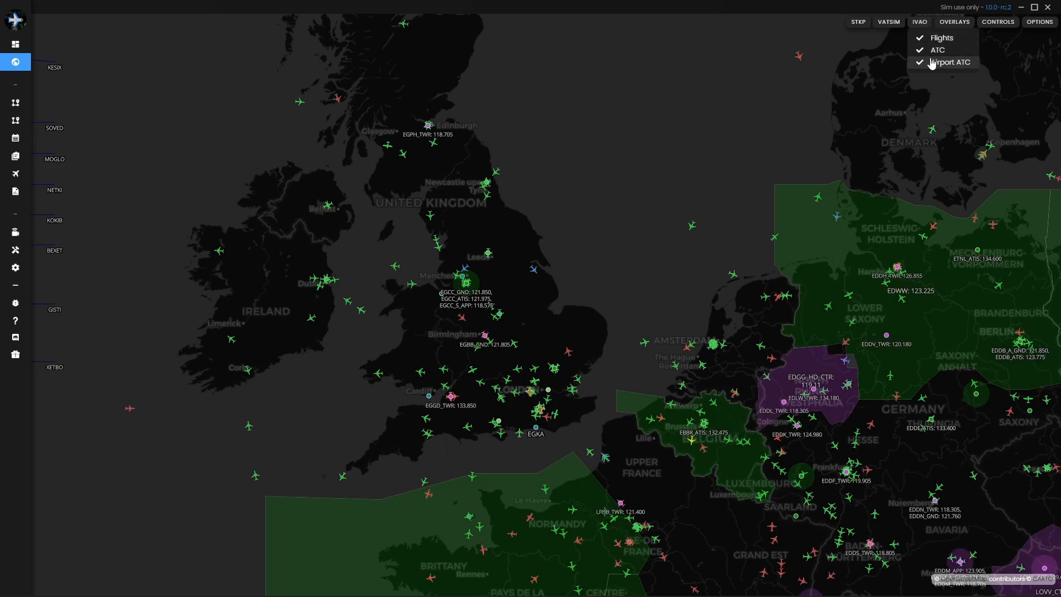
# Hide the IVAO airport ATC, ATC and flights again.
pyautogui.click(932, 63)
pyautogui.click(930, 50)
pyautogui.click(926, 38)
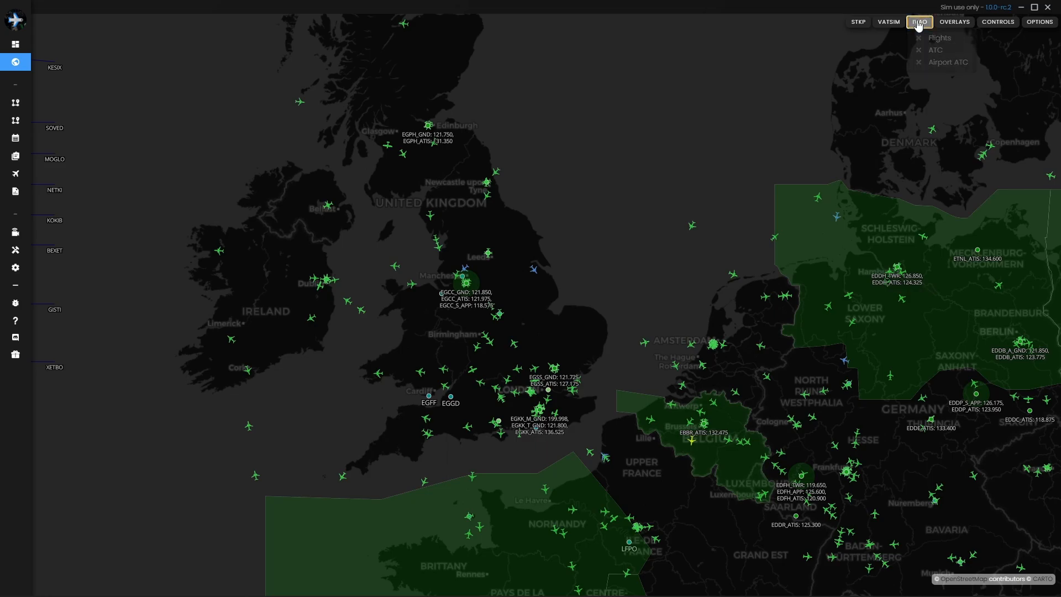
# Check the NAT lines over the Atlantic, read through the NAT route data including track A, and hide the data table.
pyautogui.moveTo(609, 164); pyautogui.dragTo(558, 153)
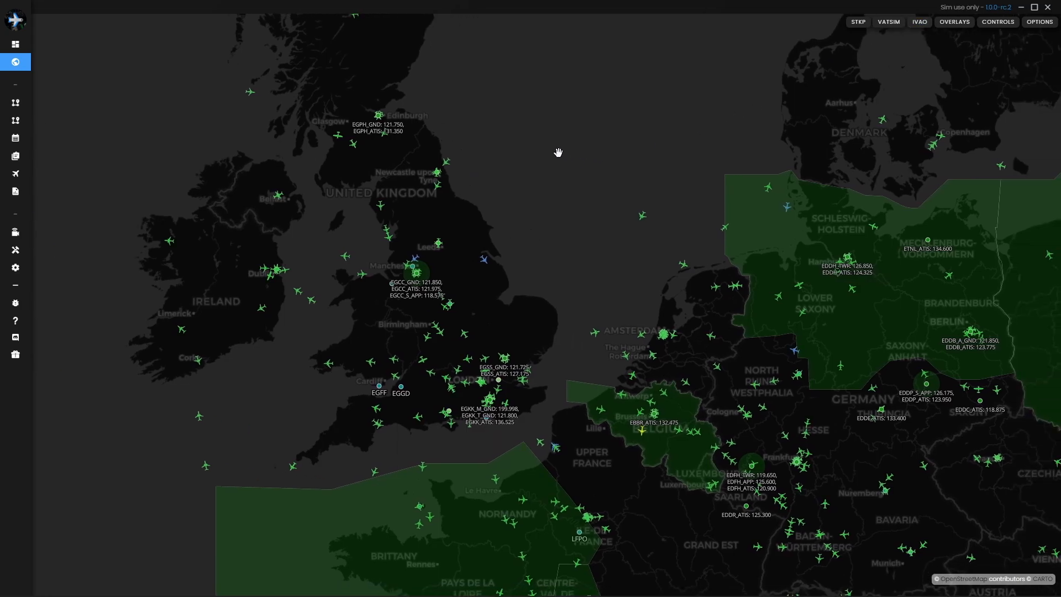
pyautogui.click(957, 23)
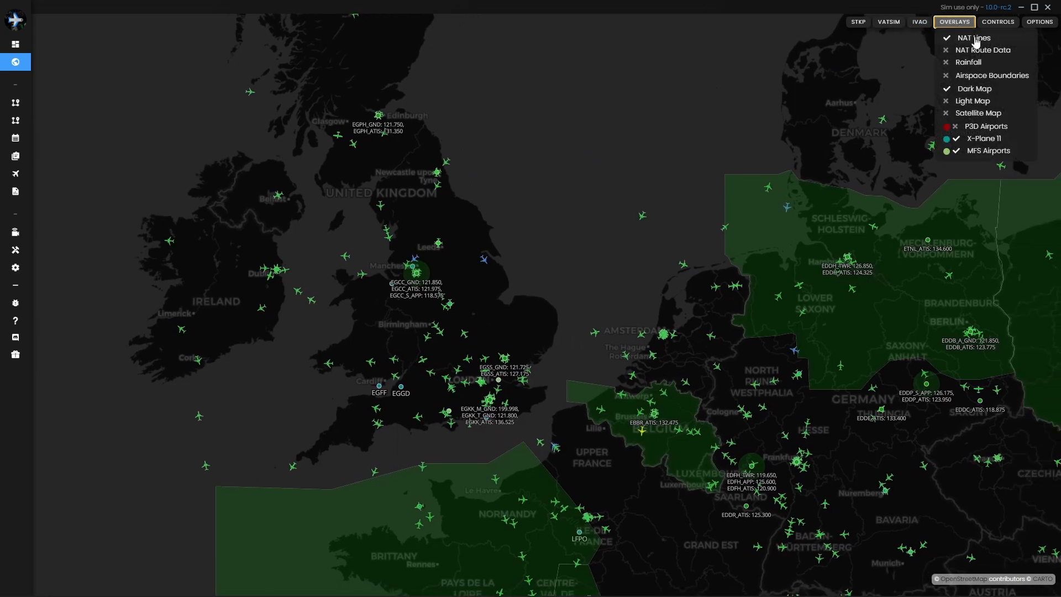
pyautogui.click(975, 39)
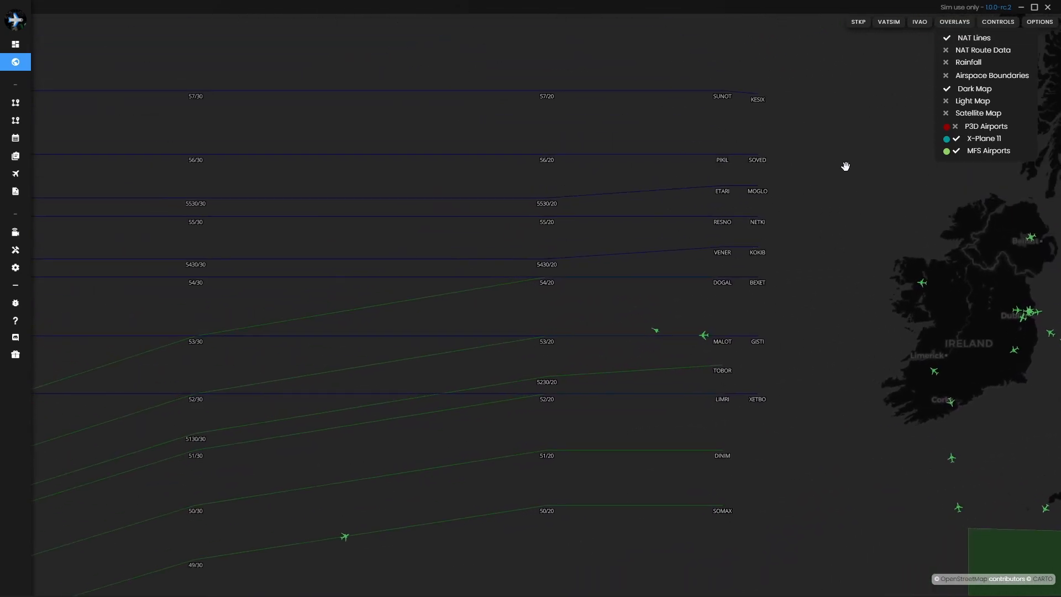
pyautogui.click(985, 52)
pyautogui.click(874, 65)
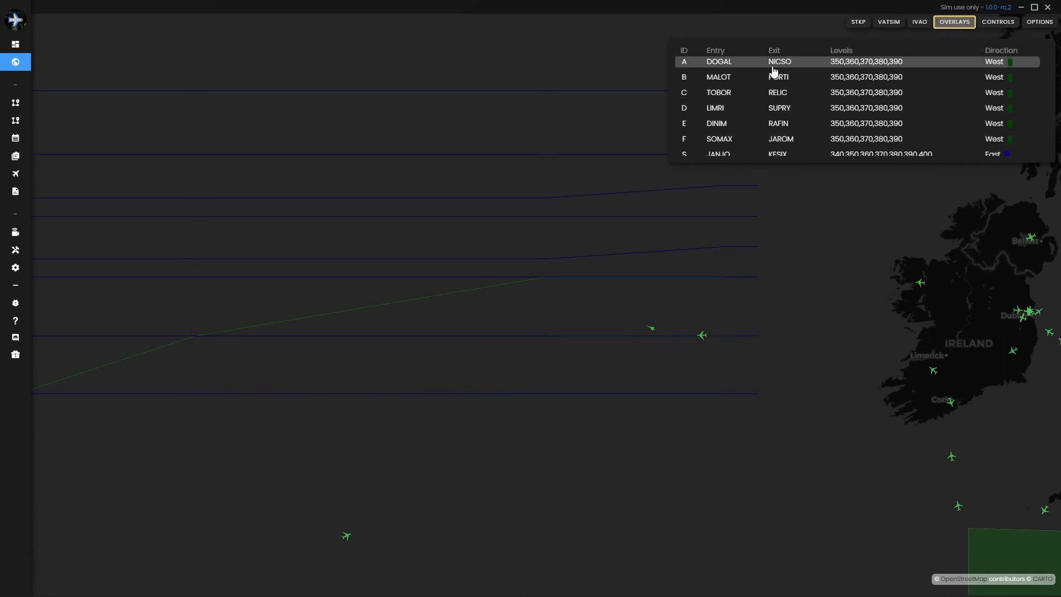
pyautogui.scroll(-5, 776, 81)
pyautogui.scroll(5, 801, 78)
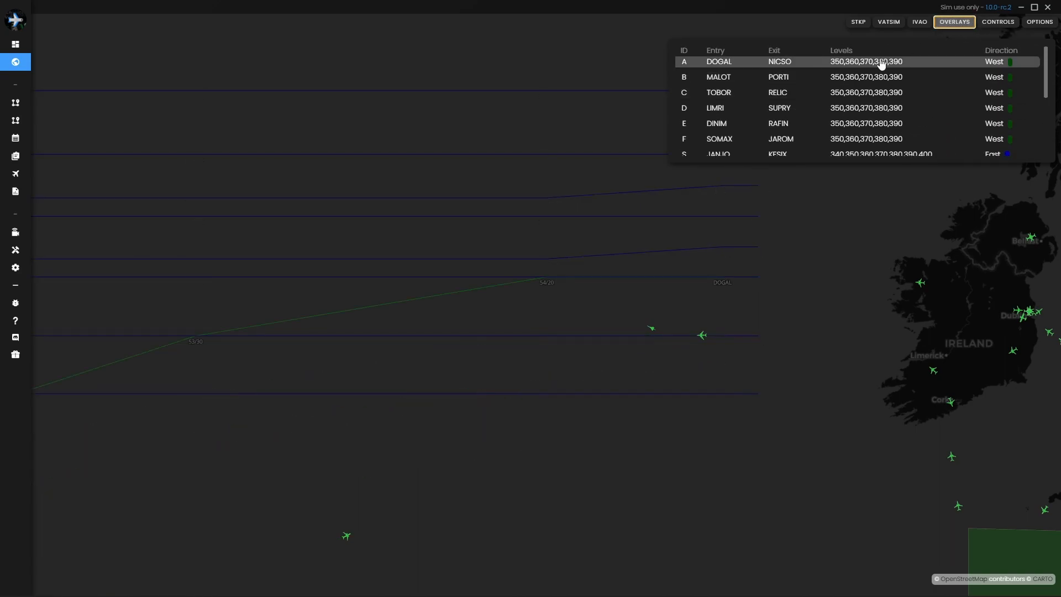
pyautogui.click(954, 21)
pyautogui.click(964, 50)
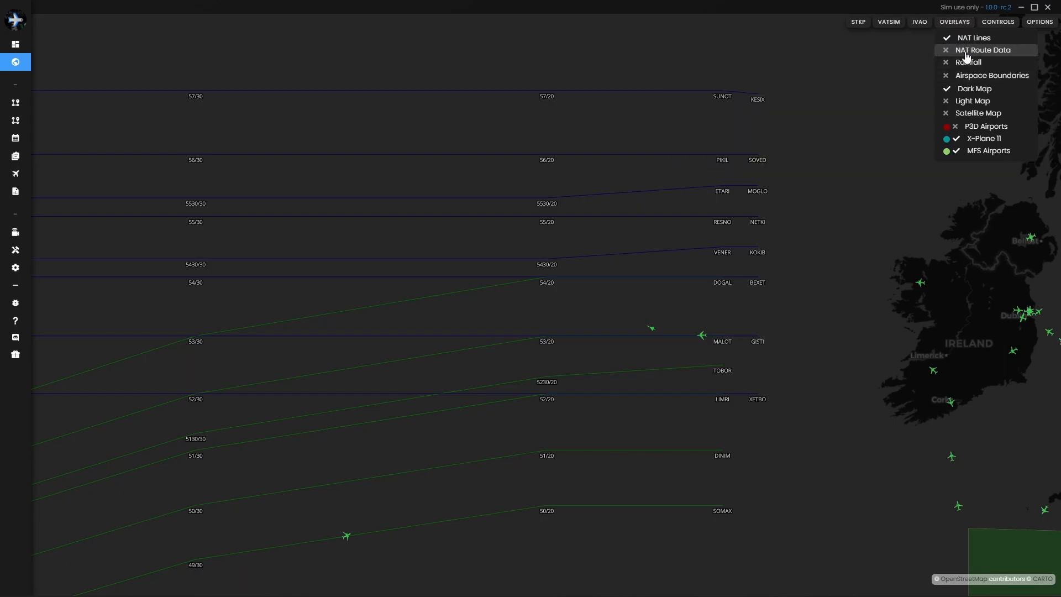
# Preview the rainfall and airspace boundaries overlays one after the other over Europe, hiding each again.
pyautogui.click(970, 66)
pyautogui.scroll(-4, 819, 201)
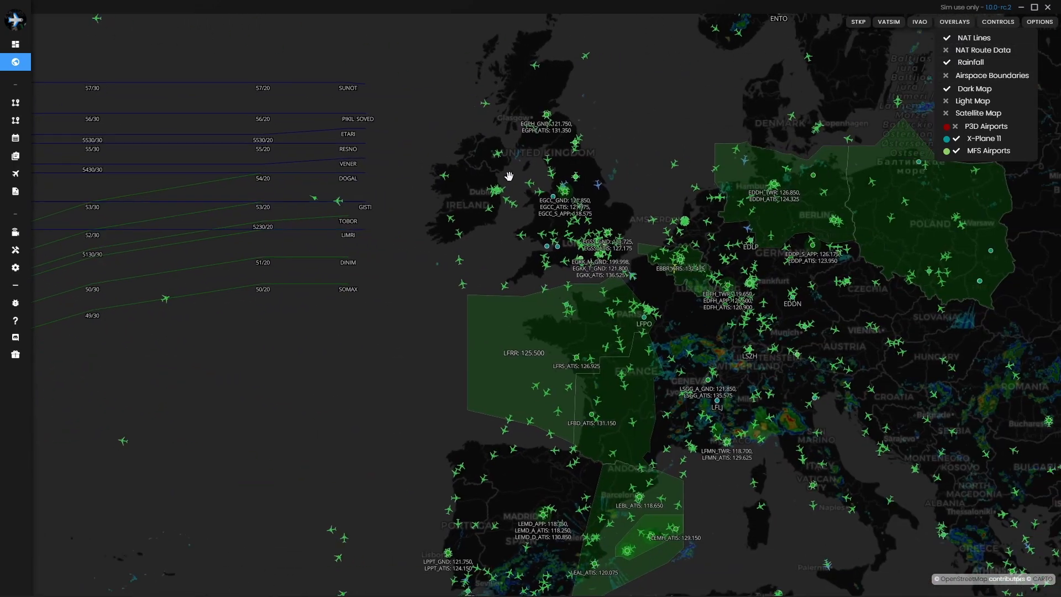
pyautogui.scroll(4, 539, 194)
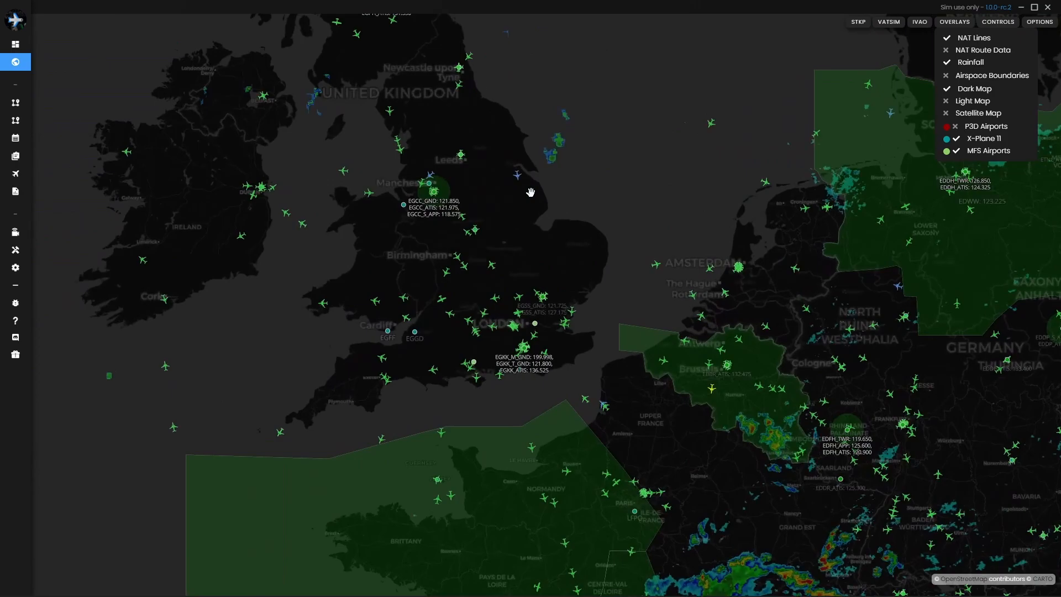
pyautogui.click(976, 67)
pyautogui.click(973, 79)
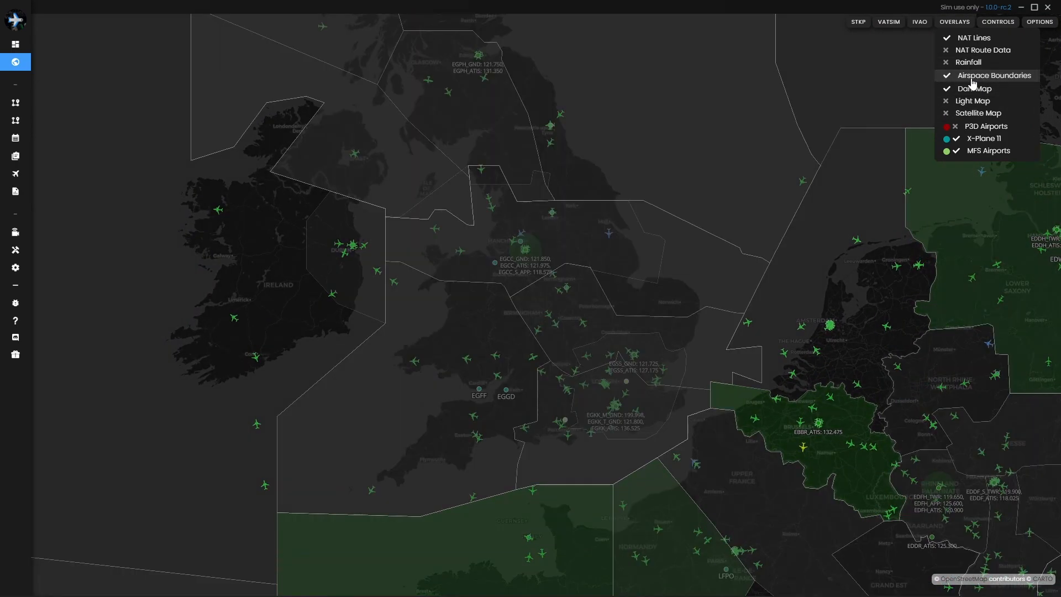
pyautogui.click(974, 81)
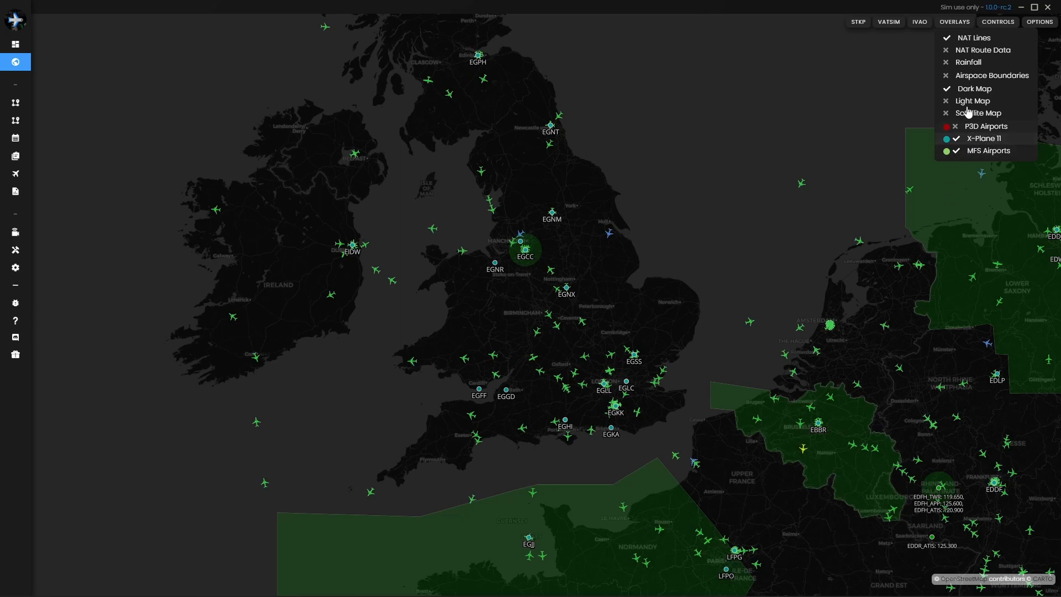
# Review the live map's controls and its Live Map Options, and save the options.
pyautogui.click(995, 22)
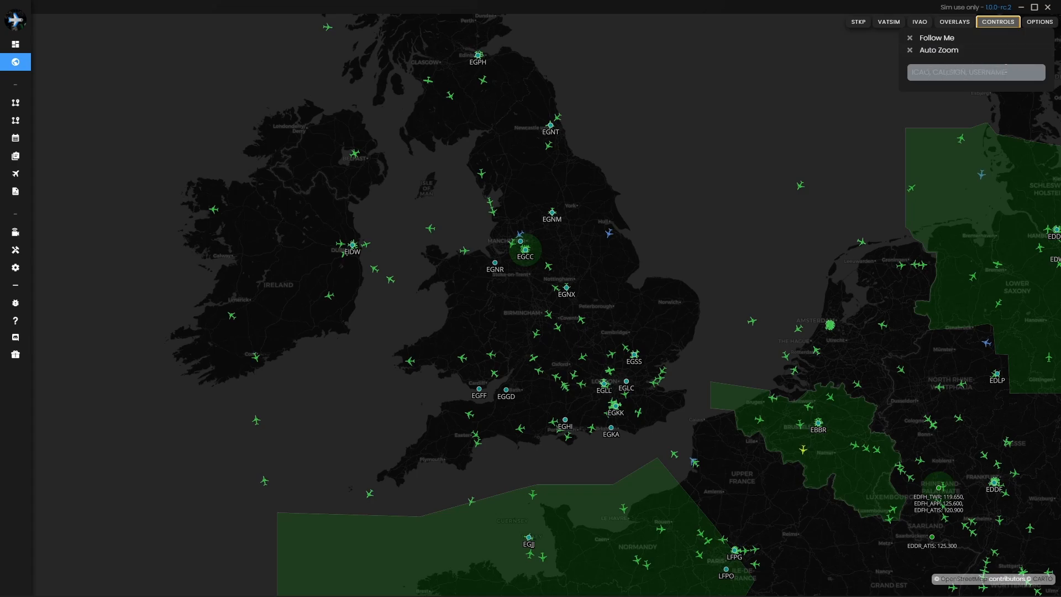
pyautogui.click(1001, 23)
pyautogui.click(1039, 21)
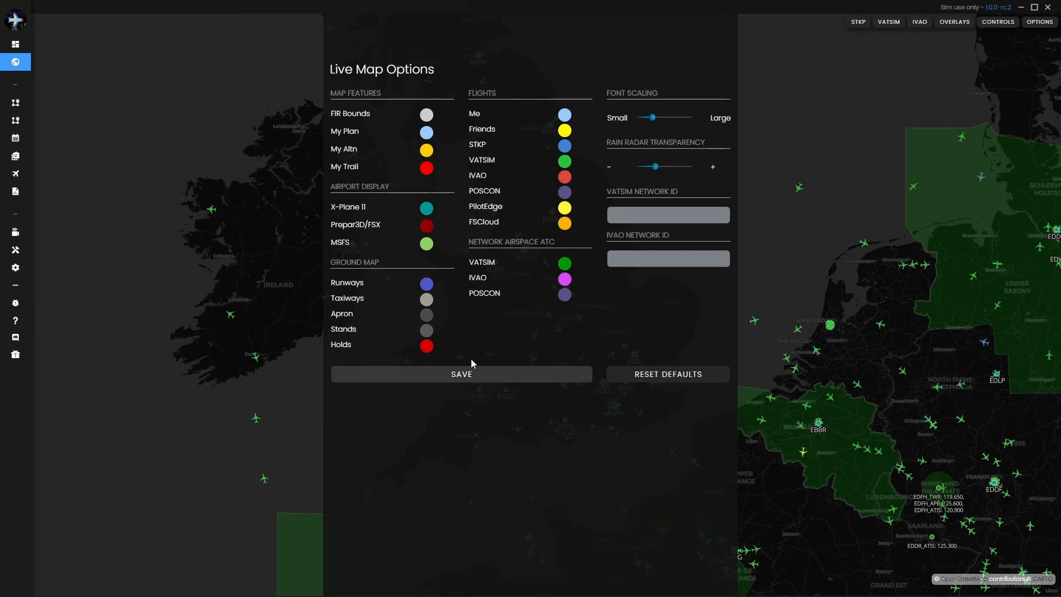
pyautogui.click(462, 377)
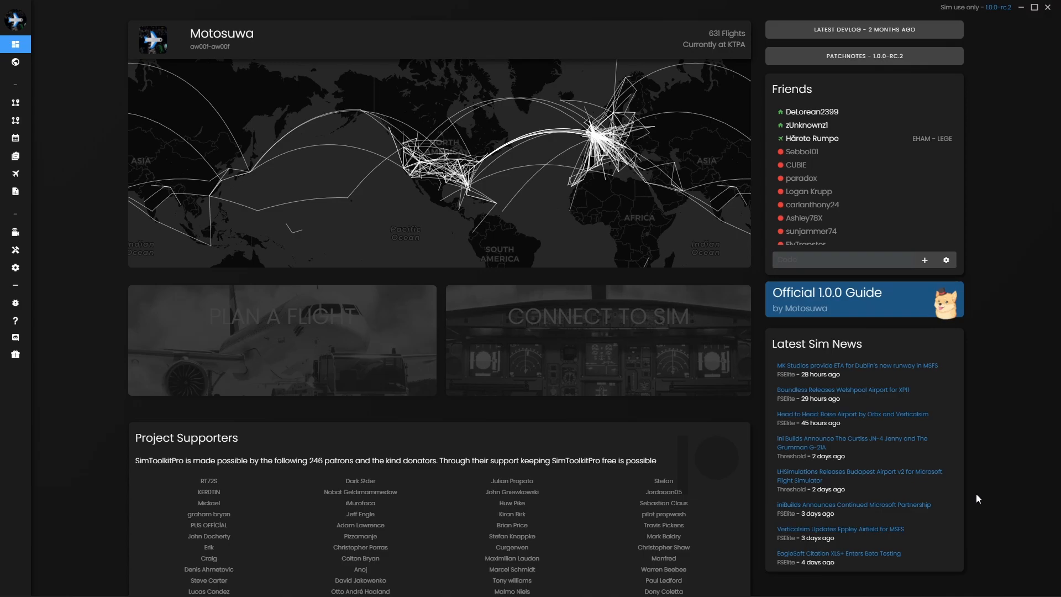
pyautogui.moveTo(26, 335)
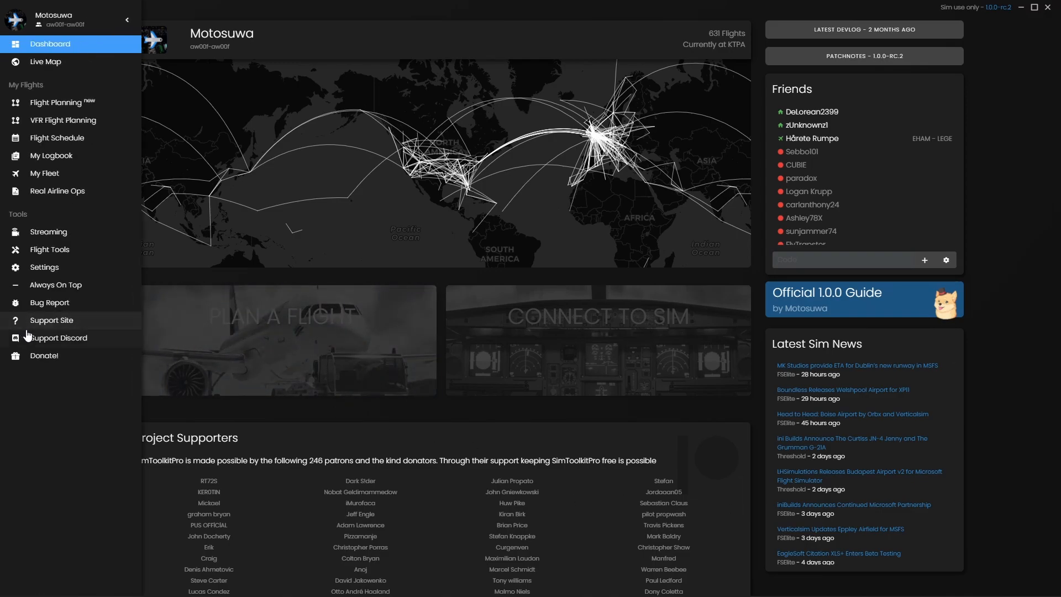